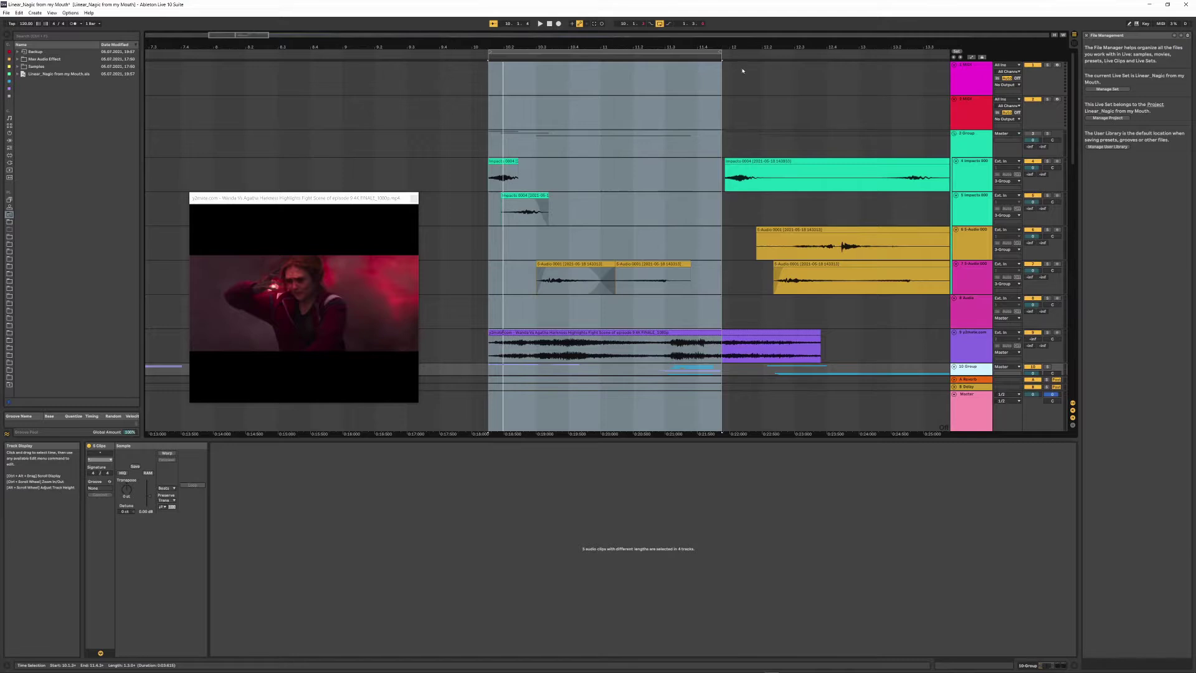
- Play the arrangement from the long Impacts clip, jumping to two transients in the 6-Audio recording below it
{"action": "left_click_drag", "start_coordinate": [748, 46], "coordinate": [646, 68]}
{"action": "left_click", "coordinate": [617, 178]}
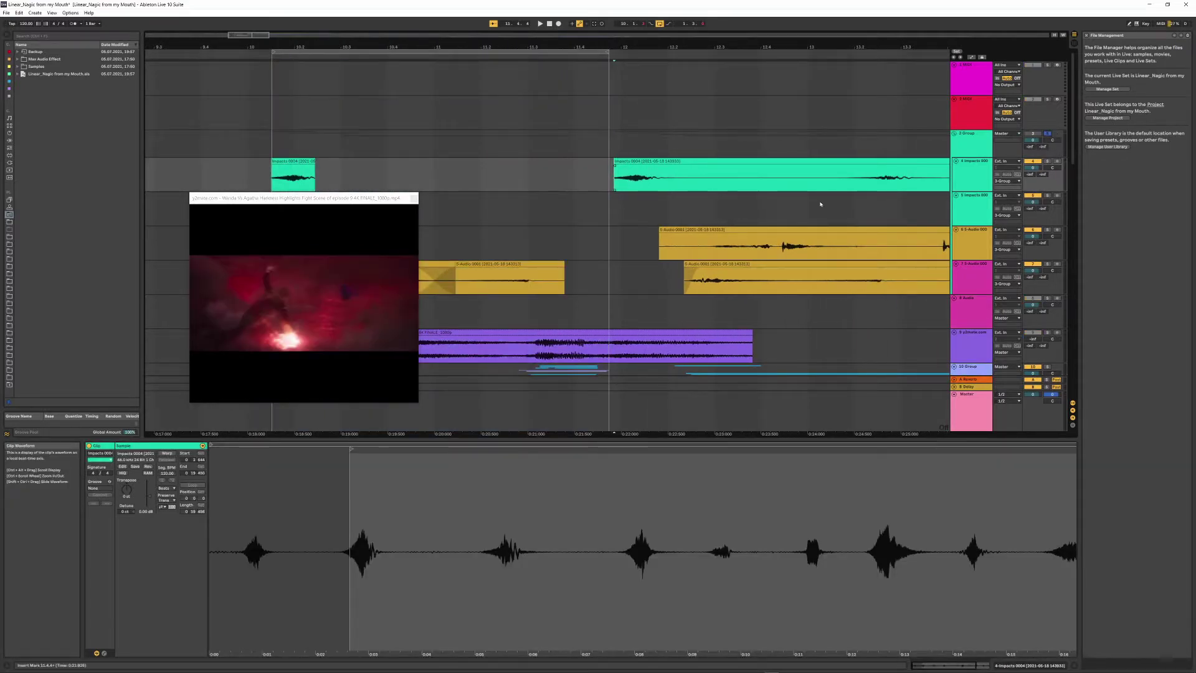
{"action": "key", "text": "space"}
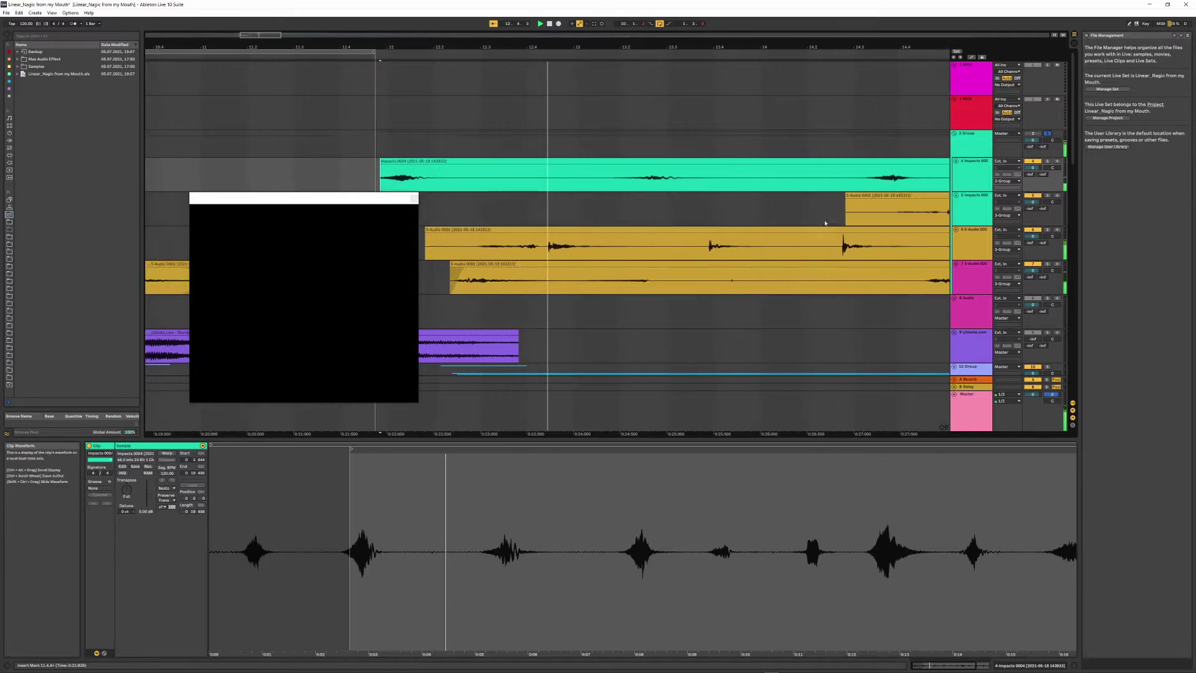
{"action": "left_click", "coordinate": [592, 245]}
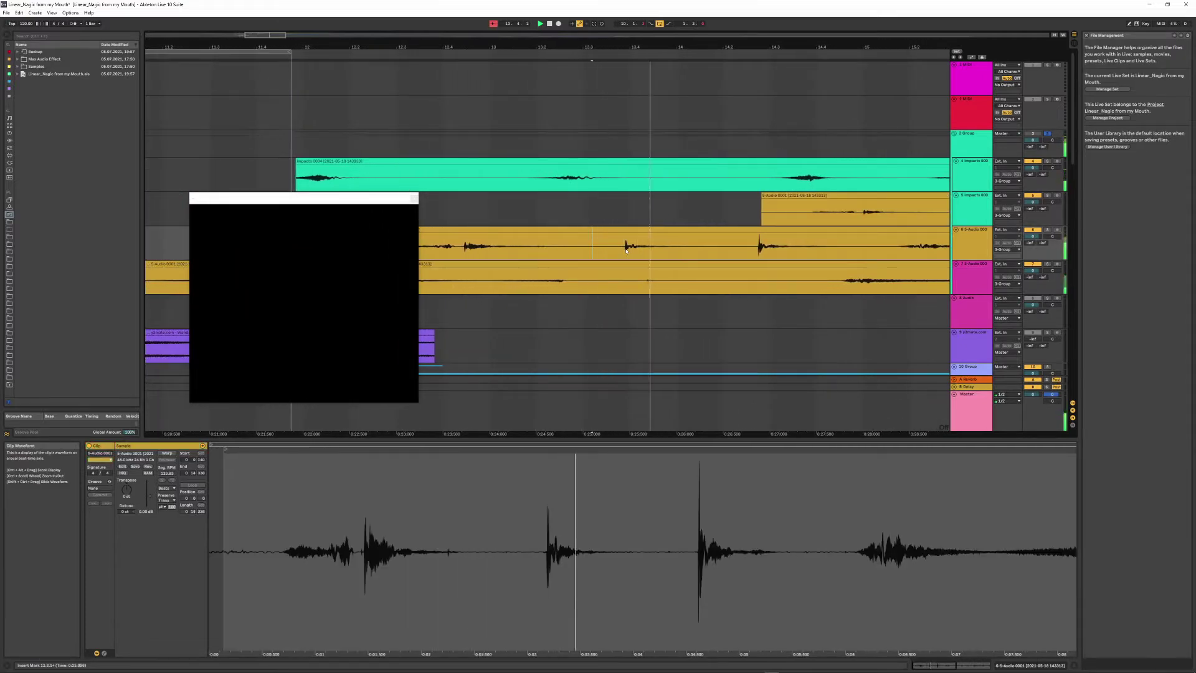
{"action": "left_click", "coordinate": [754, 243]}
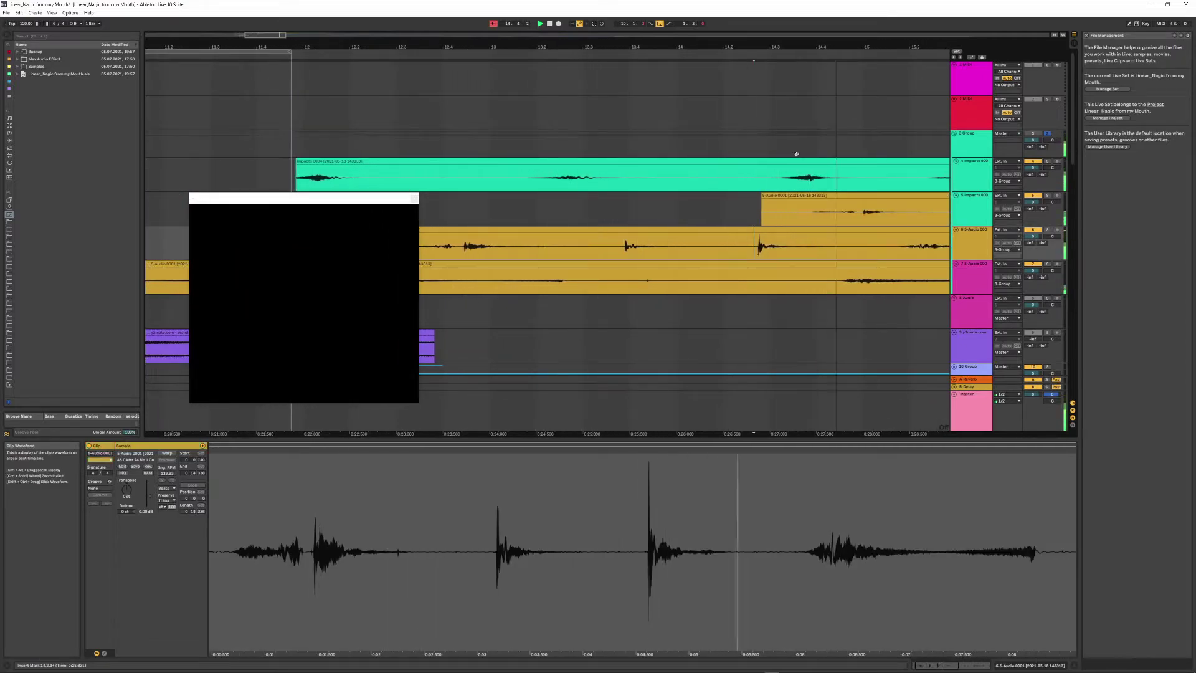
{"action": "key", "text": "space"}
- Open ValhallaSupermassive on the 63-5-Audio 2 track in the SOUND DESIGN group and play that track's short clips soloed
{"action": "left_click_drag", "start_coordinate": [795, 46], "coordinate": [722, 9]}
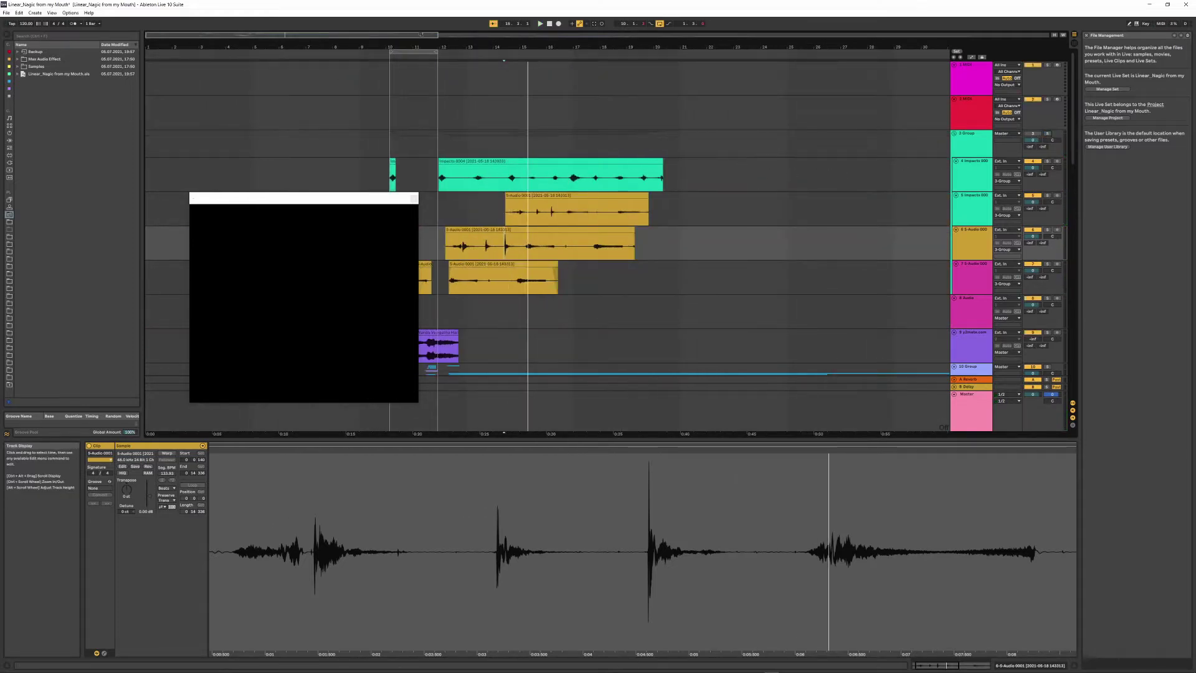
{"action": "left_click_drag", "start_coordinate": [401, 47], "coordinate": [533, 222]}
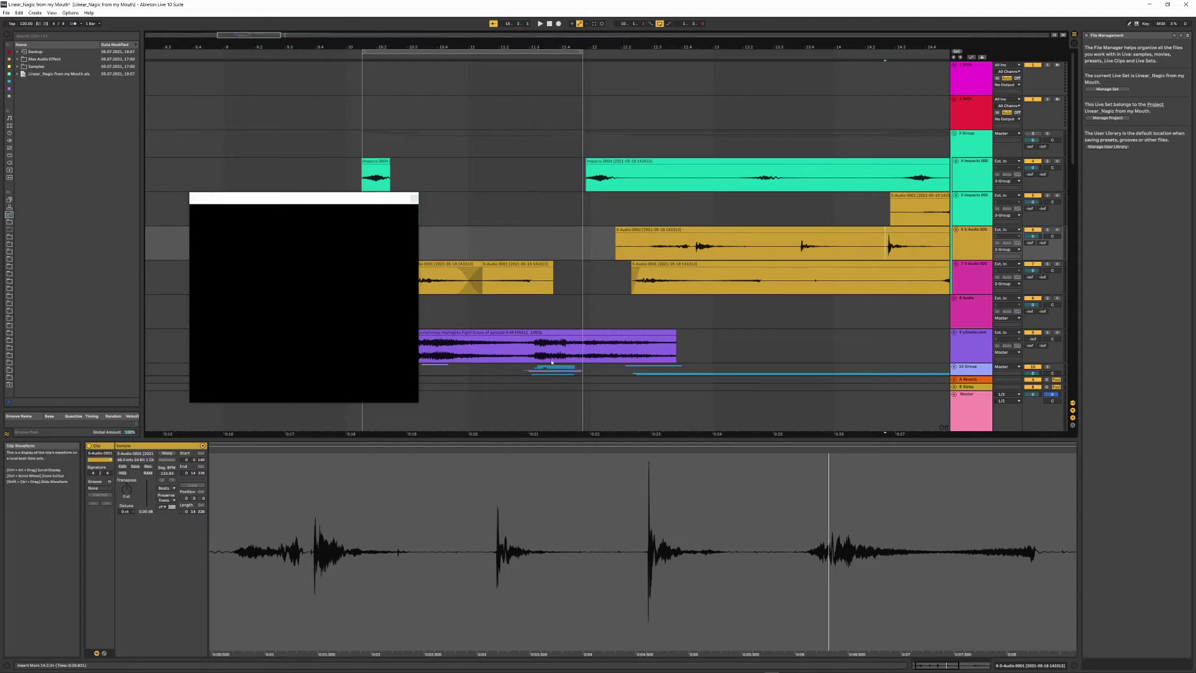
{"action": "left_click", "coordinate": [530, 371]}
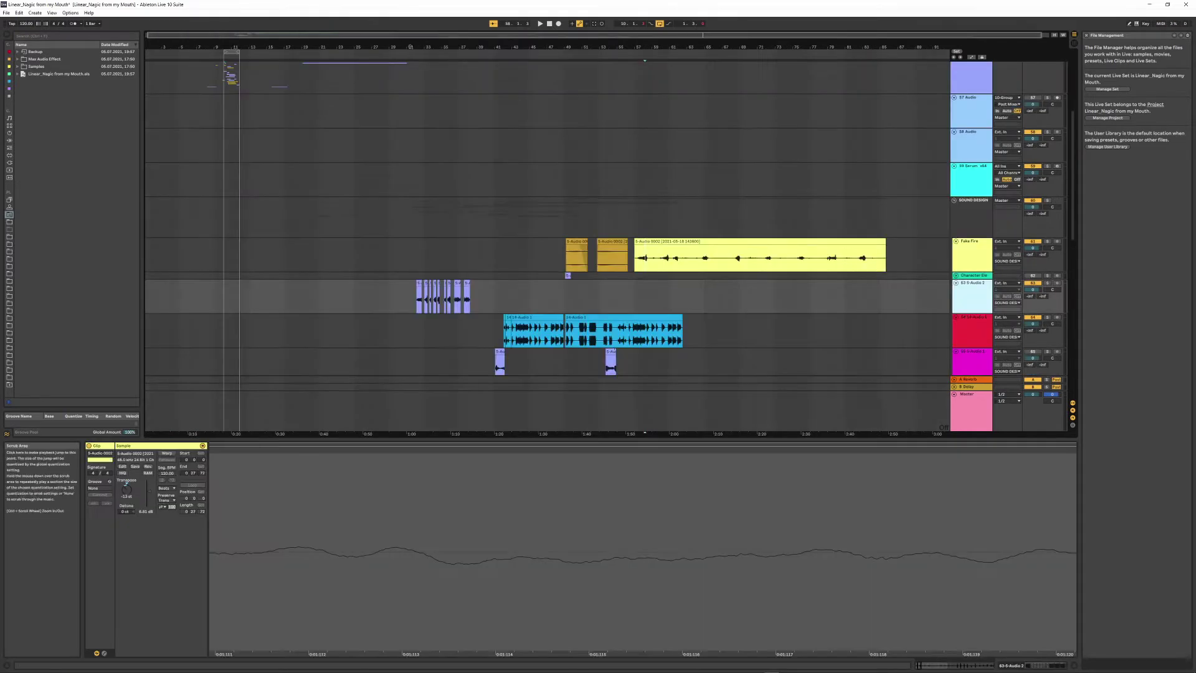
{"action": "left_click_drag", "start_coordinate": [410, 47], "coordinate": [746, 157]}
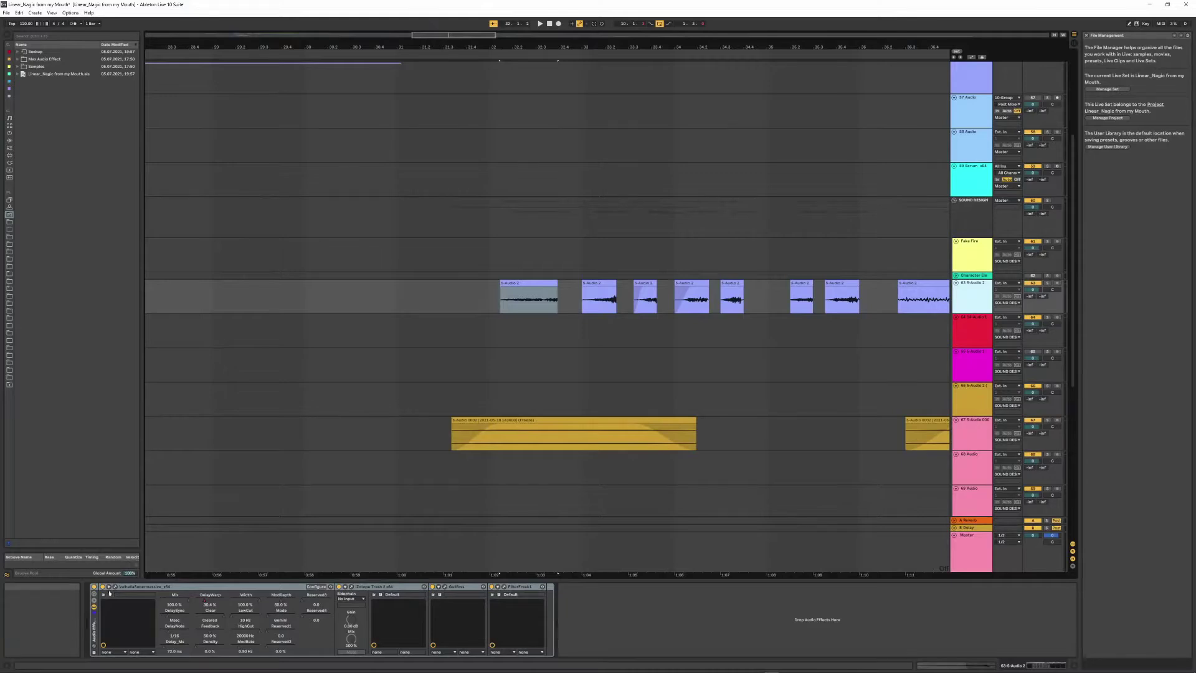
{"action": "left_click", "coordinate": [109, 594]}
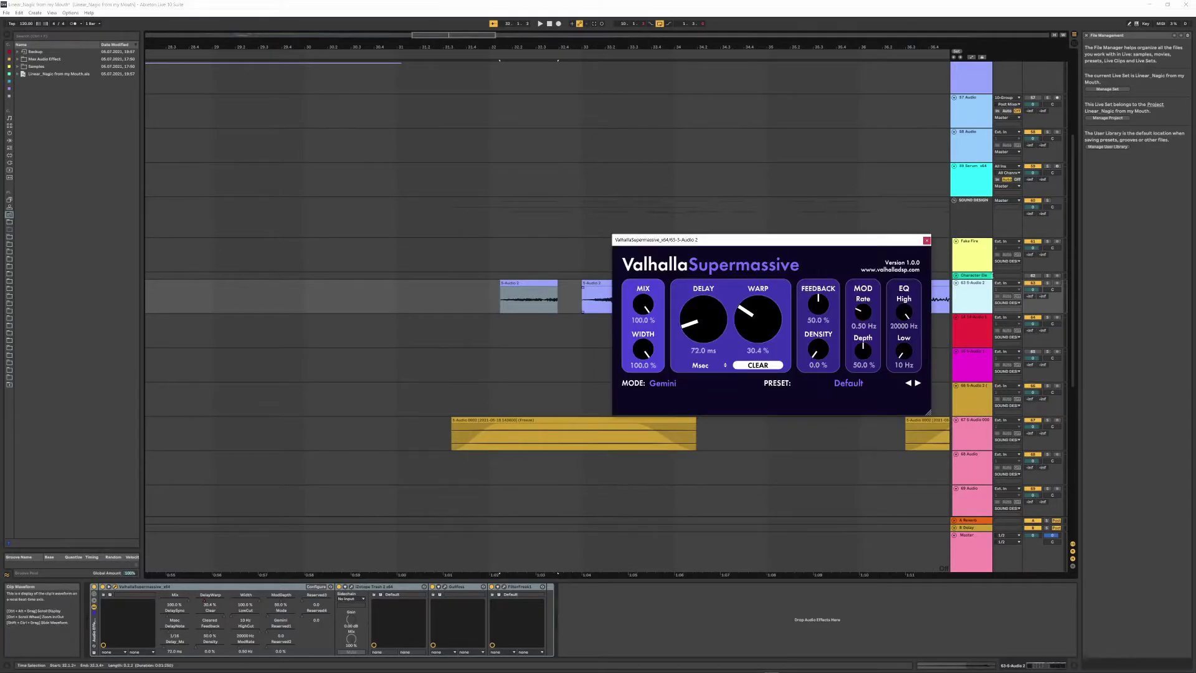
{"action": "left_click", "coordinate": [109, 587]}
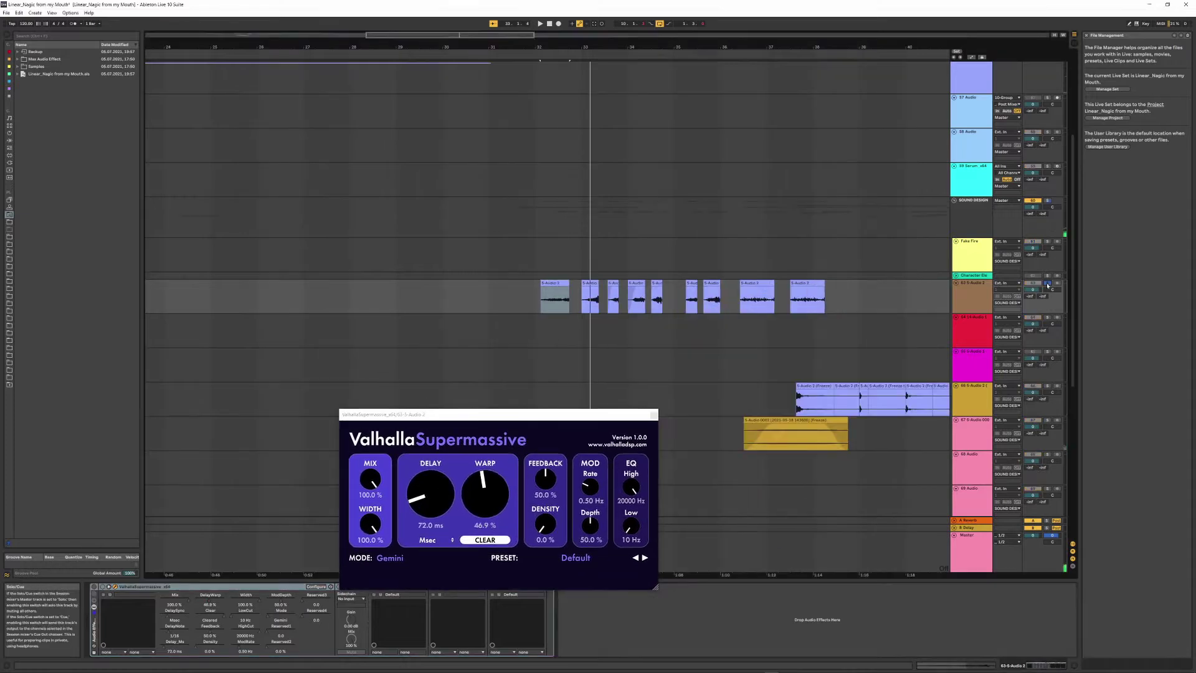
{"action": "key", "text": "space"}
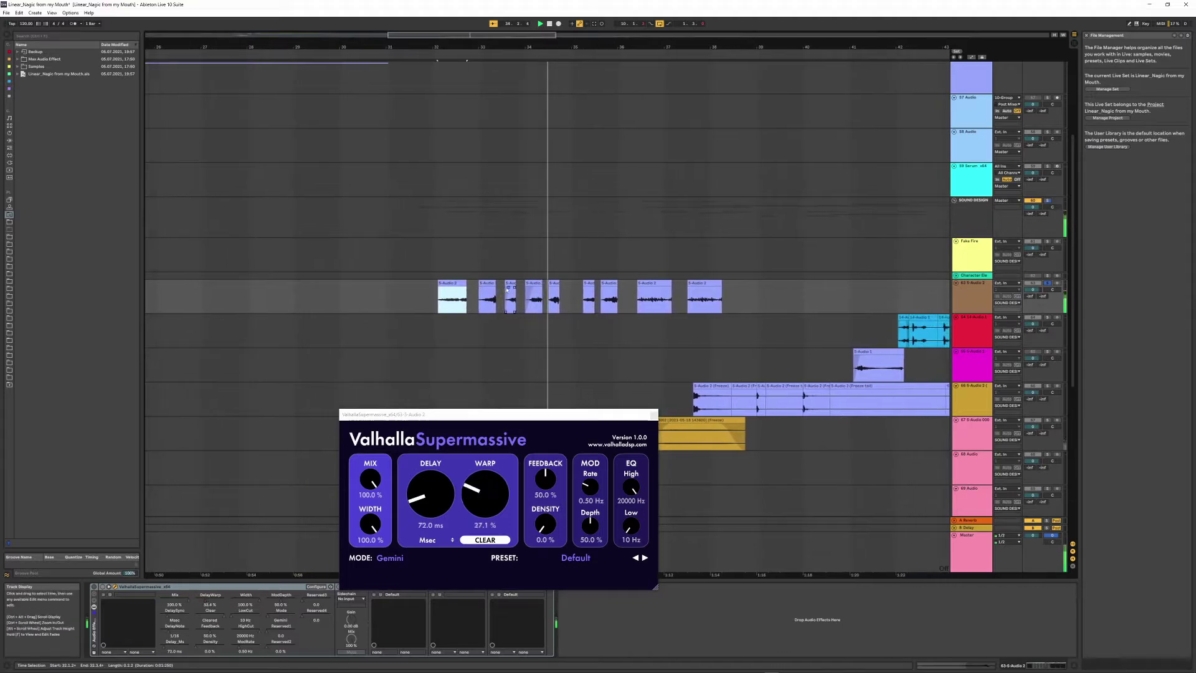
- Display the ValhallaSupermassive DelayWarp automation on the 63-5-Audio 2 track, clear the plug-in window from the clips, and play them
{"action": "left_click", "coordinate": [94, 587]}
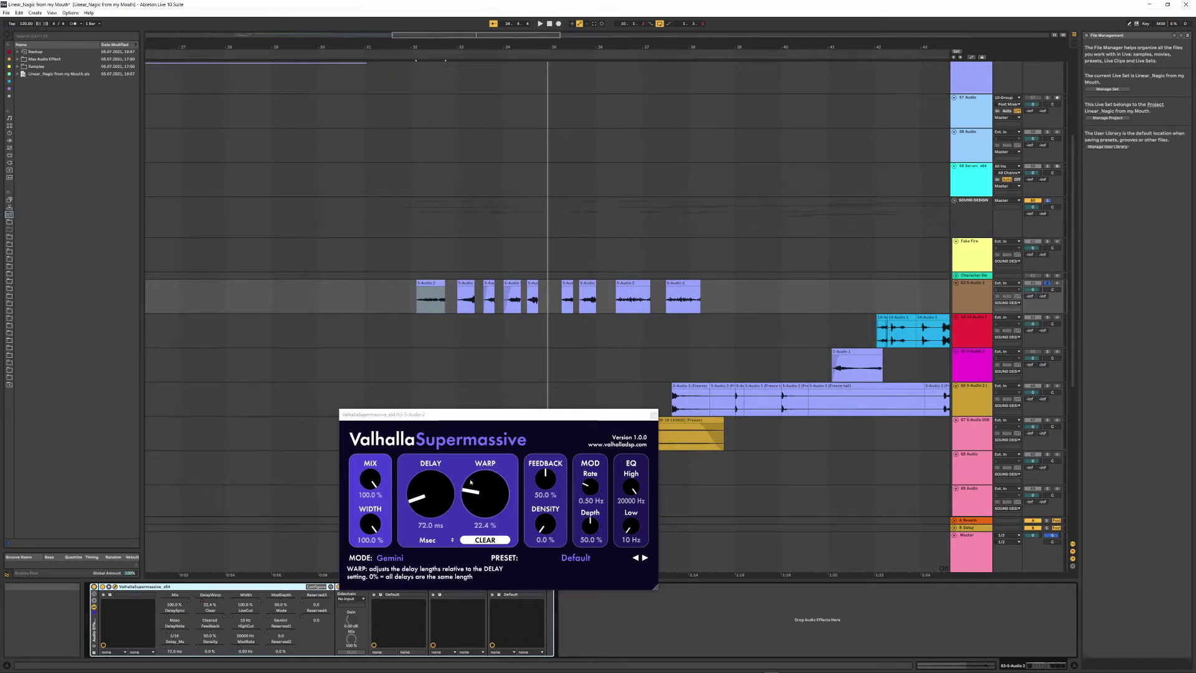
{"action": "key", "text": "a"}
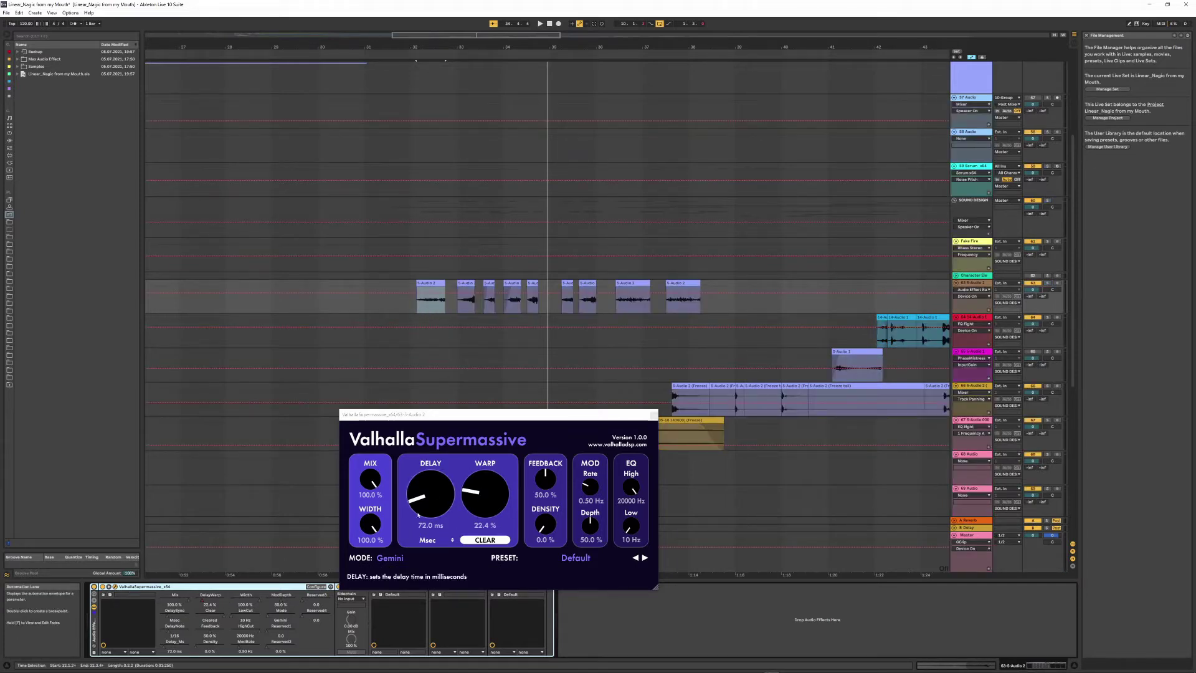
{"action": "left_click", "coordinate": [201, 602]}
{"action": "left_click", "coordinate": [342, 390]}
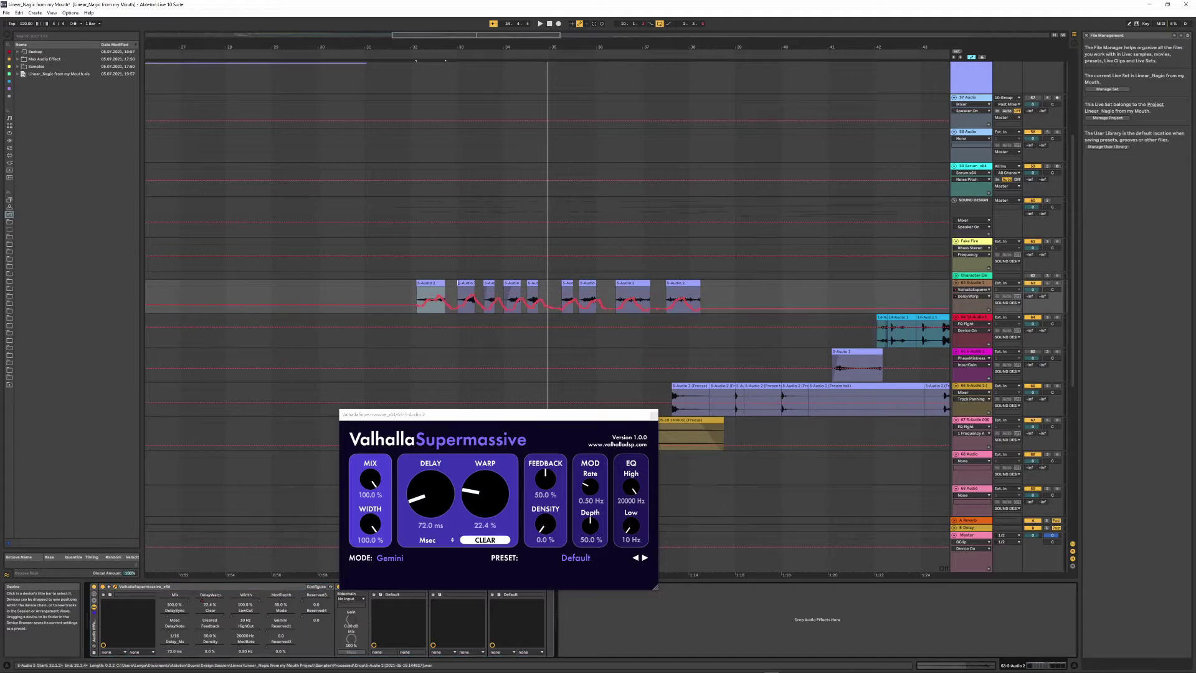
{"action": "left_click_drag", "start_coordinate": [412, 415], "coordinate": [354, 345]}
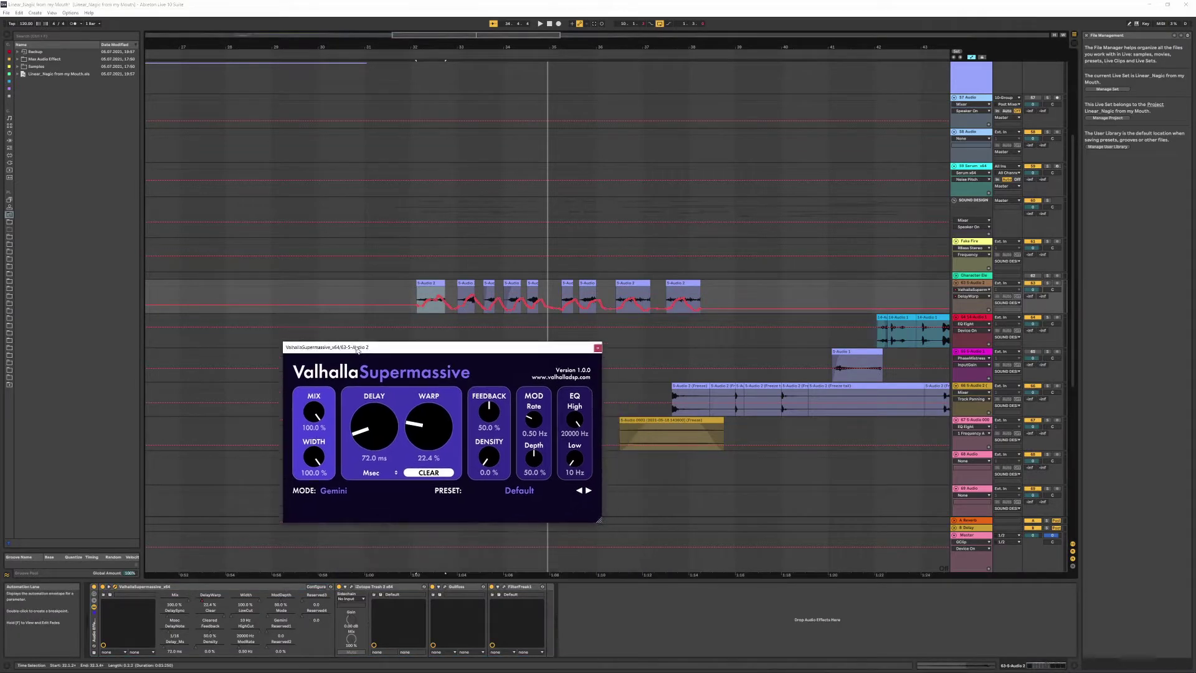
{"action": "left_click", "coordinate": [417, 594]}
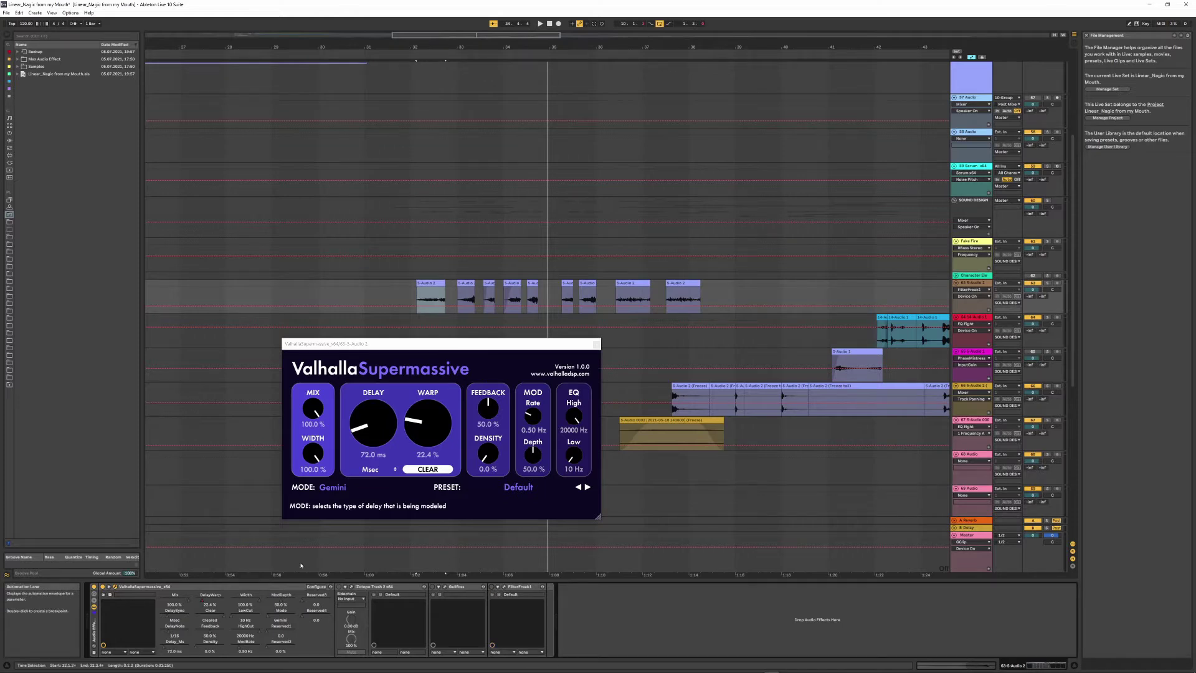
{"action": "key", "text": "space"}
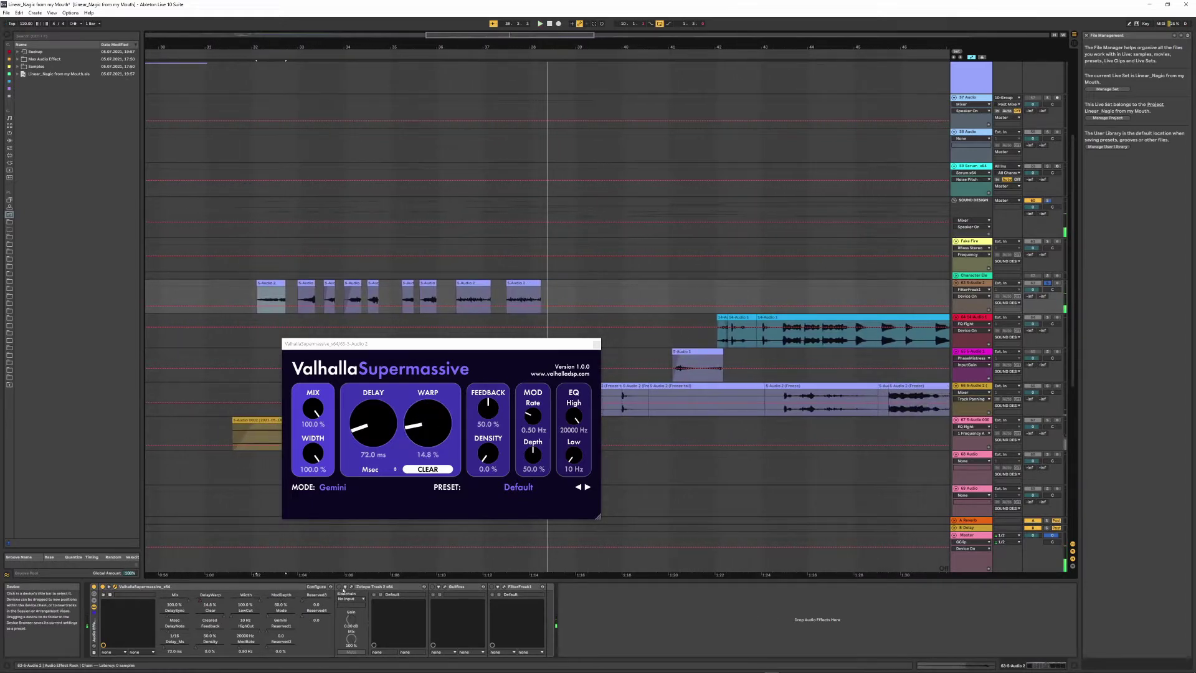
- Open iZotope Trash 2 beside ValhallaSupermassive and play the clips through its Tape Saturation distortion
{"action": "left_click", "coordinate": [341, 586]}
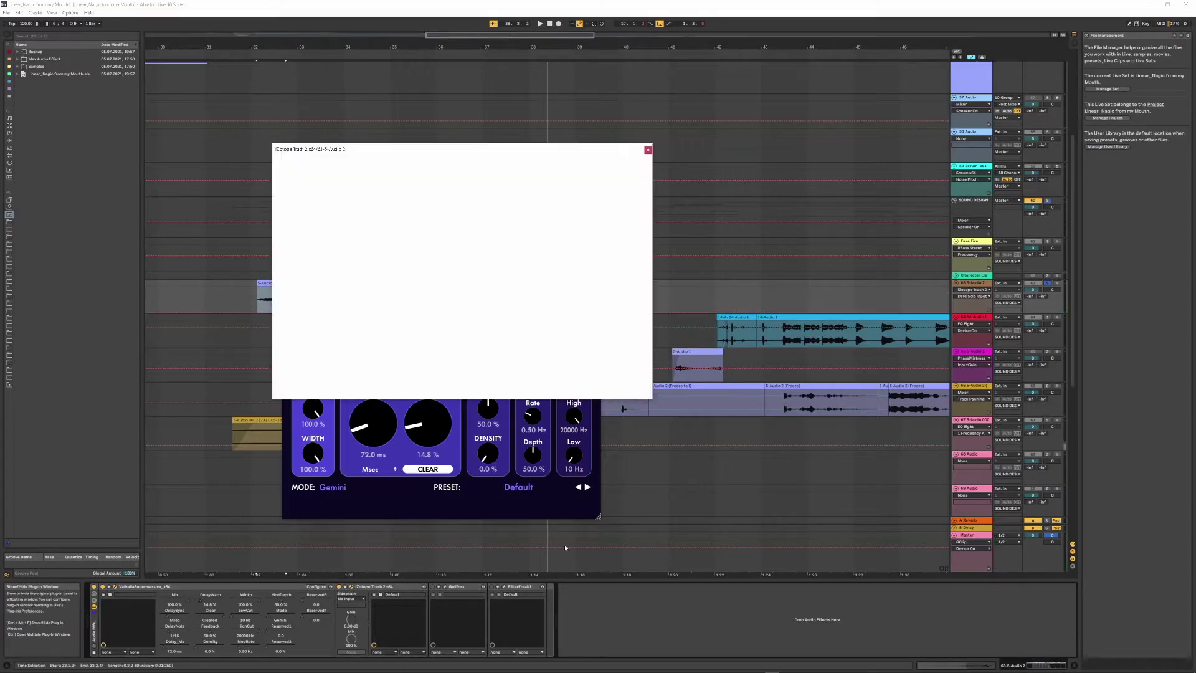
{"action": "left_click_drag", "start_coordinate": [434, 156], "coordinate": [625, 391]}
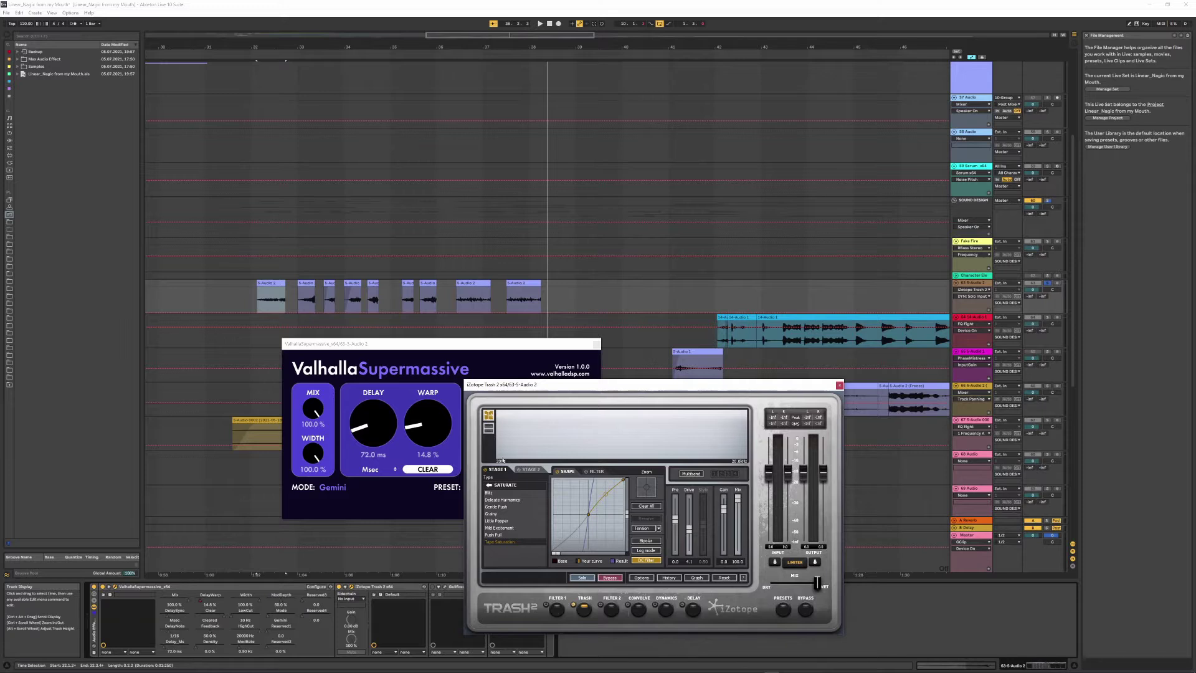
{"action": "key", "text": "space"}
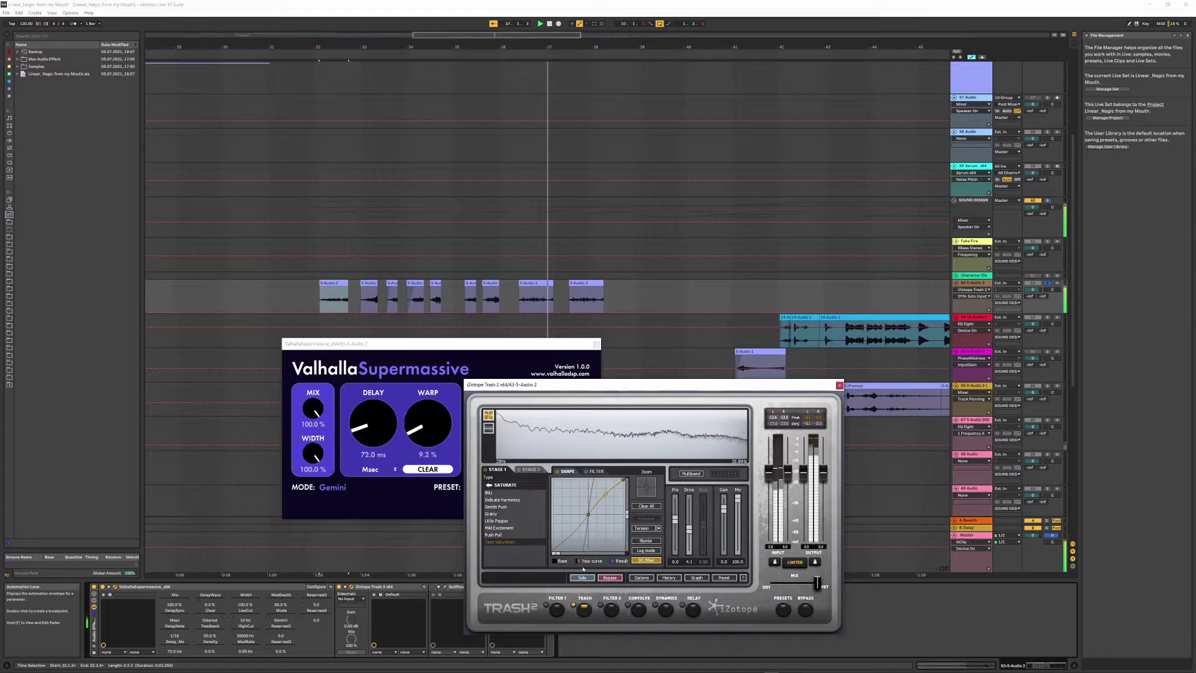
{"action": "left_click_drag", "start_coordinate": [587, 384], "coordinate": [700, 364]}
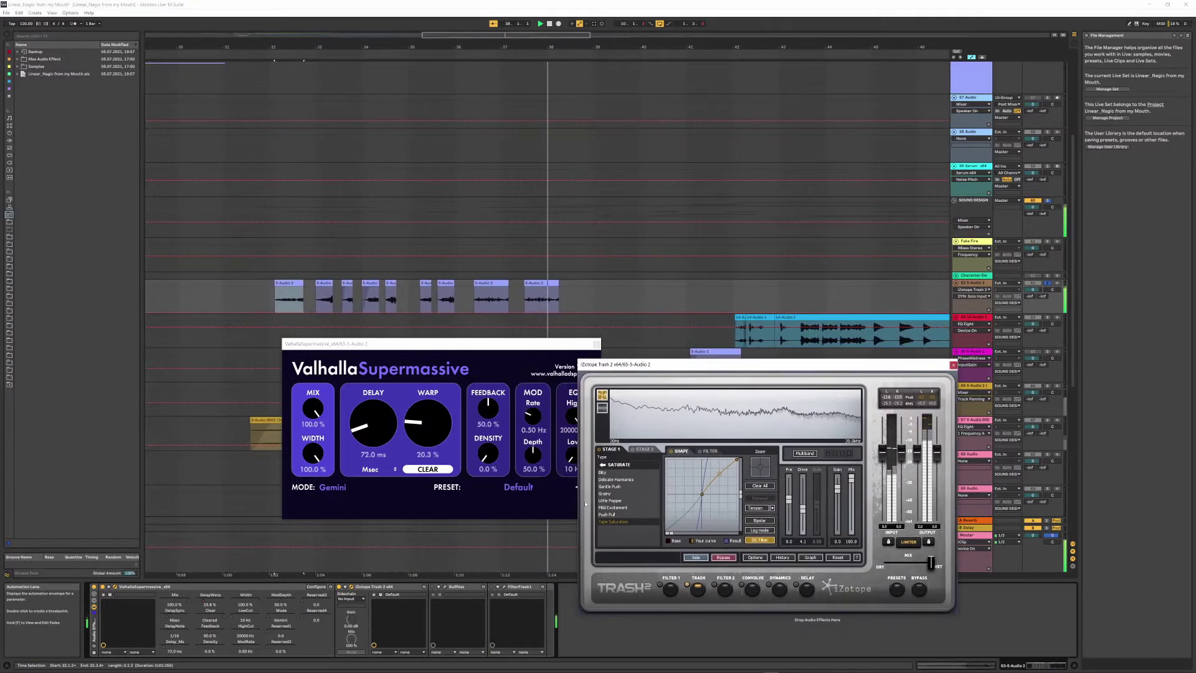
- Open Gullfoss from the track's effect chain and play the clips while watching its equalisation curve
{"action": "left_click", "coordinate": [432, 590]}
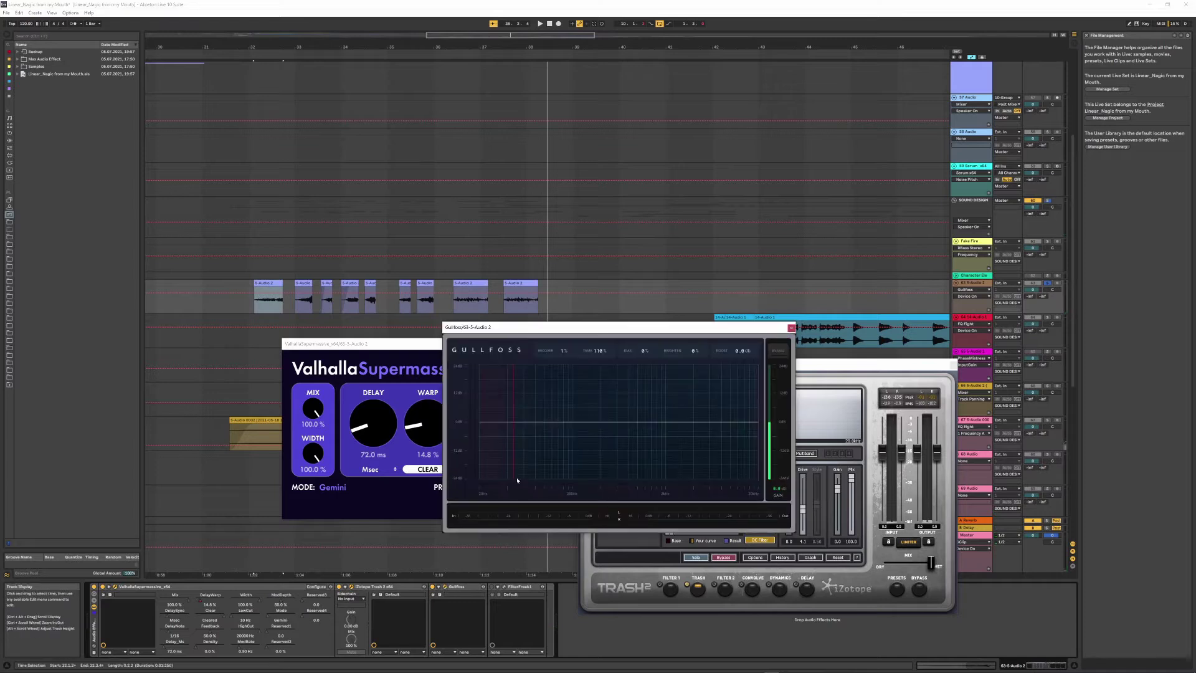
{"action": "left_click_drag", "start_coordinate": [575, 328], "coordinate": [461, 375]}
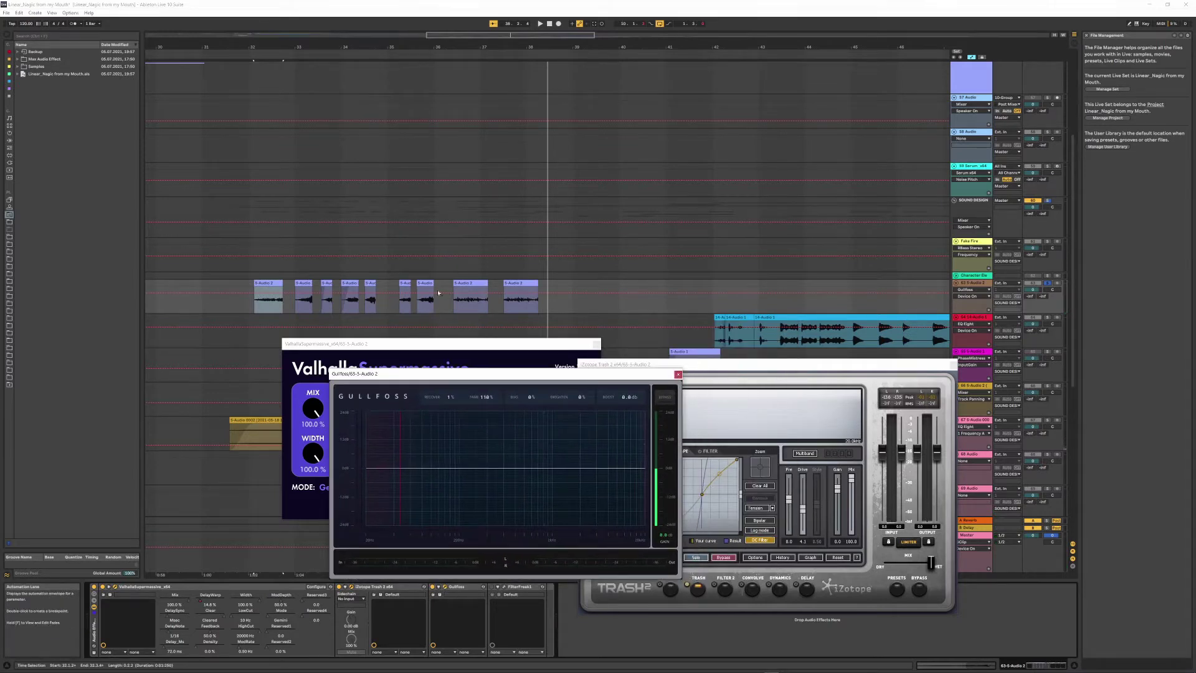
{"action": "key", "text": "space"}
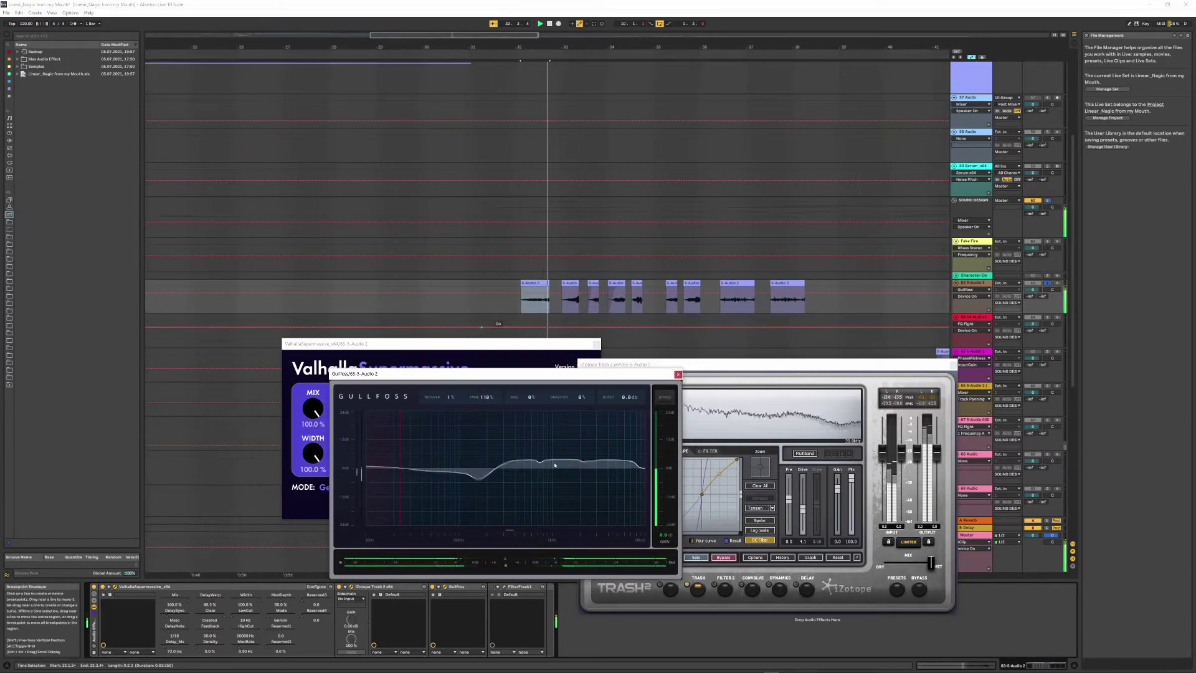
- Compare the sound with Gullfoss bypassed and active, raise its lower frequency limit, and close the plug-in
{"action": "left_click", "coordinate": [667, 398]}
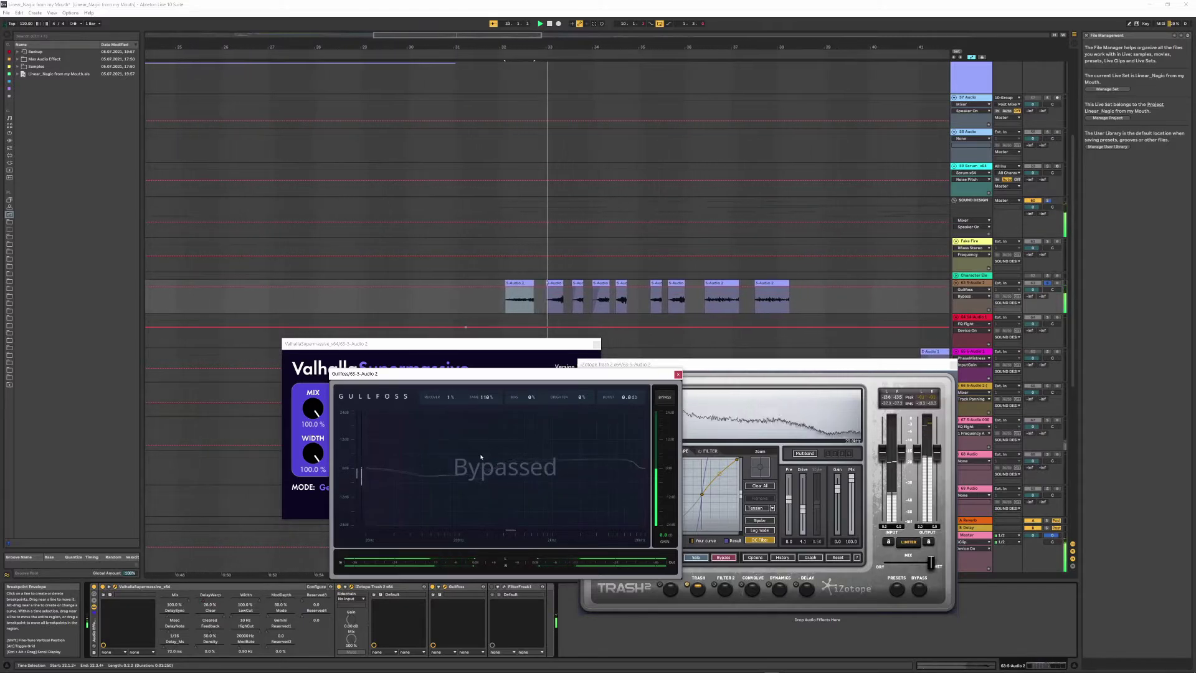
{"action": "left_click", "coordinate": [665, 397]}
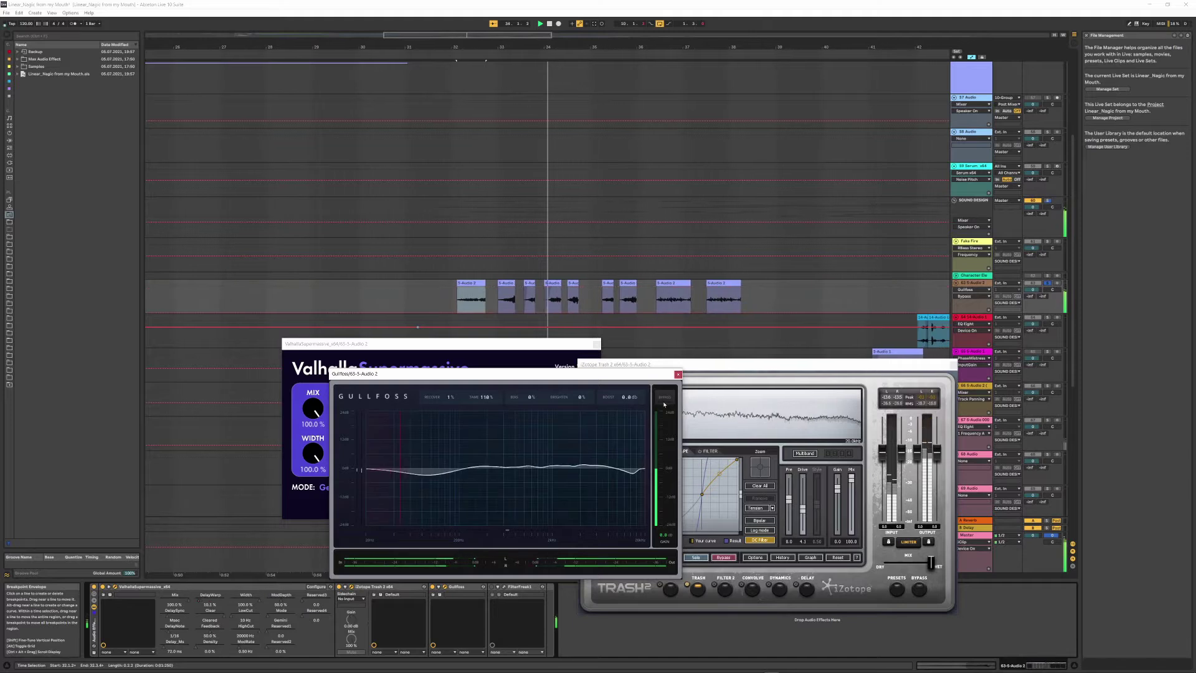
{"action": "left_click_drag", "start_coordinate": [401, 433], "coordinate": [452, 434]}
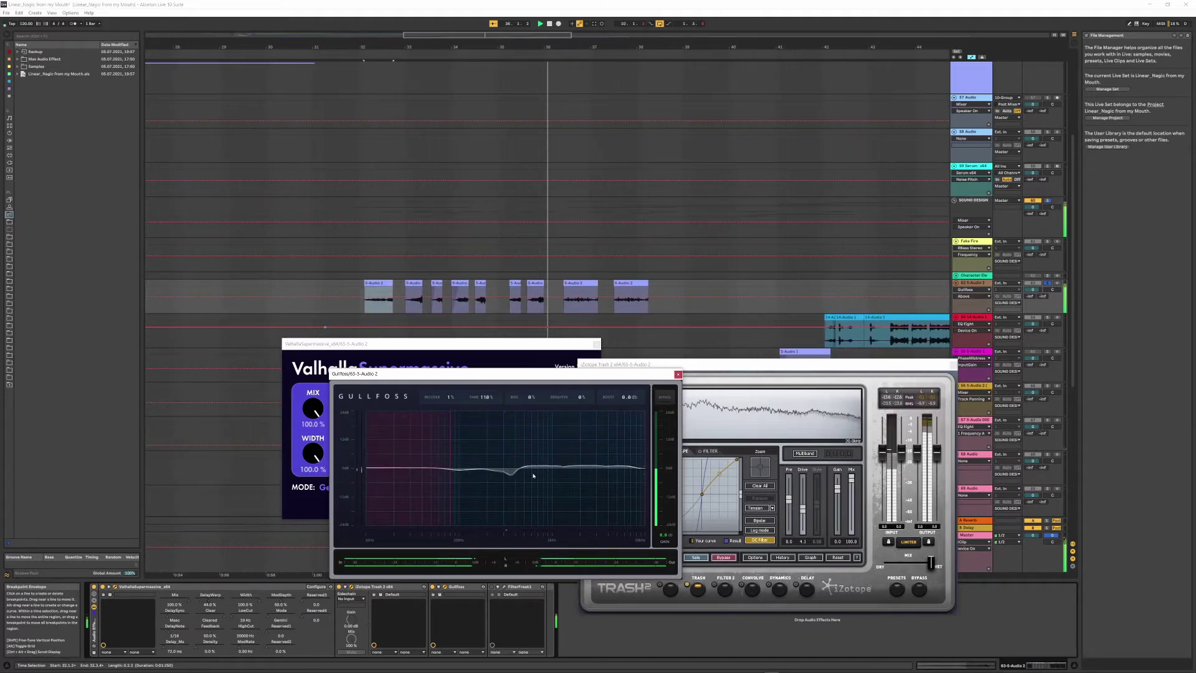
{"action": "left_click", "coordinate": [678, 374]}
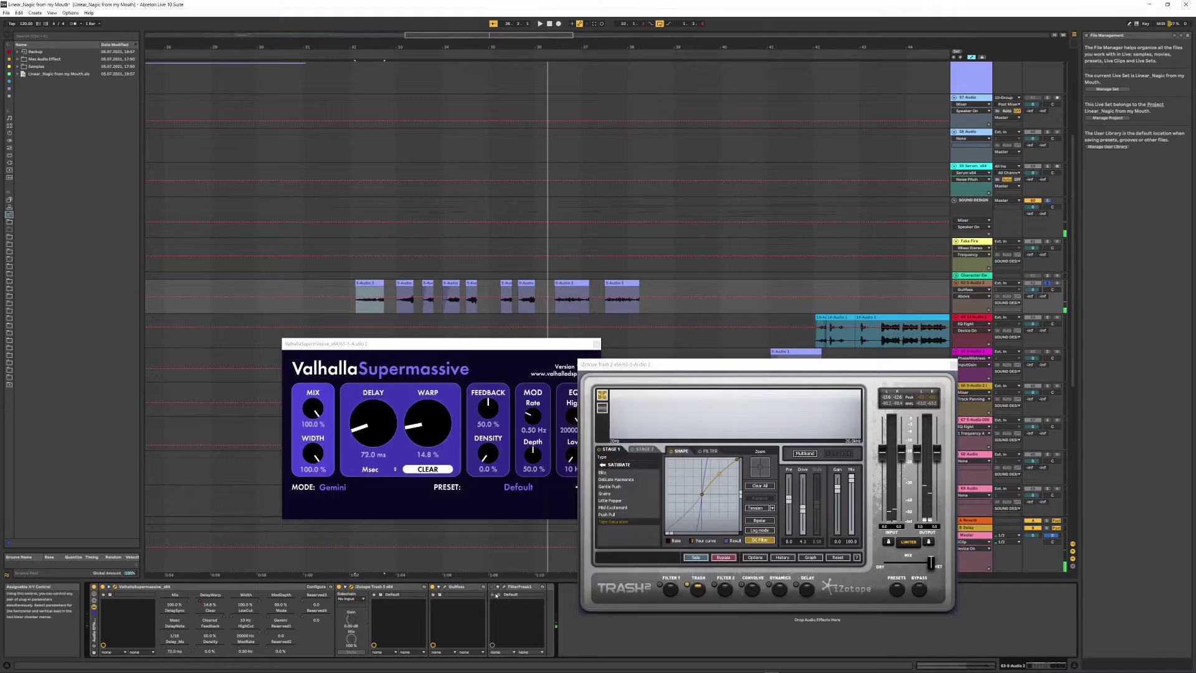
- Open FilterFreak, place its window below the clips, audition its frequency filtering during playback, and close it
{"action": "left_click", "coordinate": [505, 587]}
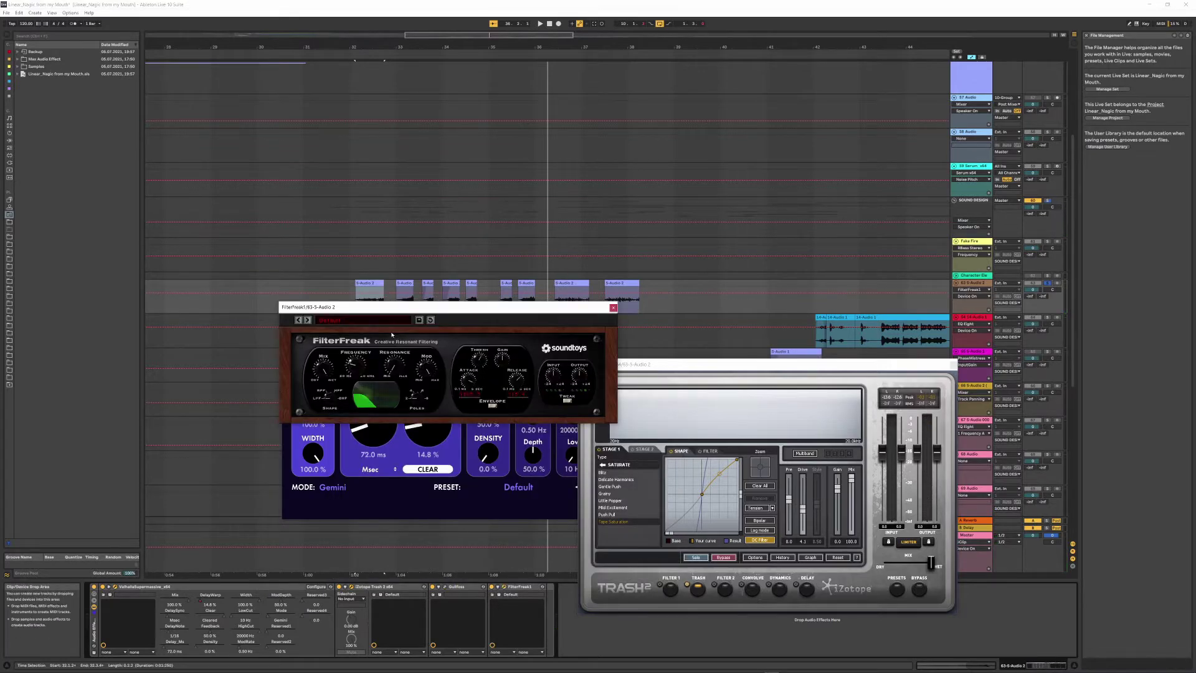
{"action": "left_click_drag", "start_coordinate": [379, 309], "coordinate": [434, 474]}
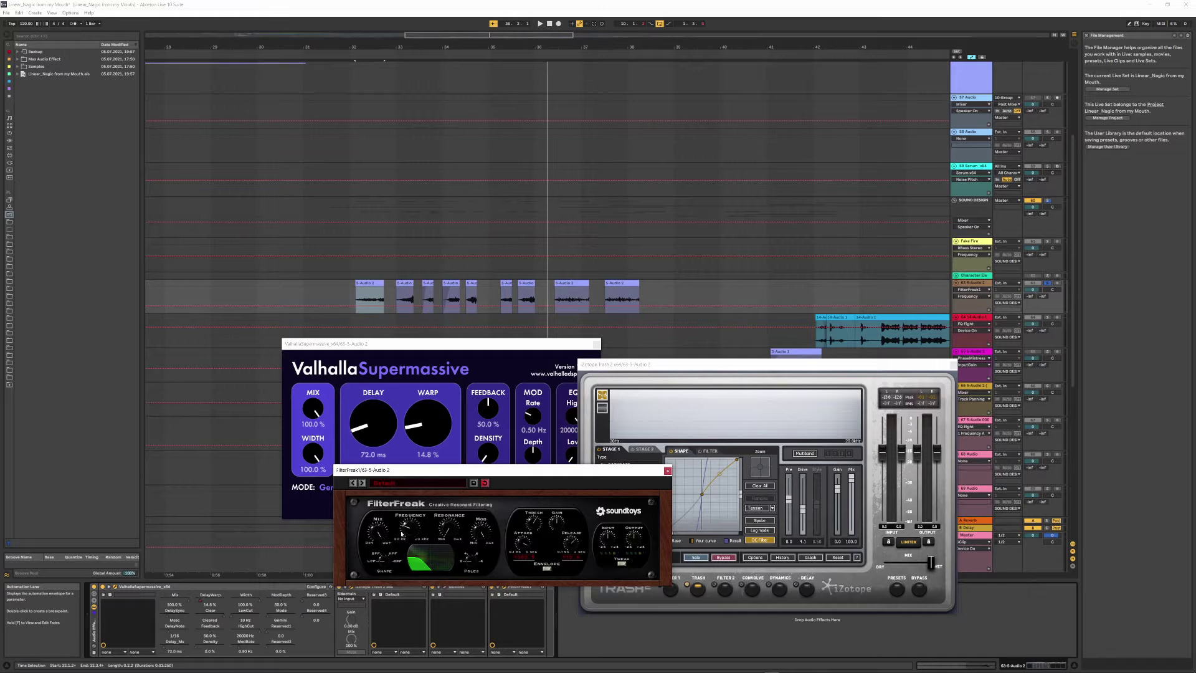
{"action": "key", "text": "space"}
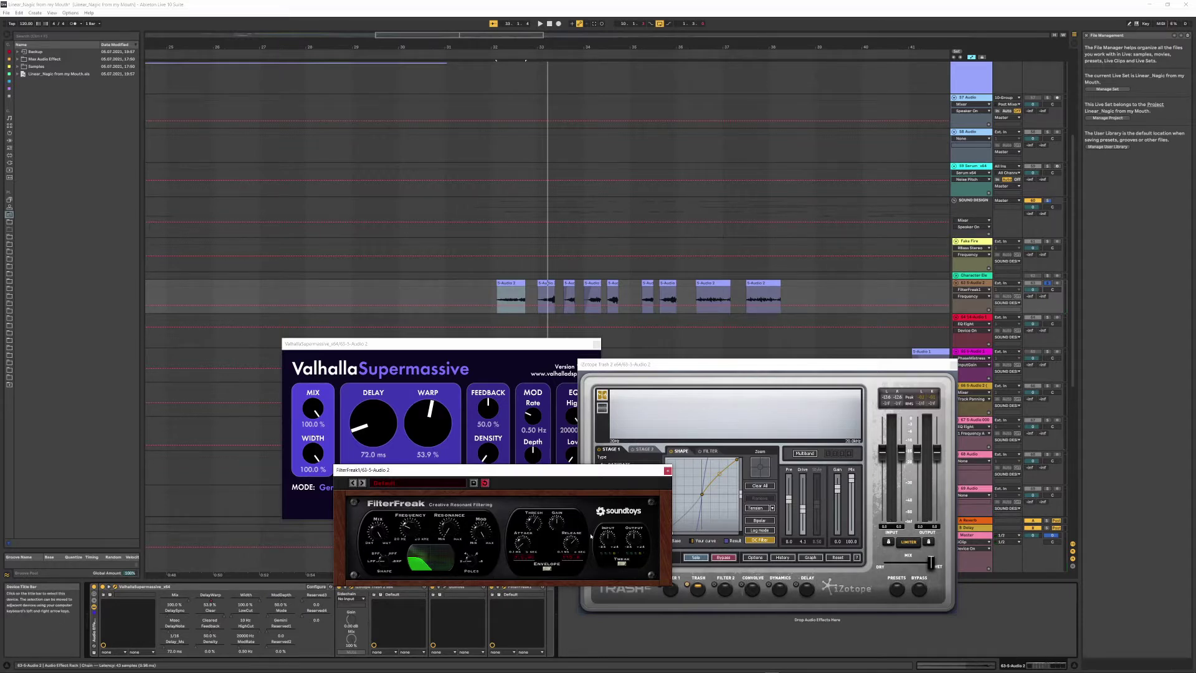
{"action": "key", "text": "space"}
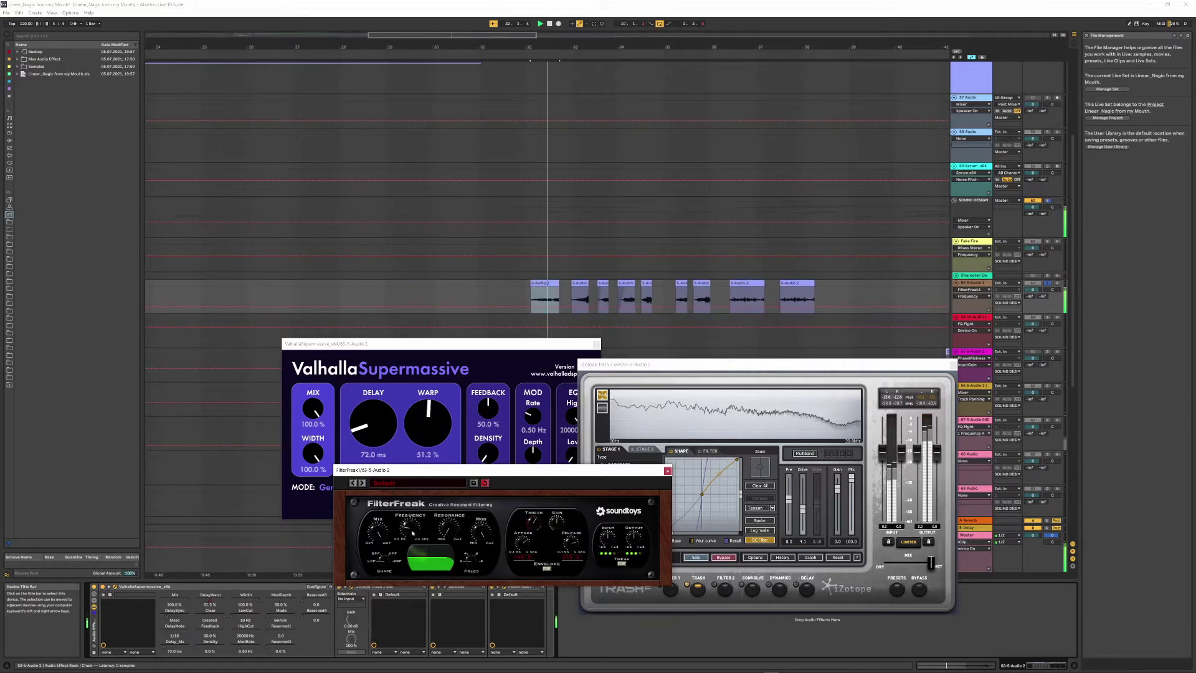
{"action": "key", "text": "space"}
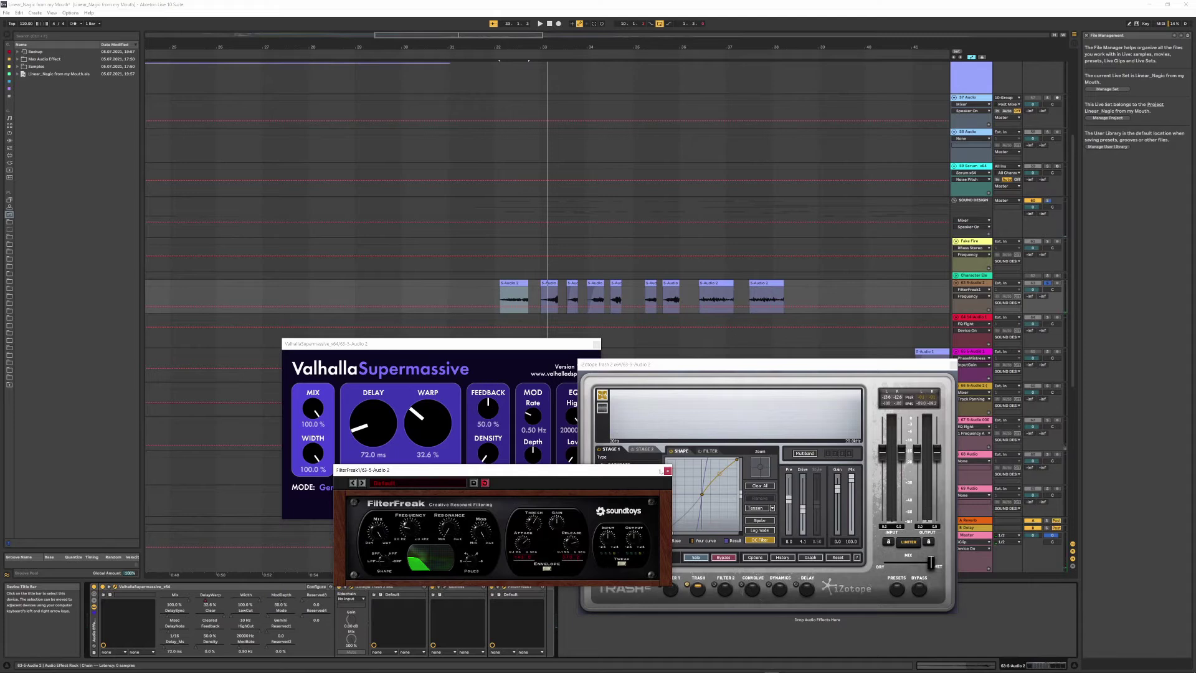
{"action": "left_click", "coordinate": [667, 471]}
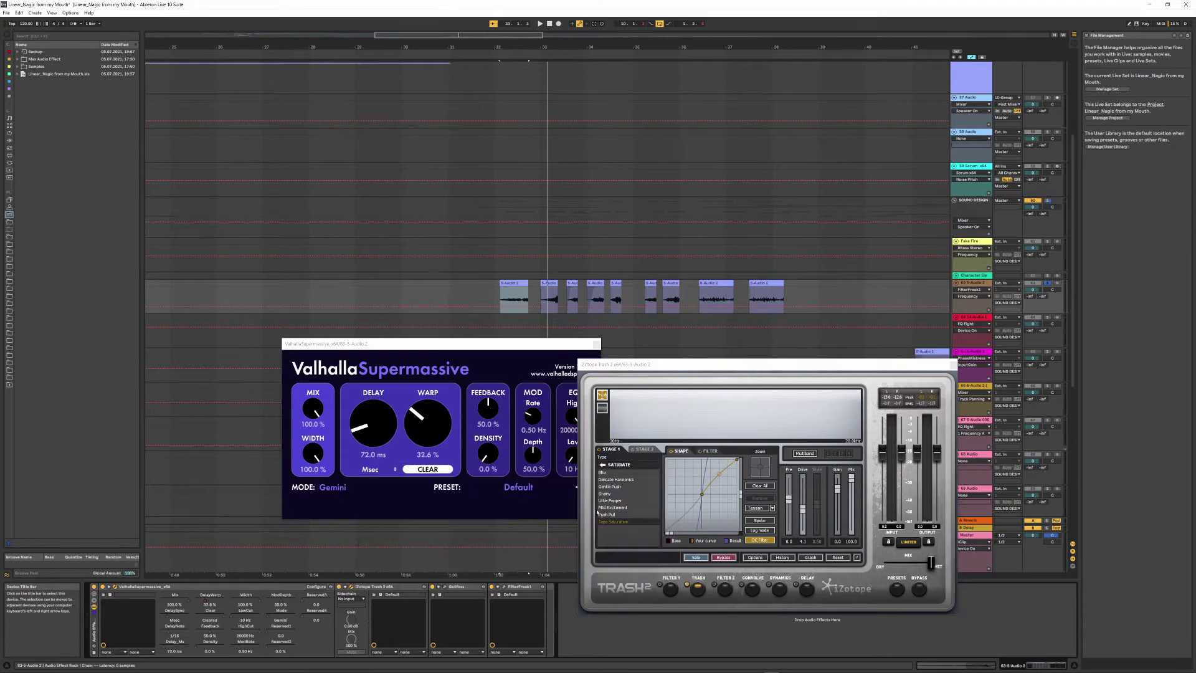
- Return to the start of the mouth-sound clips, select the Fake Fire track and bring its recordings into view on the timeline
{"action": "left_click", "coordinate": [495, 289]}
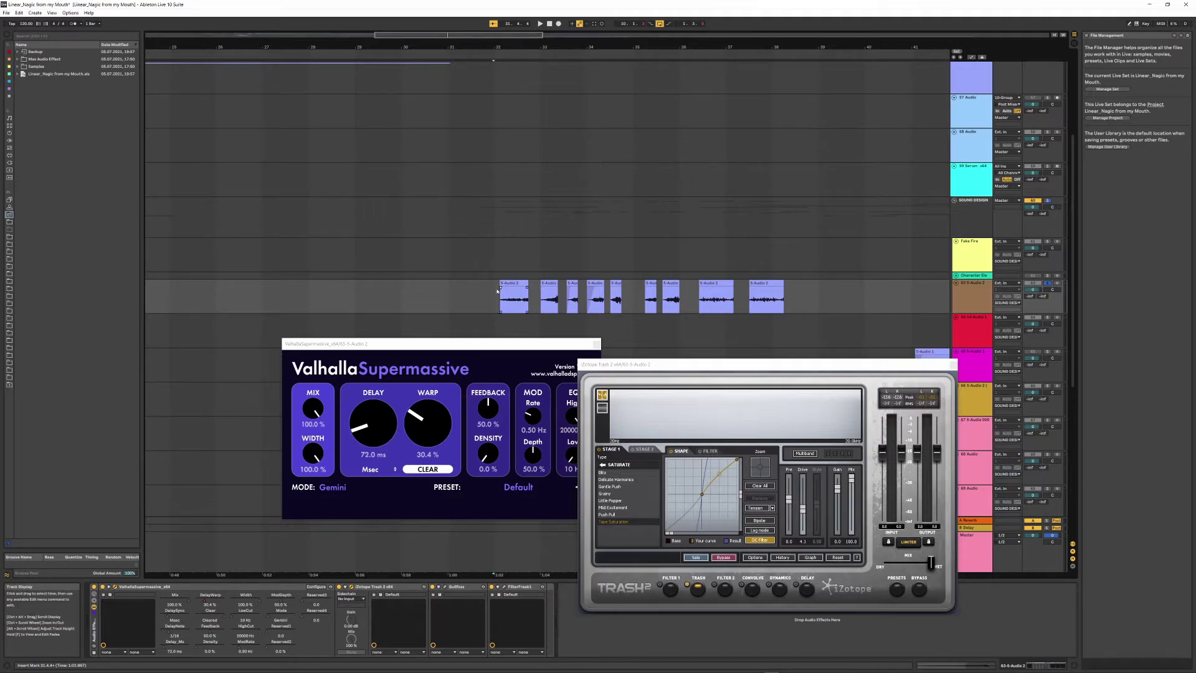
{"action": "left_click", "coordinate": [506, 275]}
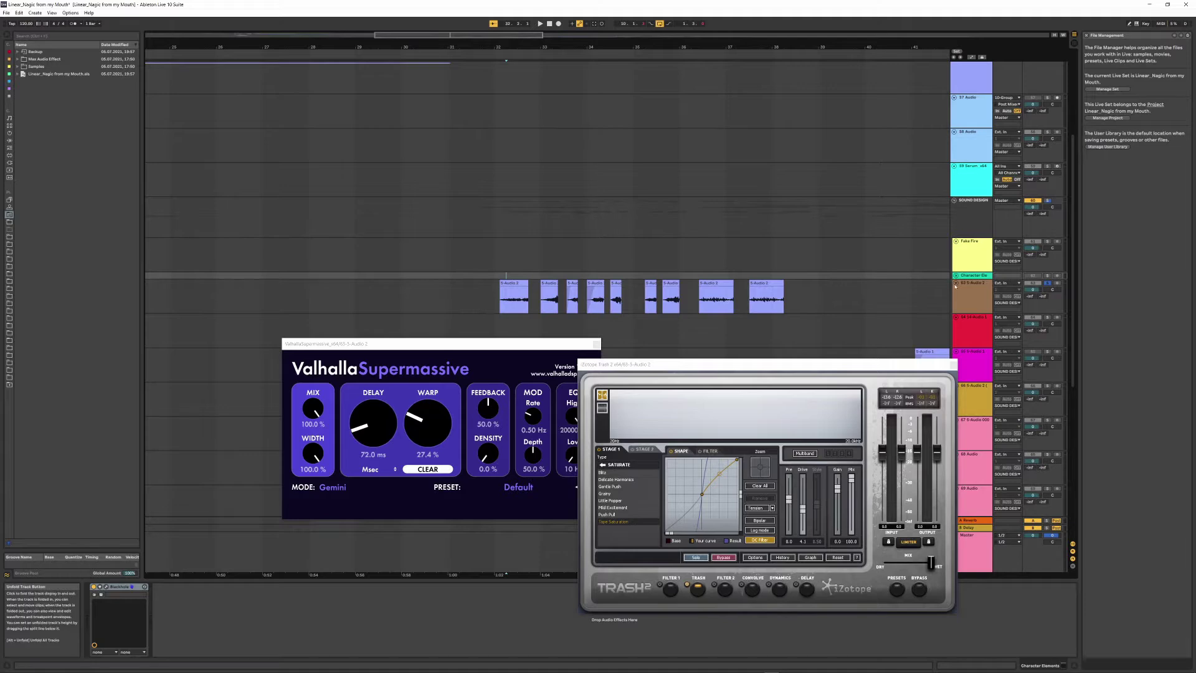
{"action": "left_click", "coordinate": [960, 285]}
{"action": "left_click", "coordinate": [961, 254]}
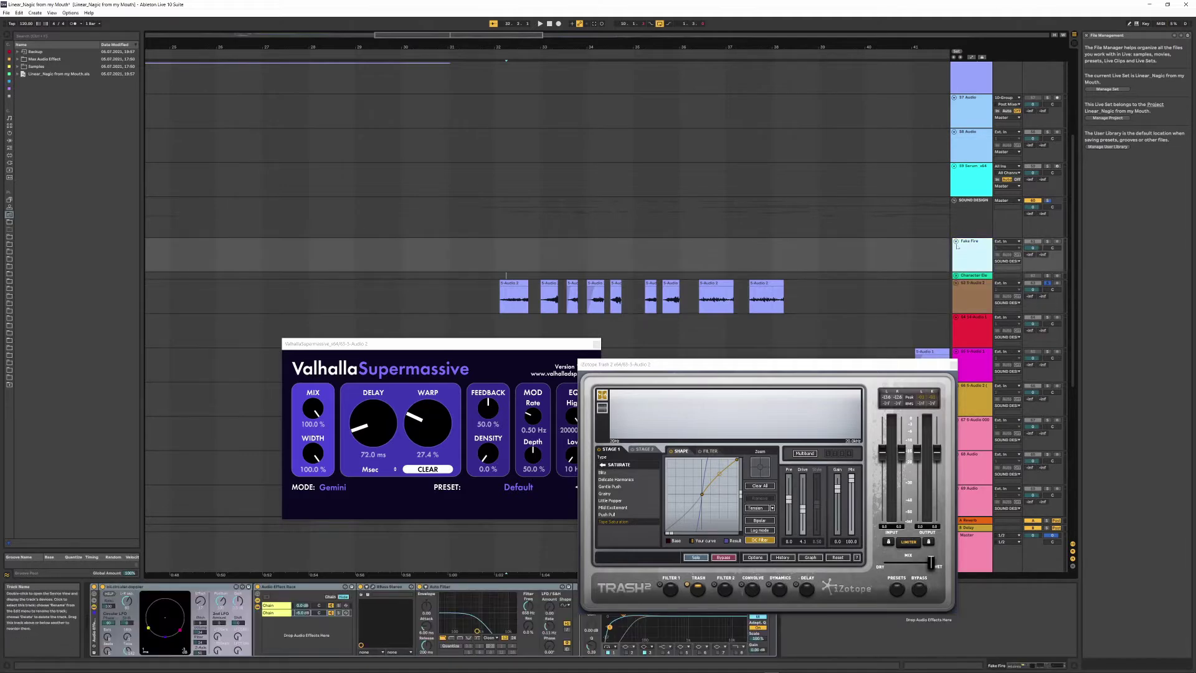
{"action": "left_click_drag", "start_coordinate": [803, 49], "coordinate": [451, 19]}
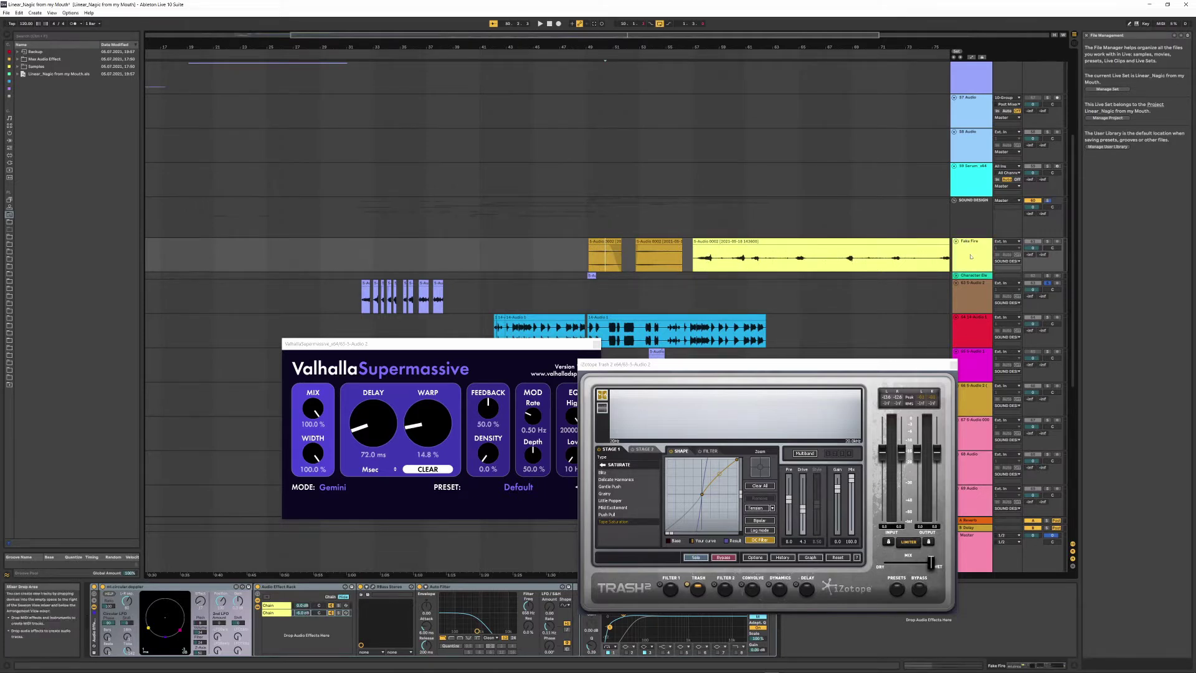
- Deactivate the Fake Fire track's effect rack, solo the track and play the long yellow recording dry from its start
{"action": "left_click", "coordinate": [94, 587]}
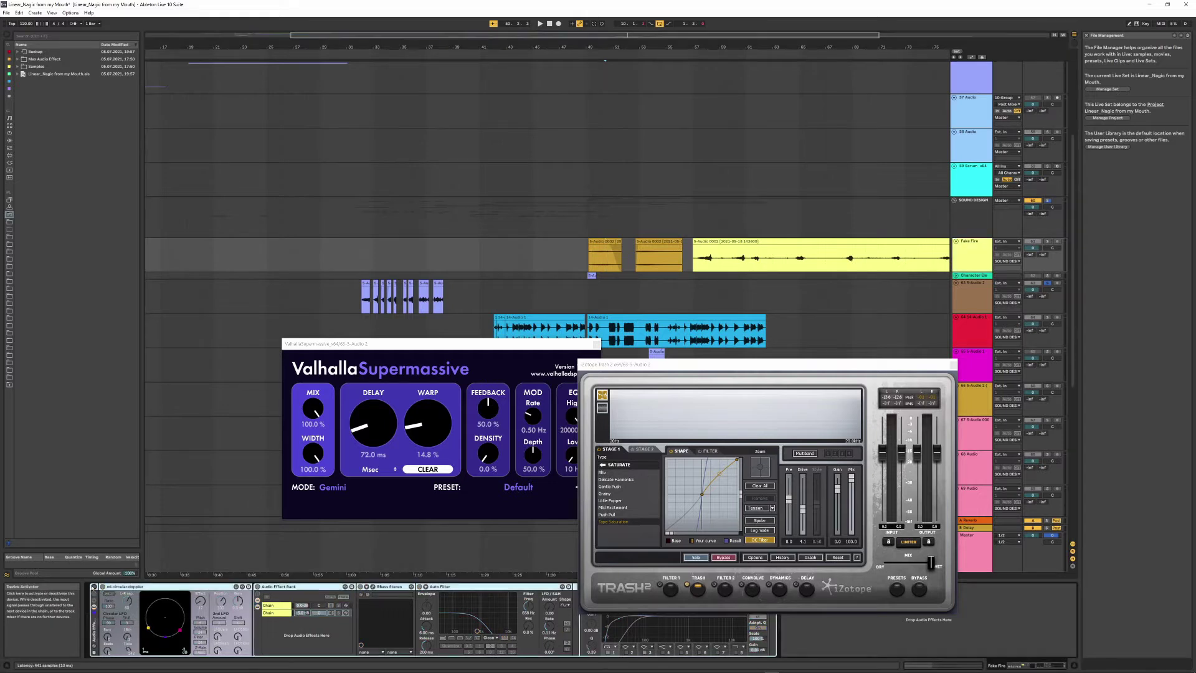
{"action": "left_click", "coordinate": [699, 262]}
{"action": "key", "text": "space"}
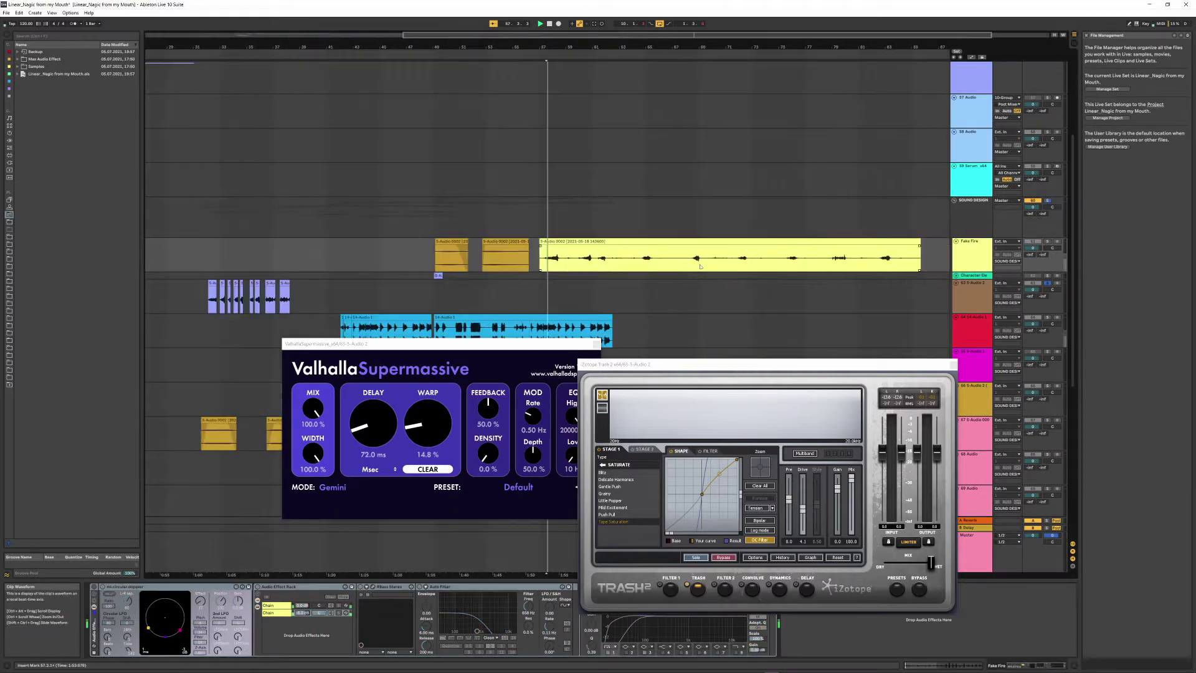
{"action": "key", "text": "space"}
{"action": "left_click", "coordinate": [1047, 241]}
{"action": "key", "text": "space"}
- Audition other sounds along the dry Fake Fire recording, including one near its end
{"action": "left_click", "coordinate": [574, 267]}
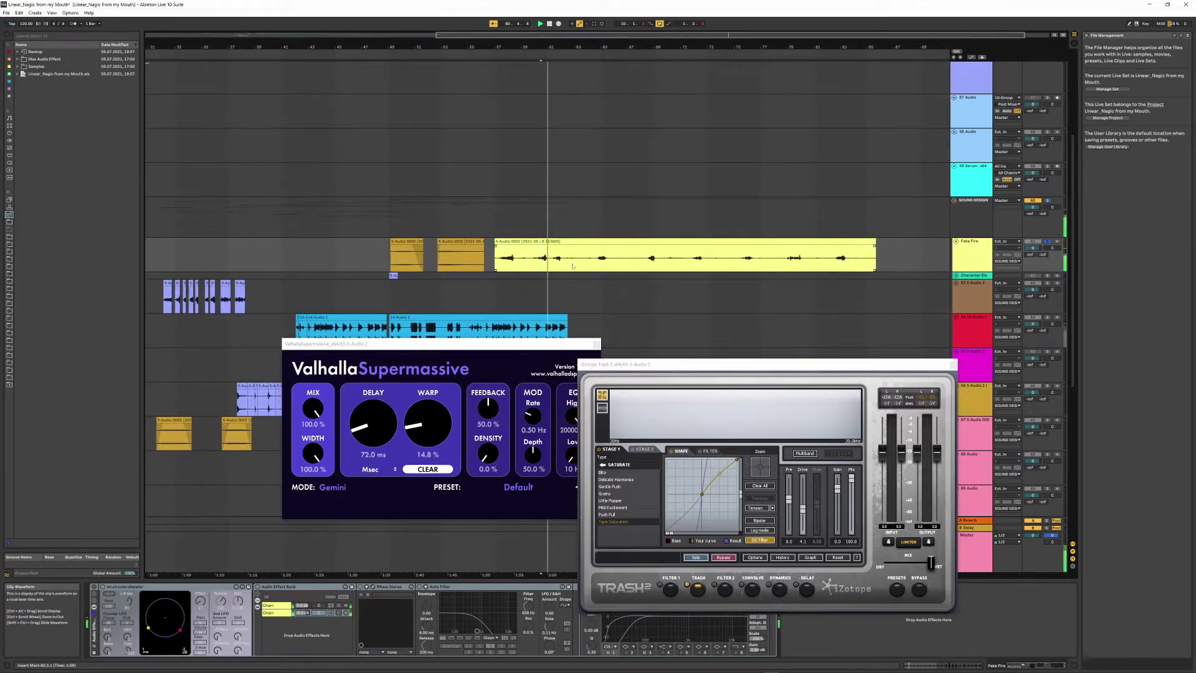
{"action": "left_click", "coordinate": [778, 260]}
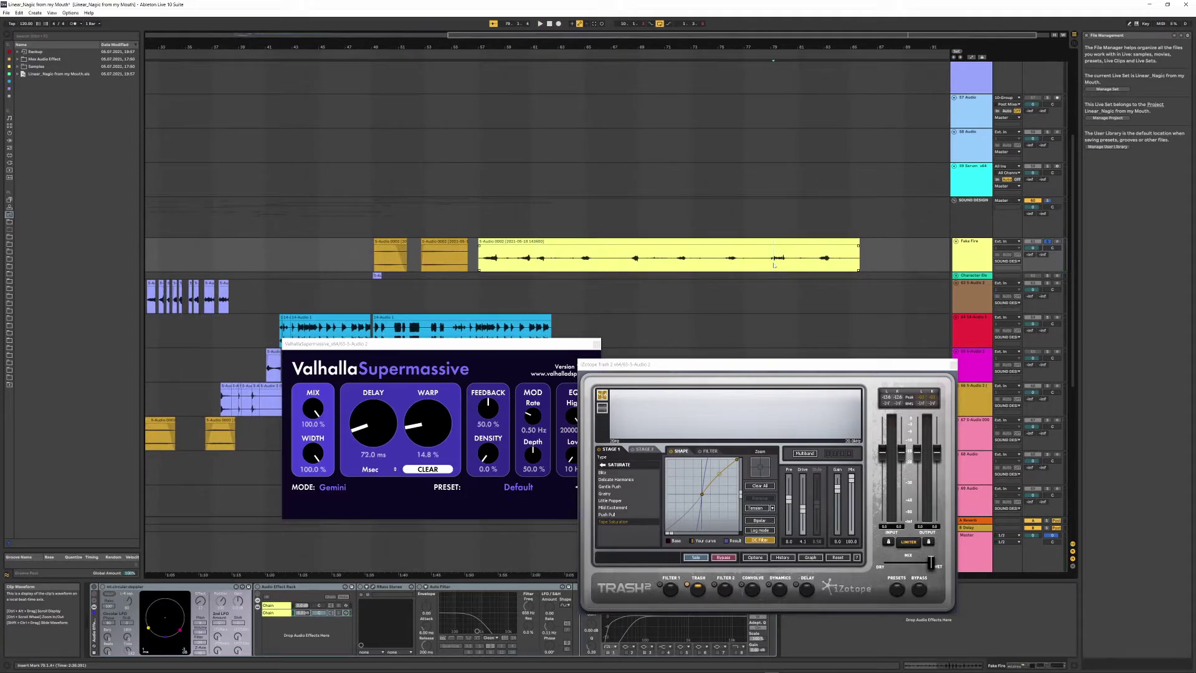
{"action": "key", "text": "space"}
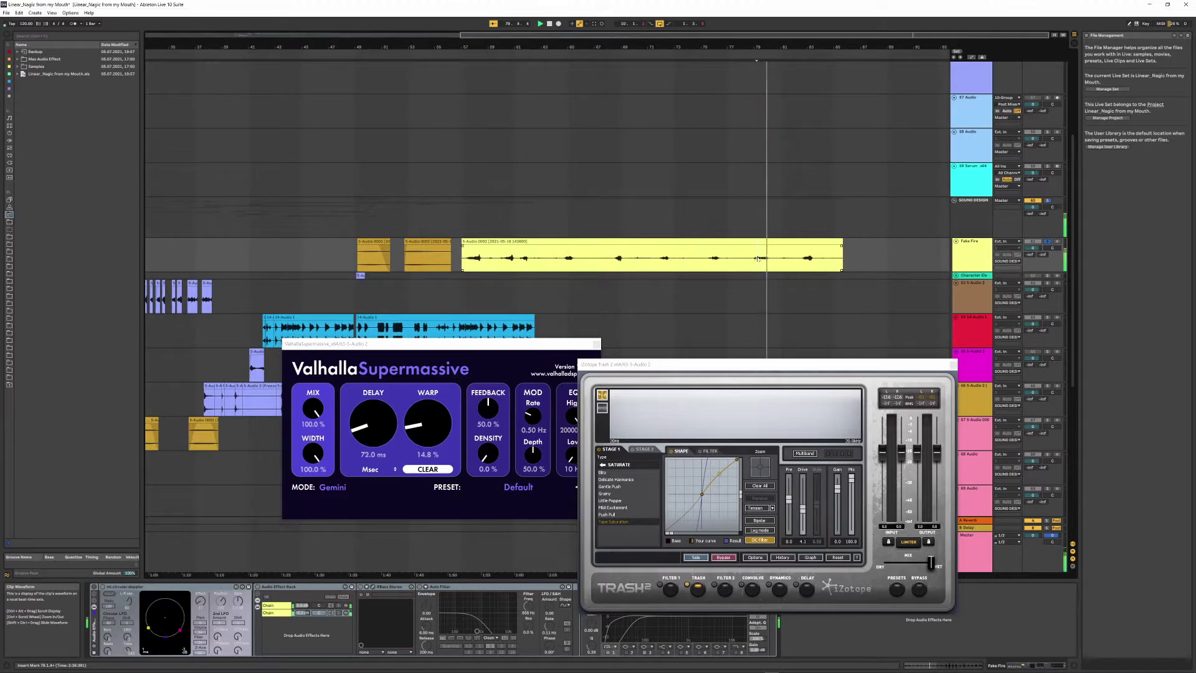
- Examine the clip settings of the long Fake Fire recording and the shorter clip before it, and return to the track's devices
{"action": "double_click", "coordinate": [539, 242]}
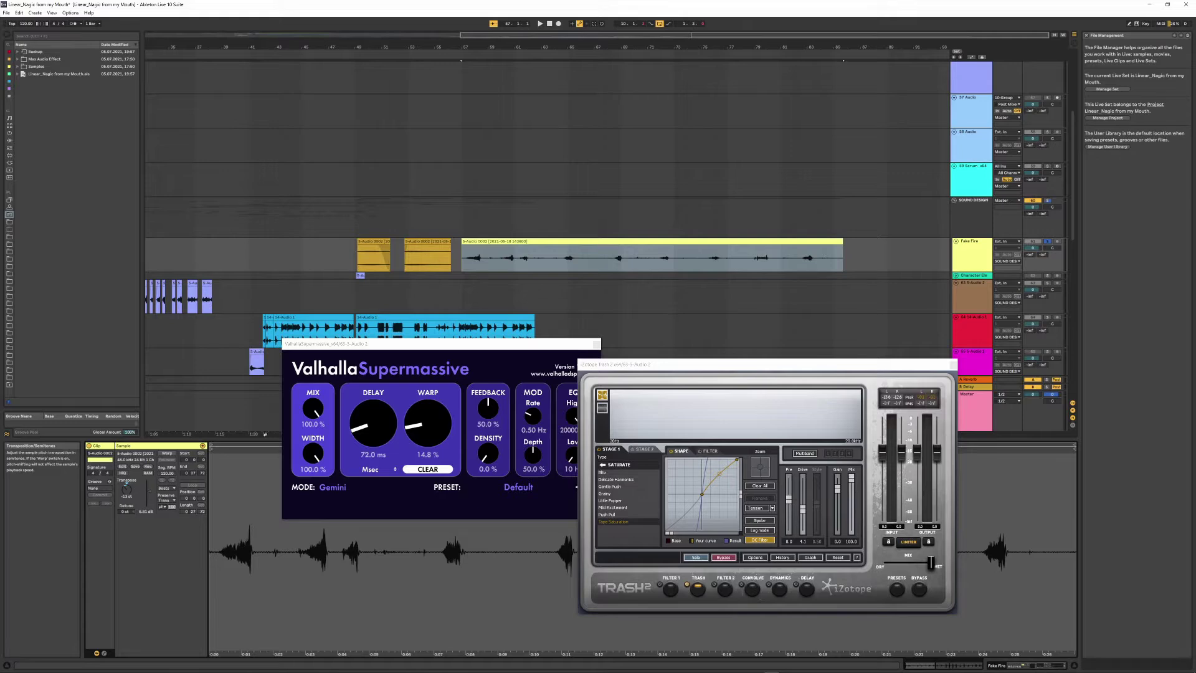
{"action": "left_click", "coordinate": [375, 242]}
{"action": "left_click", "coordinate": [453, 244]}
{"action": "left_click", "coordinate": [422, 241]}
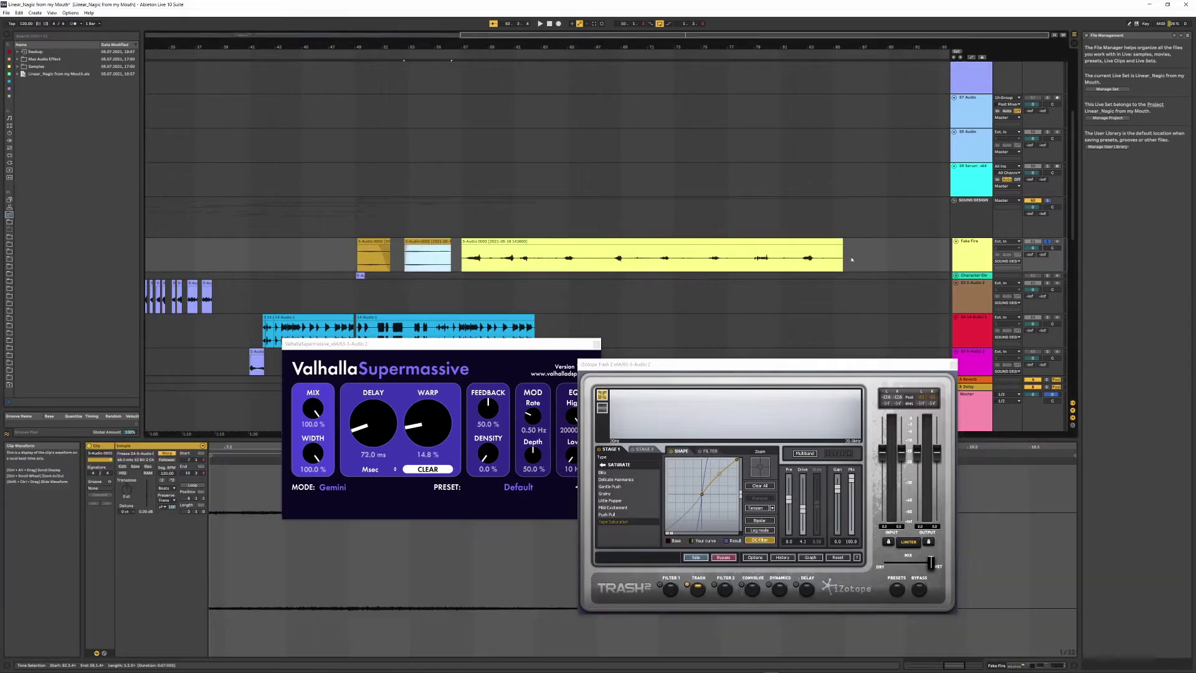
{"action": "left_click", "coordinate": [1033, 667]}
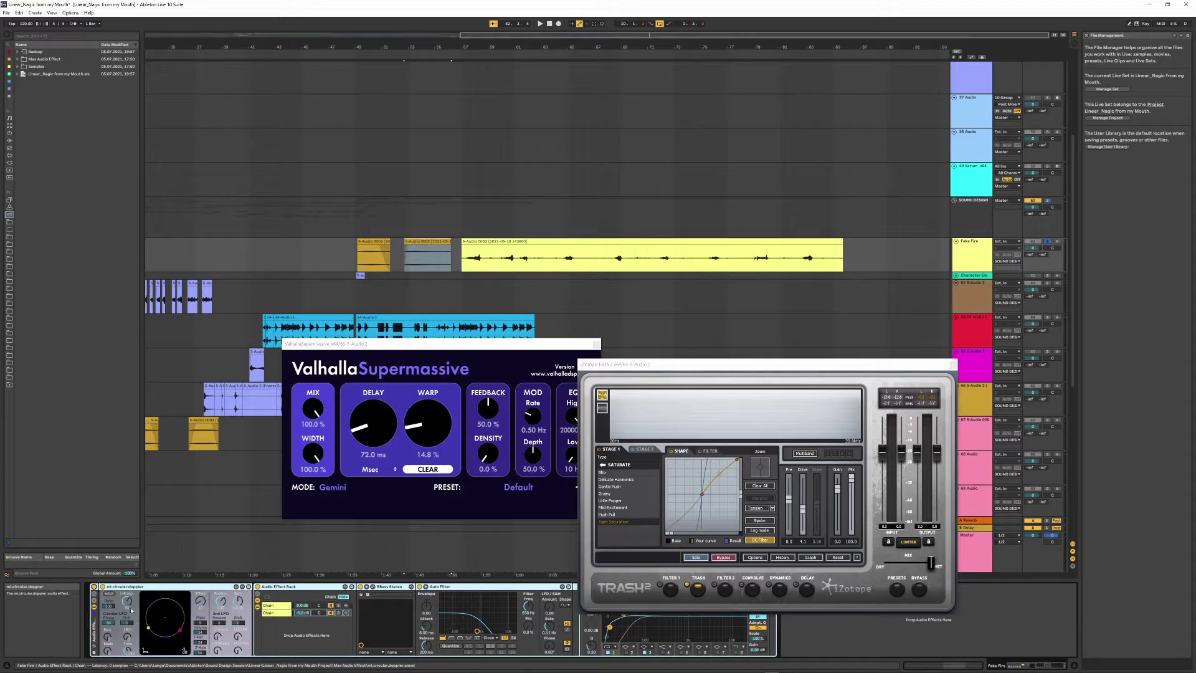
- Bypass the Audio Effect Rack after the circular doppler and play the long Fake Fire recording from its start
{"action": "left_click", "coordinate": [107, 608]}
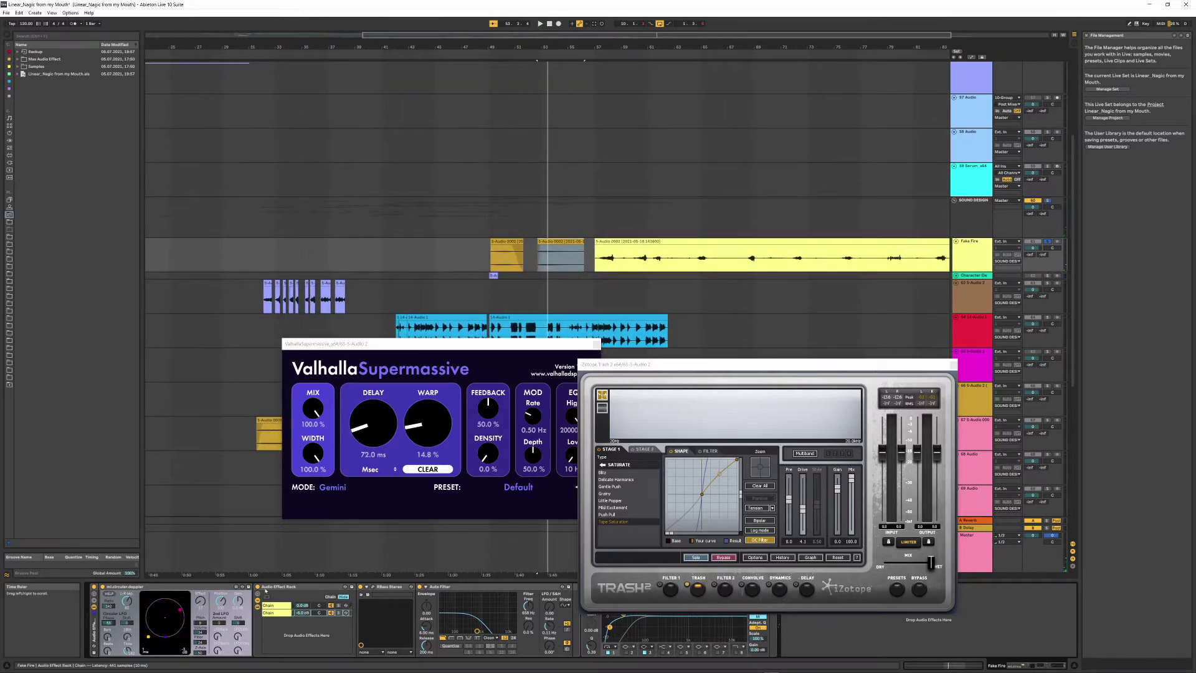
{"action": "left_click", "coordinate": [258, 587]}
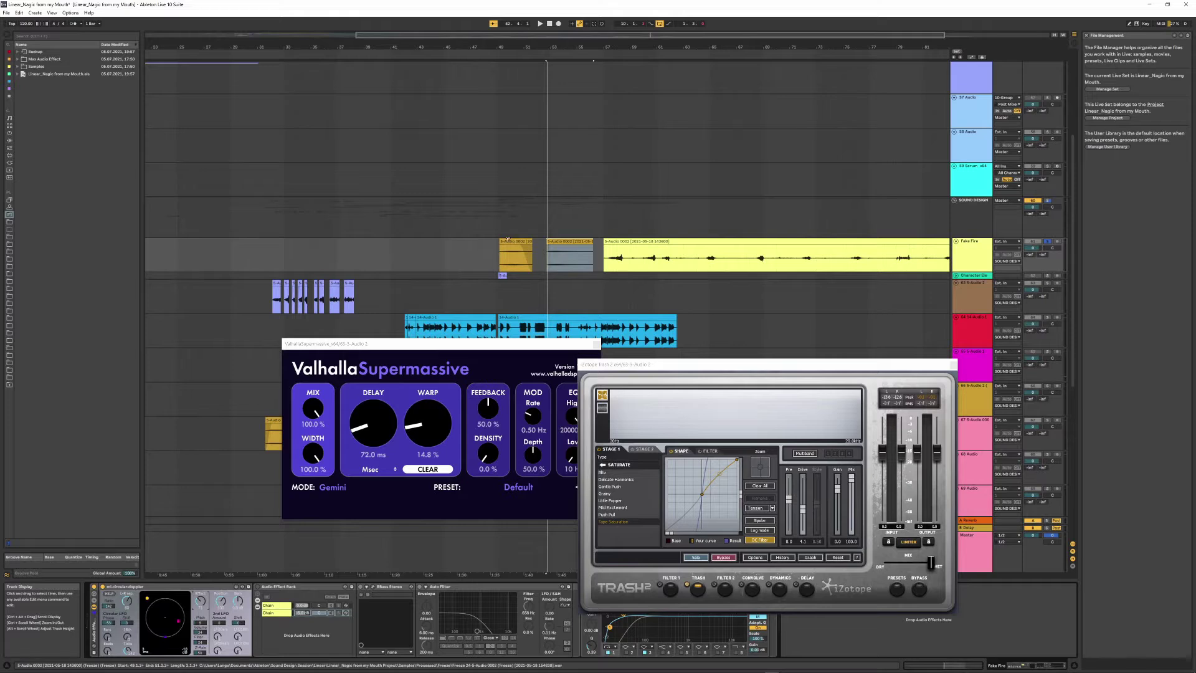
{"action": "left_click", "coordinate": [610, 261]}
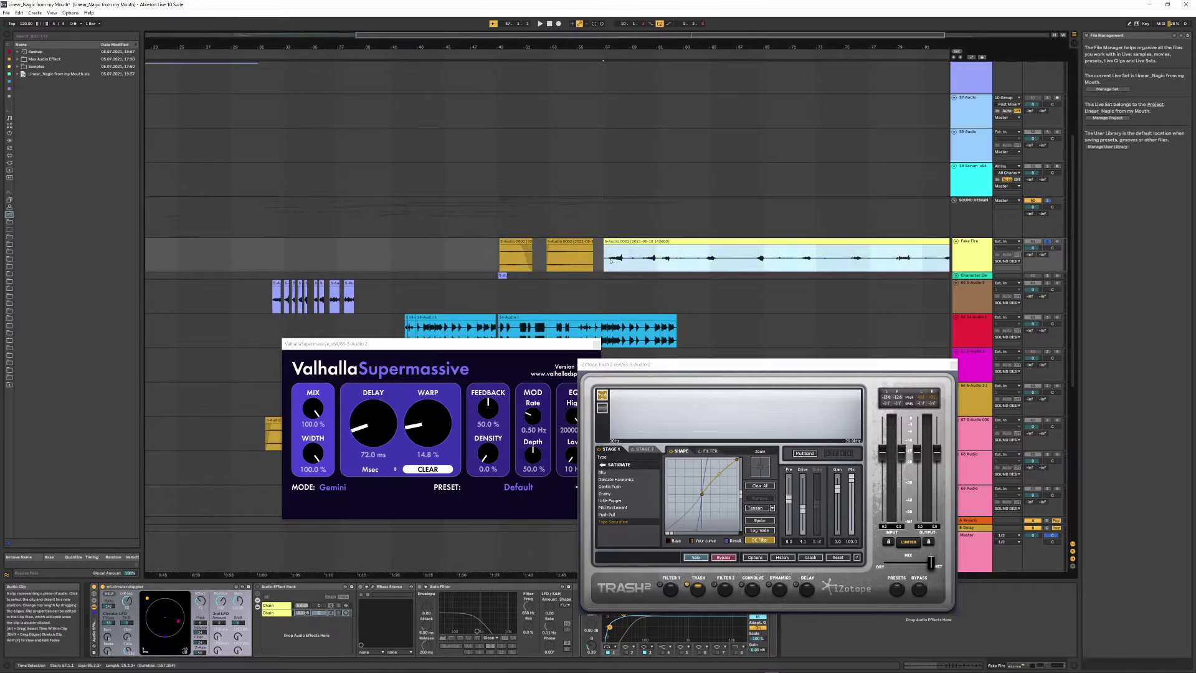
{"action": "left_click", "coordinate": [610, 261]}
{"action": "key", "text": "space"}
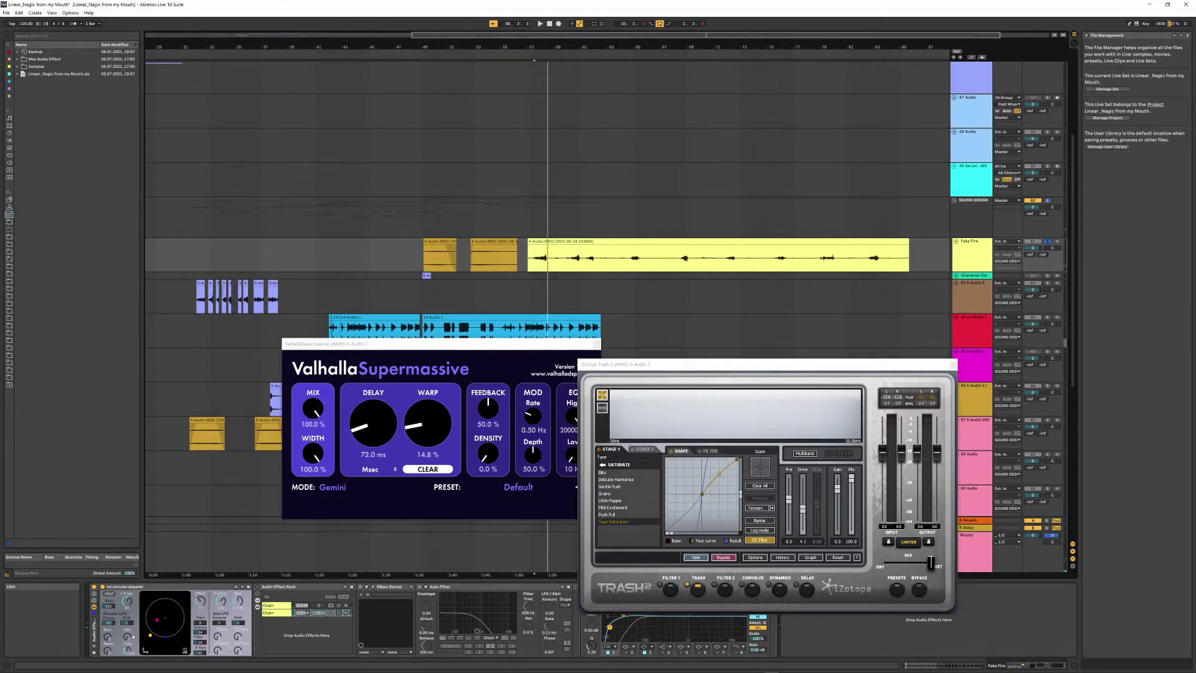
{"action": "key", "text": "space"}
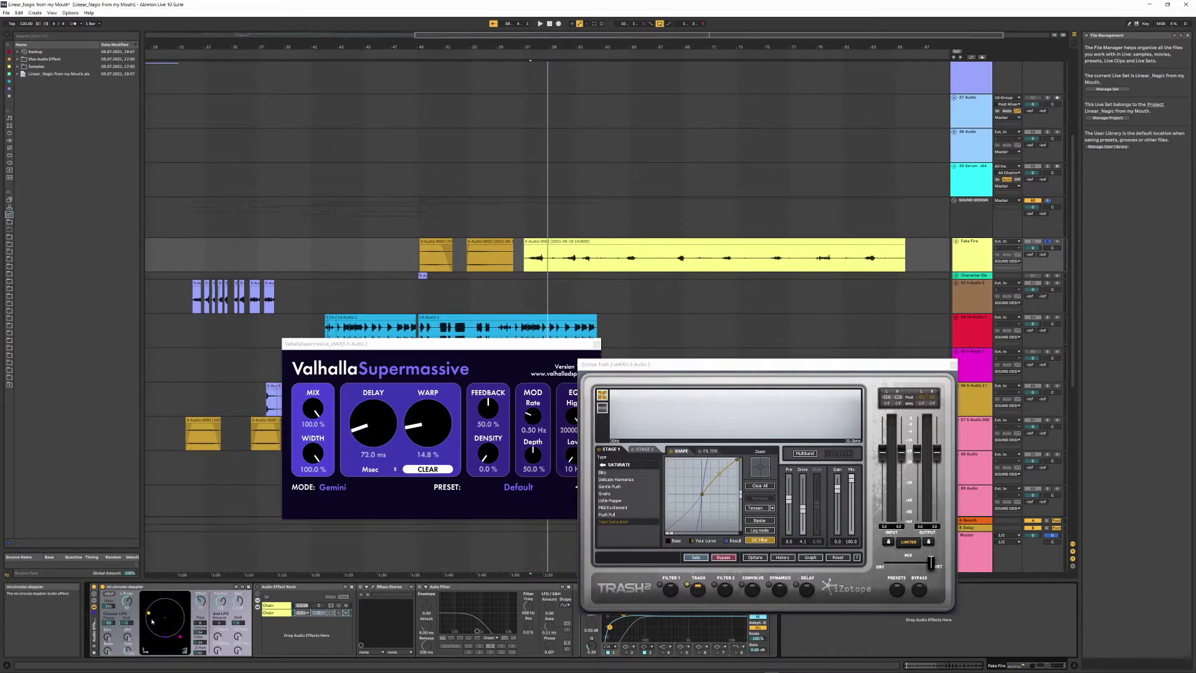
- Undo the recent device changes on the Fake Fire track to reactivate its Audio Effect Rack
{"action": "key", "text": "ctrl+z"}
{"action": "key", "text": "ctrl+z"}
{"action": "key", "text": "ctrl+z"}
{"action": "key", "text": "ctrl+z"}
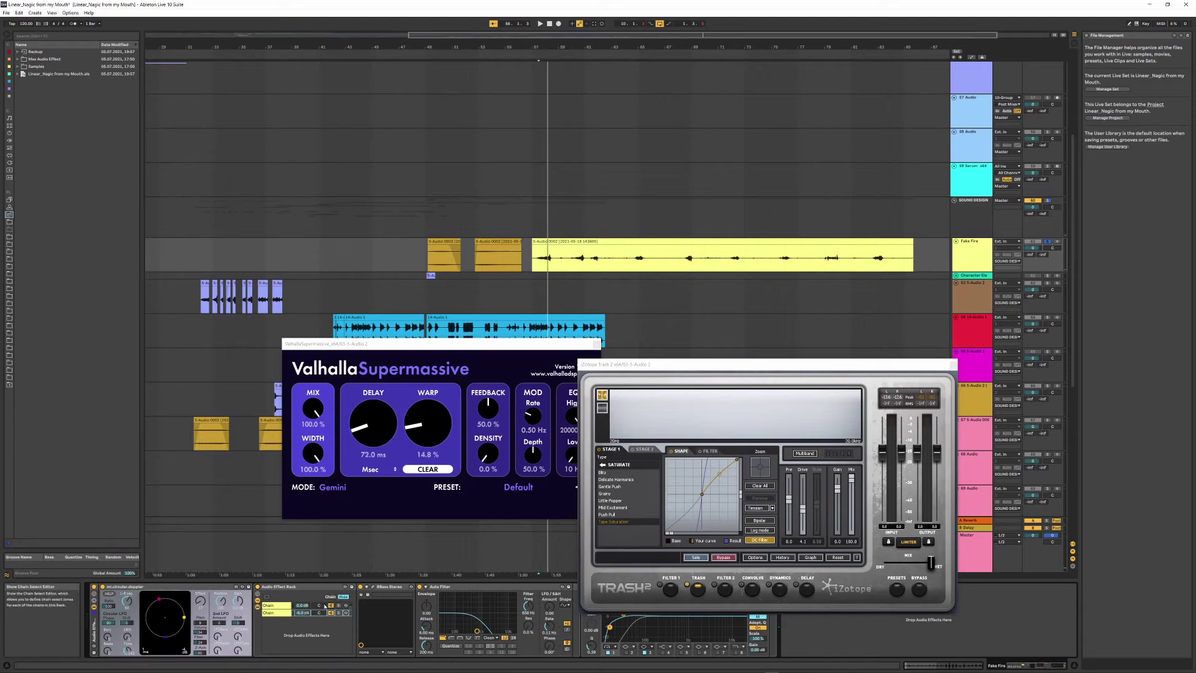
- Compare the rack's two chains, return to the first one and open its ReCenter plug-in over the ValhallaSupermassive window
{"action": "left_click", "coordinate": [286, 606]}
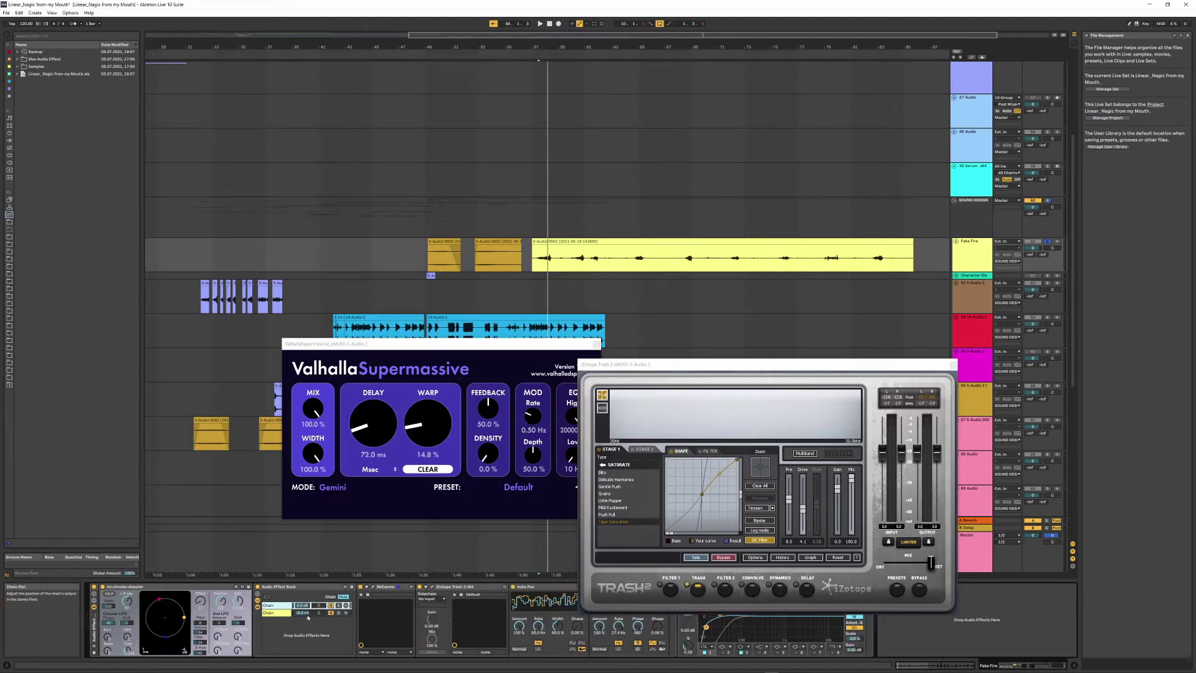
{"action": "left_click", "coordinate": [271, 613]}
{"action": "left_click", "coordinate": [287, 607]}
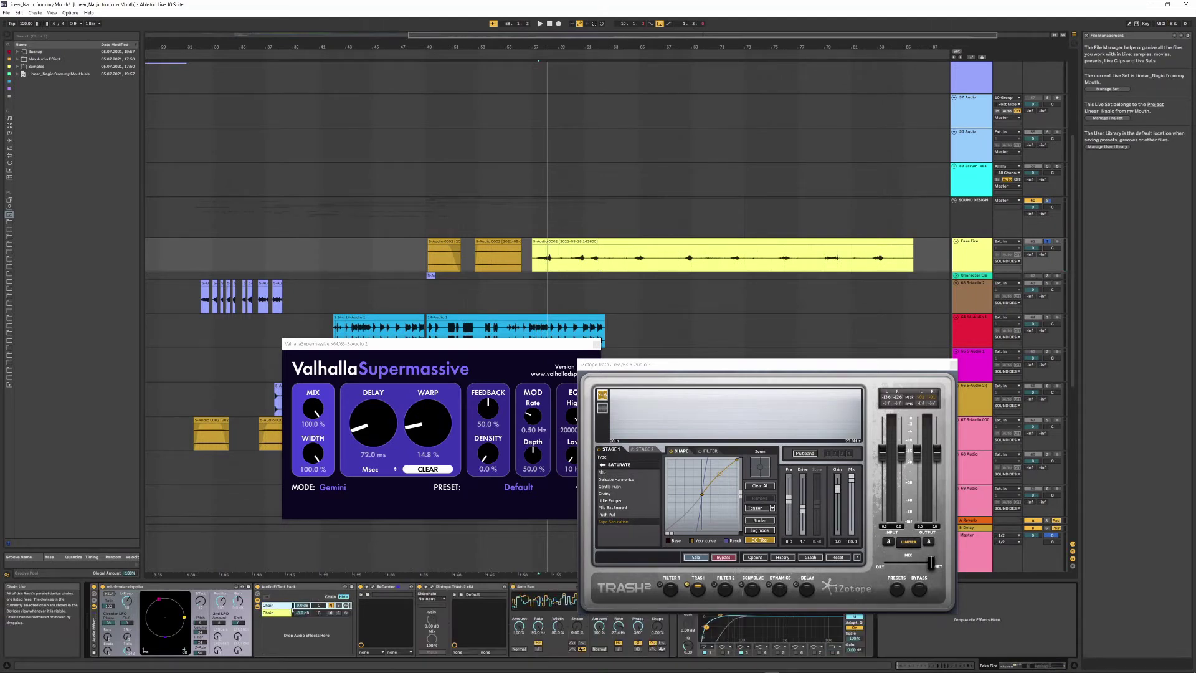
{"action": "left_click", "coordinate": [372, 587]}
{"action": "left_click_drag", "start_coordinate": [520, 669], "coordinate": [511, 357]}
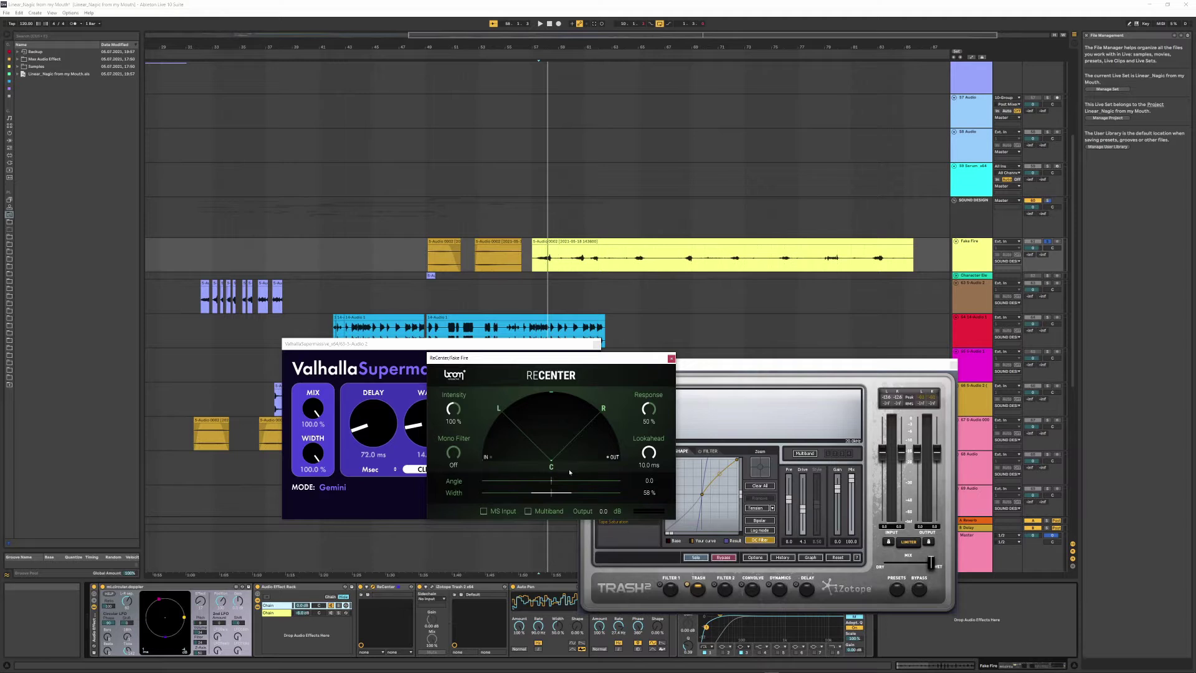
- Try a ReCenter width of 43 % during playback and undo the change
{"action": "key", "text": "space"}
{"action": "left_click_drag", "start_coordinate": [559, 495], "coordinate": [570, 495]}
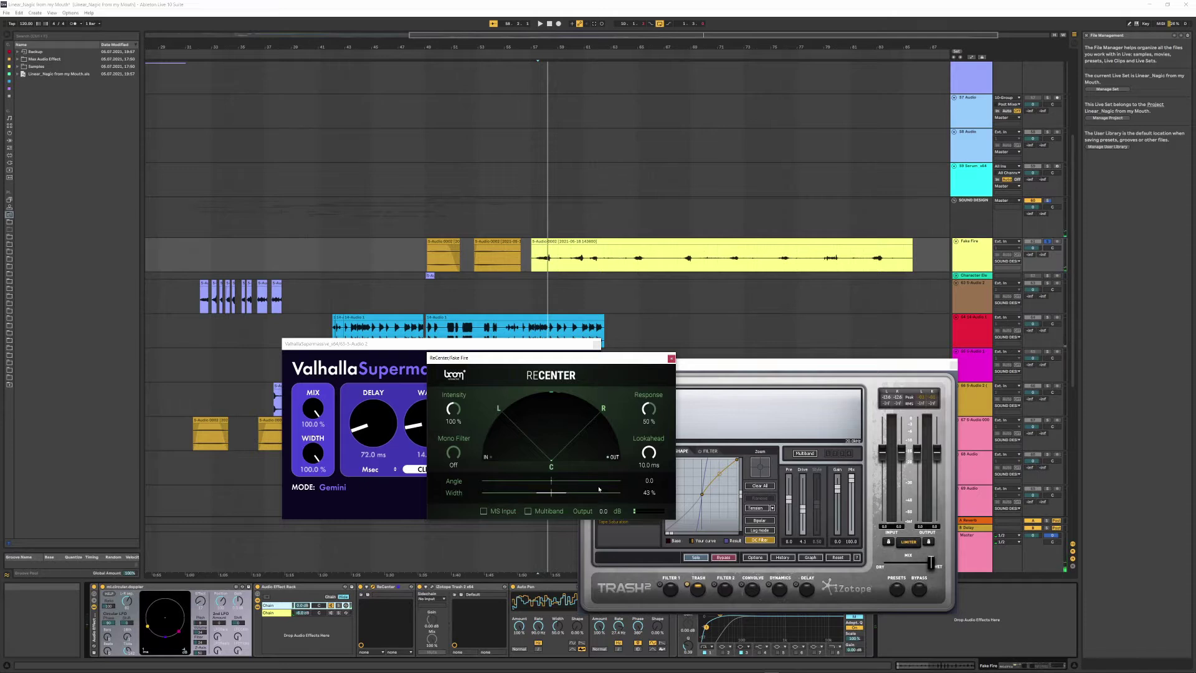
{"action": "key", "text": "ctrl+z"}
- Close the other track's Trash 2 window, compare playback with ReCenter bypassed and active, and set its width to 42 %
{"action": "left_click", "coordinate": [360, 587]}
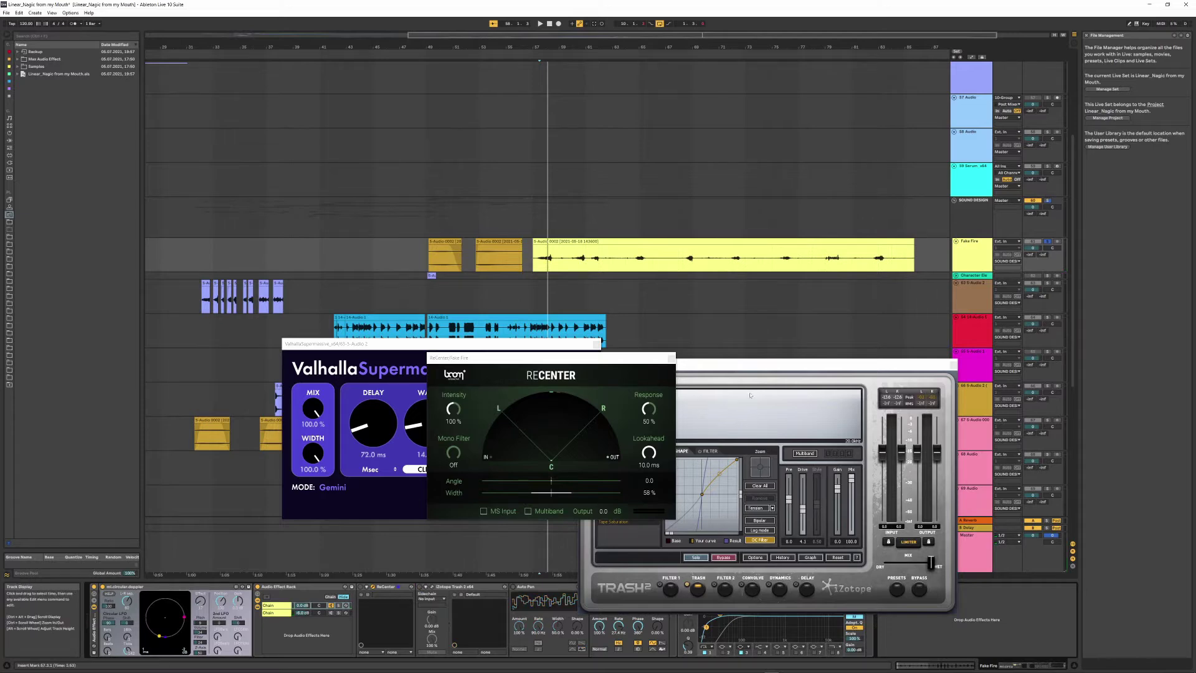
{"action": "left_click", "coordinate": [953, 366]}
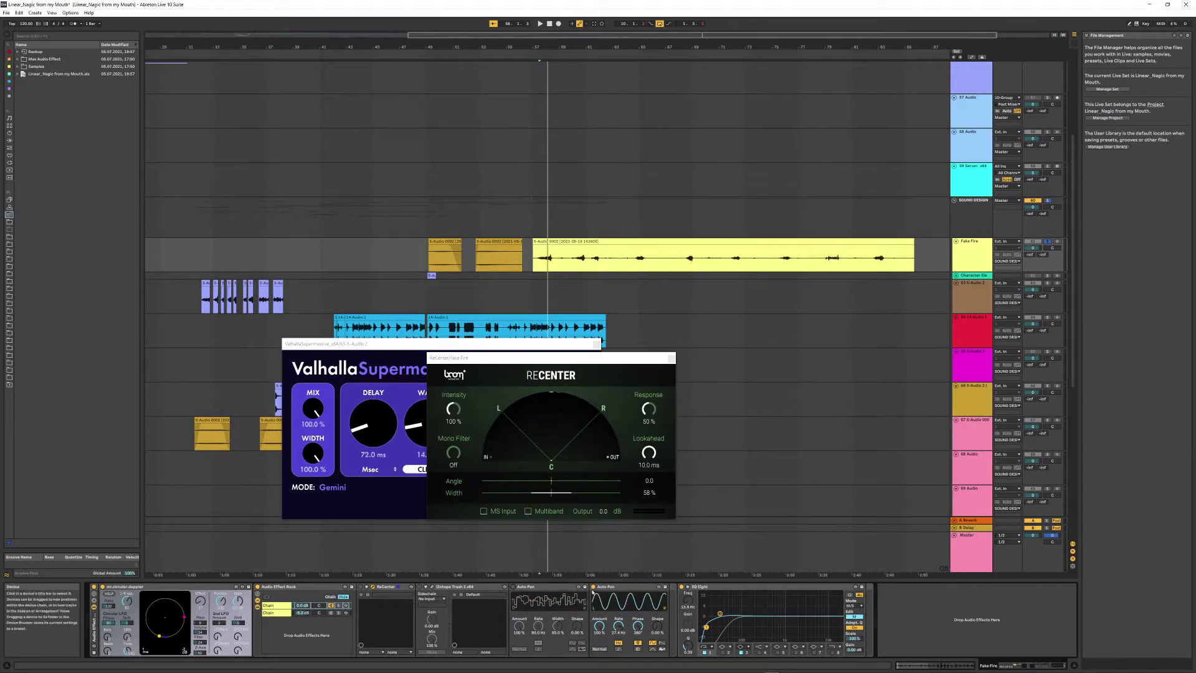
{"action": "key", "text": "space"}
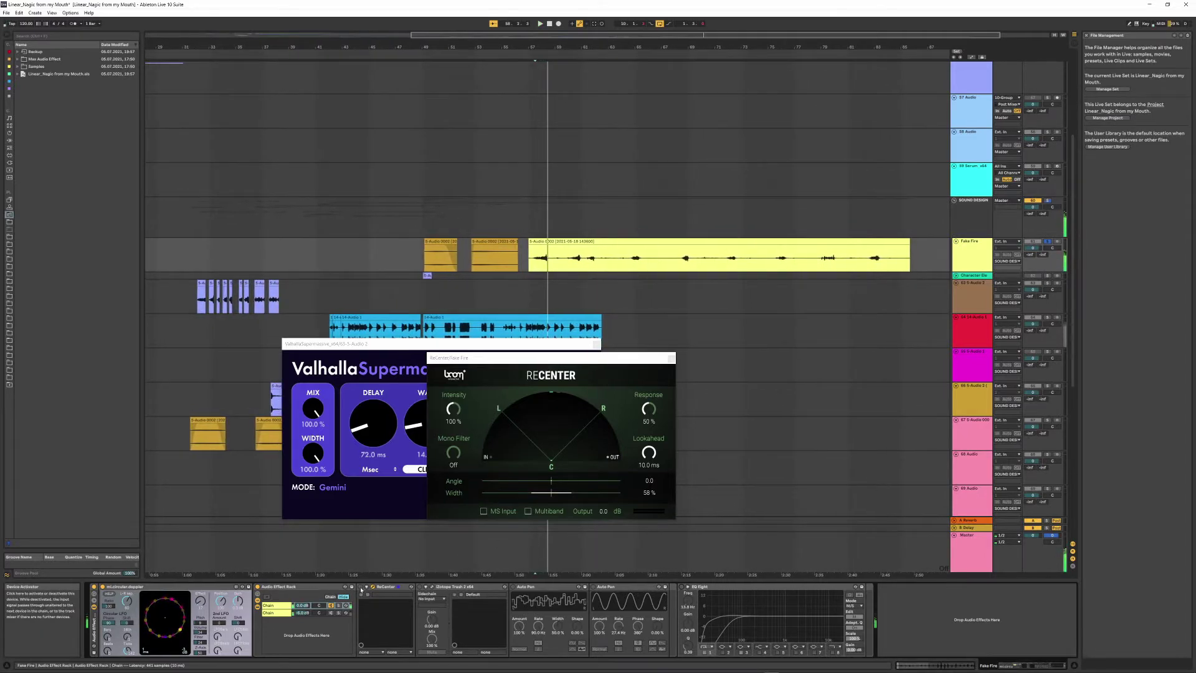
{"action": "left_click", "coordinate": [361, 588]}
{"action": "key", "text": "space"}
{"action": "mouse_move", "coordinate": [570, 496]}
{"action": "left_mouse_down"}
{"action": "mouse_move", "coordinate": [555, 503]}
{"action": "mouse_move", "coordinate": [566, 503]}
{"action": "left_mouse_up"}
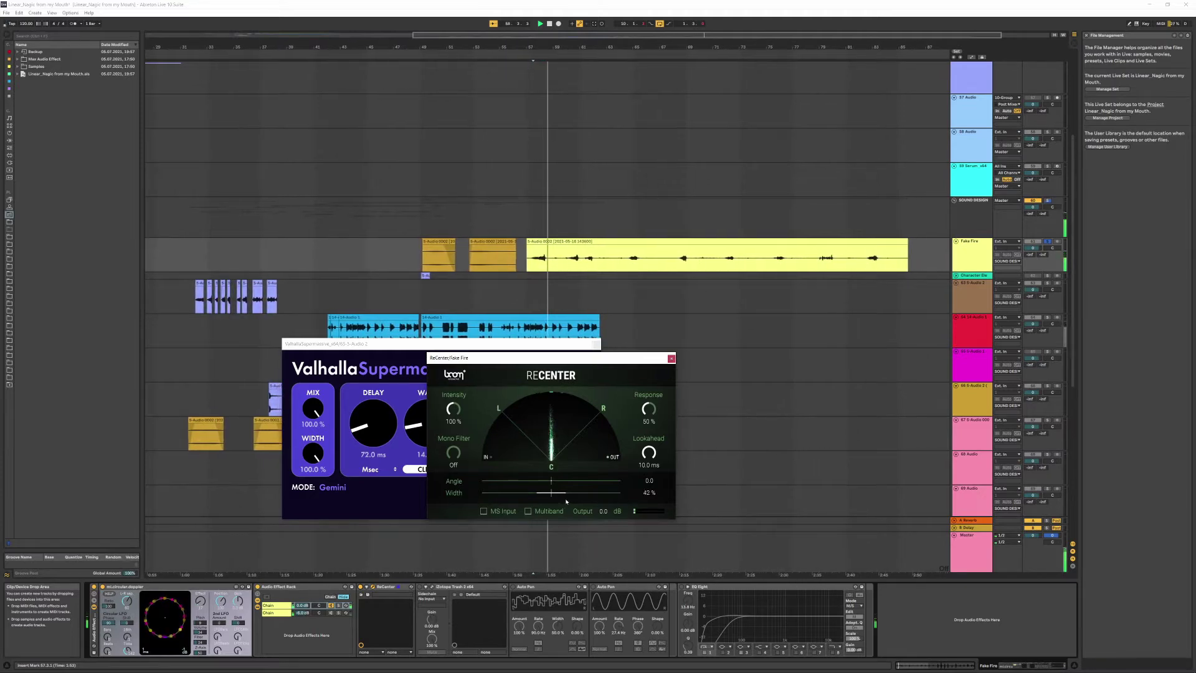
- Select ReCenter in the first chain, move its window aside and close it
{"action": "left_click", "coordinate": [455, 587]}
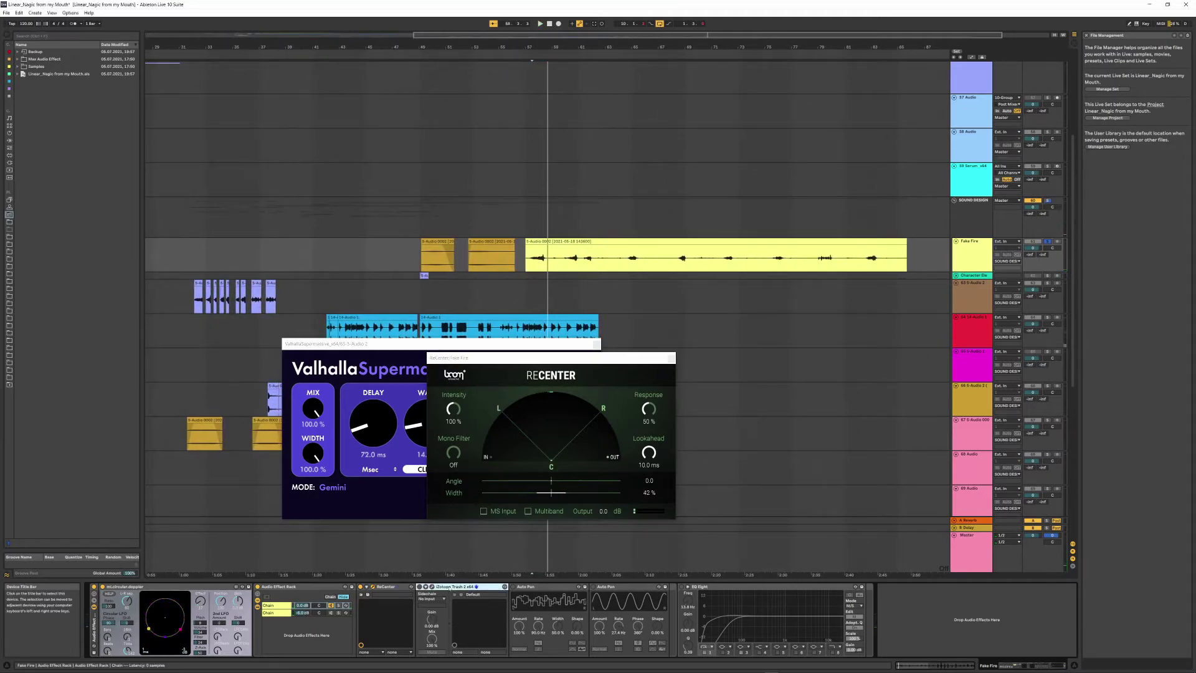
{"action": "left_click", "coordinate": [391, 587]}
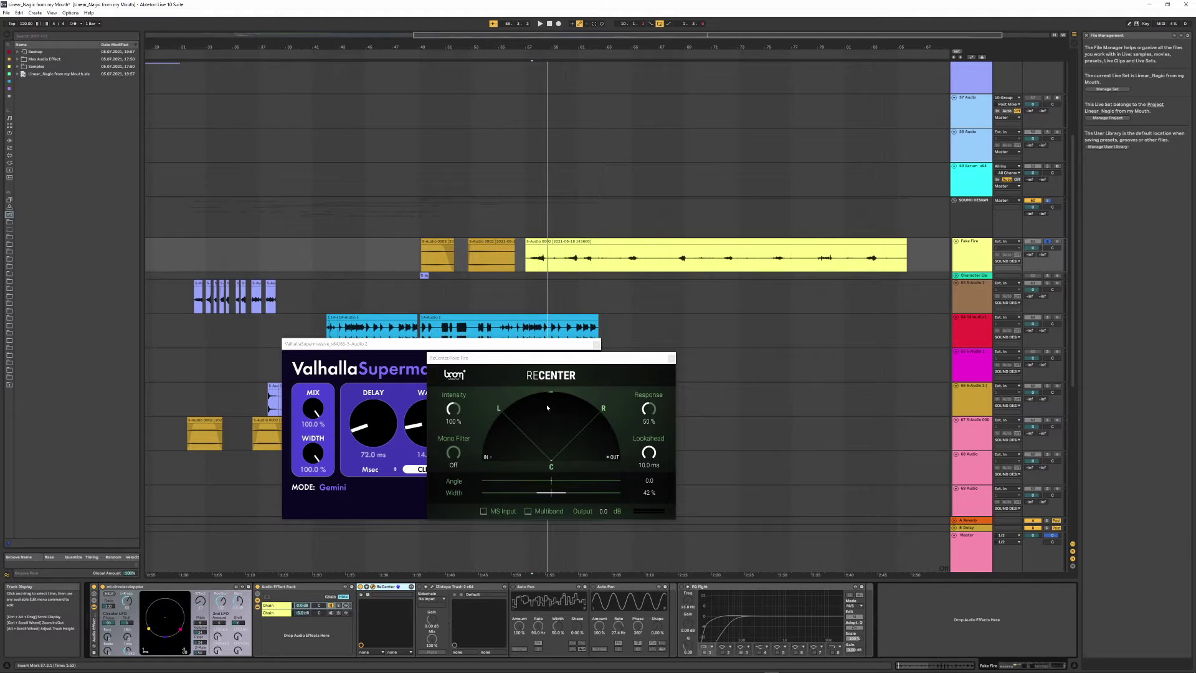
{"action": "left_click_drag", "start_coordinate": [546, 379], "coordinate": [580, 415]}
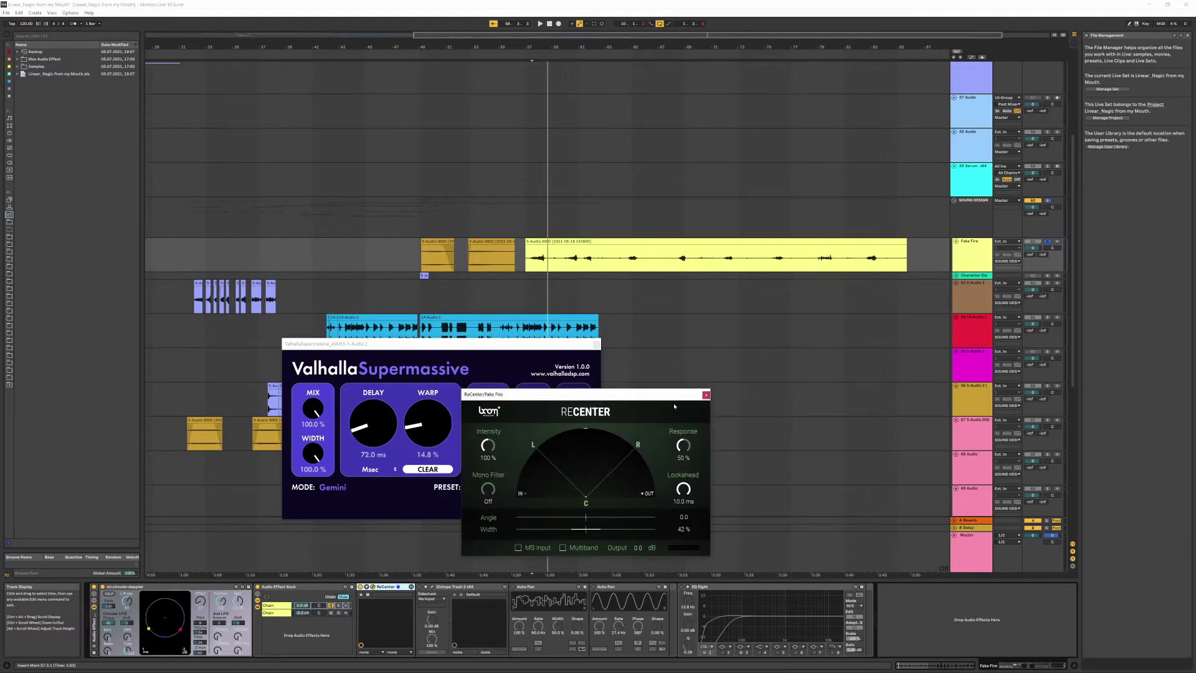
{"action": "left_click", "coordinate": [706, 395]}
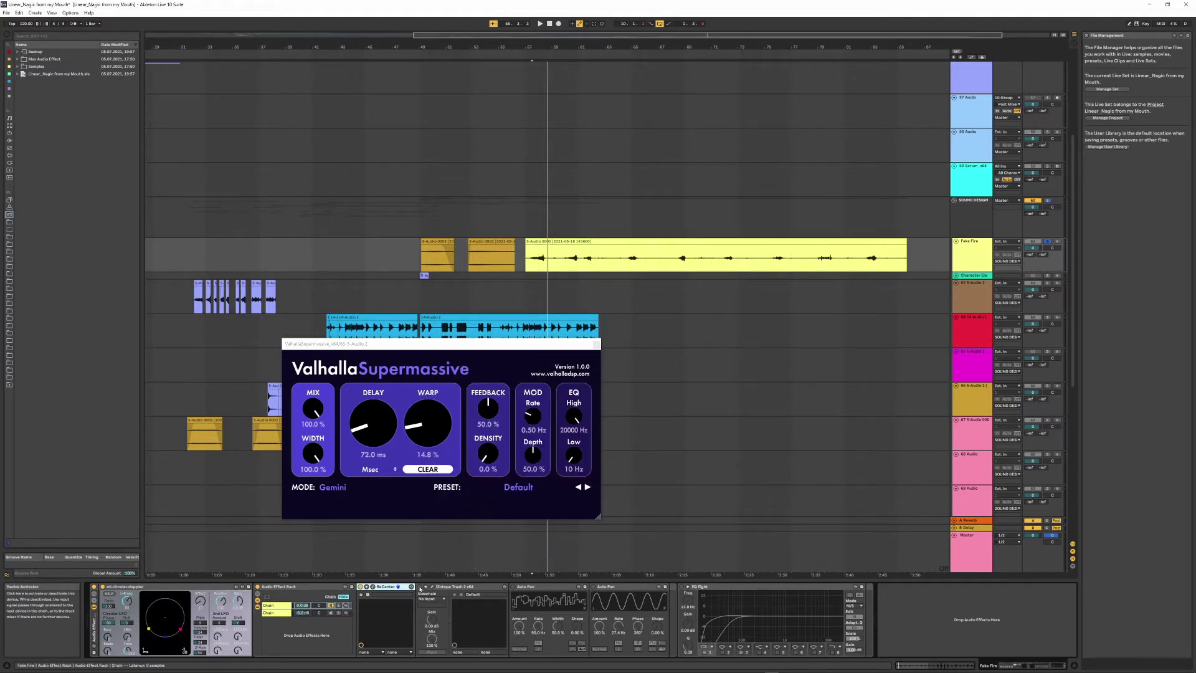
- Open iZotope Trash 2 from the Fake Fire chain, show its distortion categories and play the recording through it
{"action": "left_click", "coordinate": [433, 587]}
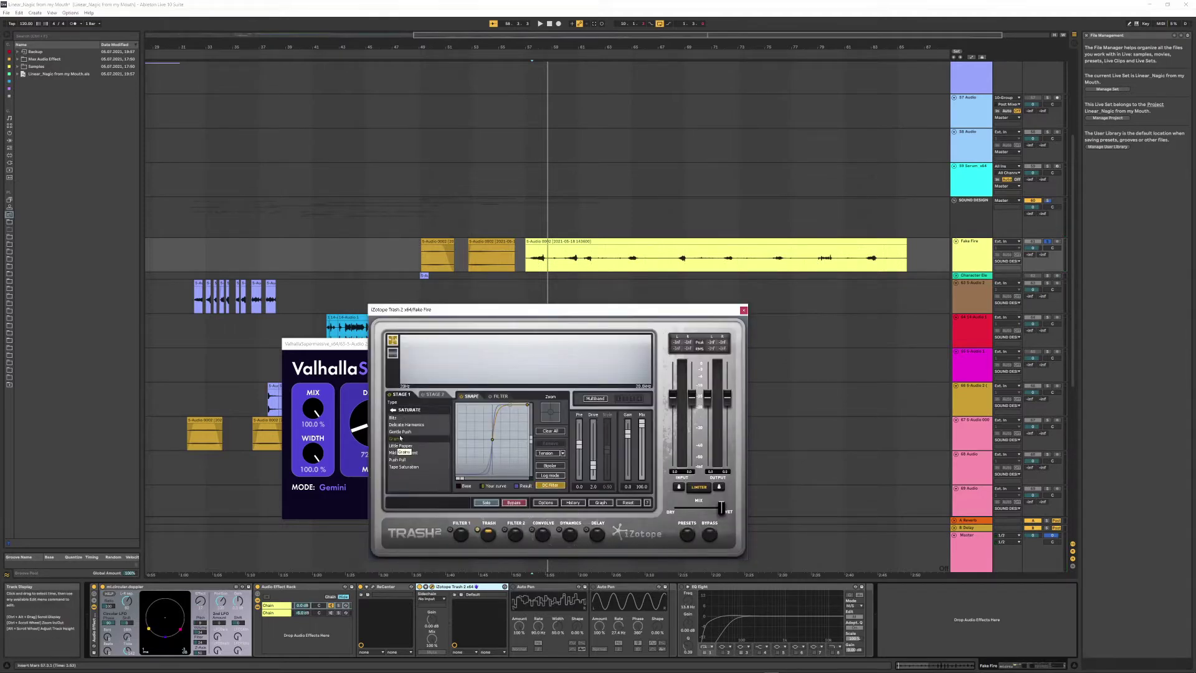
{"action": "left_click", "coordinate": [393, 410]}
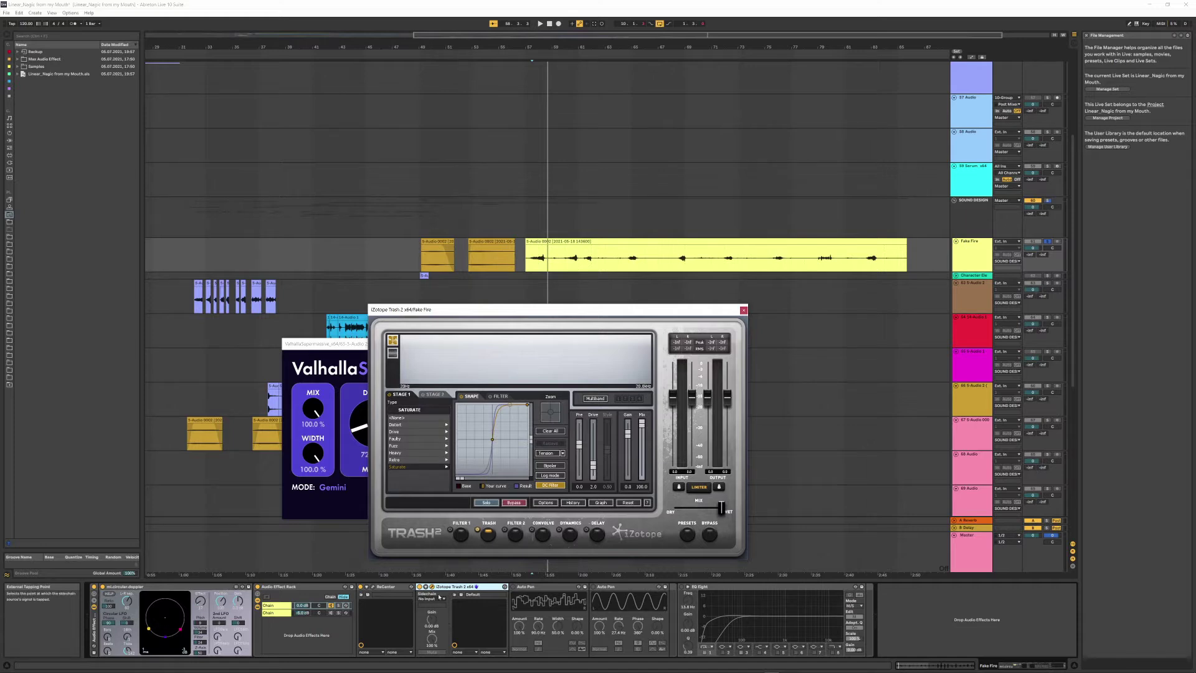
{"action": "key", "text": "space"}
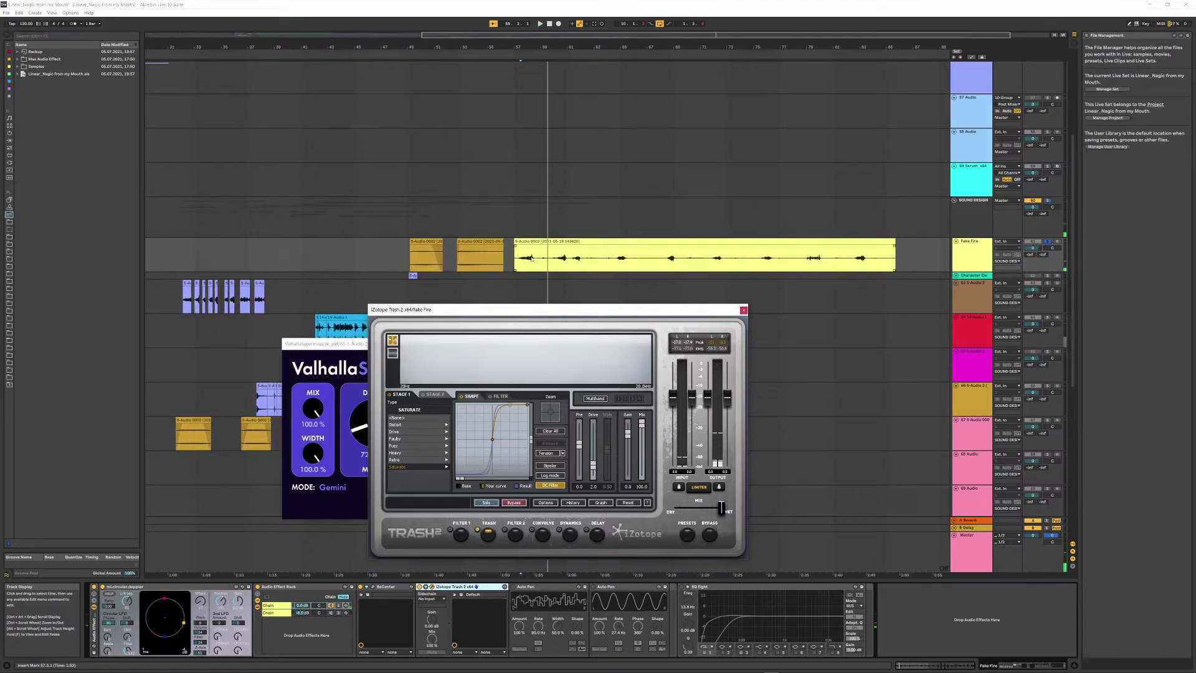
{"action": "left_click", "coordinate": [537, 259]}
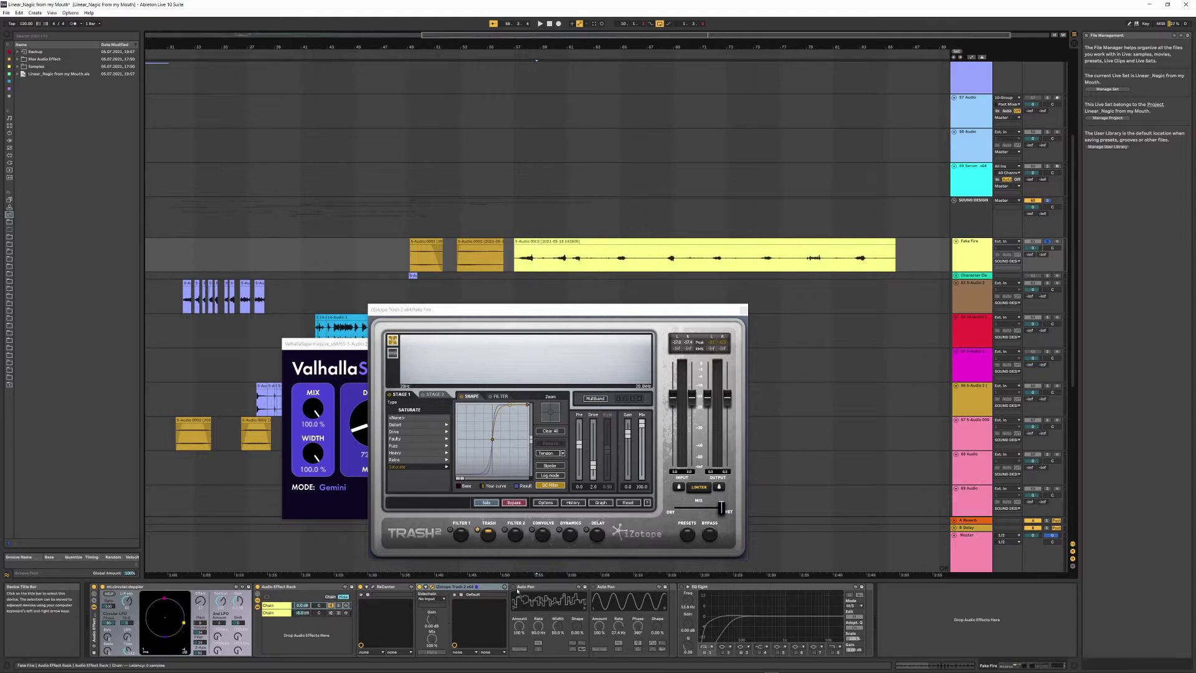
{"action": "key", "text": "space"}
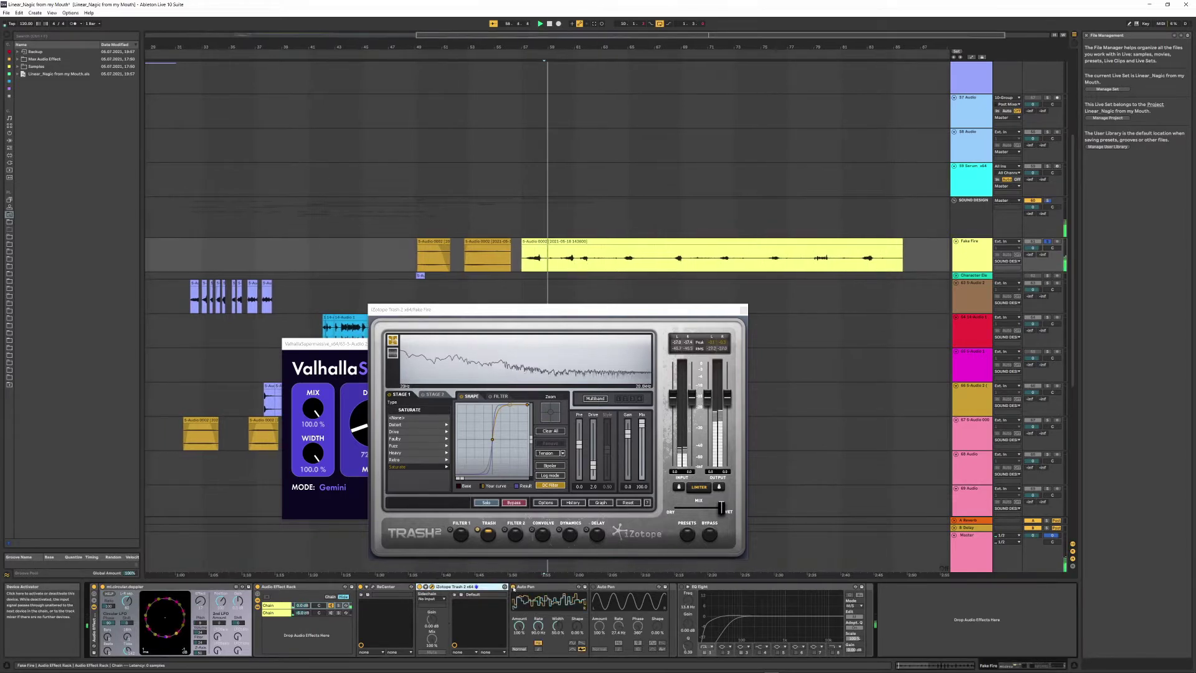
- Play the Fake Fire recording through the two Auto Pan devices and adjust the second one's rate
{"action": "key", "text": "space"}
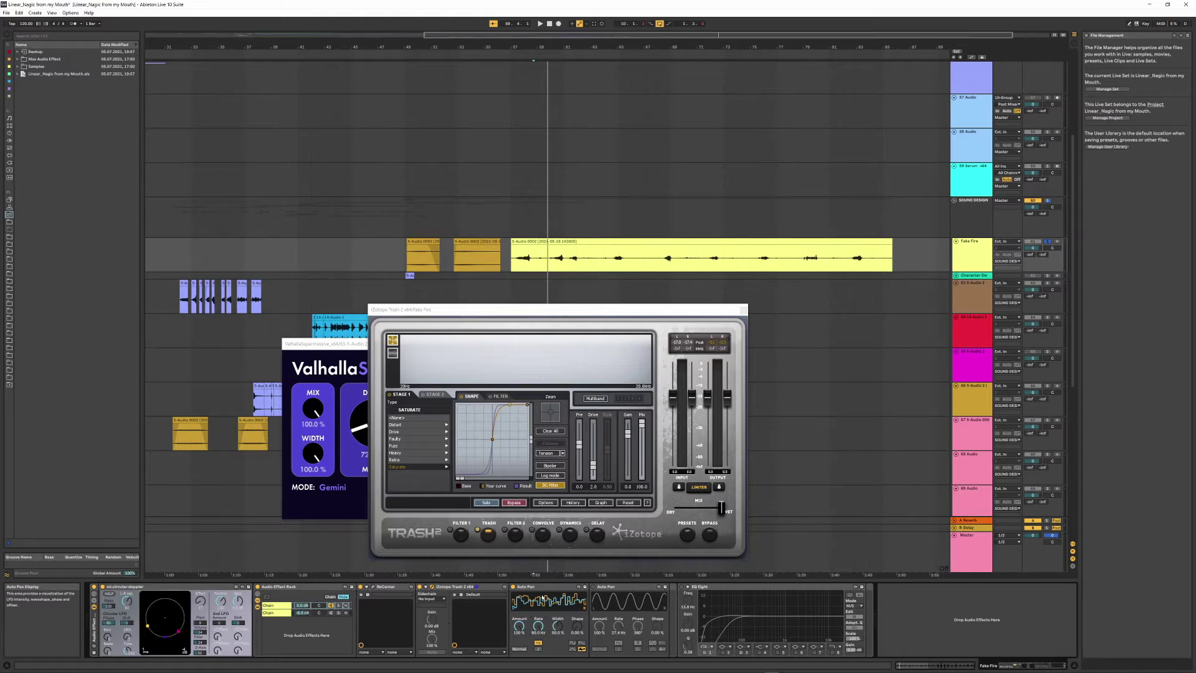
{"action": "key", "text": "space"}
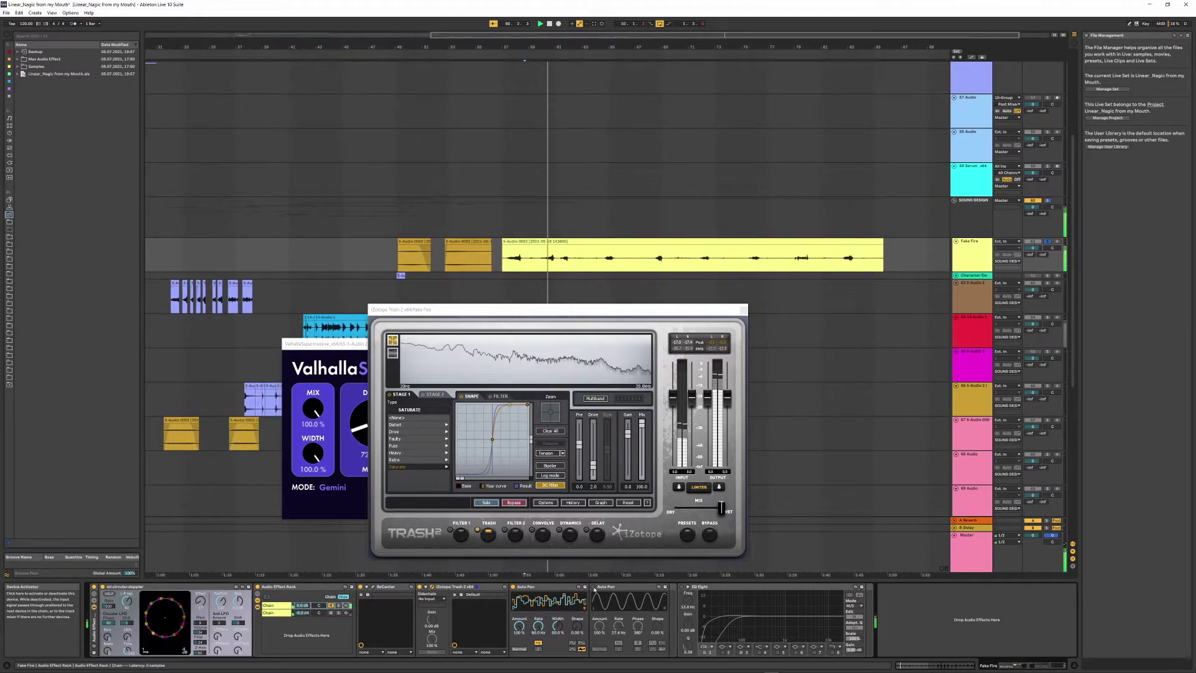
{"action": "key", "text": "space"}
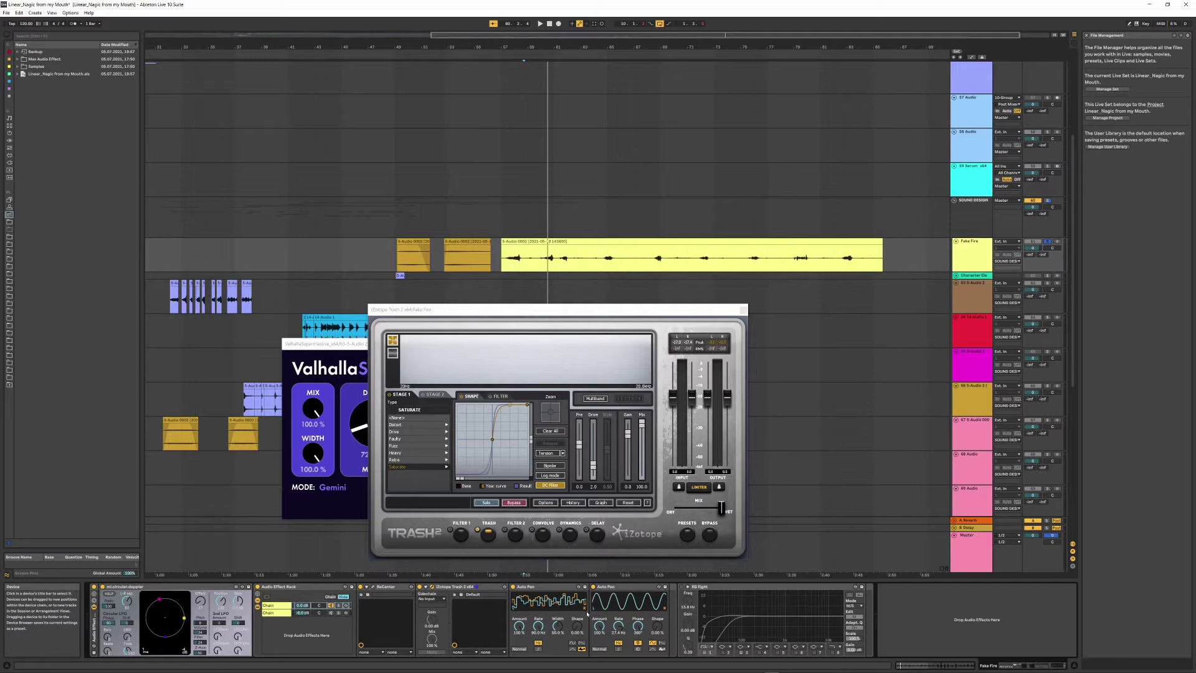
{"action": "key", "text": "space"}
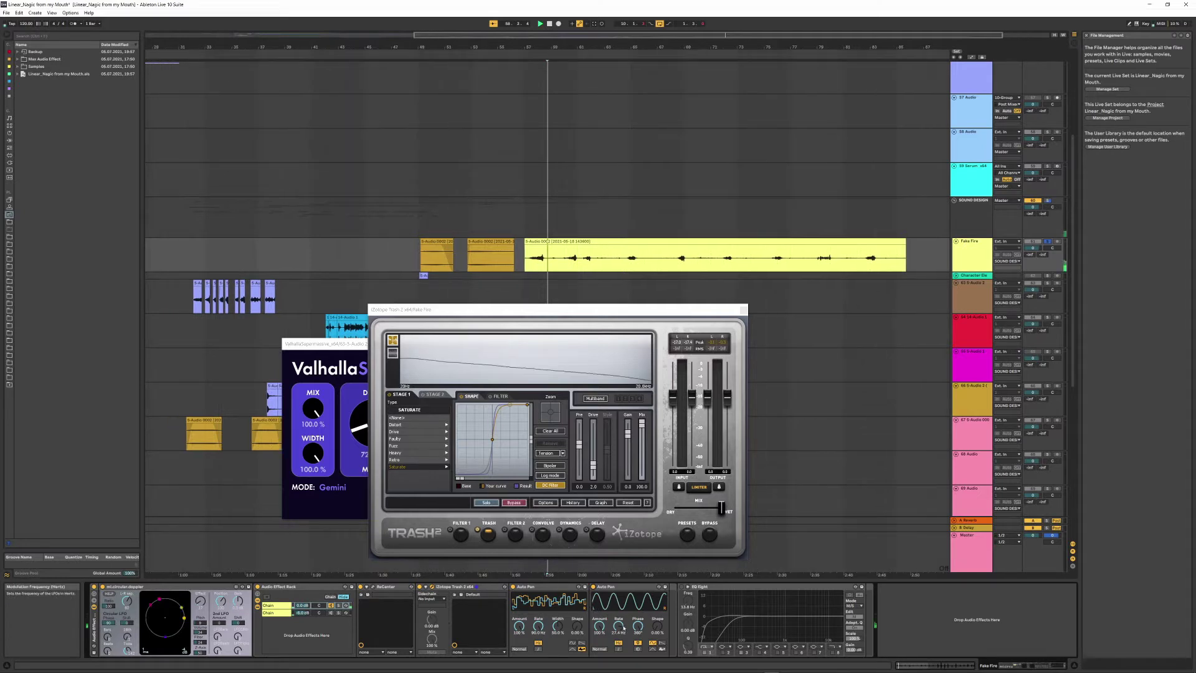
{"action": "mouse_move", "coordinate": [619, 625]}
{"action": "left_mouse_down"}
{"action": "mouse_move", "coordinate": [619, 642]}
{"action": "mouse_move", "coordinate": [618, 632]}
{"action": "left_mouse_up"}
{"action": "key", "text": "space"}
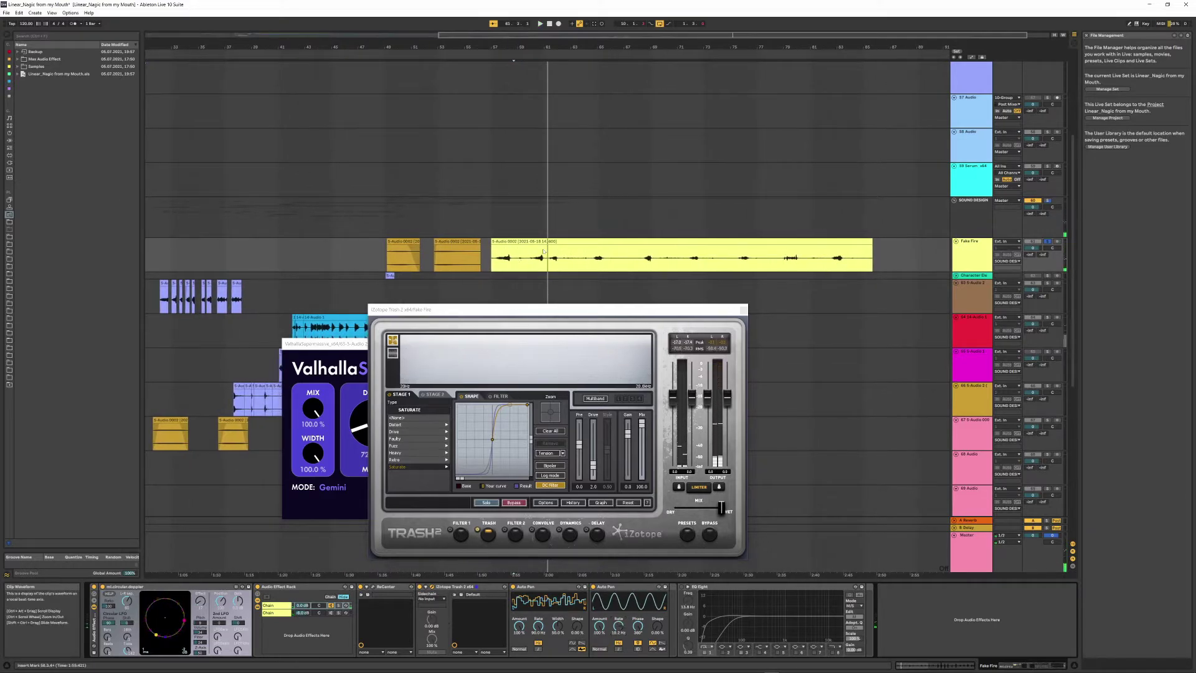
{"action": "key", "text": "space"}
- Solo the scene's group track, show the video window and play the looped section along with the picture
{"action": "scroll", "coordinate": [782, 179], "scroll_direction": "up", "scroll_amount": 5}
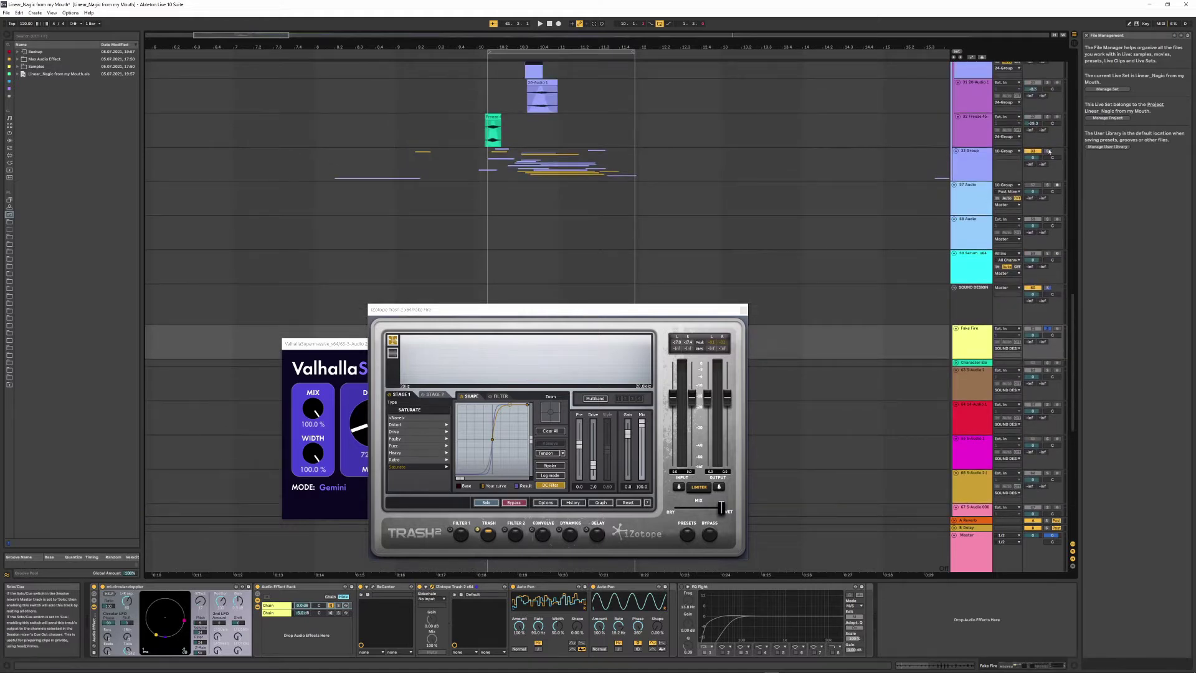
{"action": "left_click", "coordinate": [52, 12]}
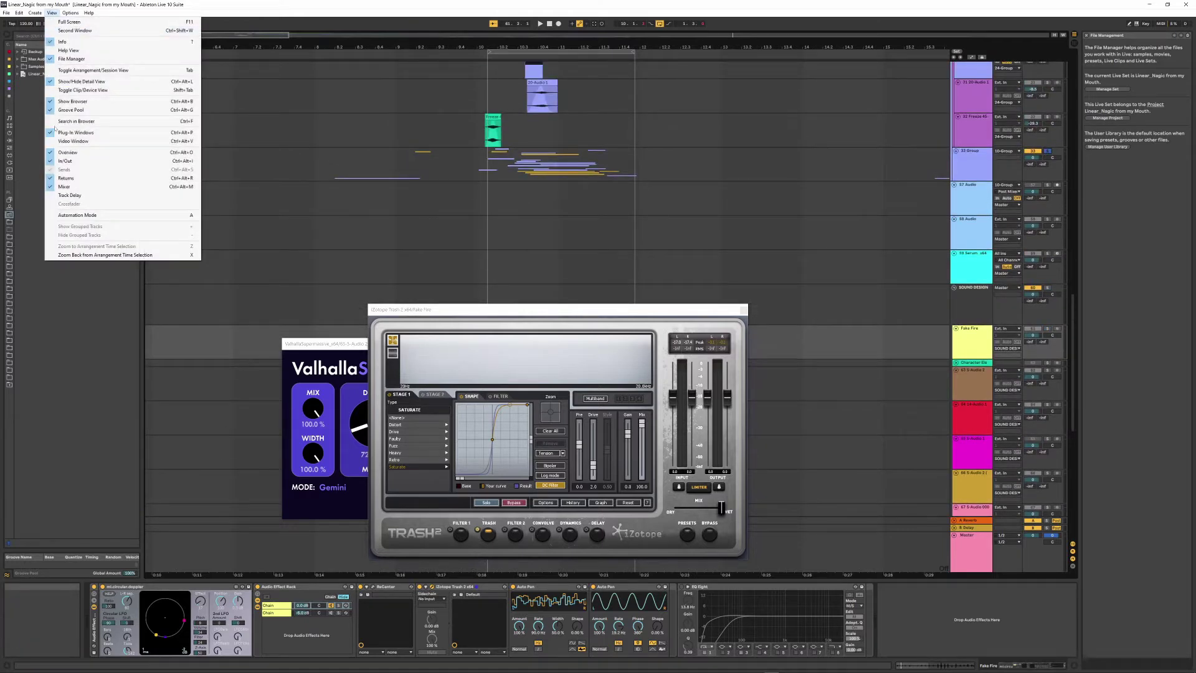
{"action": "left_click", "coordinate": [73, 141]}
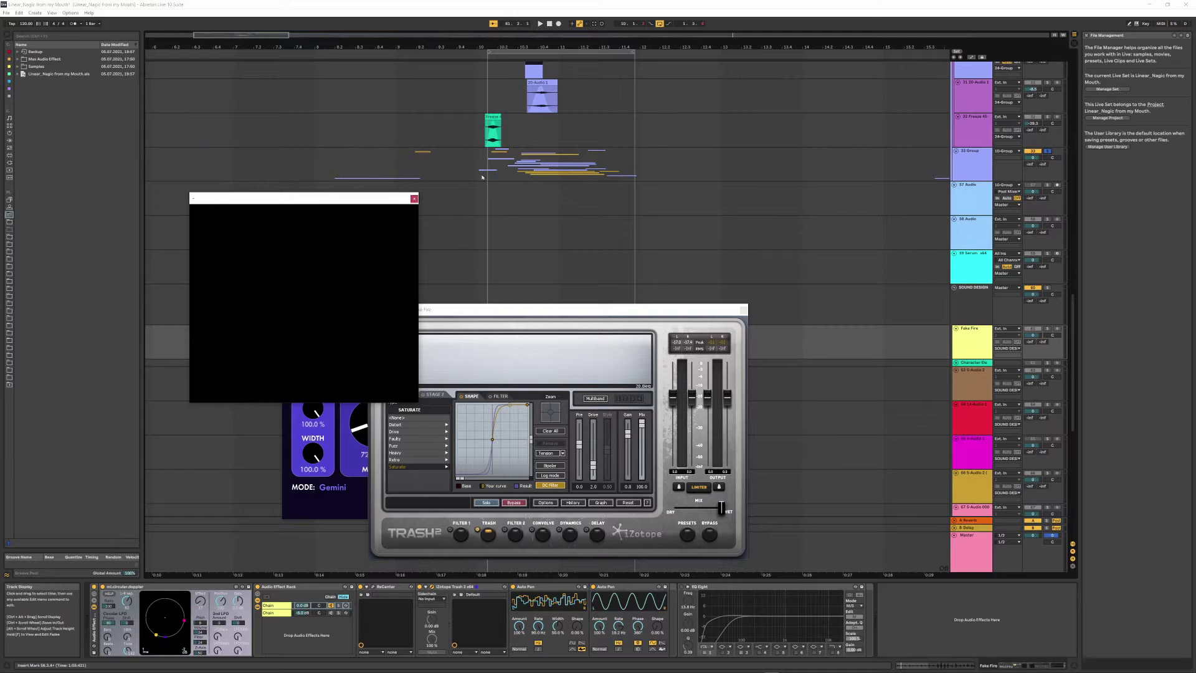
{"action": "left_click", "coordinate": [515, 53]}
{"action": "key", "text": "space"}
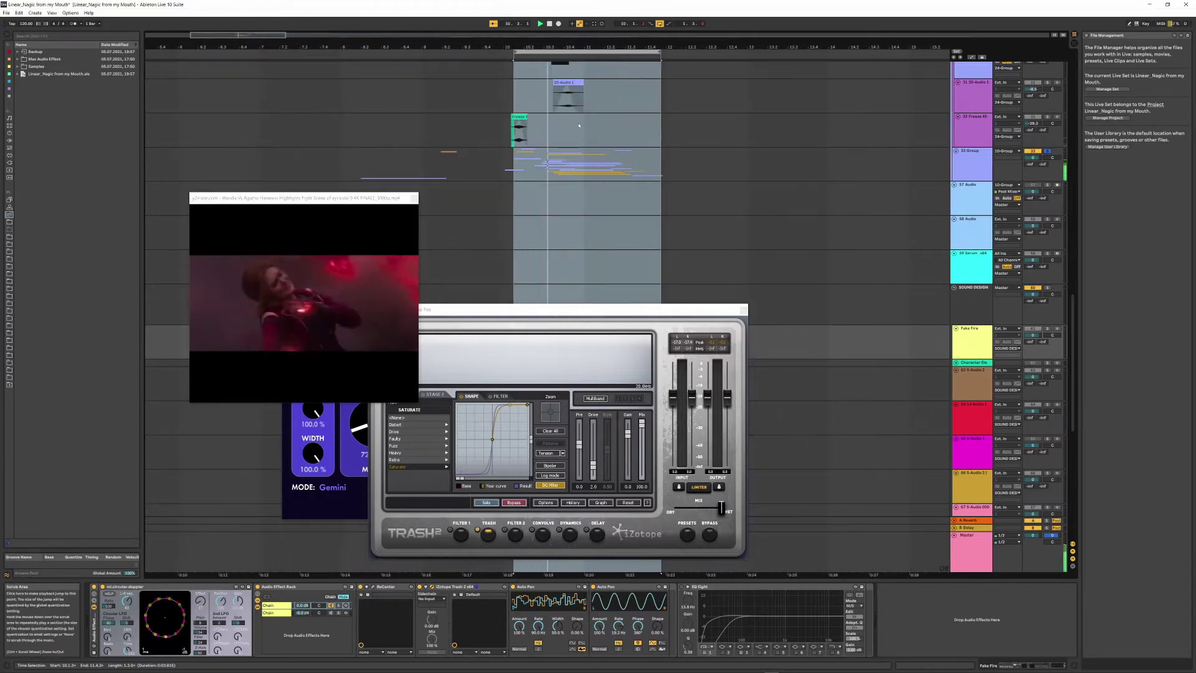
{"action": "key", "text": "space"}
{"action": "left_click", "coordinate": [508, 166]}
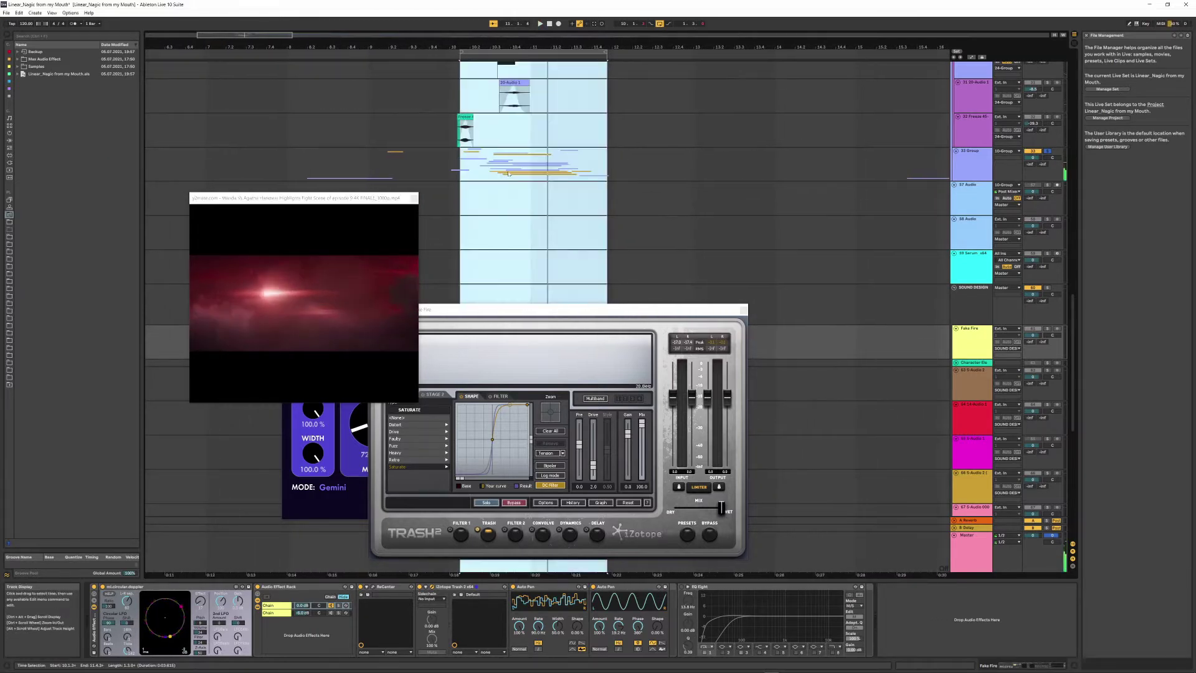
- Unfold the group track and look through its layered clips and the device chain of one of its tracks
{"action": "left_click", "coordinate": [956, 151]}
{"action": "scroll", "coordinate": [688, 199], "scroll_direction": "down", "scroll_amount": 10}
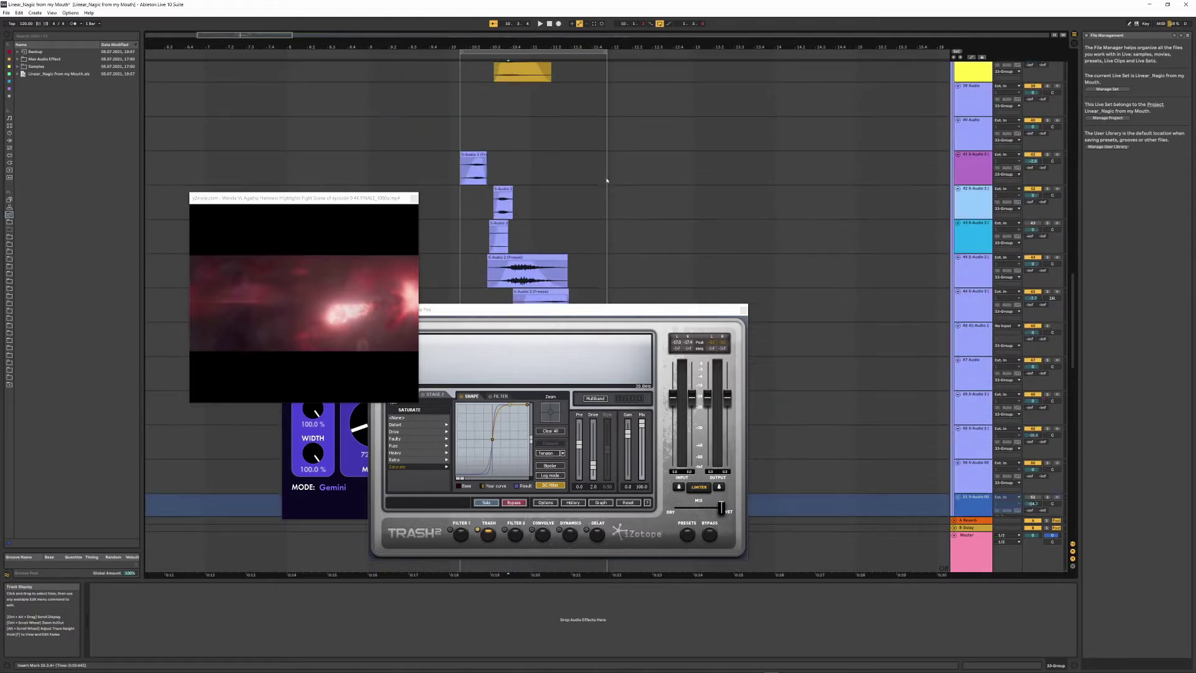
{"action": "scroll", "coordinate": [535, 155], "scroll_direction": "up", "scroll_amount": 2}
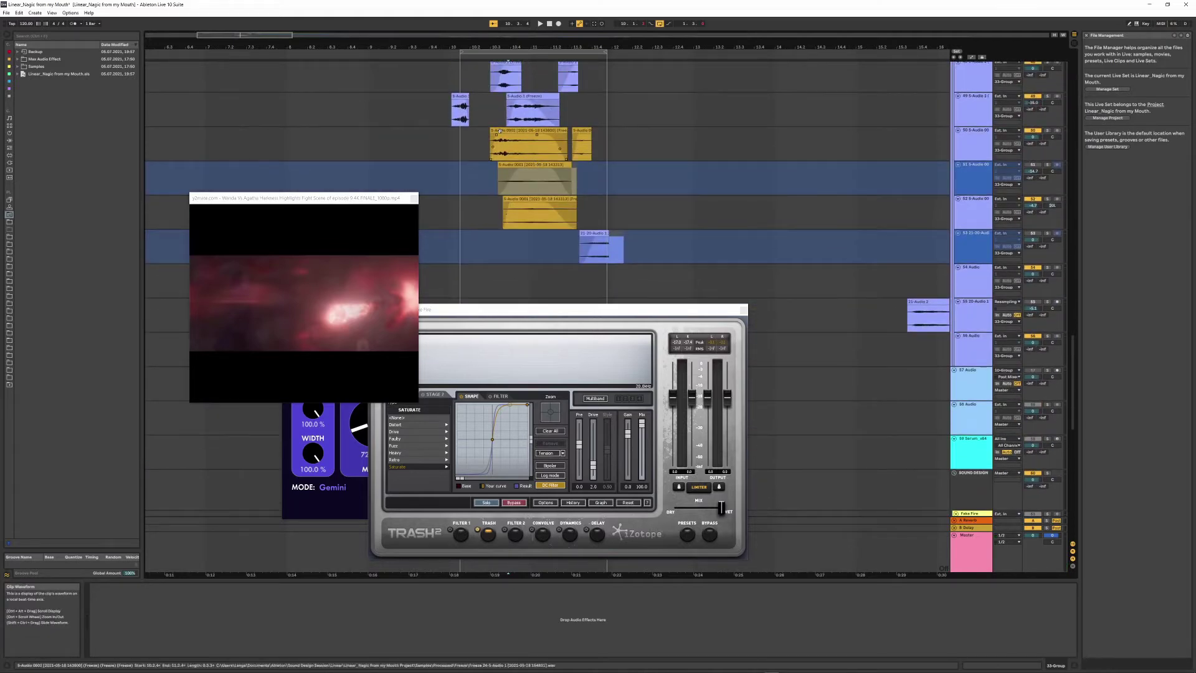
{"action": "left_click", "coordinate": [520, 145]}
{"action": "scroll", "coordinate": [519, 144], "scroll_direction": "up", "scroll_amount": 2}
{"action": "scroll", "coordinate": [517, 144], "scroll_direction": "up", "scroll_amount": 3}
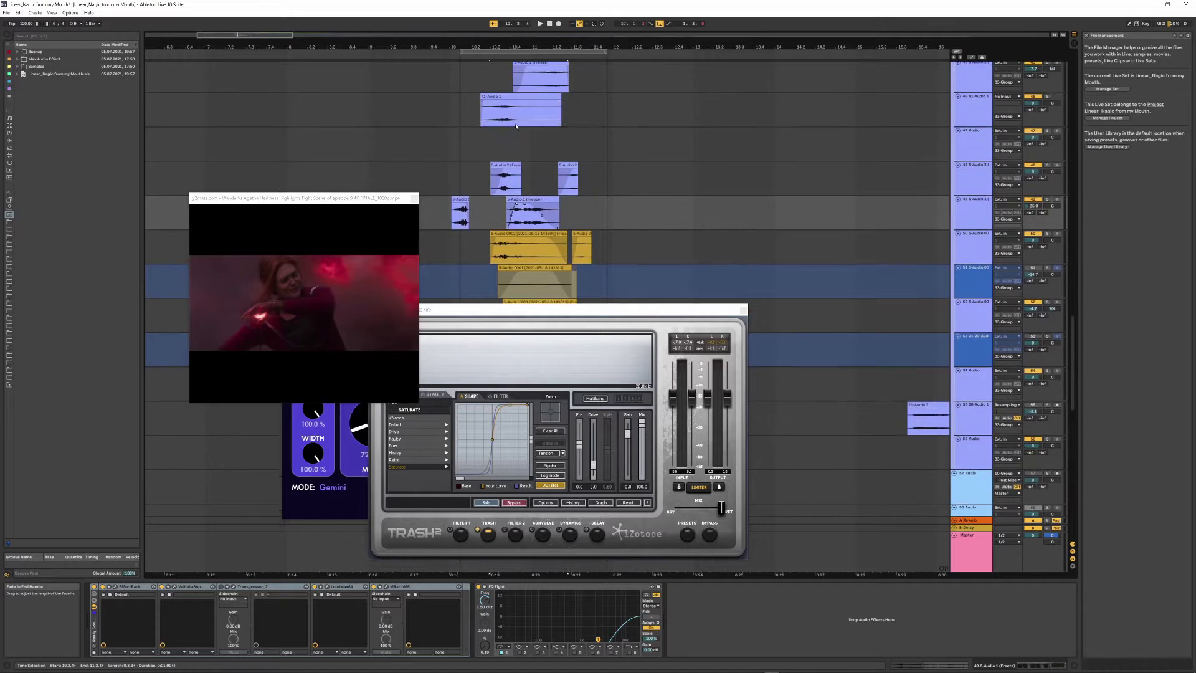
- Solo and play individual tracks inside the group, starting with the 46 41-Audio 1 track
{"action": "left_click", "coordinate": [501, 102]}
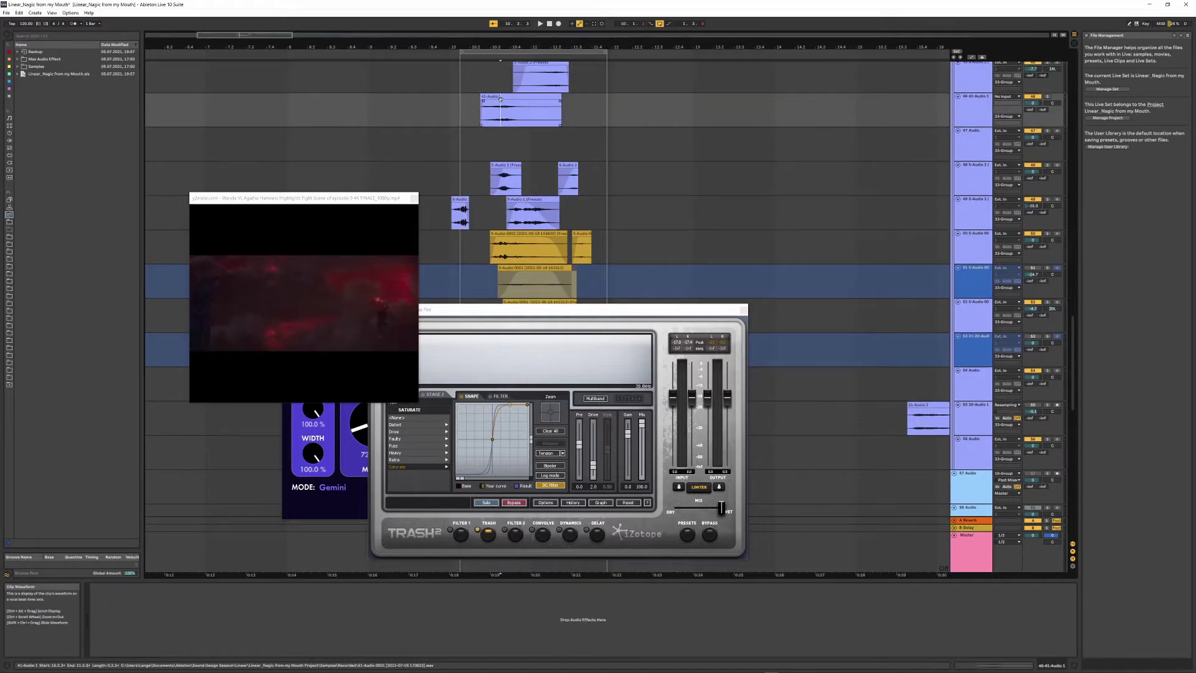
{"action": "left_click", "coordinate": [502, 97]}
{"action": "left_click", "coordinate": [1049, 97]}
{"action": "left_click", "coordinate": [1048, 97]}
{"action": "key", "text": "space"}
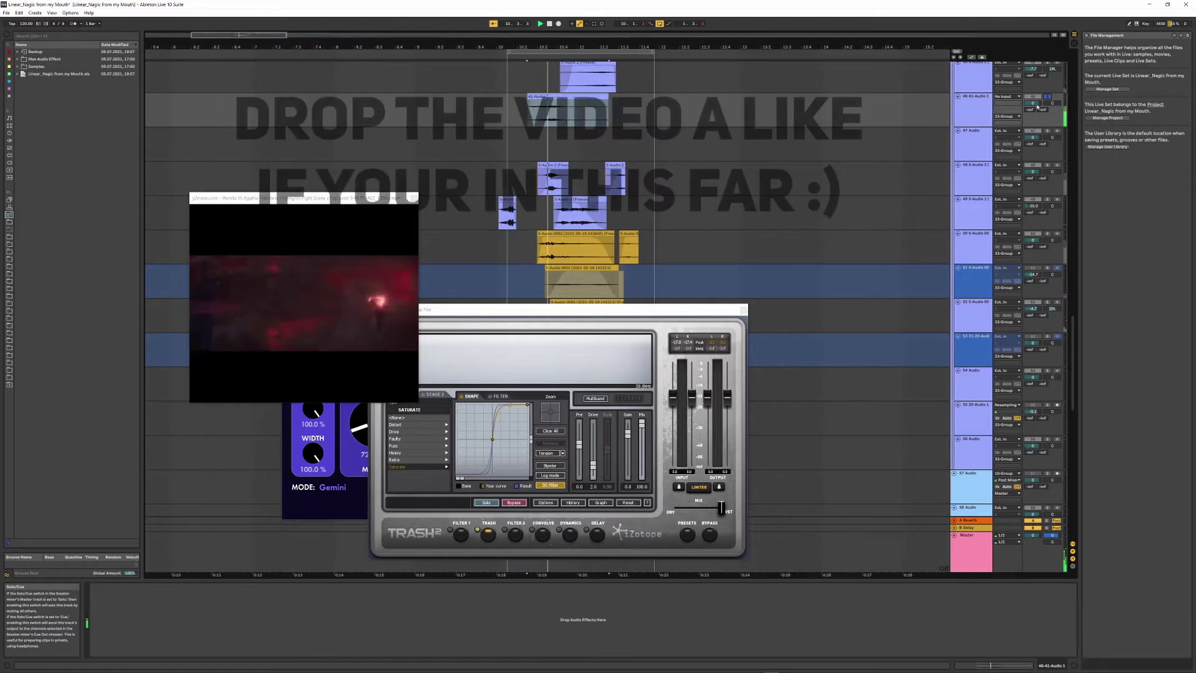
{"action": "left_click", "coordinate": [1048, 234], "text": "ctrl"}
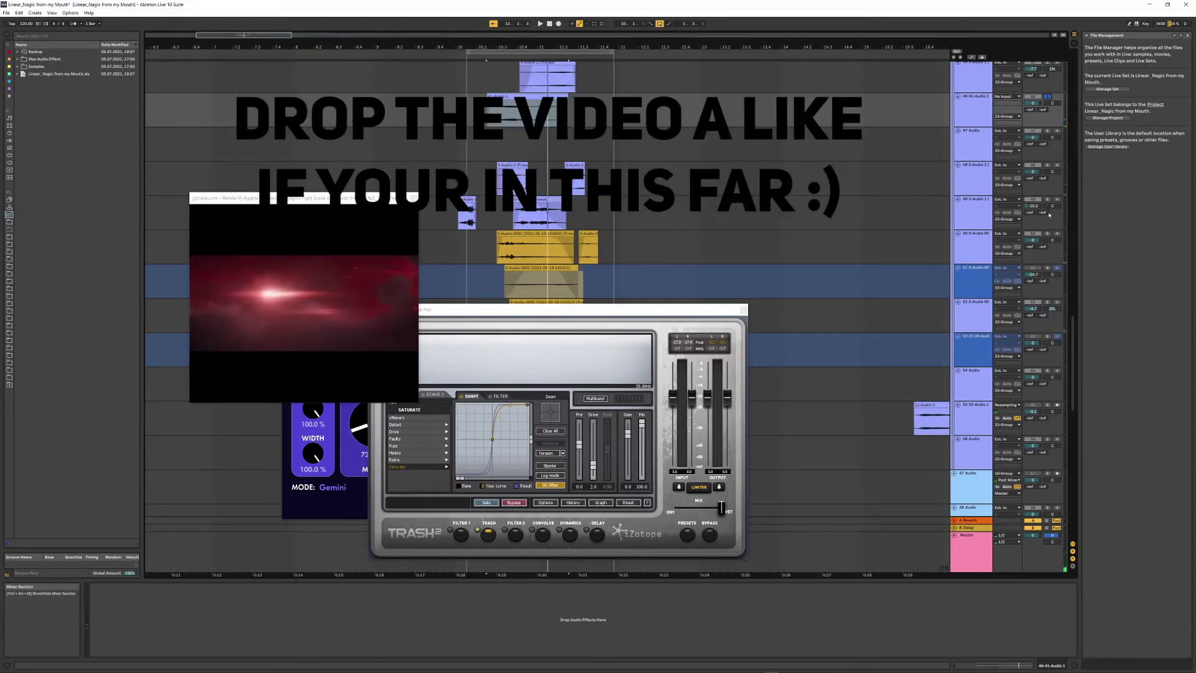
{"action": "left_click", "coordinate": [975, 244]}
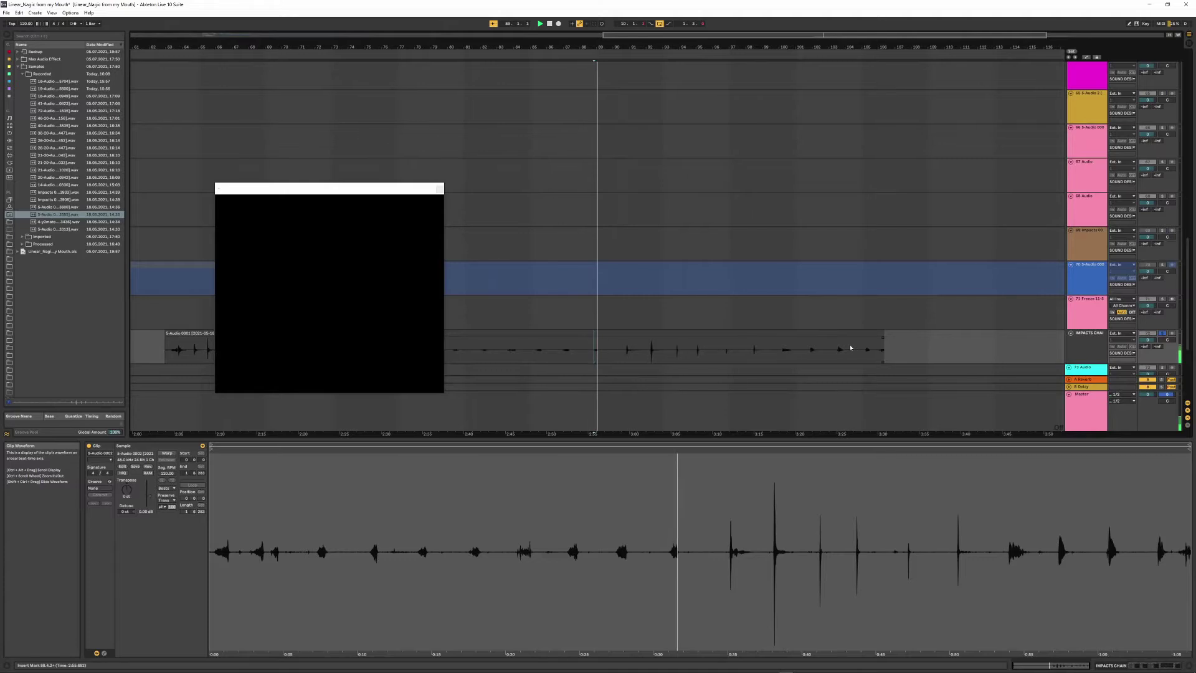
- Split the recording on the IMPACTS CHAIN track, delete the earlier portion and select the remaining piece with the final four sounds
{"action": "left_click", "coordinate": [579, 355]}
{"action": "key", "text": "ctrl+e"}
{"action": "left_click", "coordinate": [561, 333]}
{"action": "key", "text": "Delete"}
{"action": "left_click", "coordinate": [594, 333]}
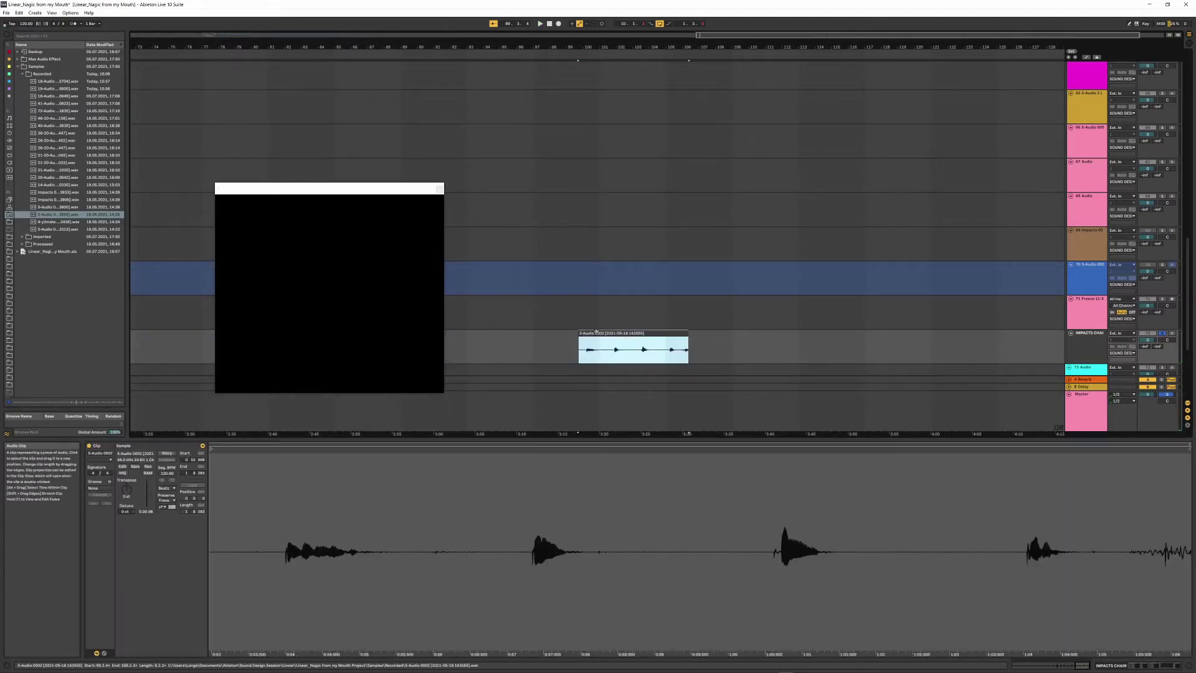
- Transpose the remaining clip to -19 st and raise its gain while auditioning it
{"action": "left_click_drag", "start_coordinate": [126, 494], "coordinate": [133, 499]}
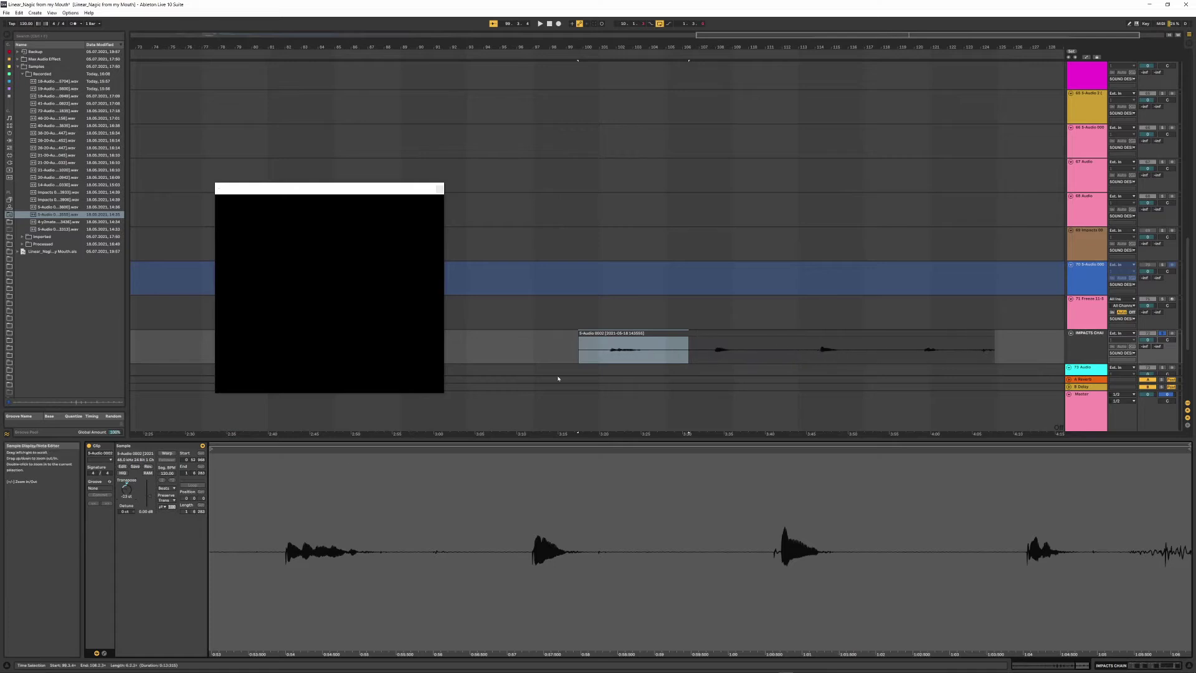
{"action": "left_click", "coordinate": [611, 354]}
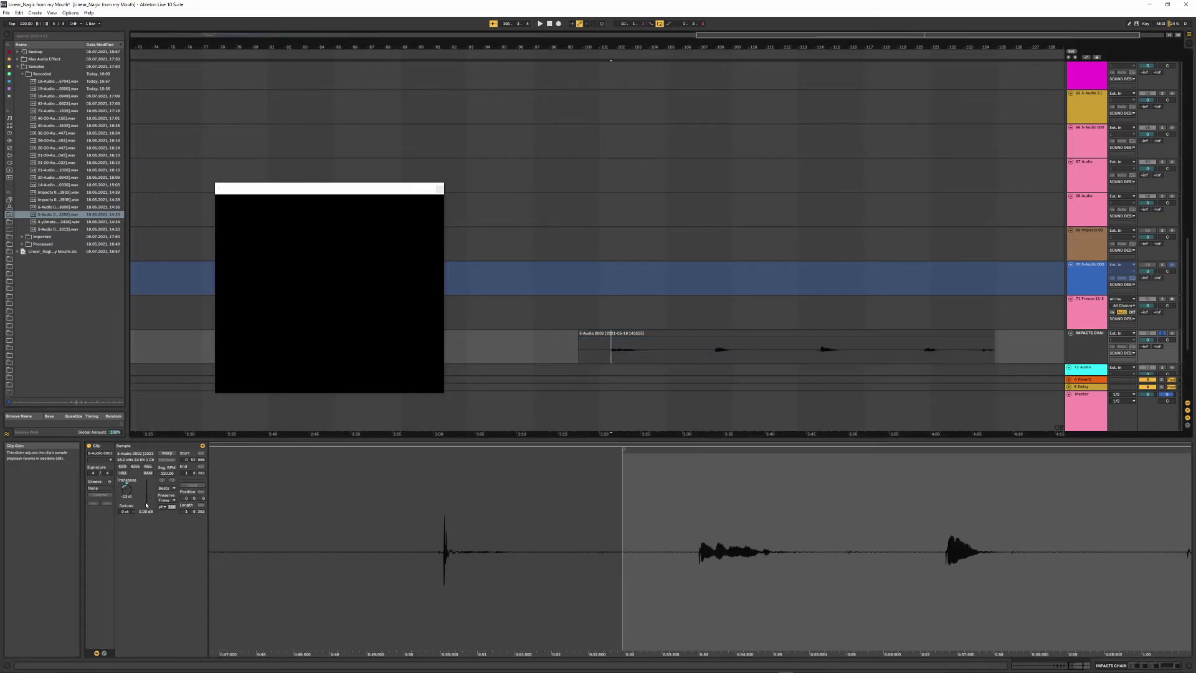
{"action": "left_click_drag", "start_coordinate": [149, 496], "coordinate": [150, 493]}
{"action": "key", "text": "space"}
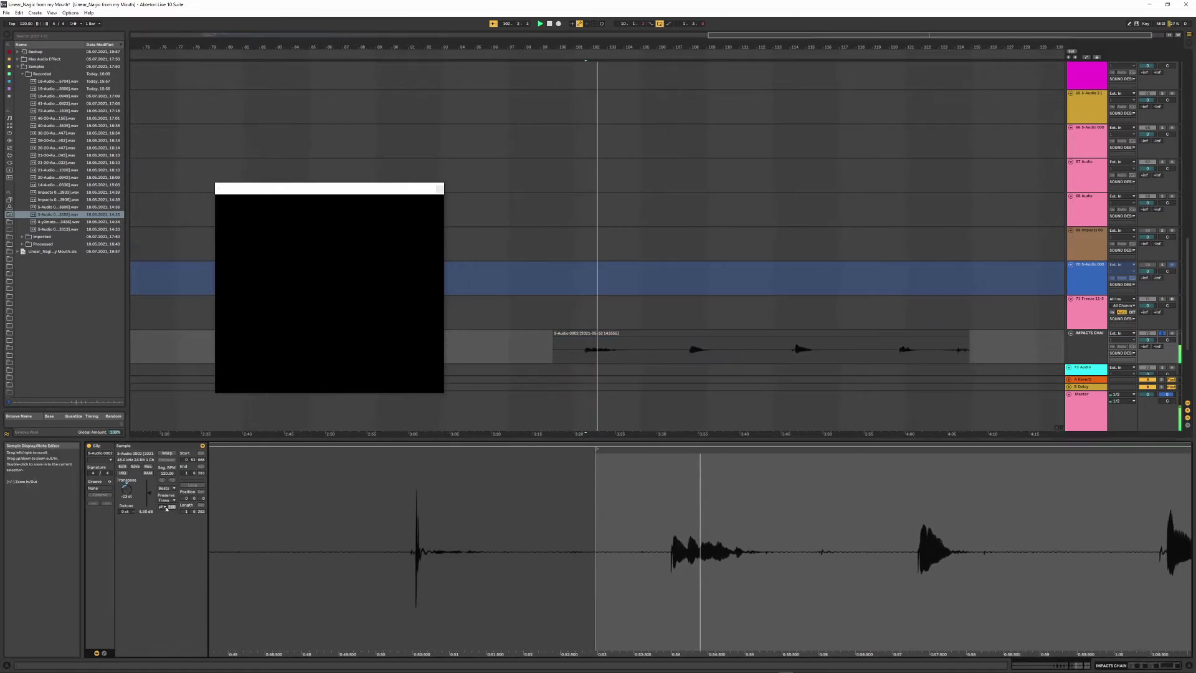
{"action": "left_click_drag", "start_coordinate": [127, 496], "coordinate": [128, 498]}
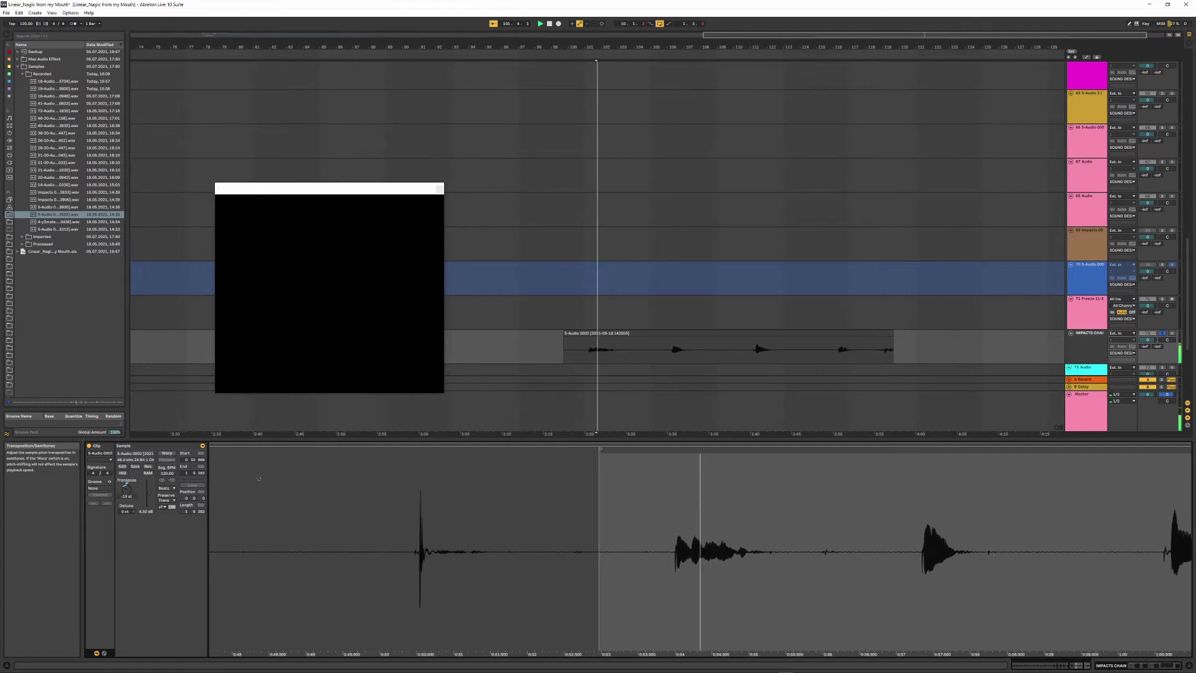
- Audition the first three sounds of the transposed clip one after another
{"action": "left_click", "coordinate": [579, 354]}
{"action": "key", "text": "space"}
{"action": "key", "text": "space"}
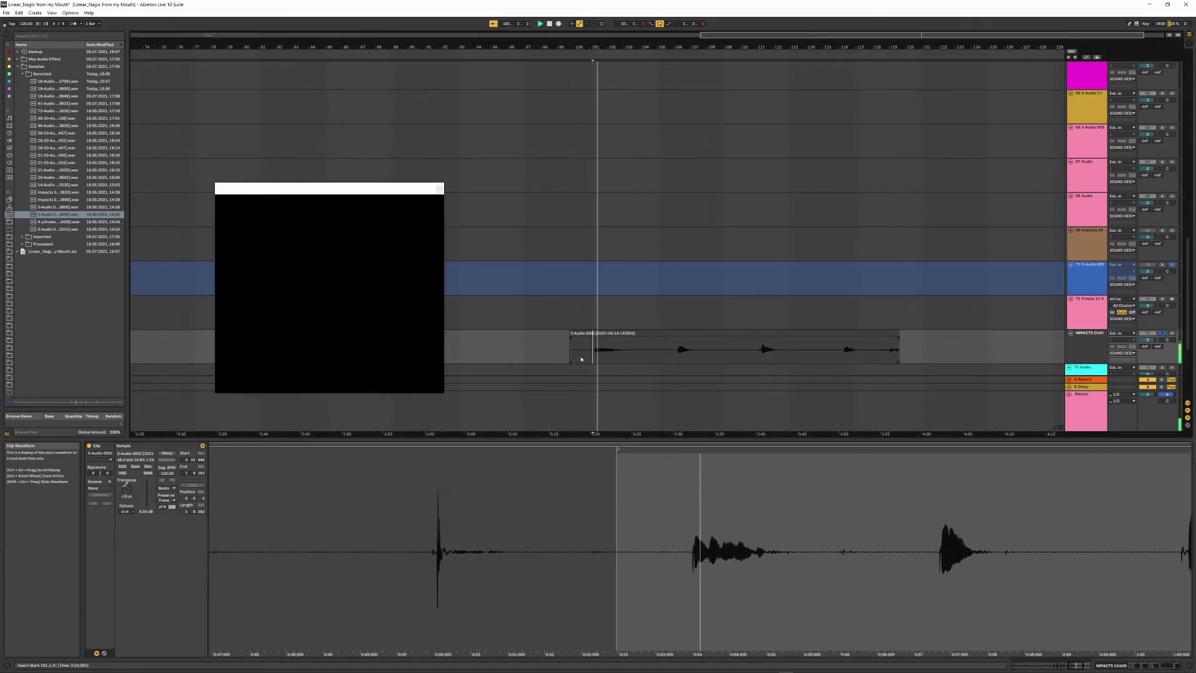
{"action": "left_click", "coordinate": [663, 352]}
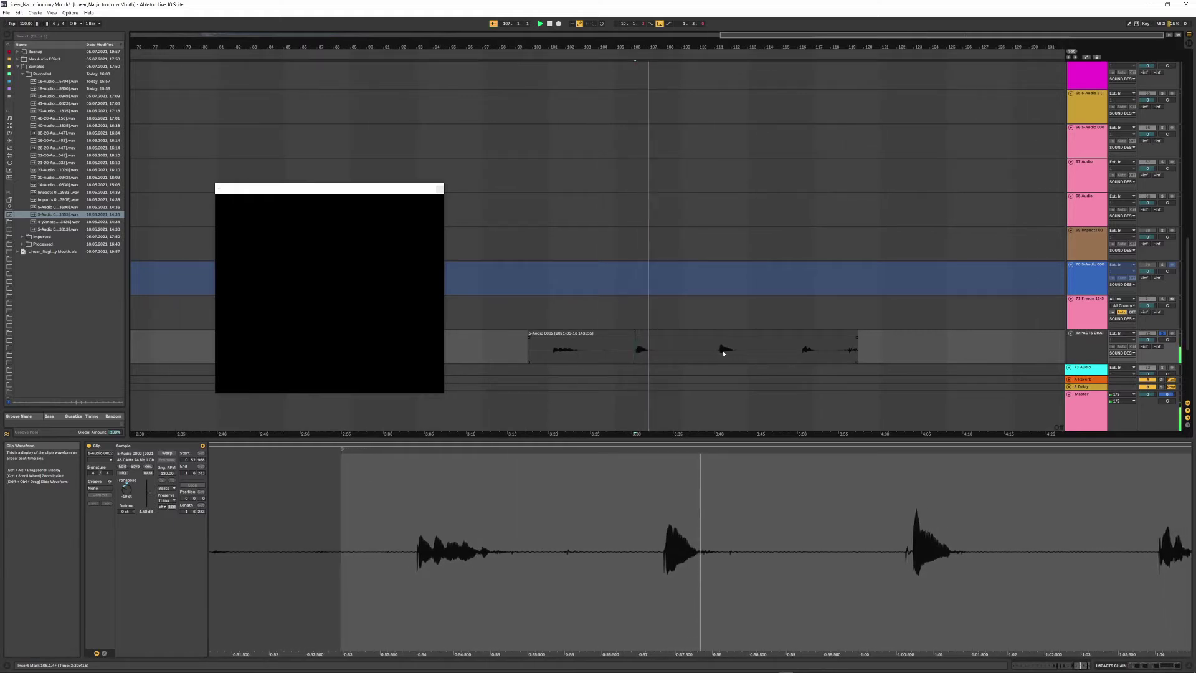
{"action": "left_click", "coordinate": [723, 353]}
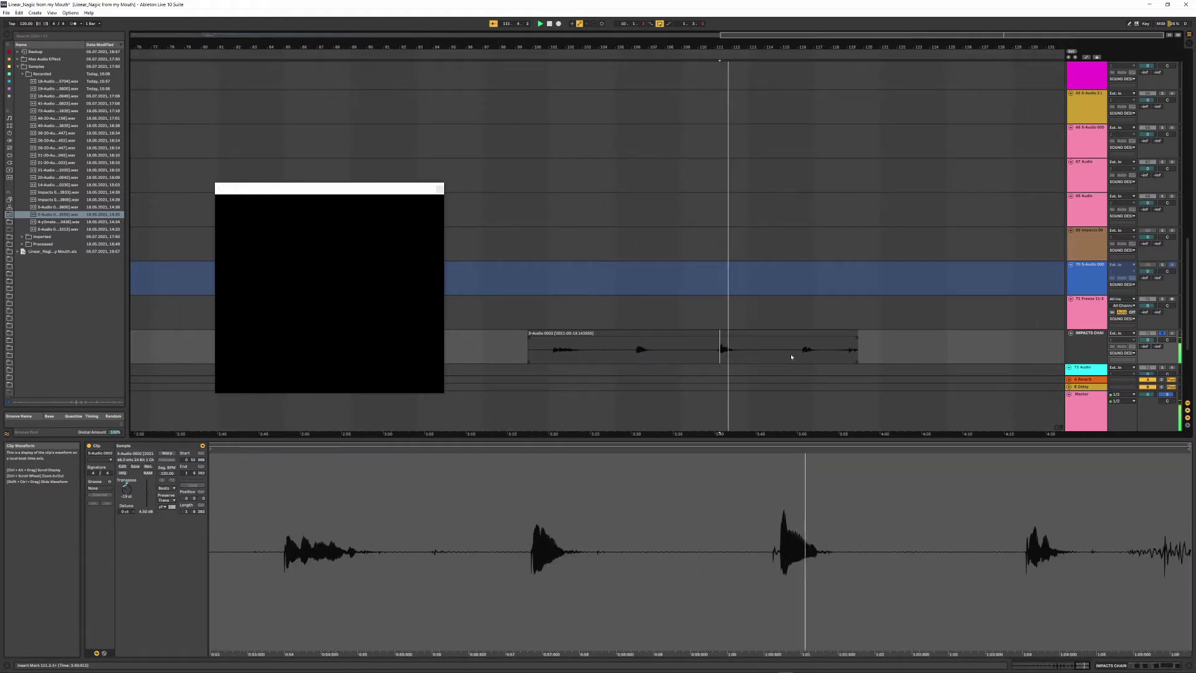
- Add an Overdrive at the end of the IMPACTS CHAIN track's devices and lower its band frequency during playback
{"action": "left_click", "coordinate": [1094, 346]}
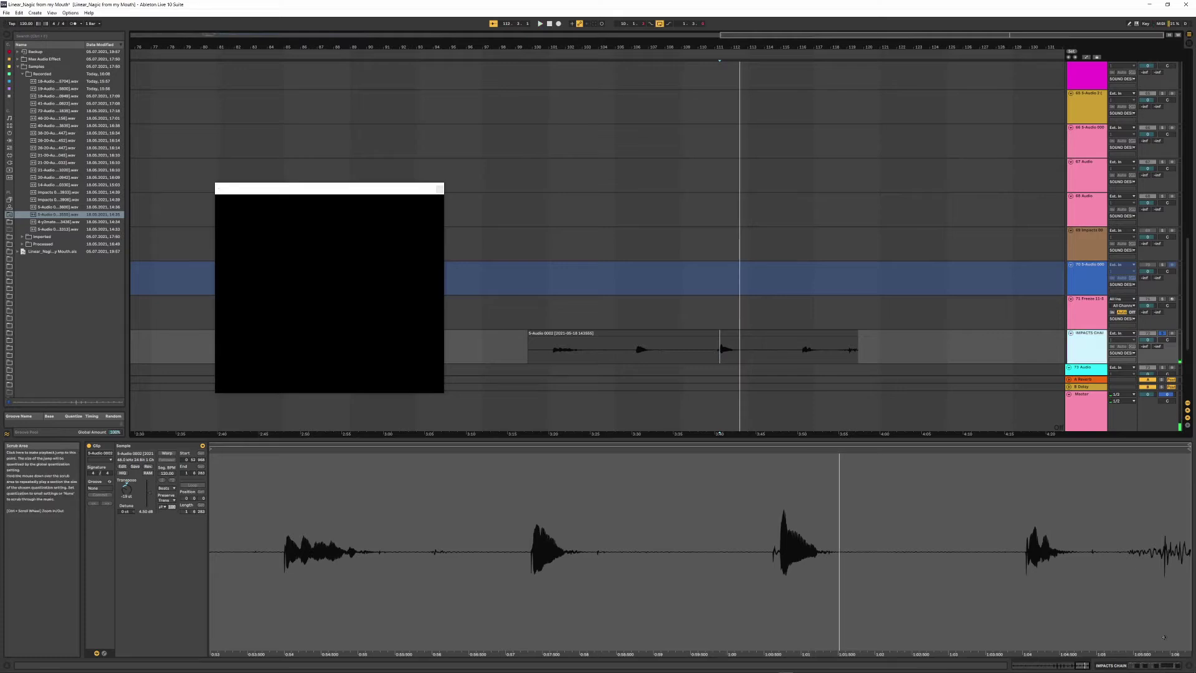
{"action": "left_click", "coordinate": [1150, 666]}
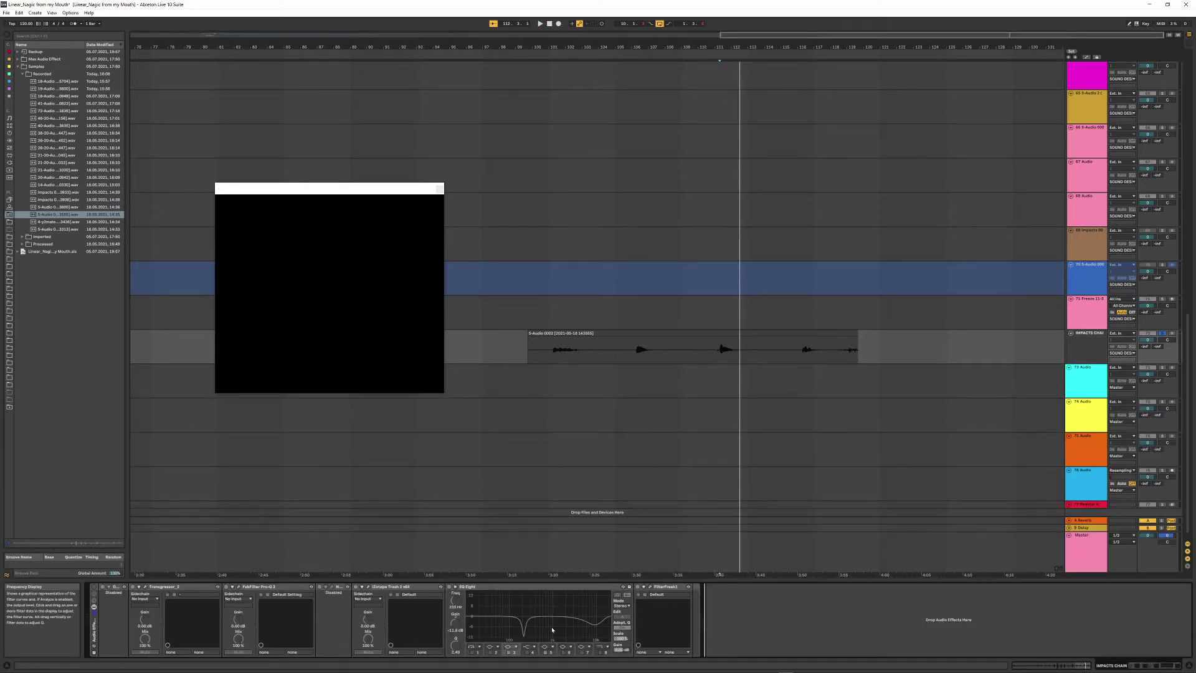
{"action": "key", "text": "ctrl+f"}
{"action": "type", "text": "OVER"}
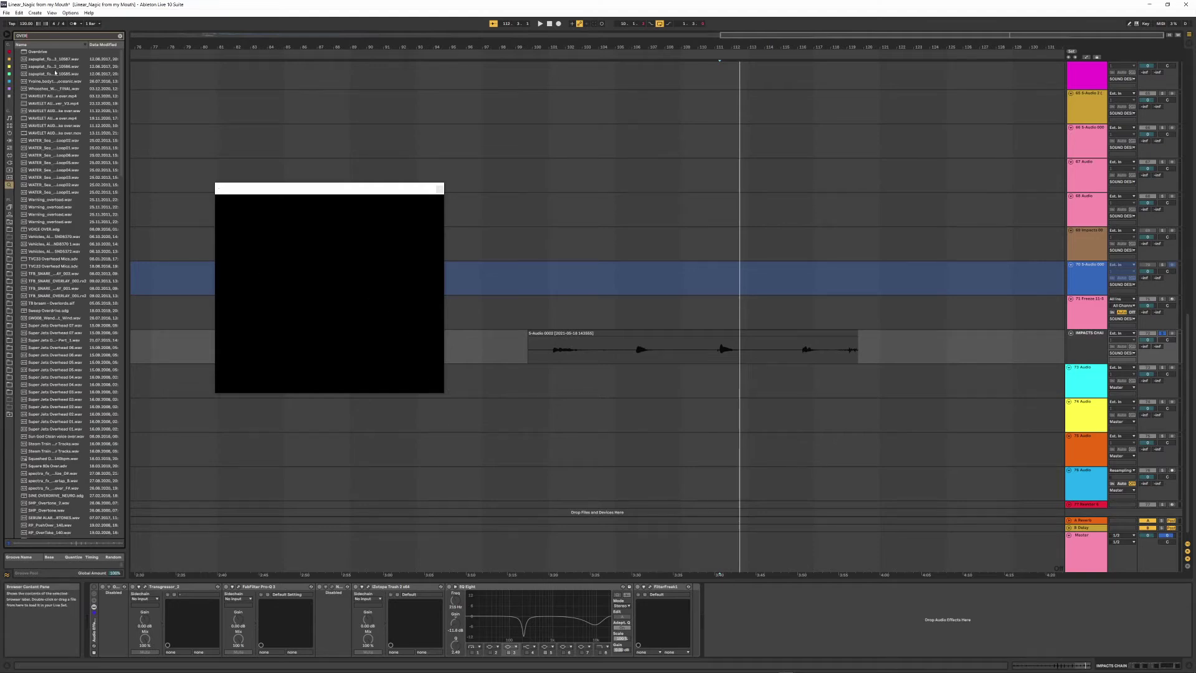
{"action": "left_click_drag", "start_coordinate": [270, 291], "coordinate": [711, 605]}
{"action": "key", "text": "space"}
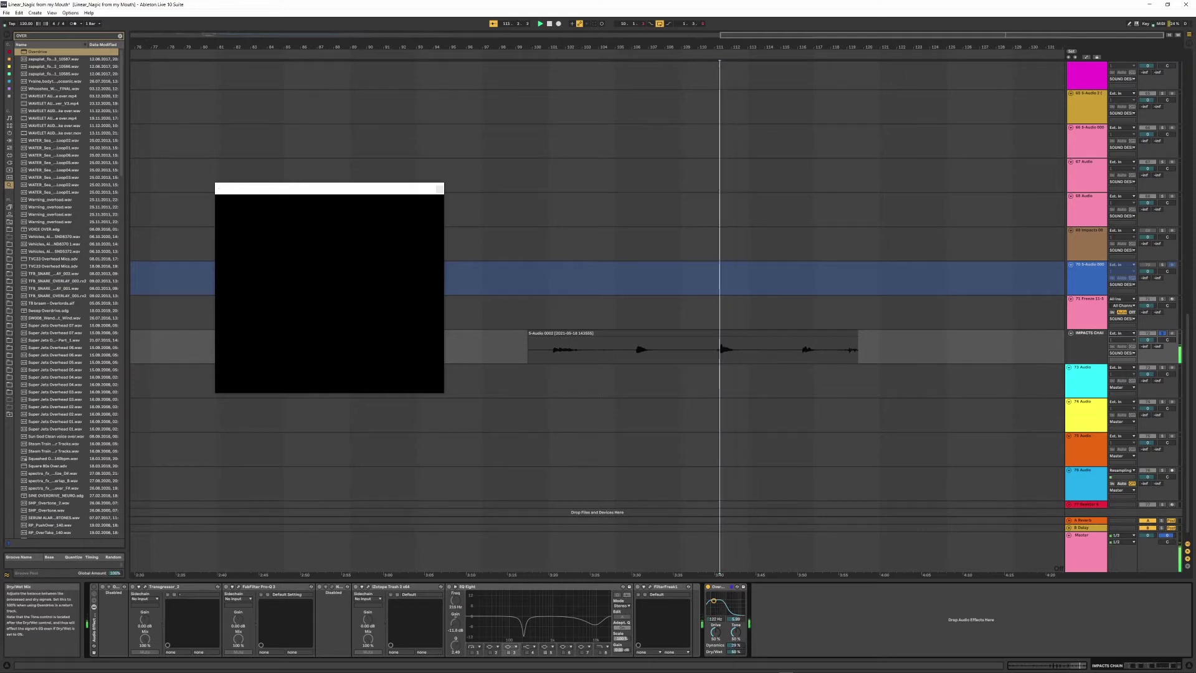
{"action": "mouse_move", "coordinate": [714, 601]}
{"action": "left_mouse_down"}
{"action": "mouse_move", "coordinate": [725, 602]}
{"action": "mouse_move", "coordinate": [709, 602]}
{"action": "left_mouse_up"}
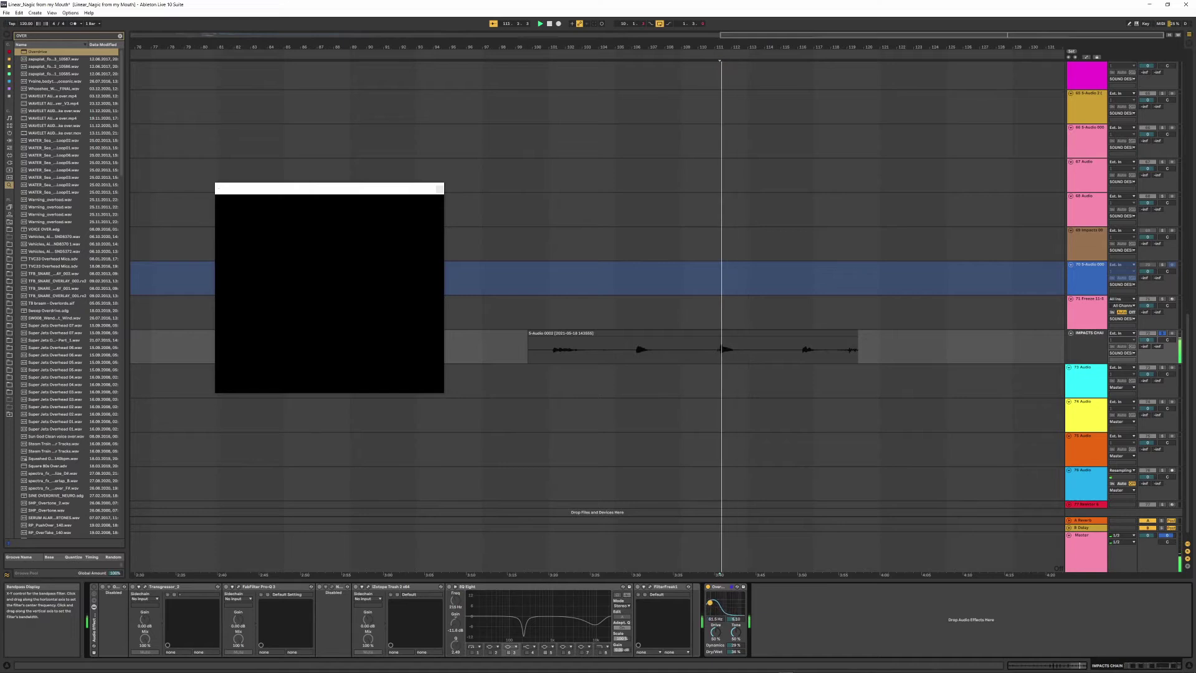
- Add an Auto Filter with a notch curve after the Overdrive and place a second Overdrive behind it
{"action": "key", "text": "ctrl+f"}
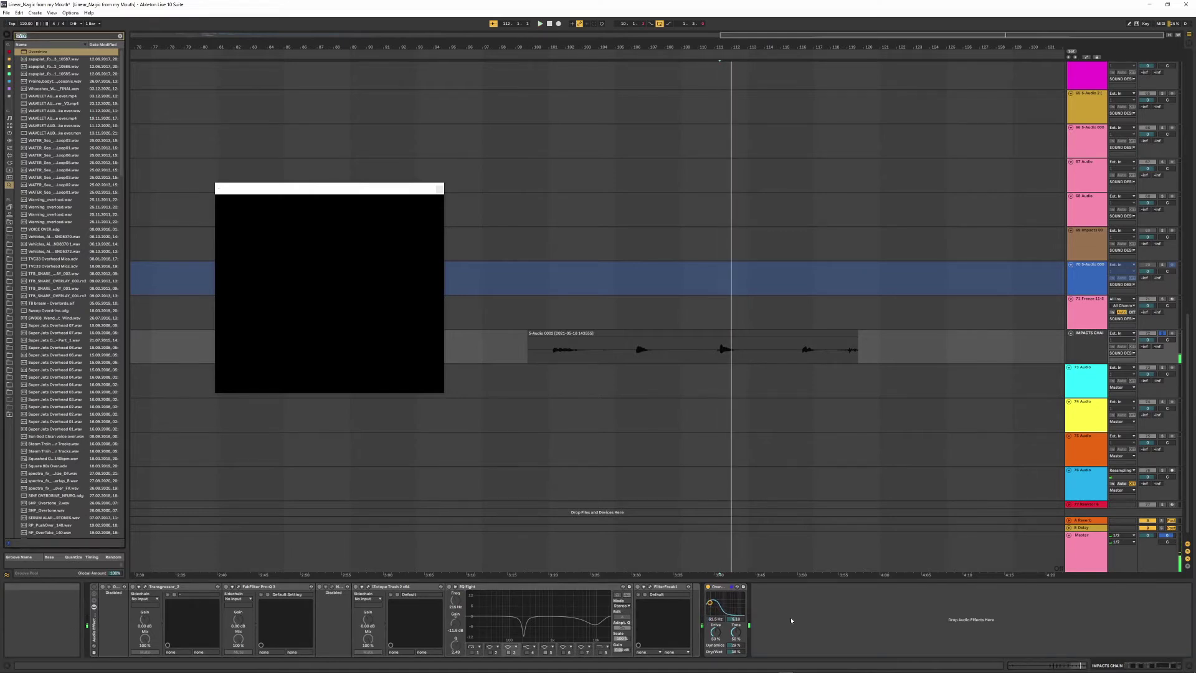
{"action": "type", "text": "AUTO"}
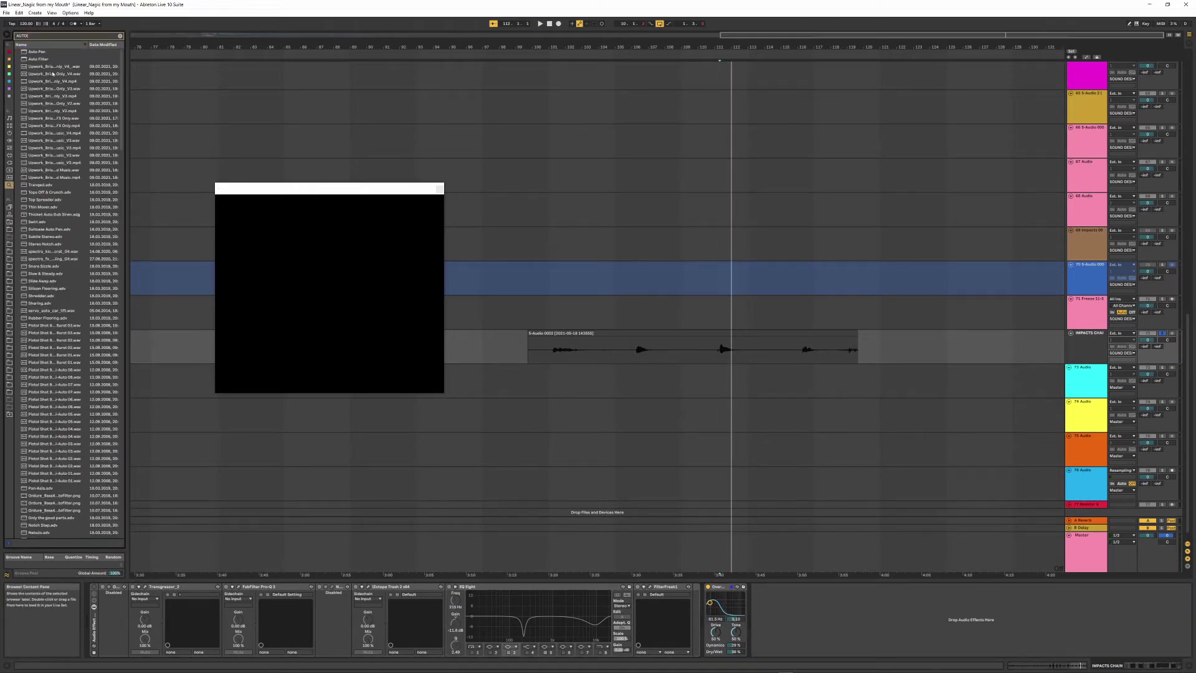
{"action": "left_click_drag", "start_coordinate": [768, 619], "coordinate": [792, 628]}
{"action": "left_click", "coordinate": [804, 638]}
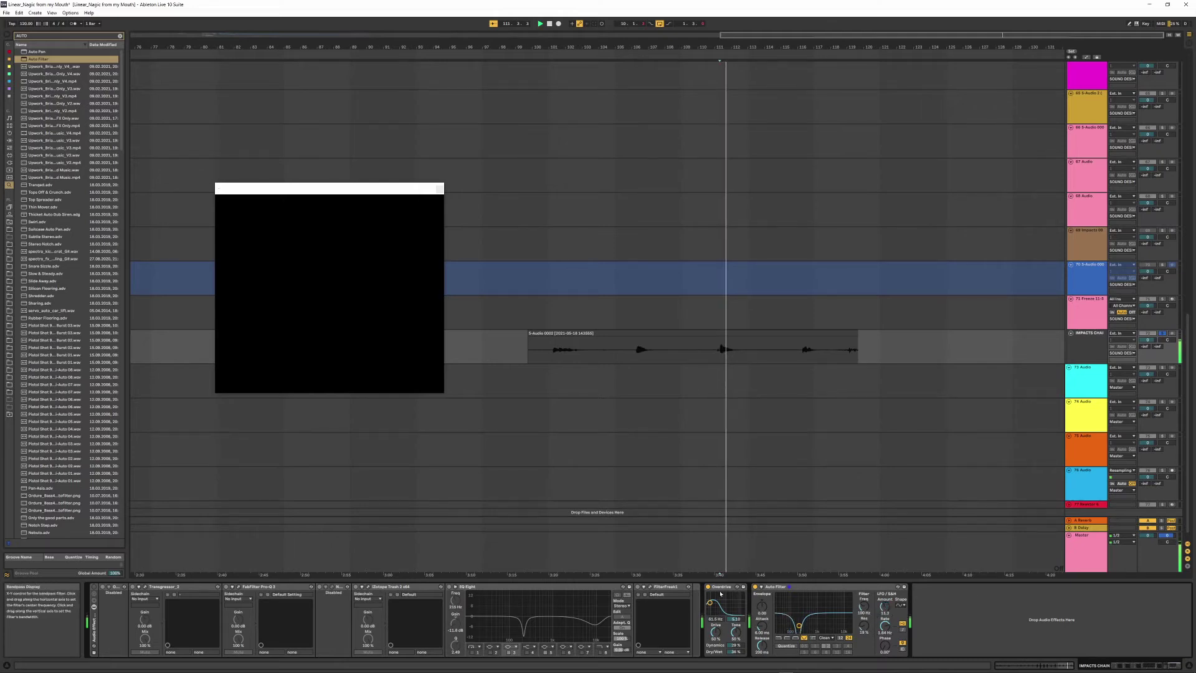
{"action": "left_click_drag", "start_coordinate": [949, 612], "coordinate": [948, 613]}
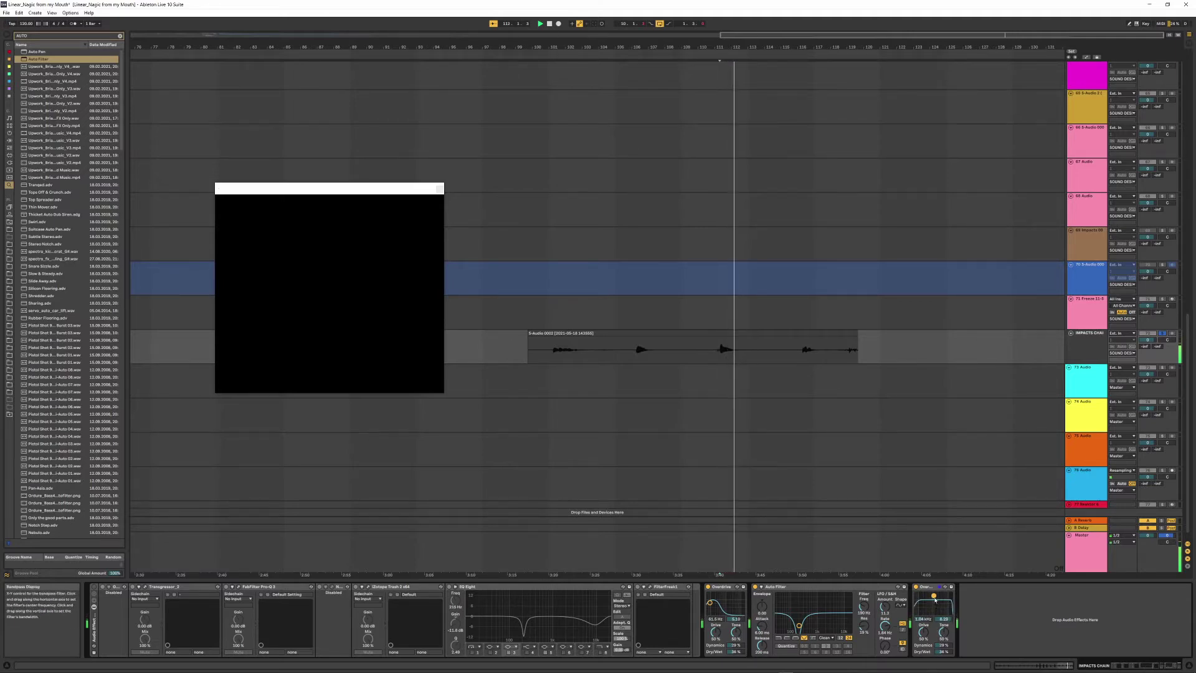
- Add a Saturator after the second Overdrive, with a copy of the notch Auto Filter before it, and adjust the copy's frequency
{"action": "key", "text": "ctrl+f"}
{"action": "type", "text": "SAT"}
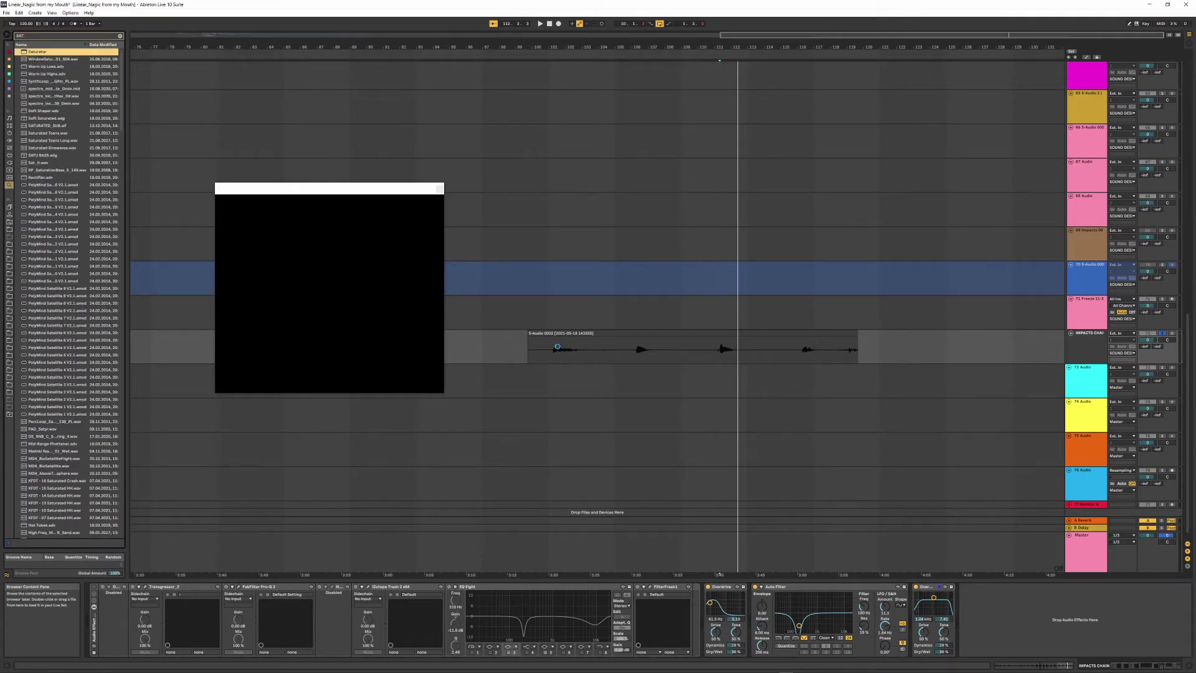
{"action": "double_click", "coordinate": [37, 51]}
{"action": "left_click", "coordinate": [872, 587]}
{"action": "left_click_drag", "start_coordinate": [968, 607], "coordinate": [1032, 630]}
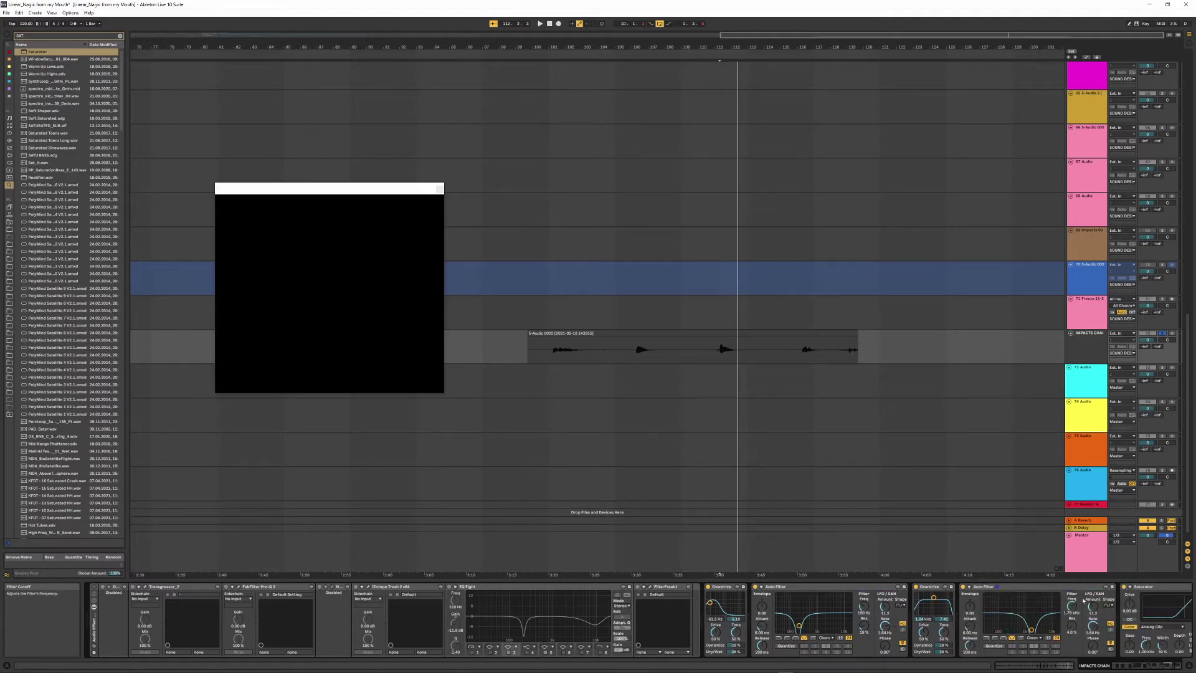
{"action": "left_click_drag", "start_coordinate": [1023, 632], "coordinate": [1018, 631]}
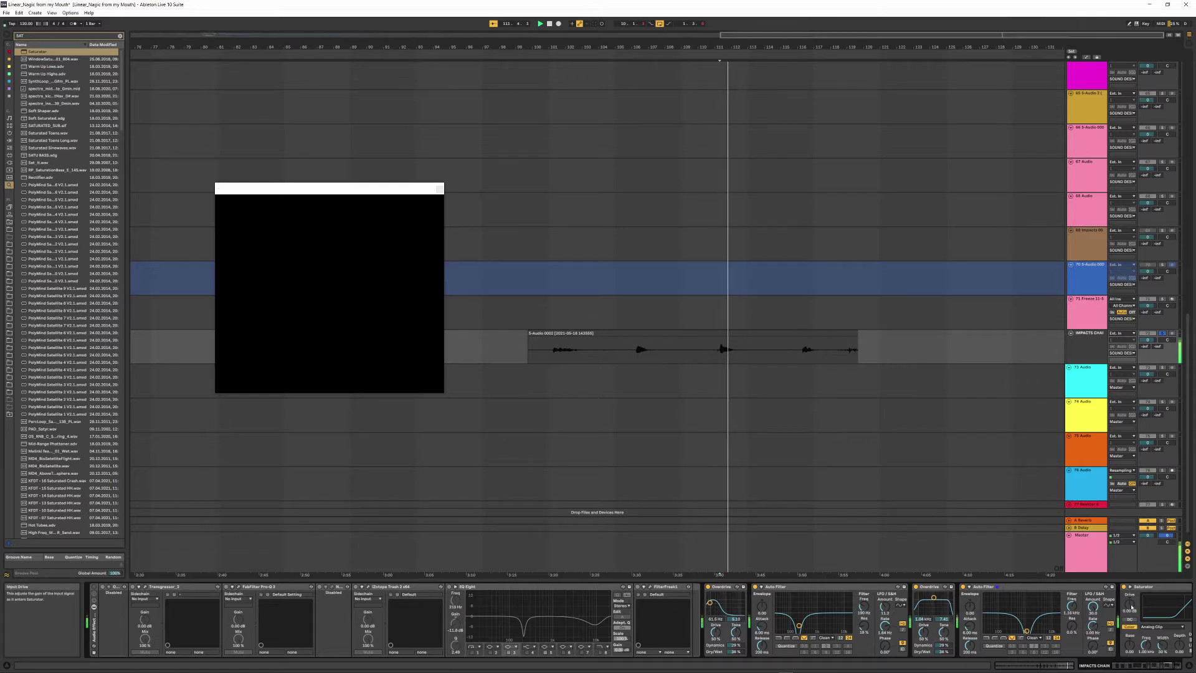
- Try the Digital Clip curve on the Saturator and change it to Soft Sine
{"action": "left_click", "coordinate": [1160, 628]}
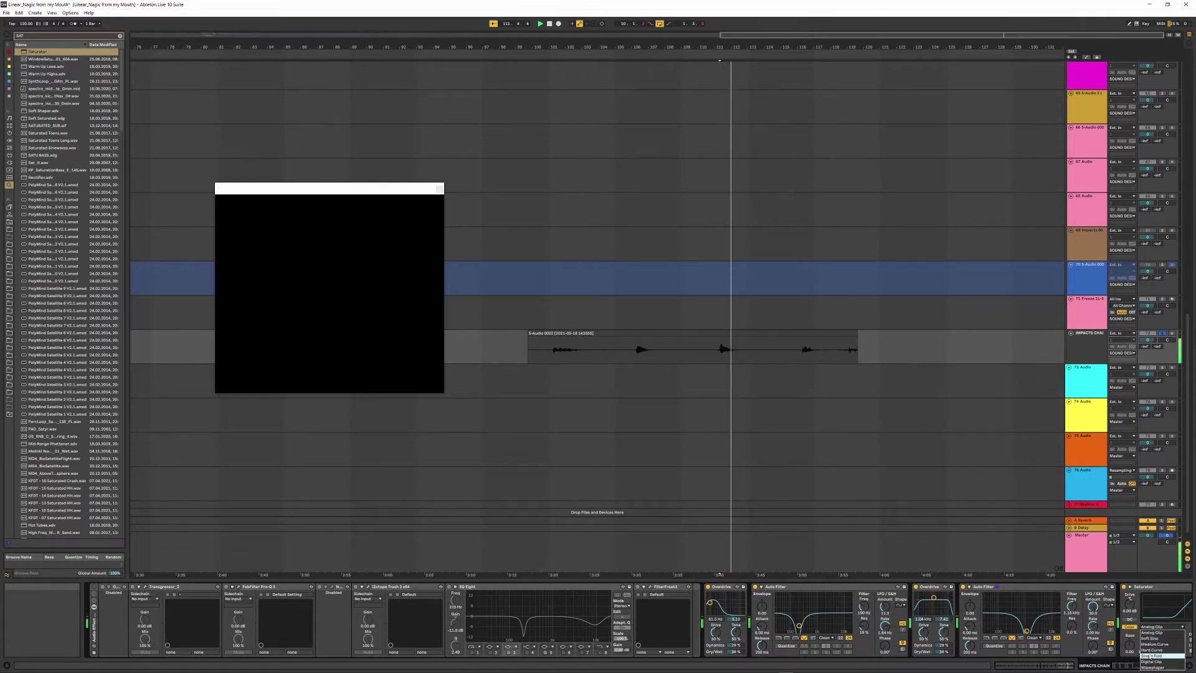
{"action": "left_click", "coordinate": [1153, 655]}
{"action": "left_click_drag", "start_coordinate": [1157, 666], "coordinate": [1171, 666]}
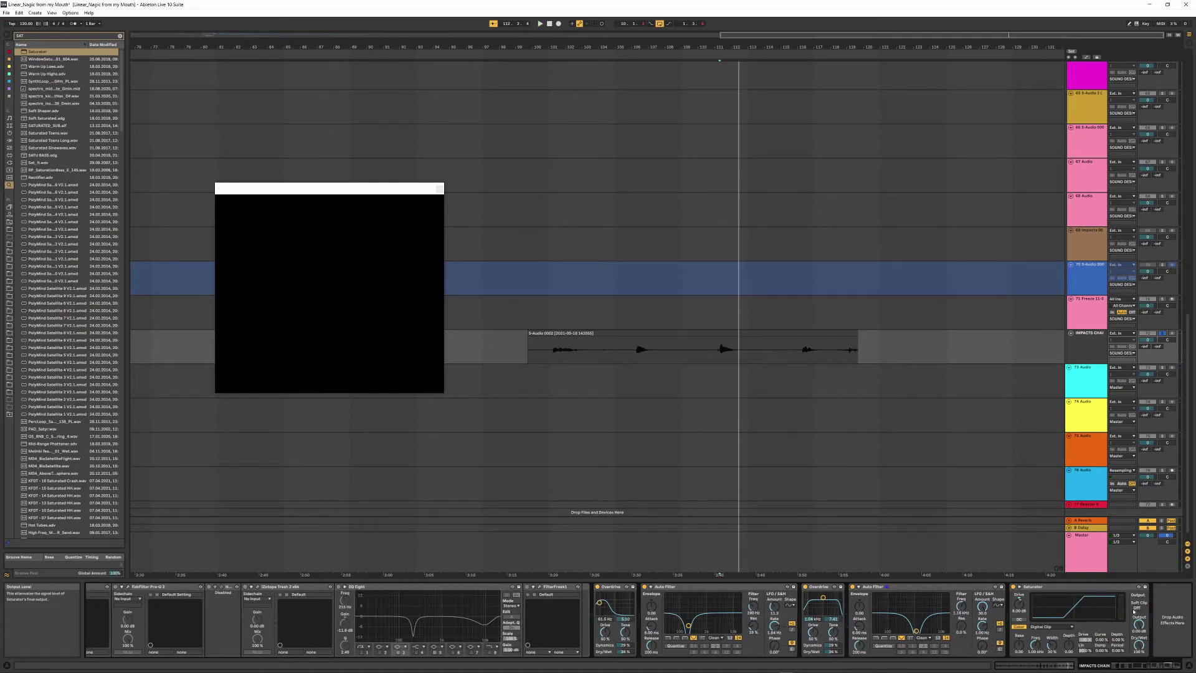
{"action": "left_click", "coordinate": [1051, 626]}
{"action": "left_click", "coordinate": [1052, 643]}
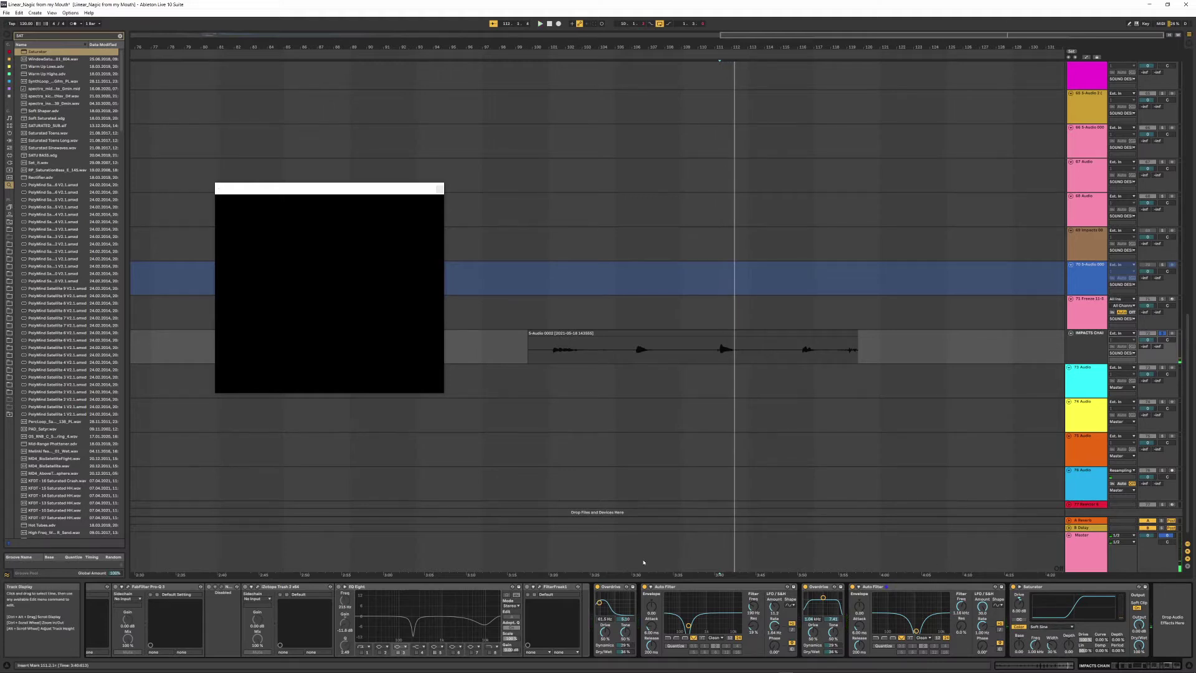
- Delete the added distortion devices from the IMPACTS CHAIN track, from the first Overdrive through the Saturator
{"action": "left_click", "coordinate": [1064, 589], "text": "shift"}
{"action": "key", "text": "Delete"}
{"action": "left_click", "coordinate": [556, 349]}
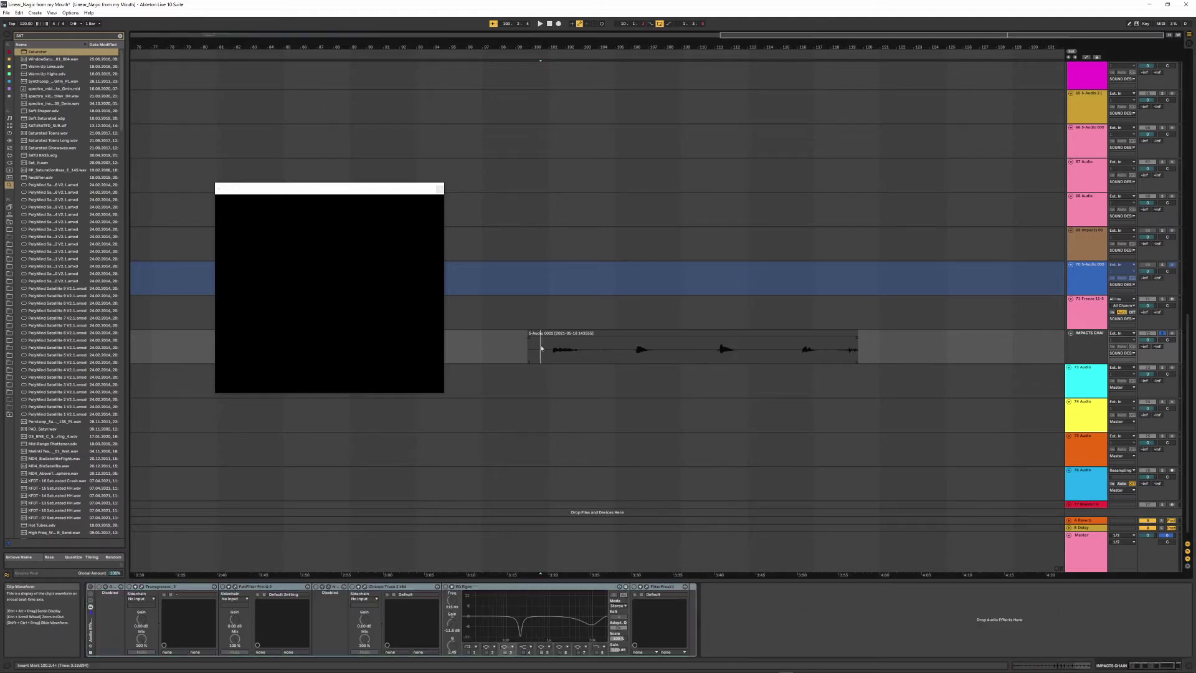
- Open the Transgressor plugin on the IMPACTS CHAIN track to examine its transient and sustain settings, and close it
{"action": "left_click_drag", "start_coordinate": [516, 47], "coordinate": [528, 21]}
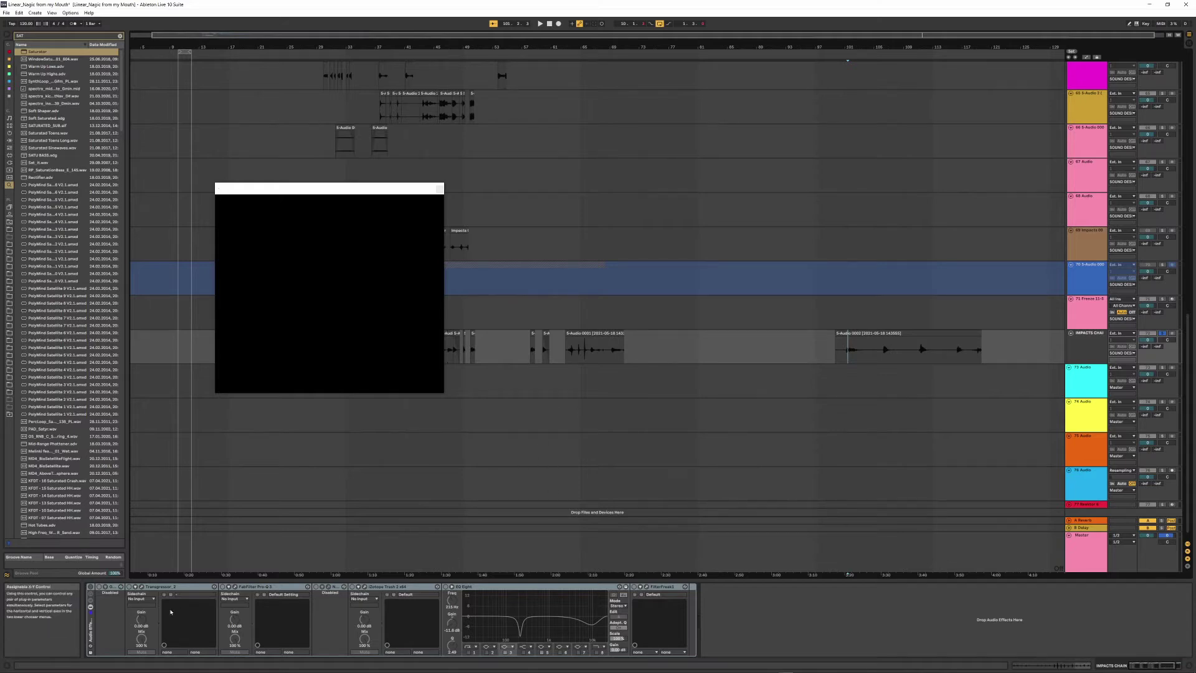
{"action": "left_click", "coordinate": [141, 587]}
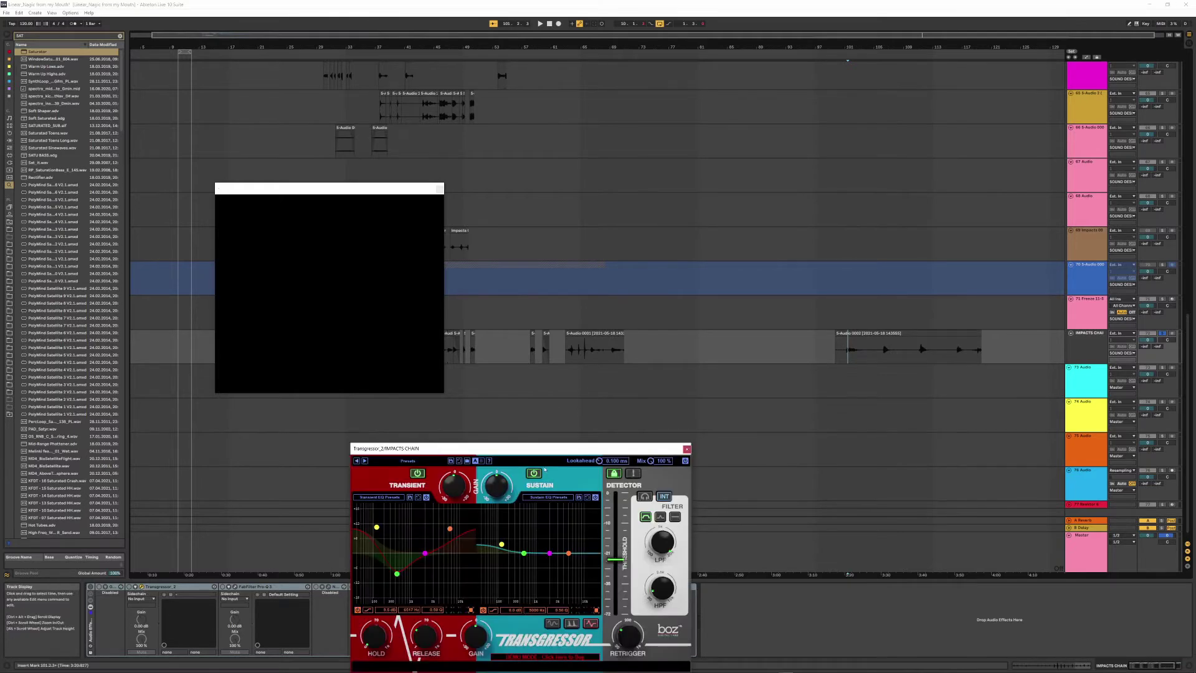
{"action": "left_click_drag", "start_coordinate": [485, 450], "coordinate": [586, 373]}
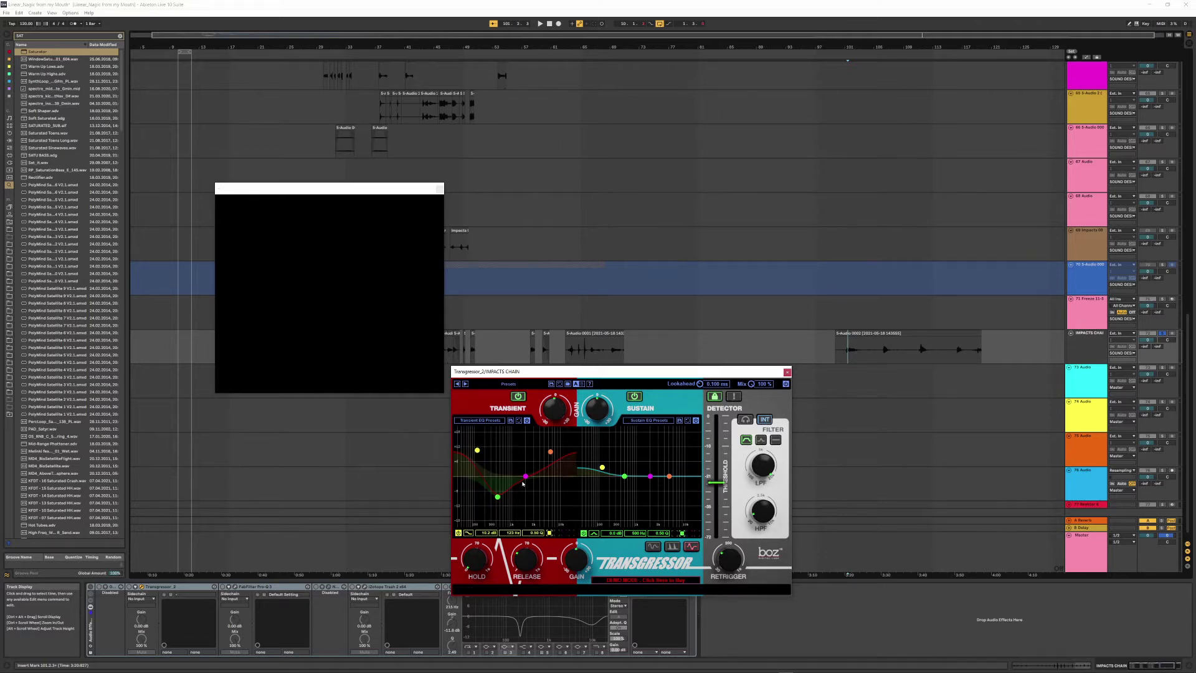
{"action": "left_click", "coordinate": [787, 372]}
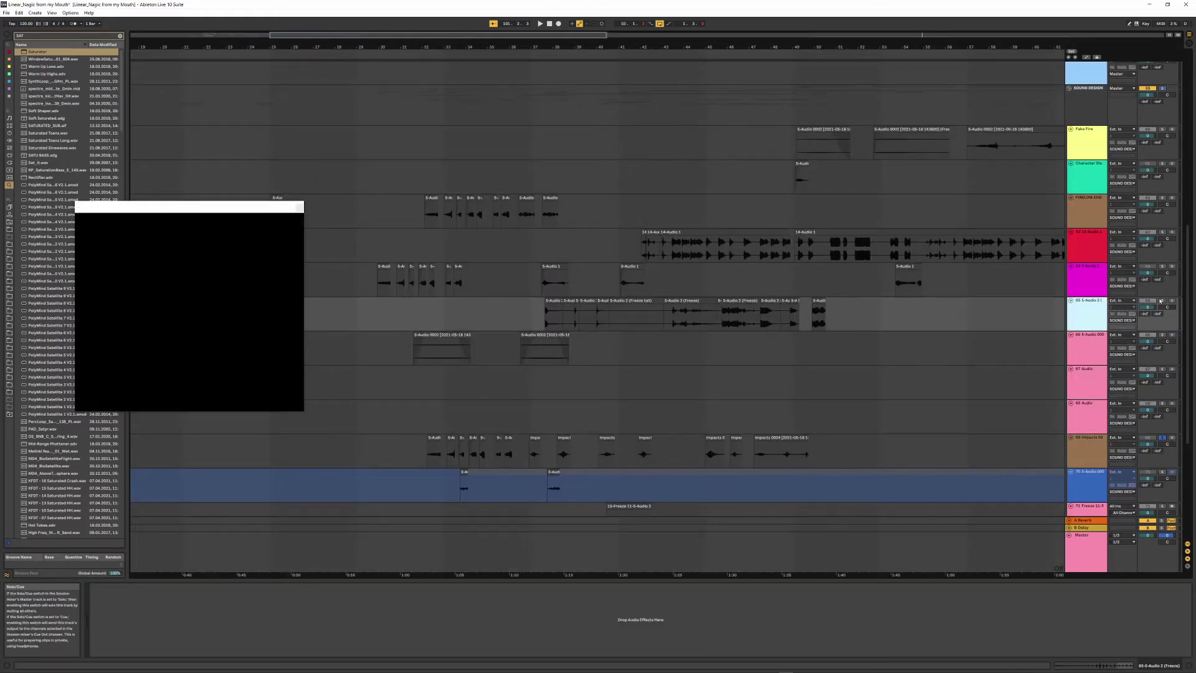
- Audition the resampled clips on the Audio 2 (Freeze) track from several positions
{"action": "left_click", "coordinate": [676, 320]}
{"action": "key", "text": "space"}
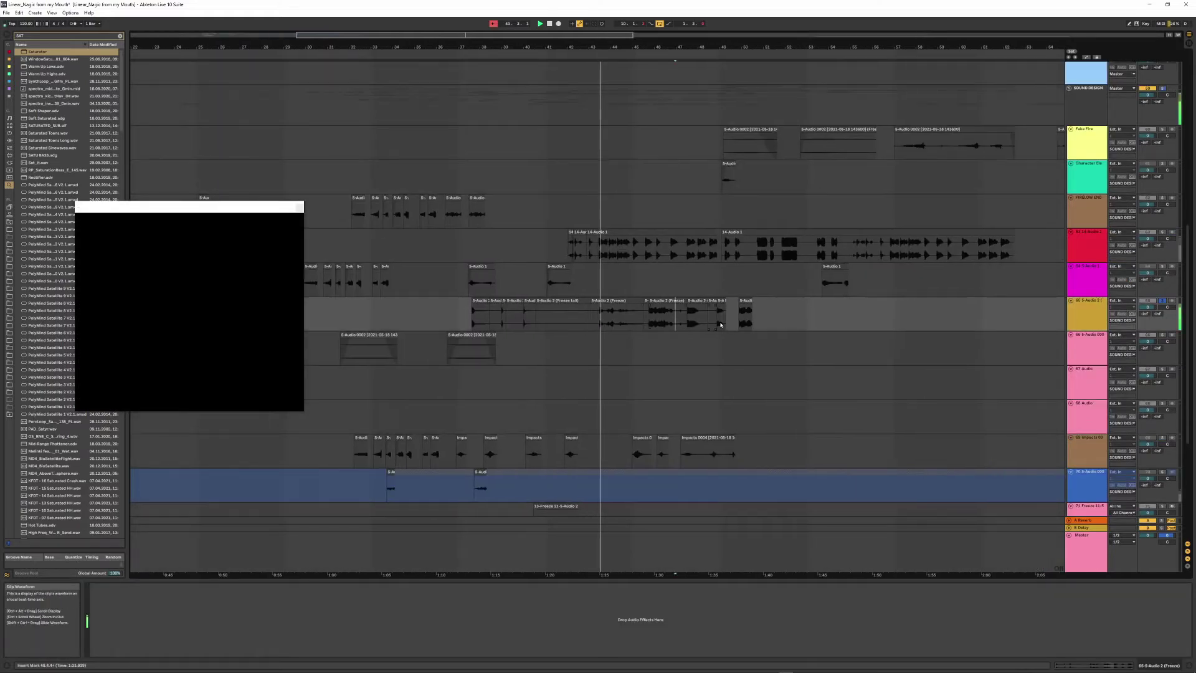
{"action": "left_click", "coordinate": [635, 301]}
{"action": "left_click", "coordinate": [640, 303]}
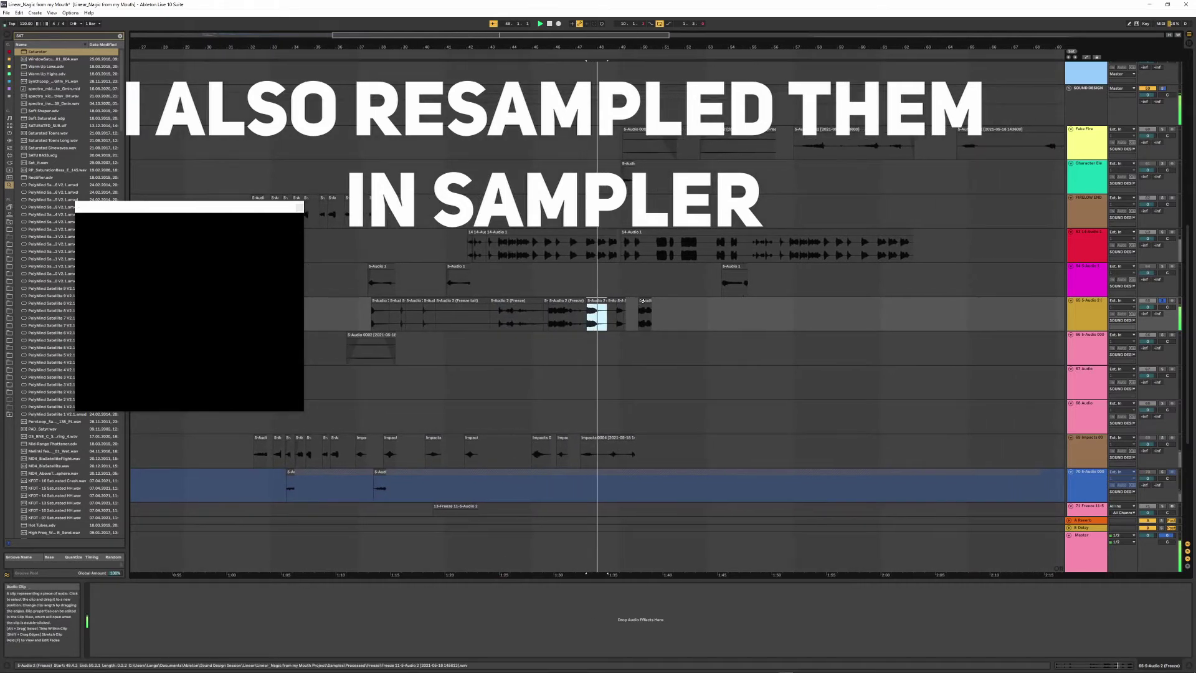
{"action": "left_click_drag", "start_coordinate": [506, 47], "coordinate": [698, 28]}
{"action": "key", "text": "space"}
{"action": "left_click", "coordinate": [569, 310]}
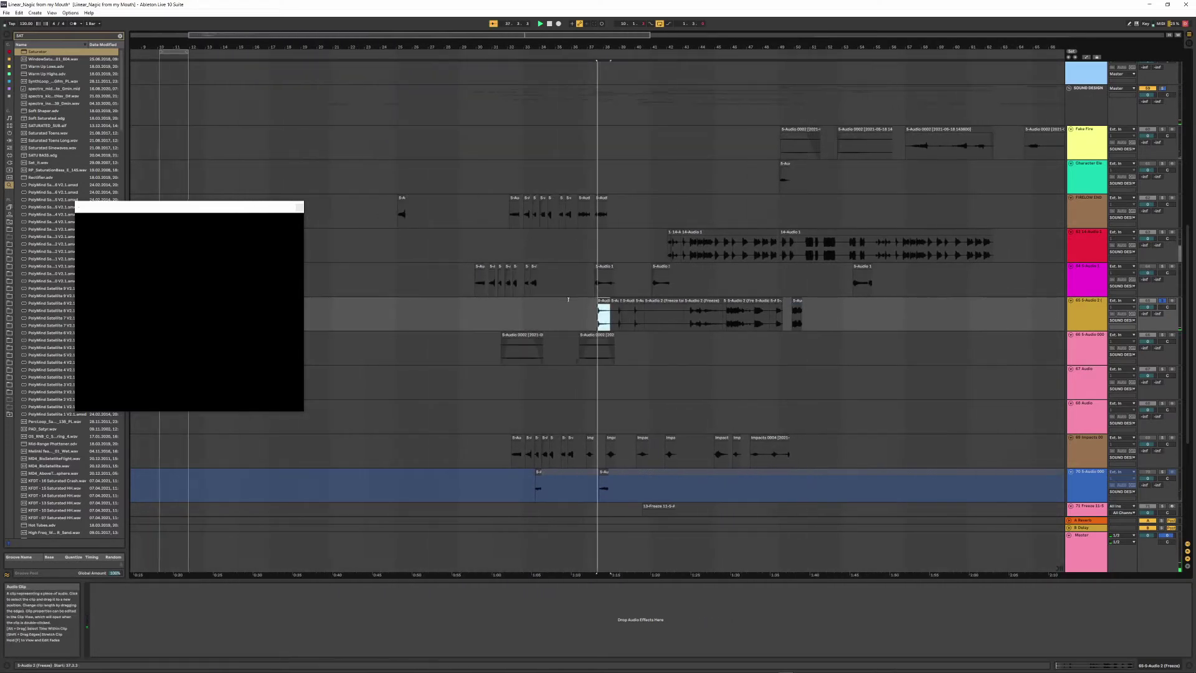
- Lower the Device On macro of the Disperse rack on the red 14-Audio 1 track and audition the track
{"action": "left_click", "coordinate": [672, 250]}
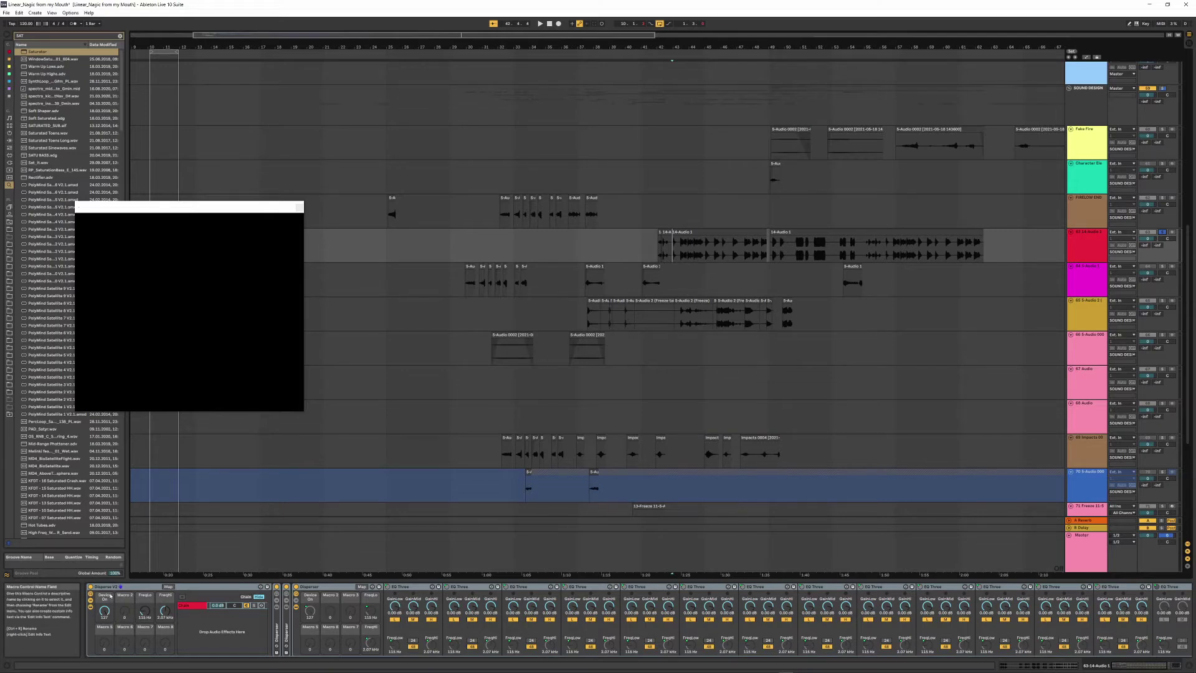
{"action": "double_click", "coordinate": [109, 586]}
{"action": "left_click", "coordinate": [91, 618]}
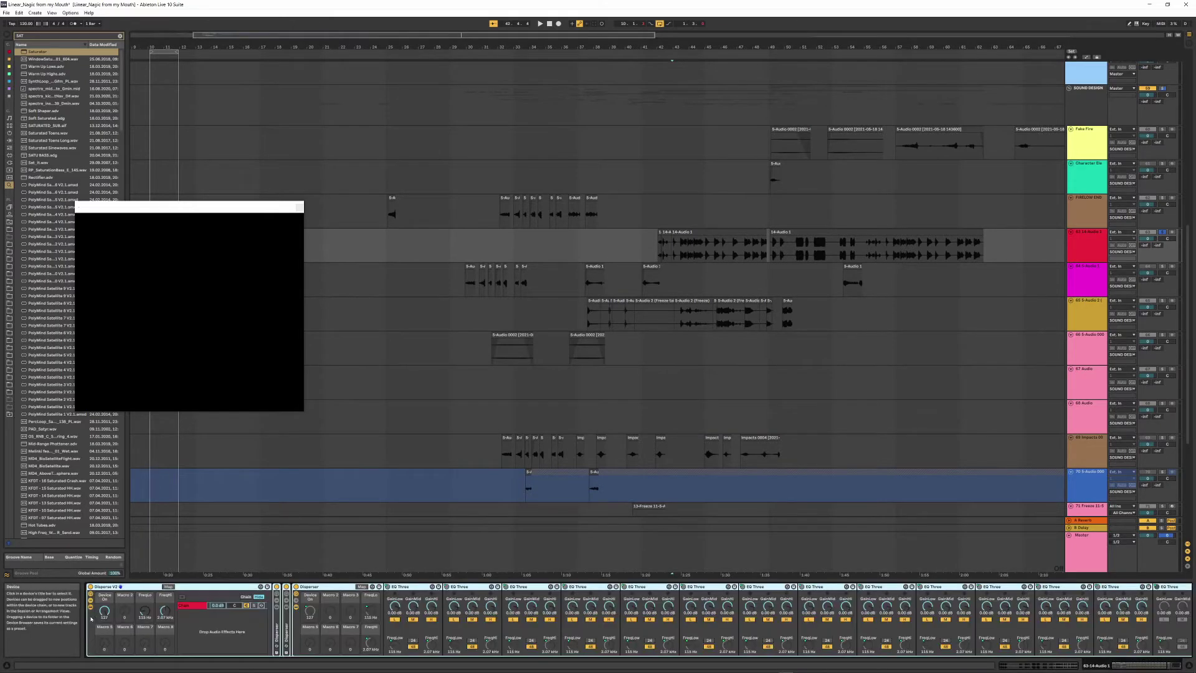
{"action": "key", "text": "space"}
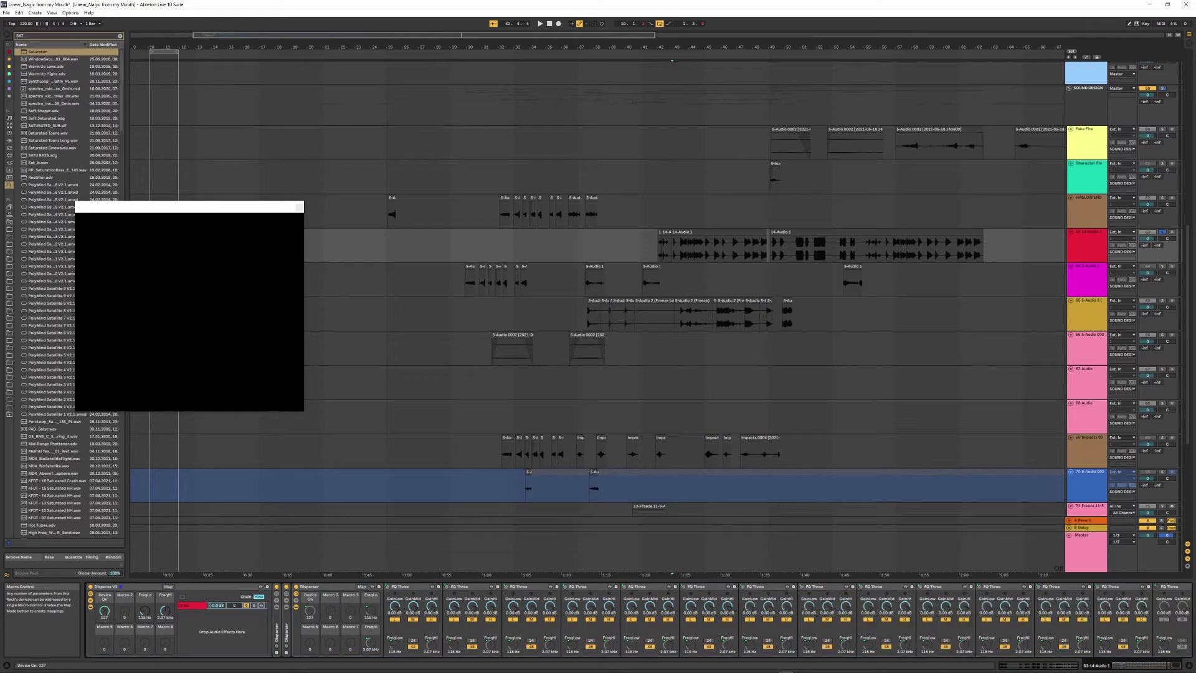
{"action": "left_click_drag", "start_coordinate": [105, 614], "coordinate": [104, 647]}
{"action": "key", "text": "space"}
{"action": "key", "text": "space"}
{"action": "key", "text": "space"}
{"action": "key", "text": "space"}
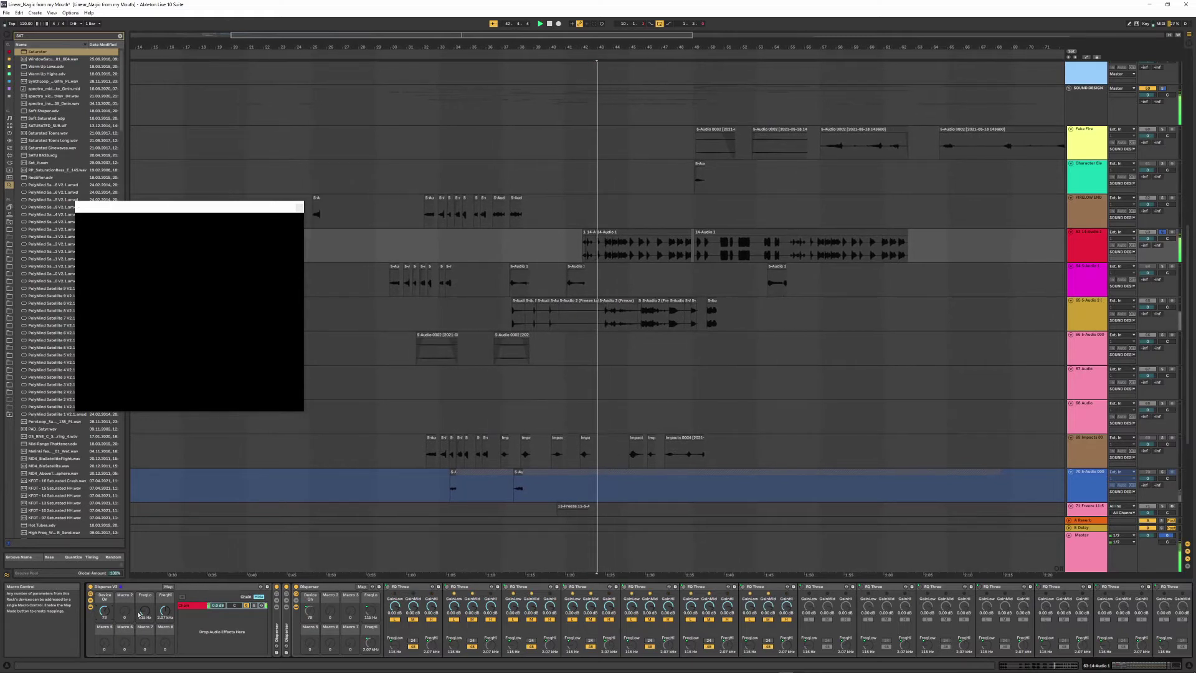
- Adjust the Disperse rack's low-frequency macro and audition the second 14-Audio 1 clip from its middle
{"action": "left_click_drag", "start_coordinate": [145, 612], "coordinate": [105, 638]}
{"action": "key", "text": "space"}
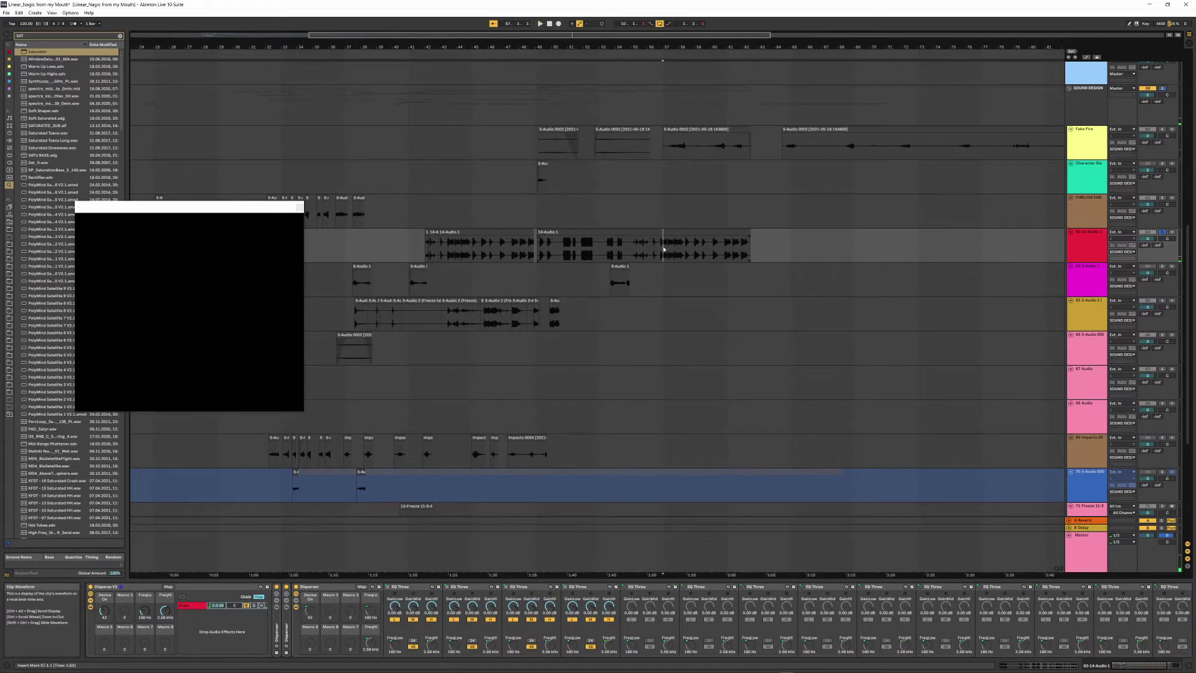
{"action": "key", "text": "space"}
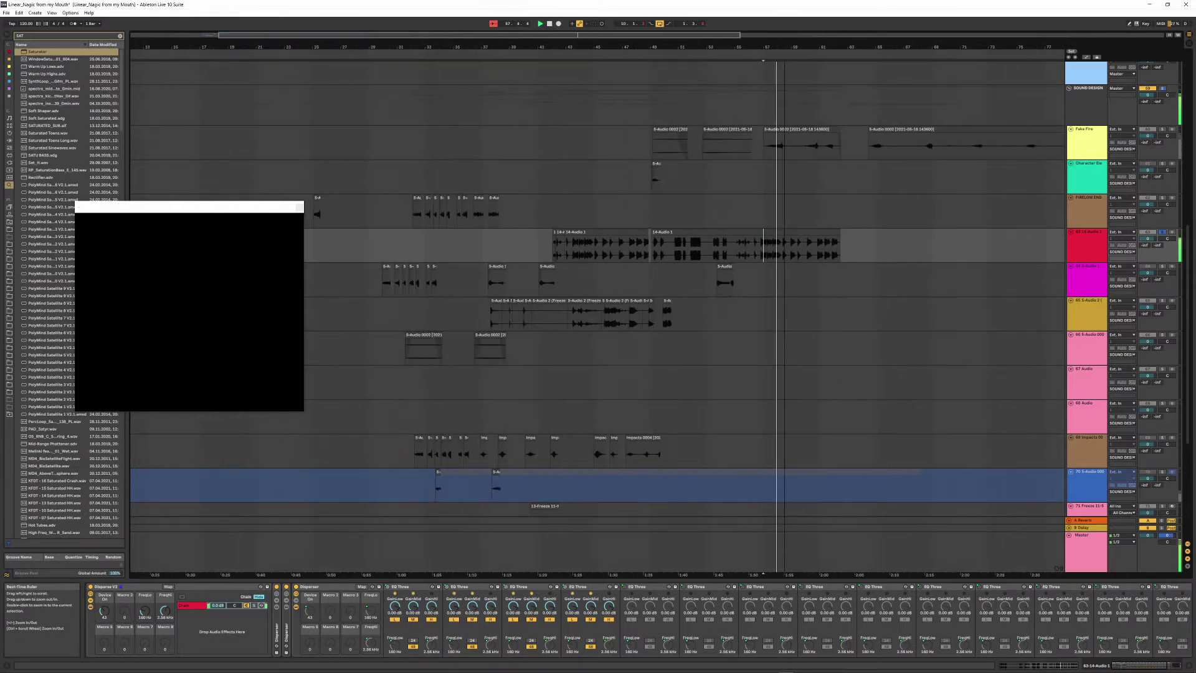
{"action": "left_click_drag", "start_coordinate": [780, 47], "coordinate": [780, 28]}
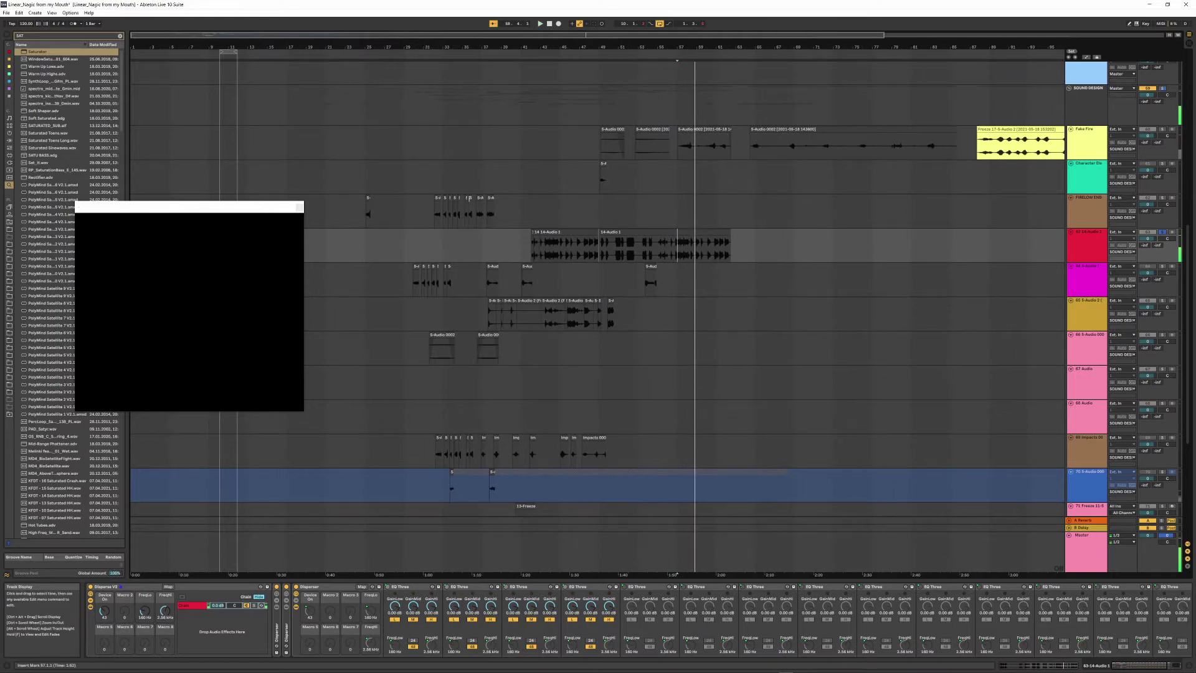
{"action": "key", "text": "space"}
- Select the looped section around bars 10 to 11 and unfold the 10 Group to show its tracks
{"action": "left_click_drag", "start_coordinate": [387, 48], "coordinate": [388, 75]}
{"action": "left_click", "coordinate": [387, 52]}
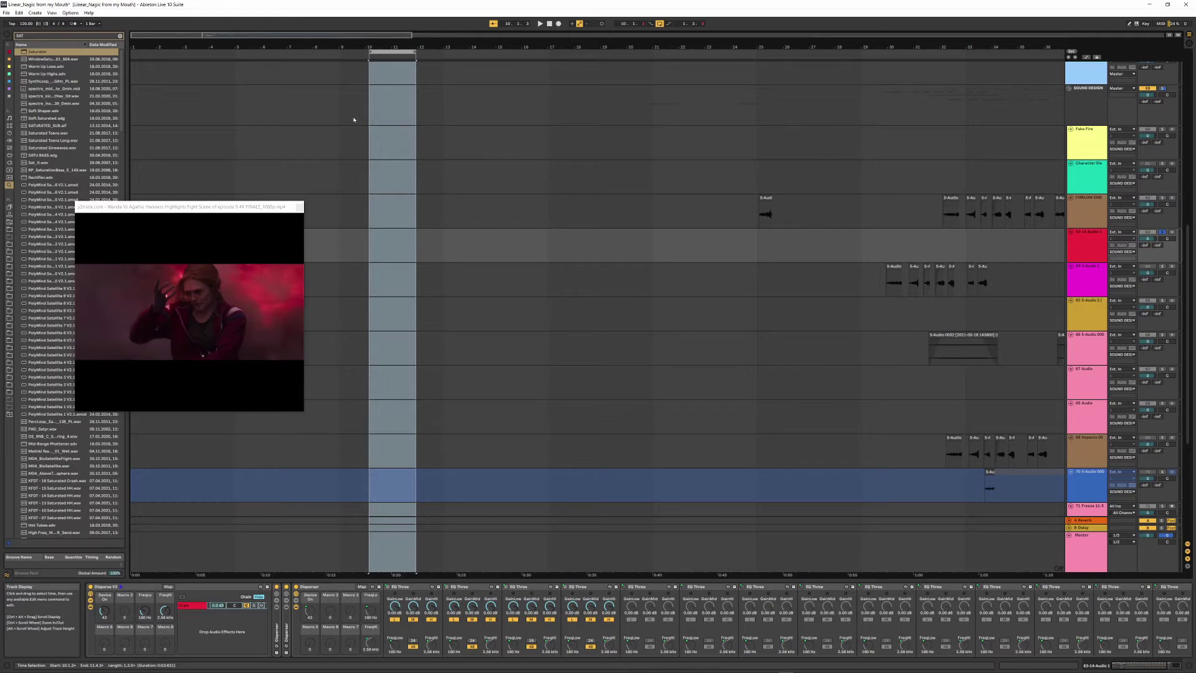
{"action": "scroll", "coordinate": [353, 120], "scroll_direction": "up", "scroll_amount": 10}
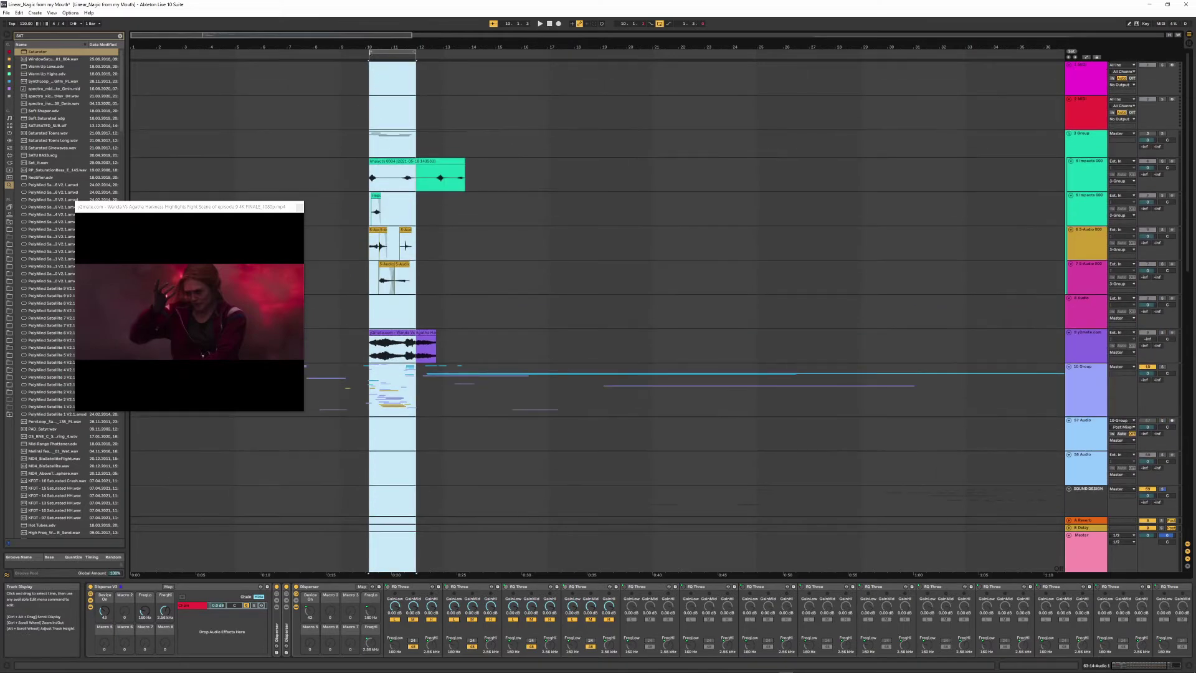
{"action": "key", "text": "z"}
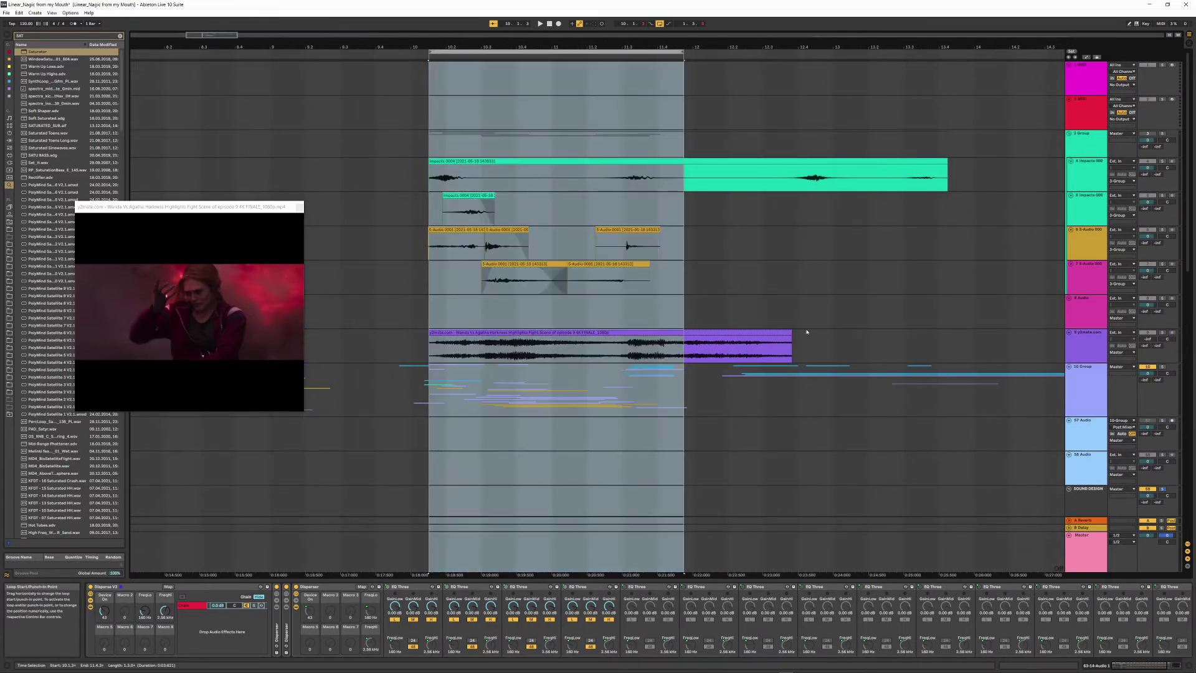
{"action": "left_click", "coordinate": [1070, 367]}
{"action": "scroll", "coordinate": [807, 371], "scroll_direction": "down", "scroll_amount": 4}
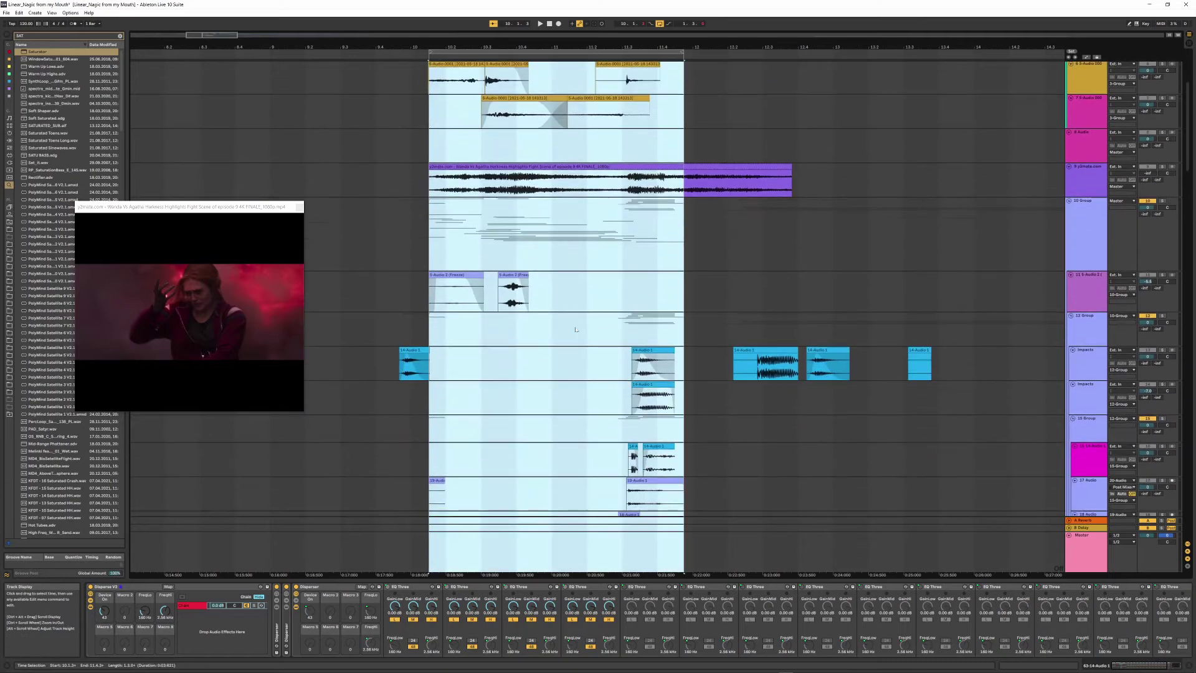
- Audition the first frozen clip in the 10 Group with its track's Texture plugin open, and clear the browser search
{"action": "left_click", "coordinate": [434, 307]}
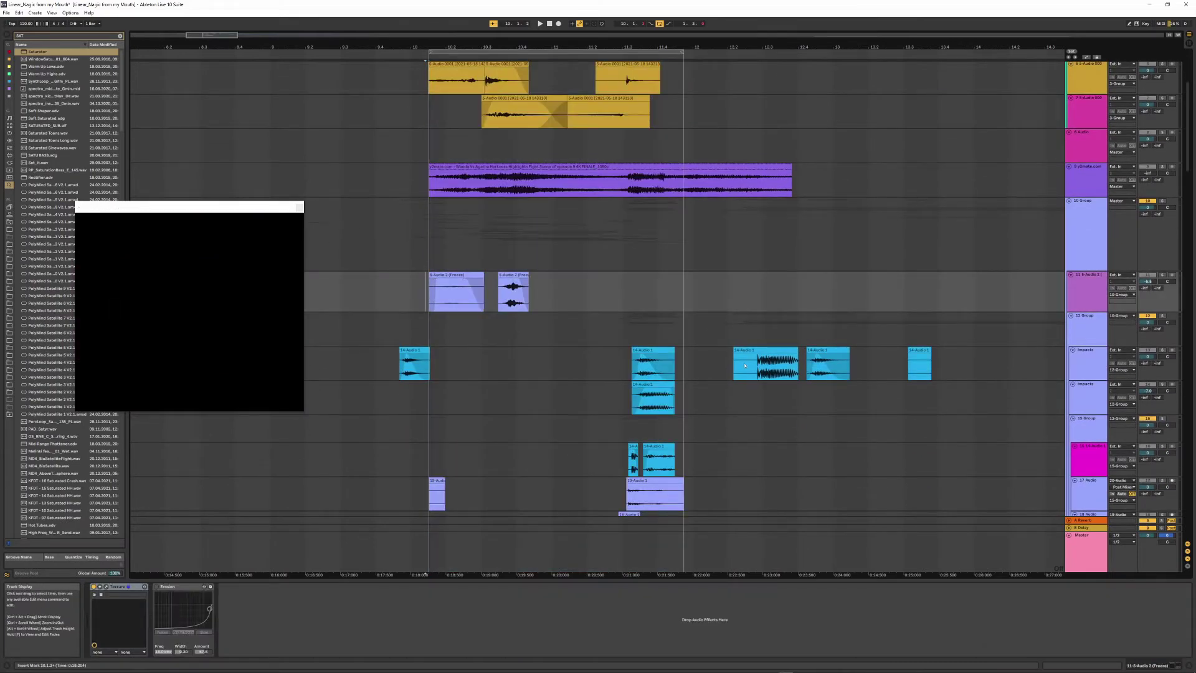
{"action": "left_click", "coordinate": [448, 275]}
{"action": "left_click", "coordinate": [426, 290]}
{"action": "left_click", "coordinate": [435, 287]}
{"action": "left_click", "coordinate": [429, 277]}
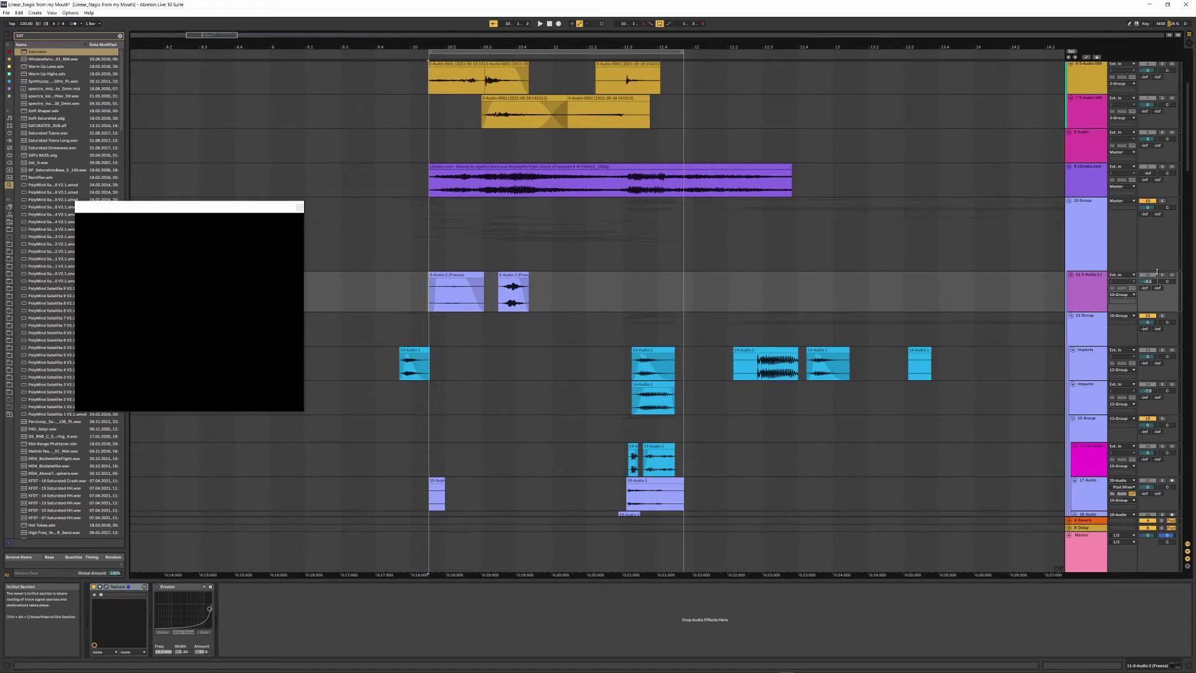
{"action": "key", "text": "space"}
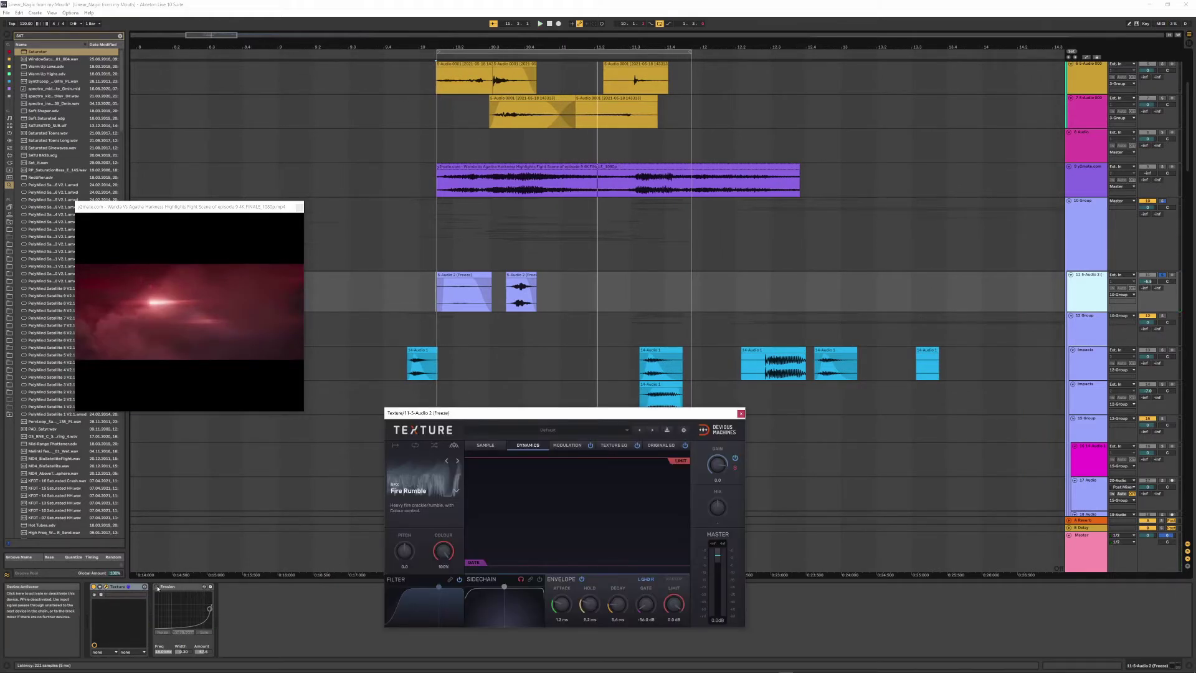
{"action": "left_click", "coordinate": [120, 36]}
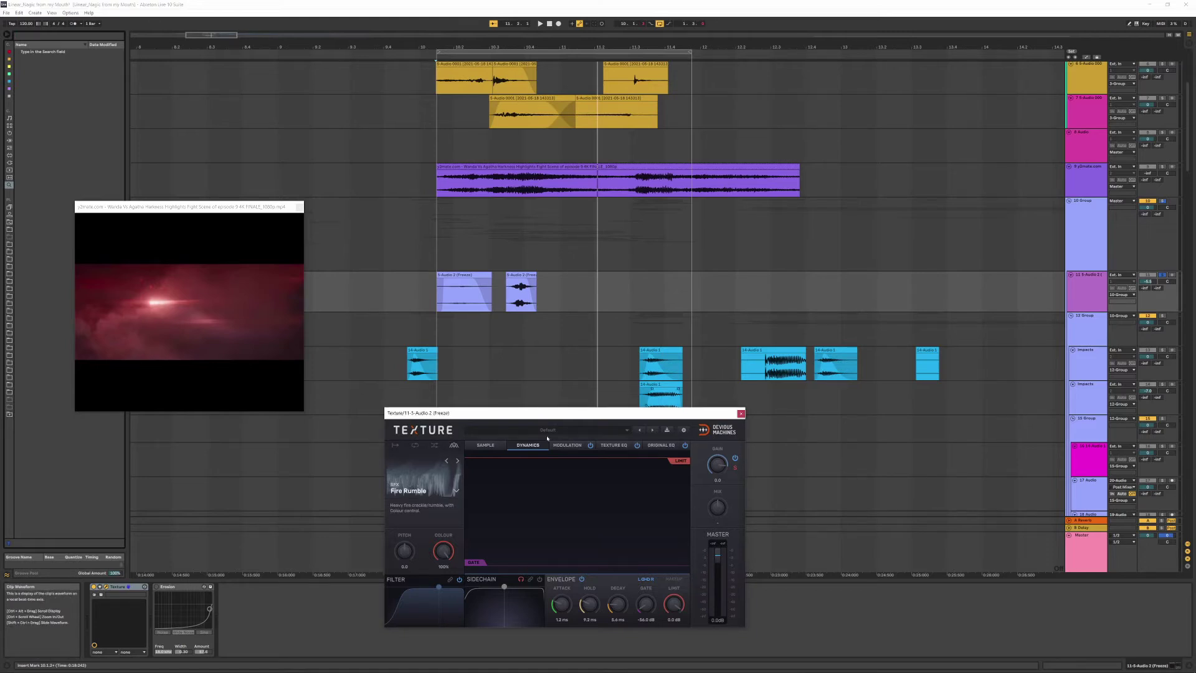
- Turn Texture's Mix fully dry and back up to 100 Wet while replaying the frozen clip
{"action": "key", "text": "space"}
{"action": "left_click", "coordinate": [522, 289]}
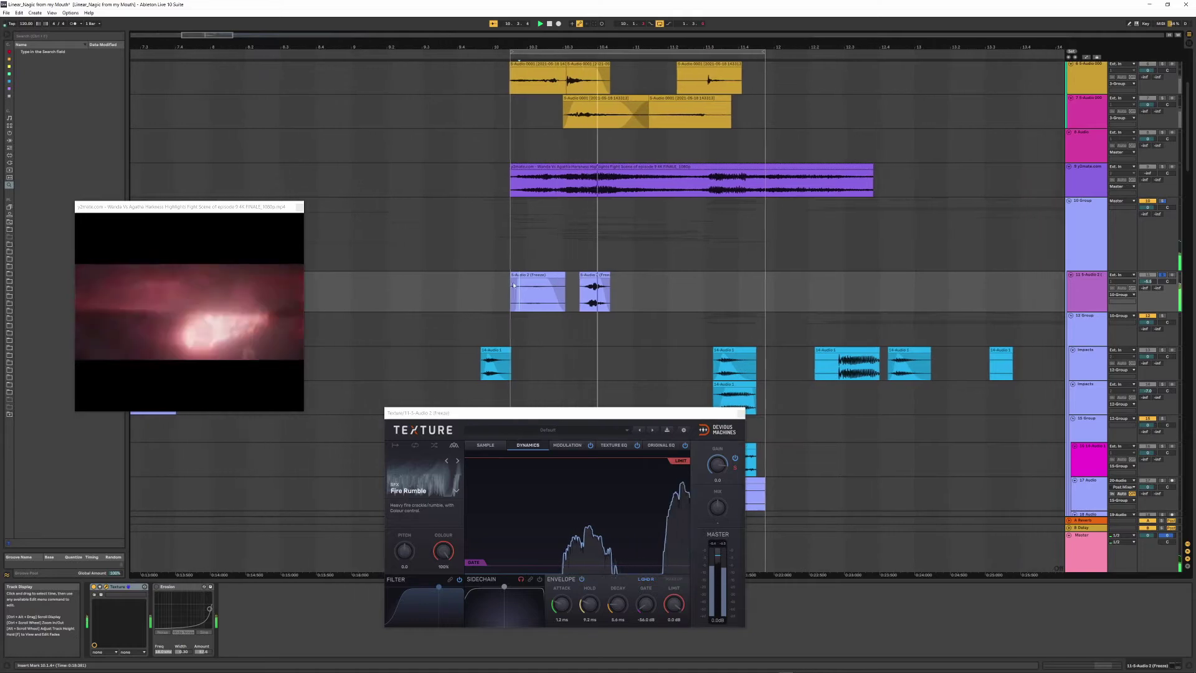
{"action": "key", "text": "space"}
{"action": "key", "text": "space"}
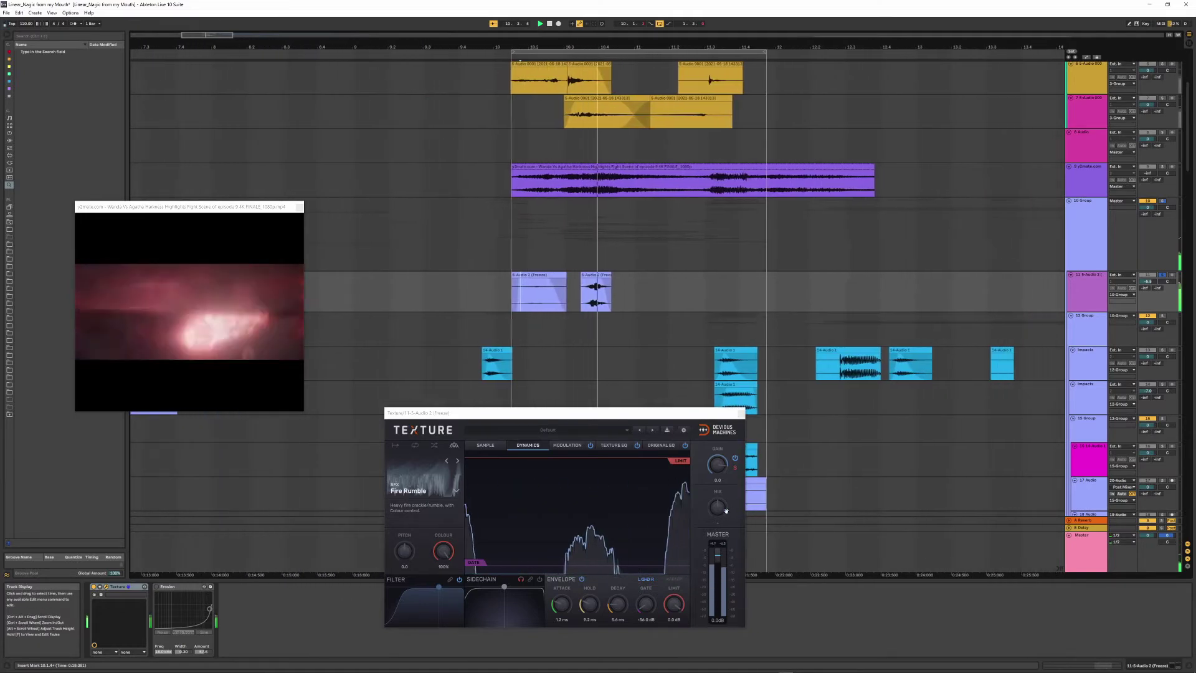
{"action": "left_click_drag", "start_coordinate": [717, 507], "coordinate": [717, 561]}
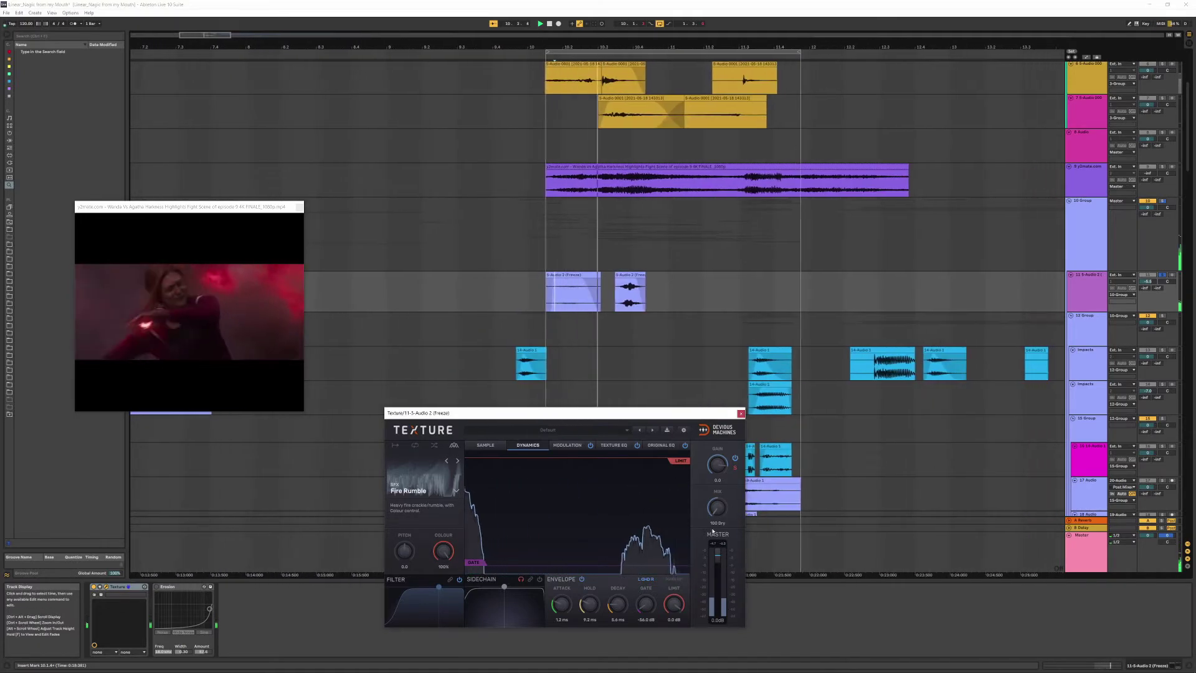
{"action": "left_click_drag", "start_coordinate": [716, 513], "coordinate": [716, 412]}
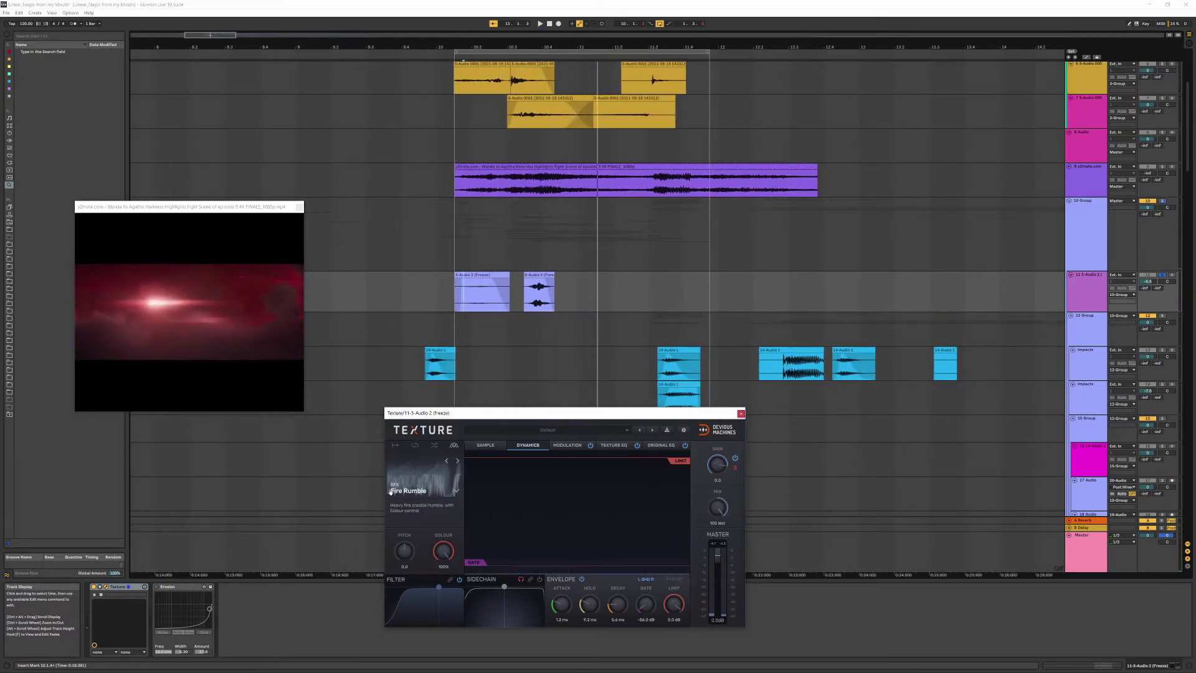
- Cycle Texture's source through GasStove, Monster Voice 1 and Monster Voice 2 while replaying the frozen clip, and return to Fire Rumble
{"action": "left_click", "coordinate": [458, 462]}
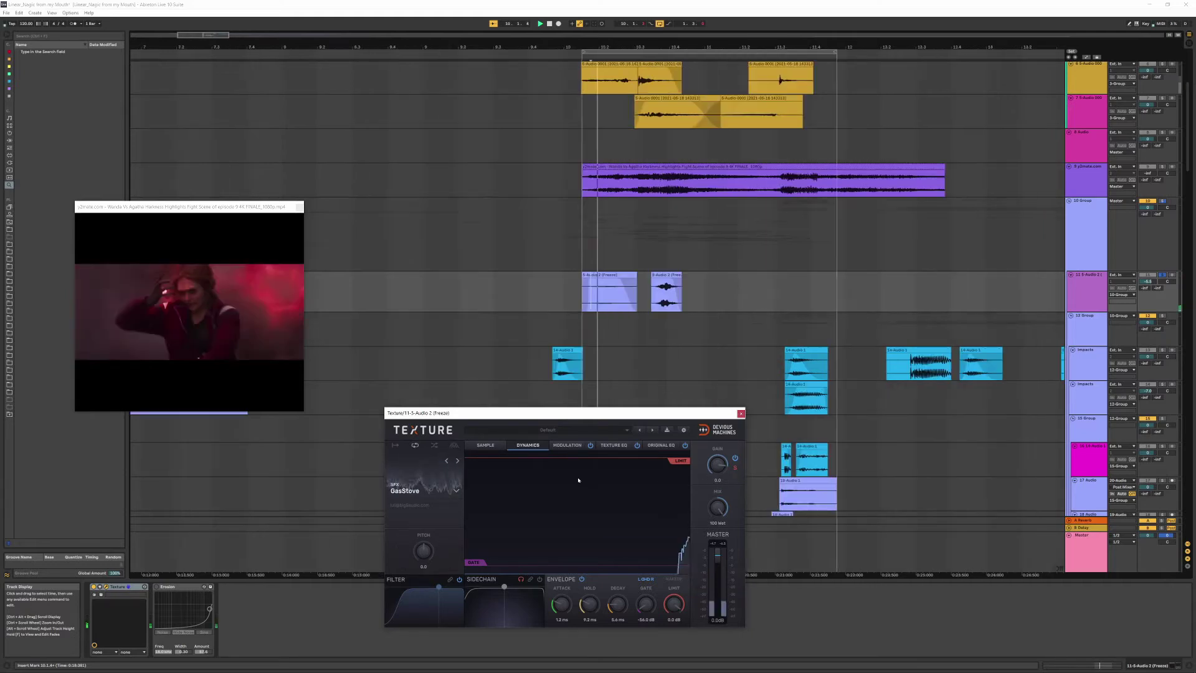
{"action": "left_click", "coordinate": [458, 461]}
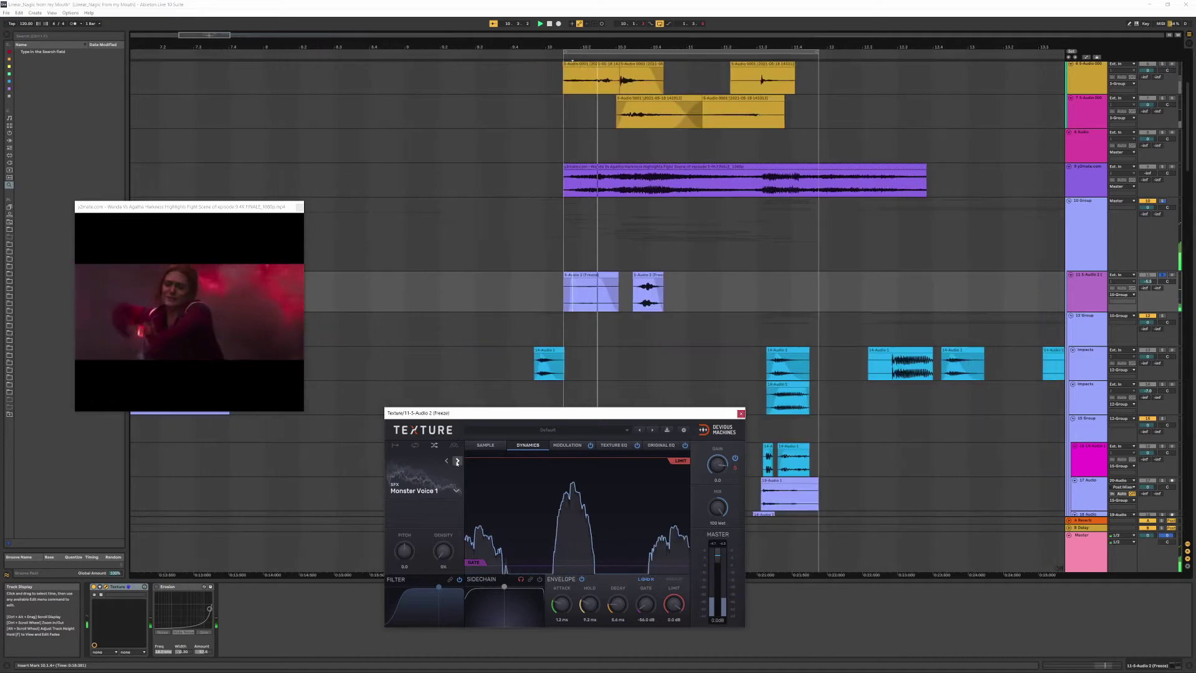
{"action": "left_click", "coordinate": [457, 462]}
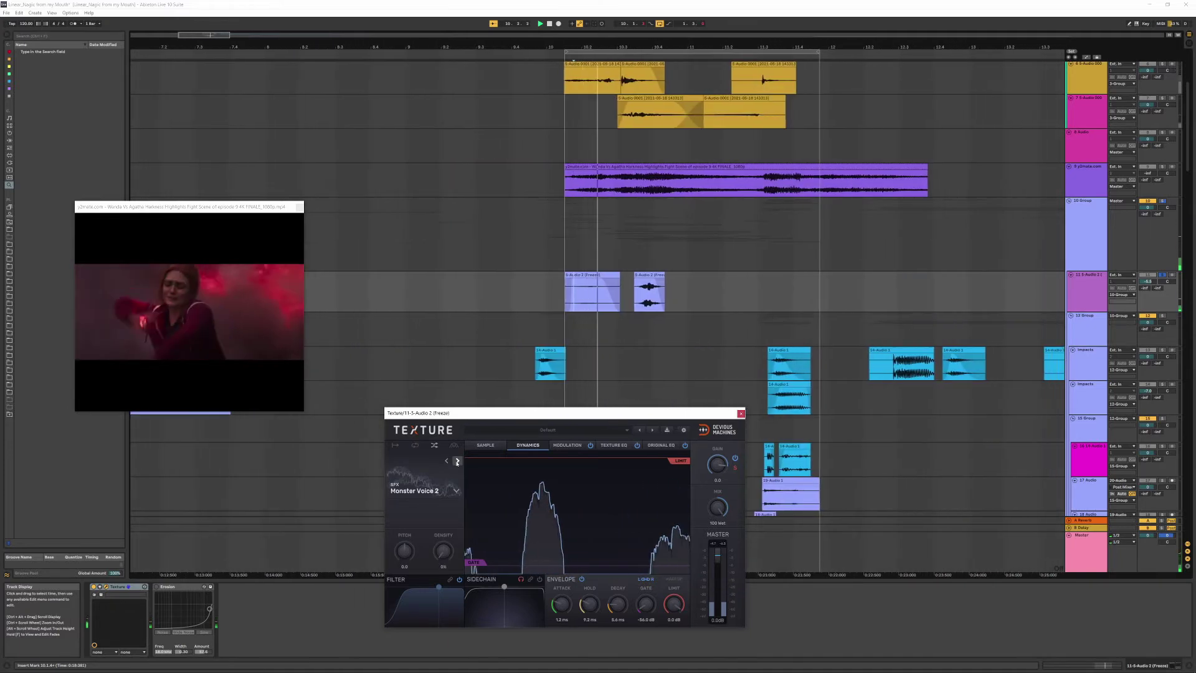
{"action": "left_click", "coordinate": [447, 461]}
{"action": "left_click", "coordinate": [447, 461]}
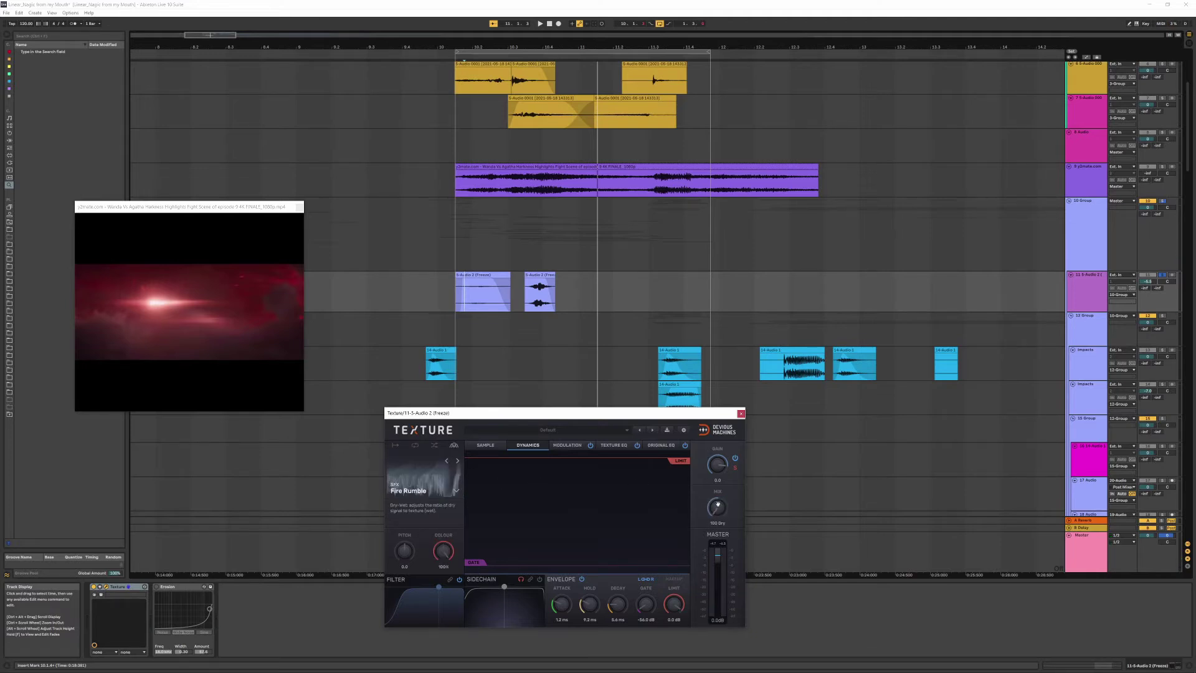
{"action": "key", "text": "space"}
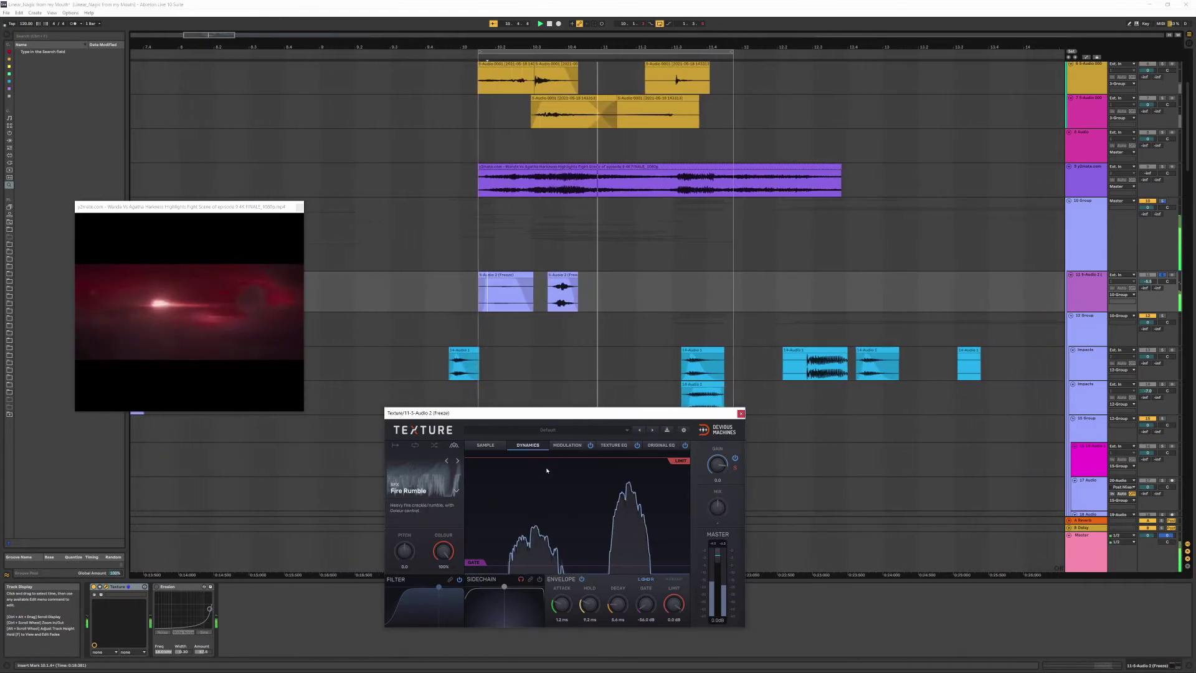
- Try Texture's Ferry Dock source from SFX - Ambience on the frozen clip, and switch back to Fire Rumble from the SFX category
{"action": "left_click", "coordinate": [418, 461]}
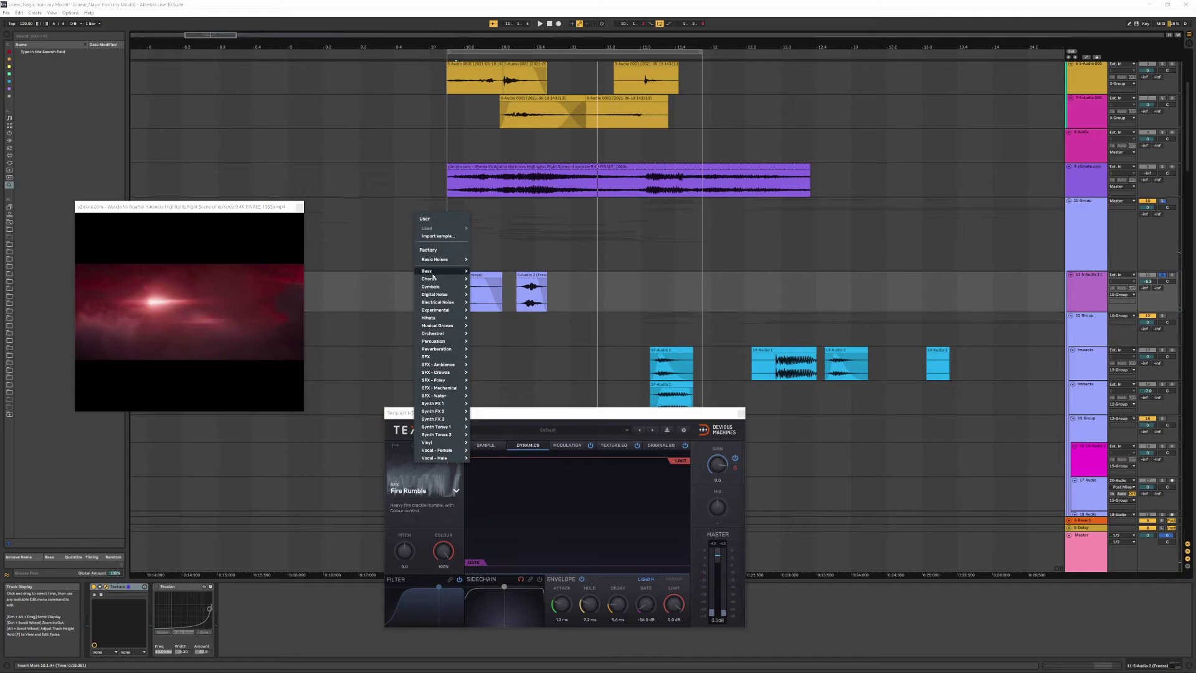
{"action": "mouse_move", "coordinate": [433, 272]}
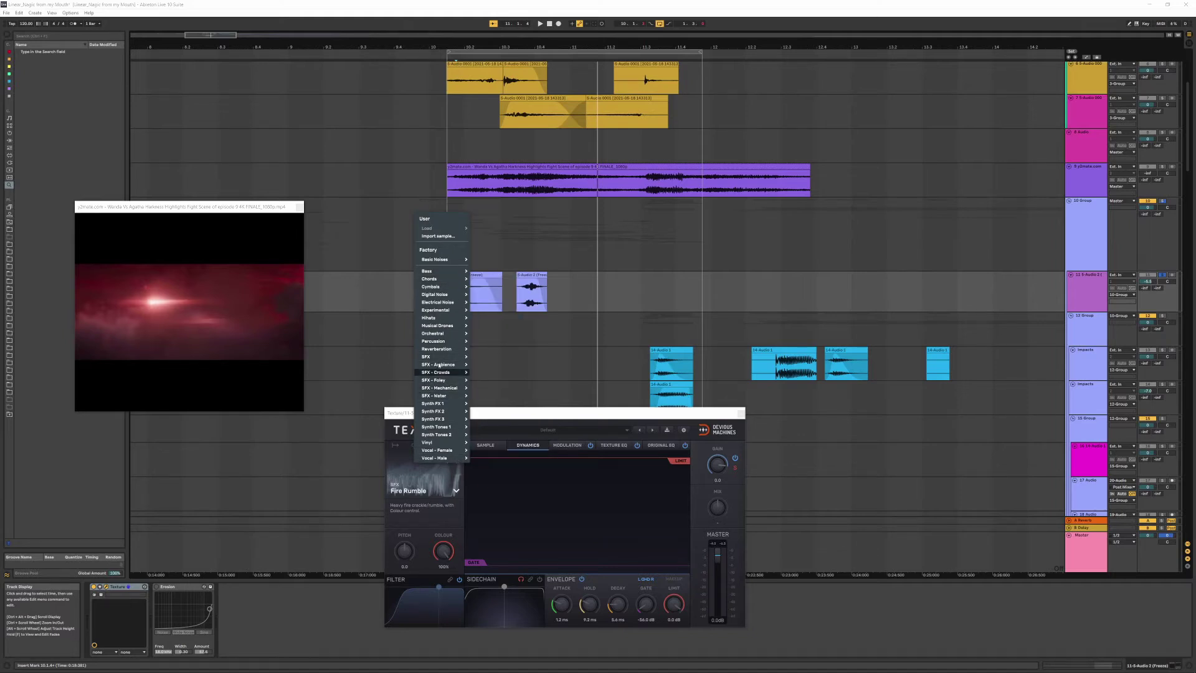
{"action": "left_click", "coordinate": [501, 351]}
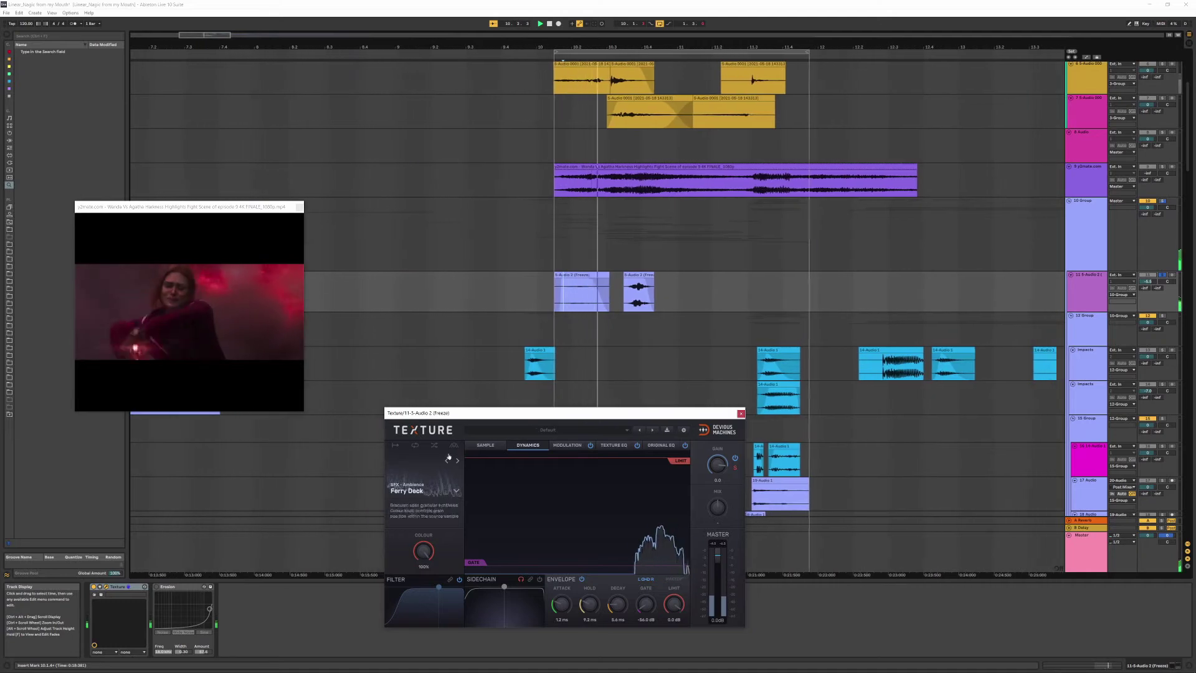
{"action": "left_click", "coordinate": [428, 491]}
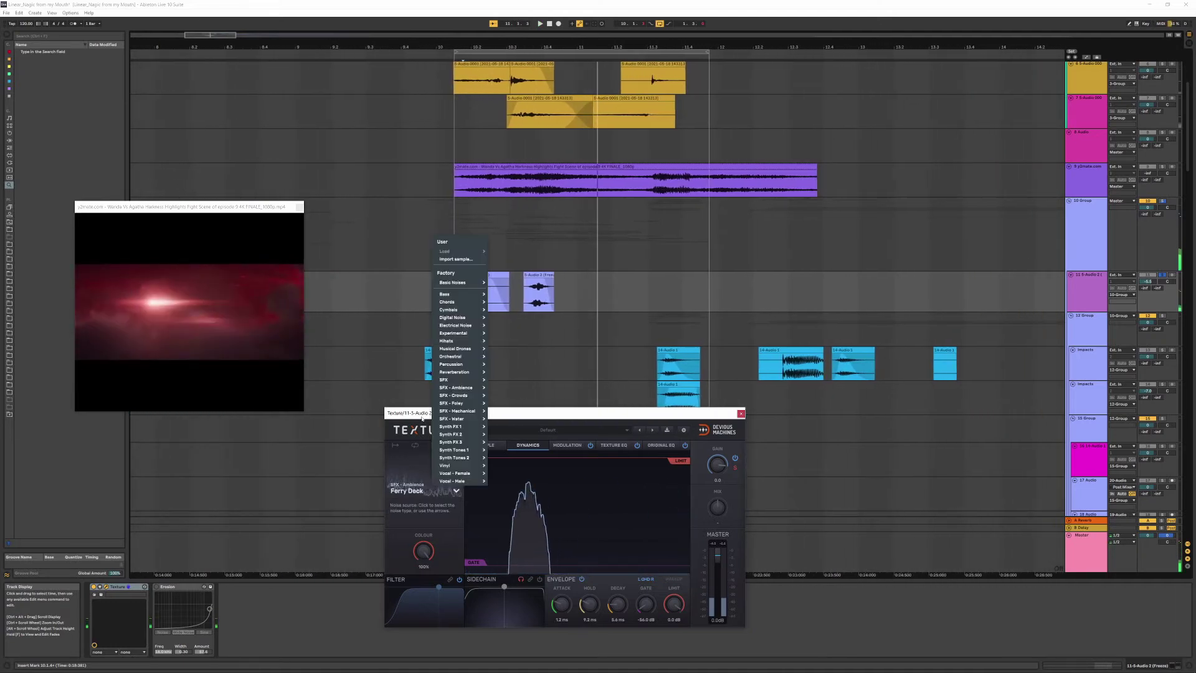
{"action": "mouse_move", "coordinate": [466, 380]}
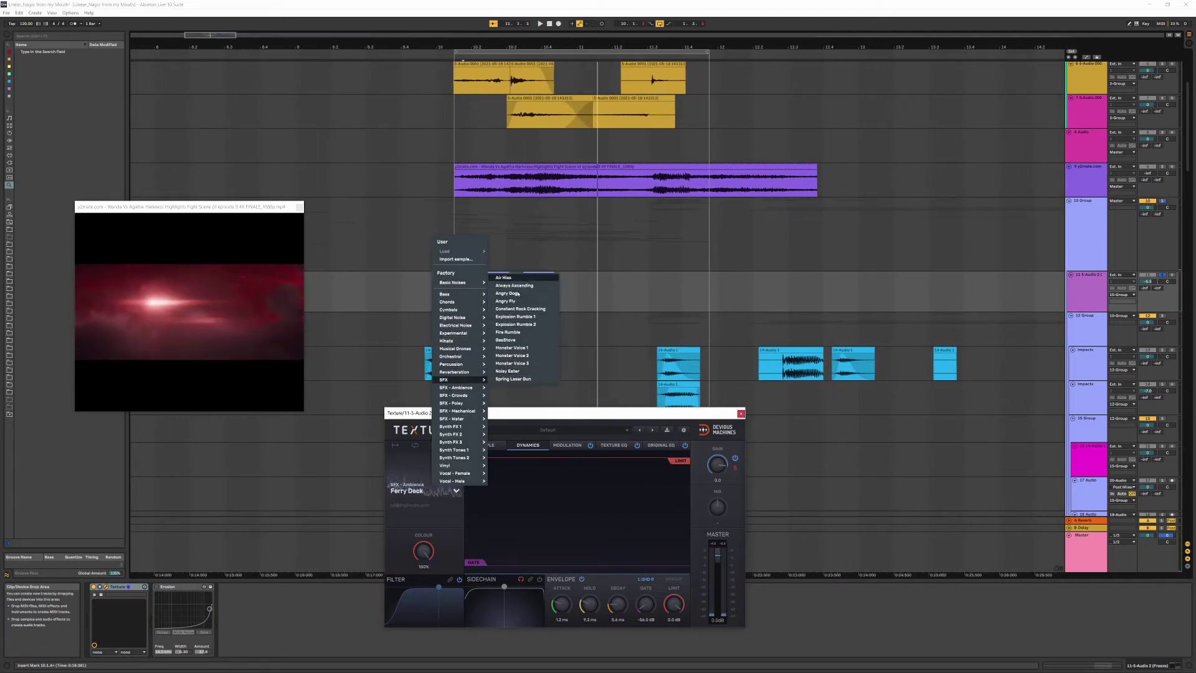
{"action": "left_click", "coordinate": [512, 333]}
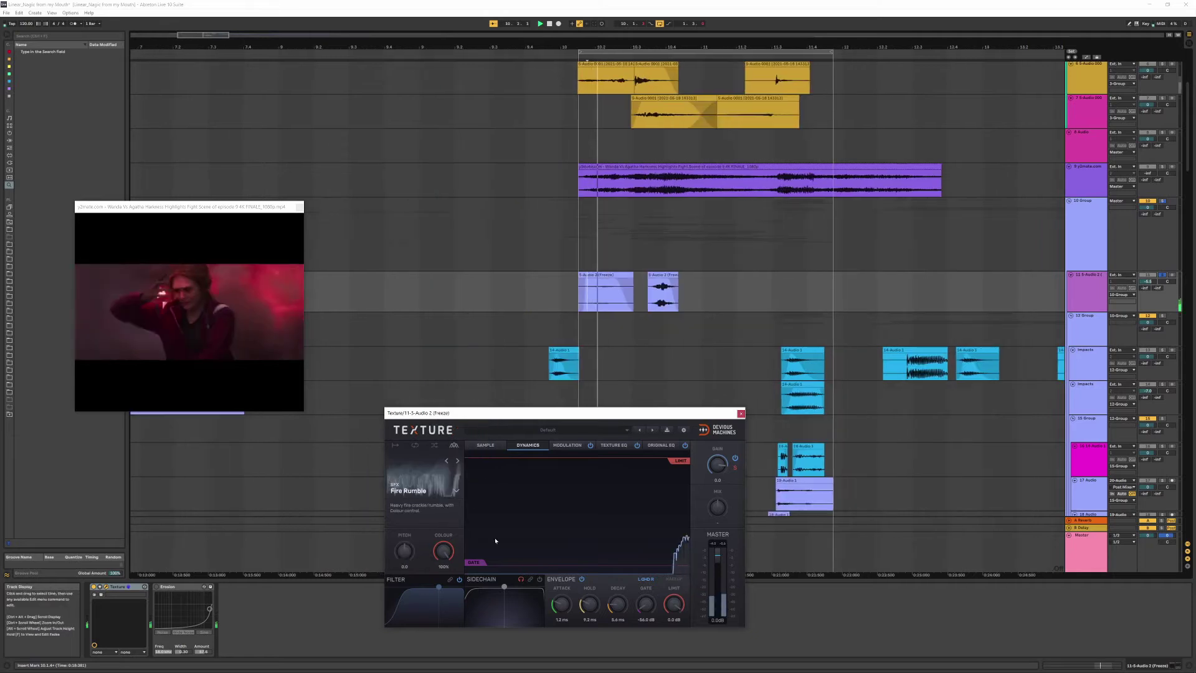
{"action": "key", "text": "space"}
- Solo the 12 Group and audition it from just before the stacked 14-Audio 1 clips shortly after bar 11
{"action": "left_click", "coordinate": [1085, 317]}
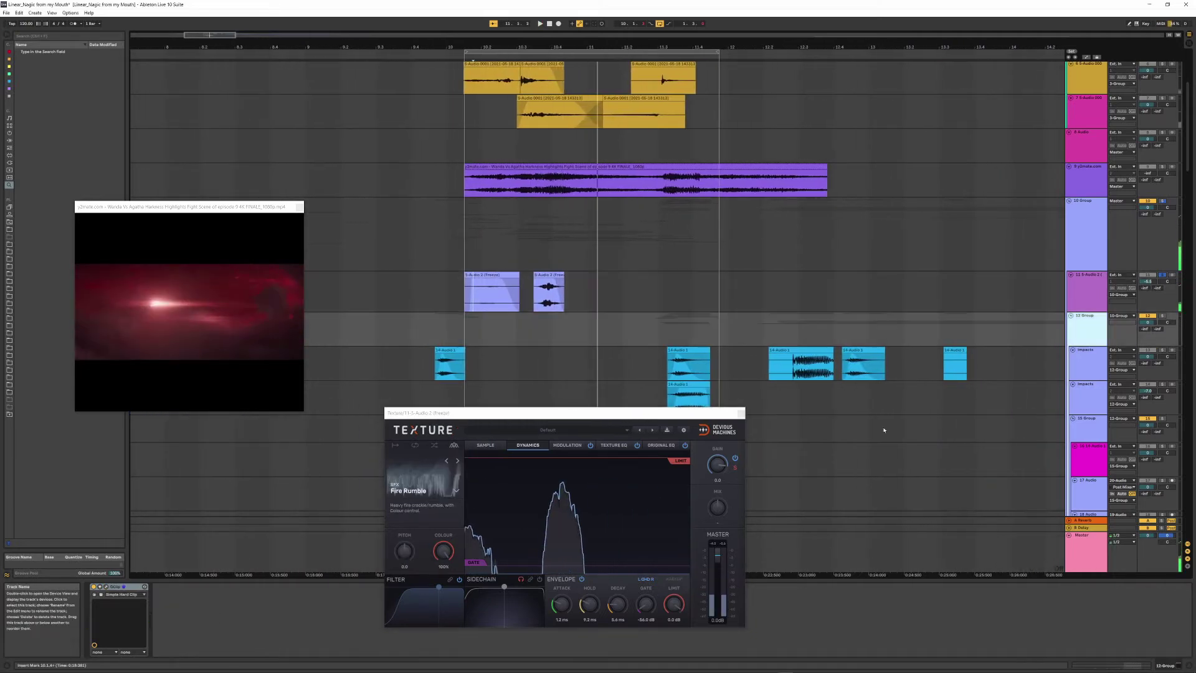
{"action": "left_click", "coordinate": [467, 365]}
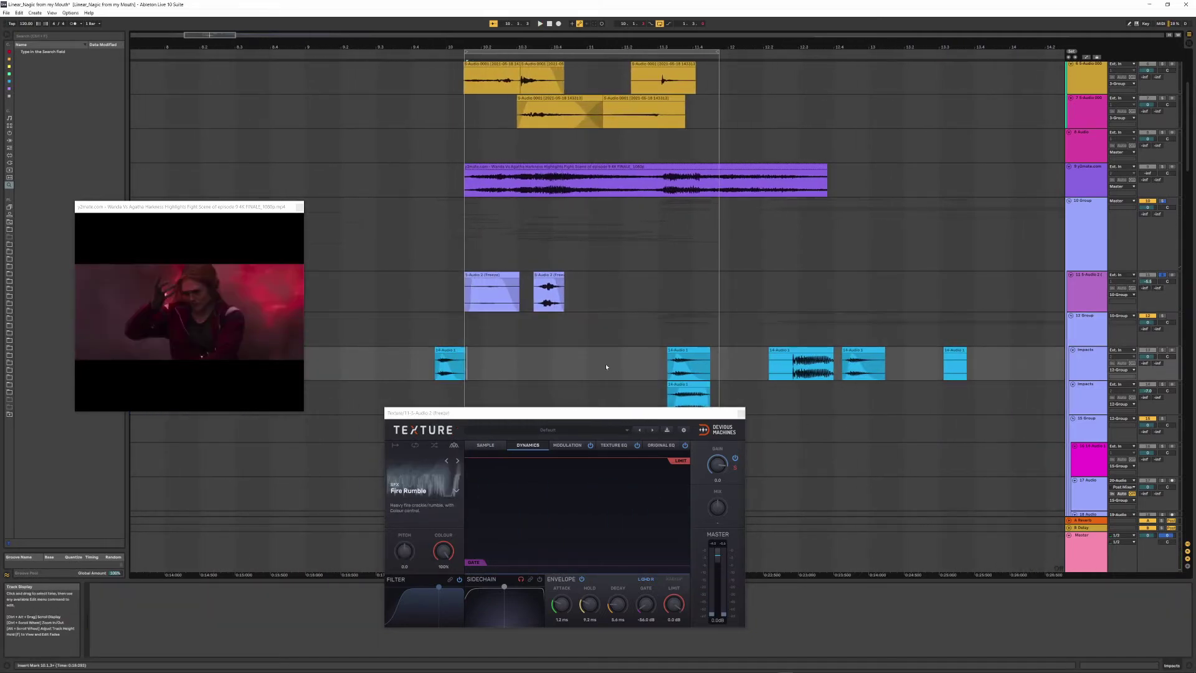
{"action": "left_click", "coordinate": [666, 356]}
{"action": "left_click", "coordinate": [1117, 321]}
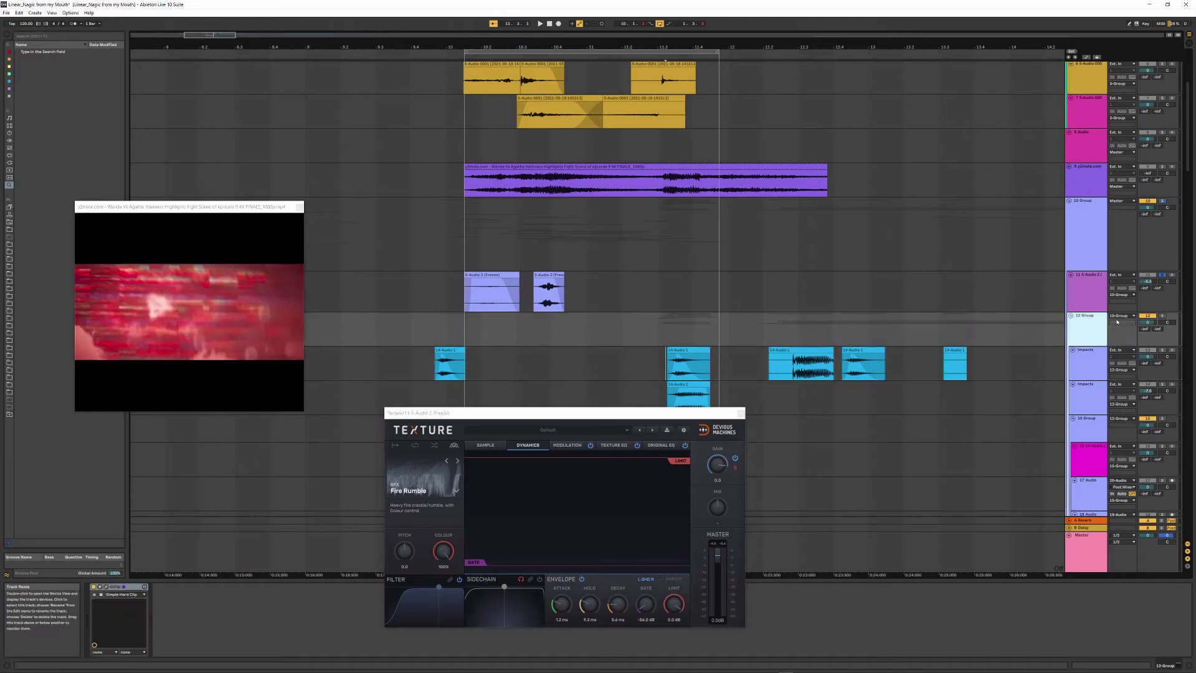
{"action": "left_click", "coordinate": [1161, 316]}
{"action": "scroll", "coordinate": [758, 346], "scroll_direction": "down", "scroll_amount": 1}
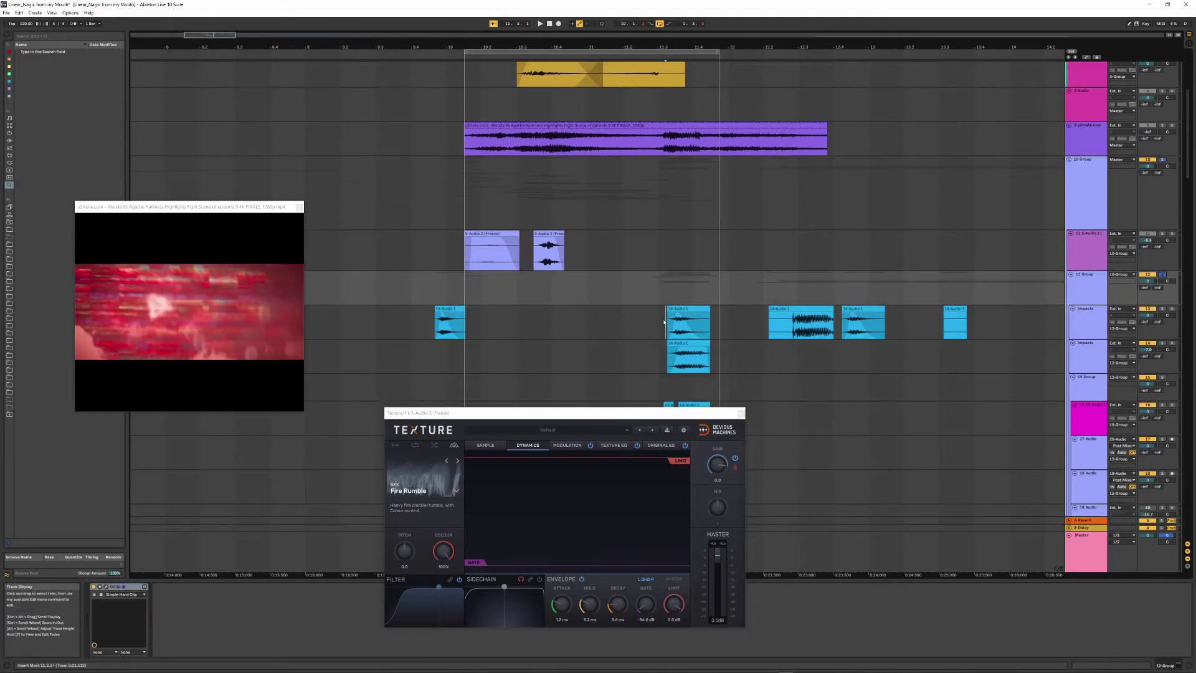
{"action": "left_click", "coordinate": [664, 322]}
{"action": "key", "text": "space"}
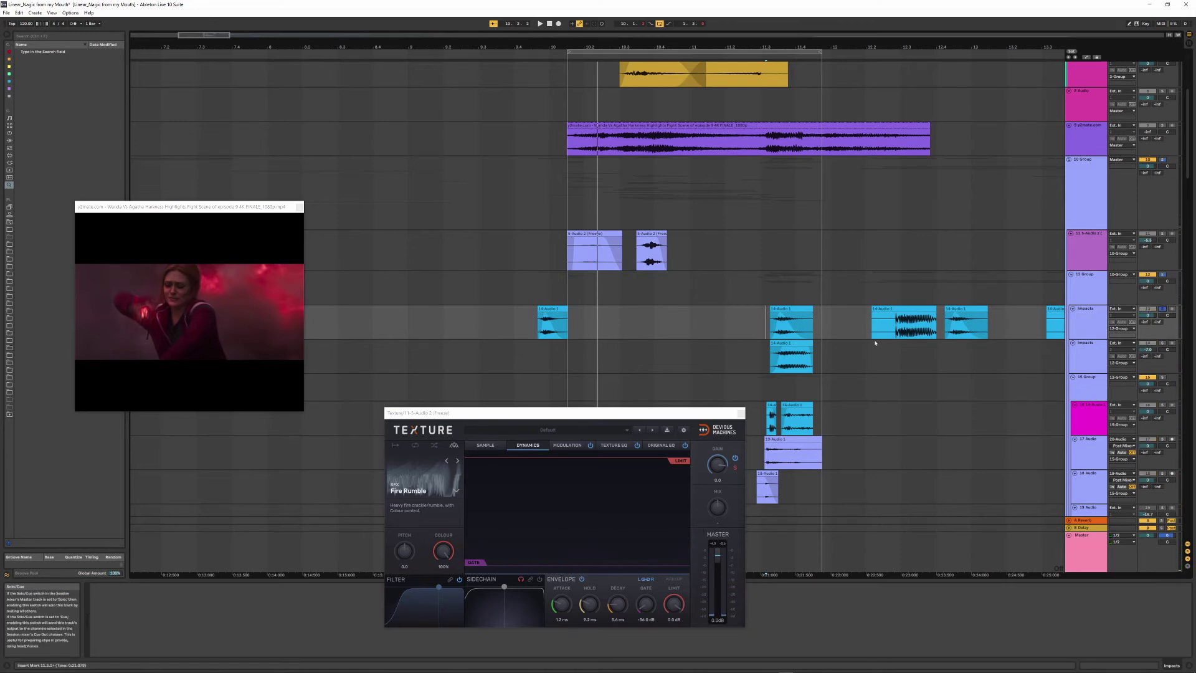
- Audition the stacked clips on the two Impacts tracks, show the second track's effects chain, and close Texture's window
{"action": "left_click", "coordinate": [789, 310]}
{"action": "key", "text": "space"}
{"action": "key", "text": "space"}
{"action": "key", "text": "space"}
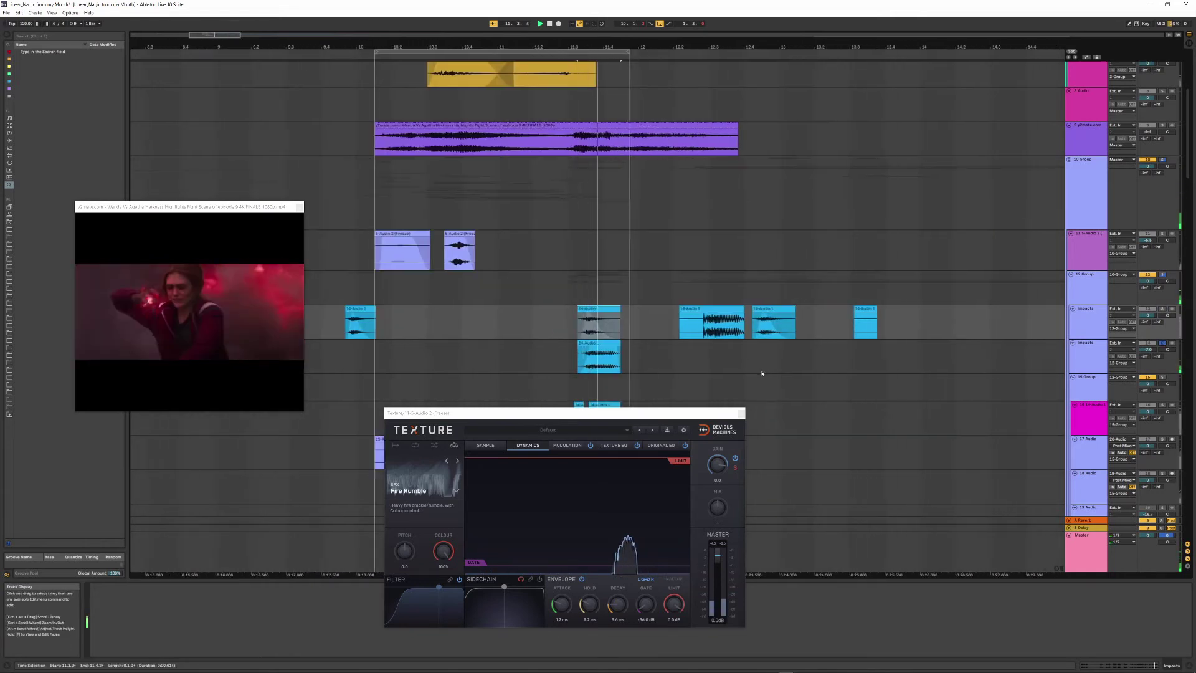
{"action": "key", "text": "space"}
{"action": "left_click", "coordinate": [1085, 349]}
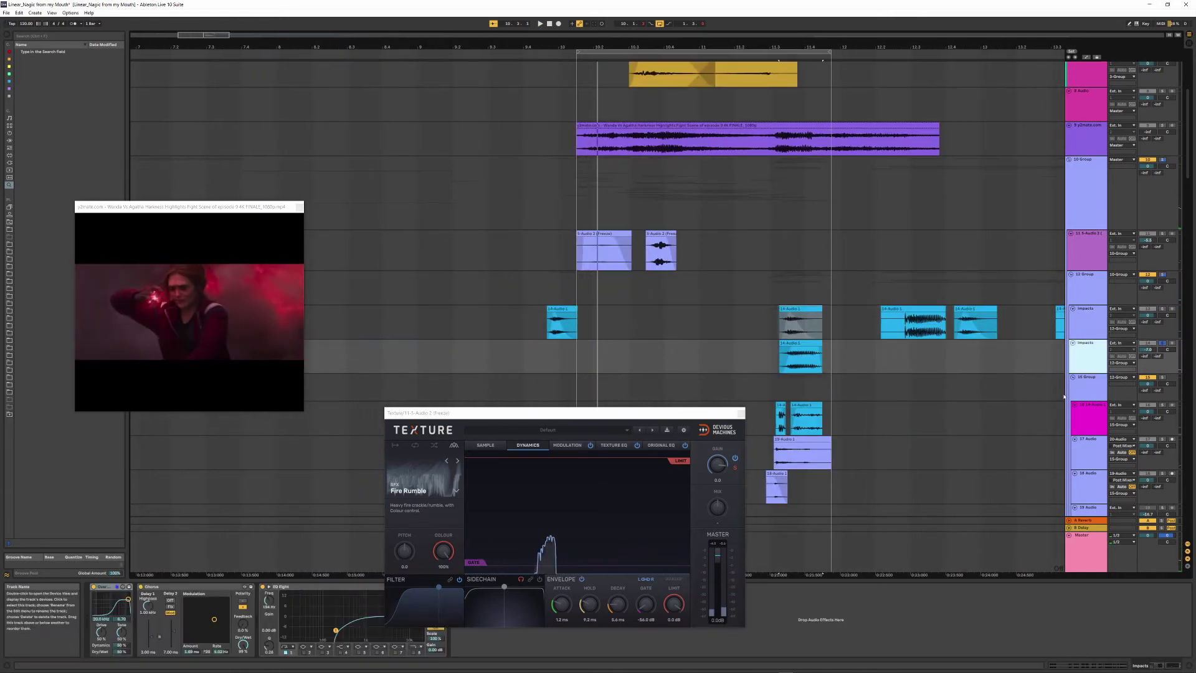
{"action": "left_click", "coordinate": [740, 414]}
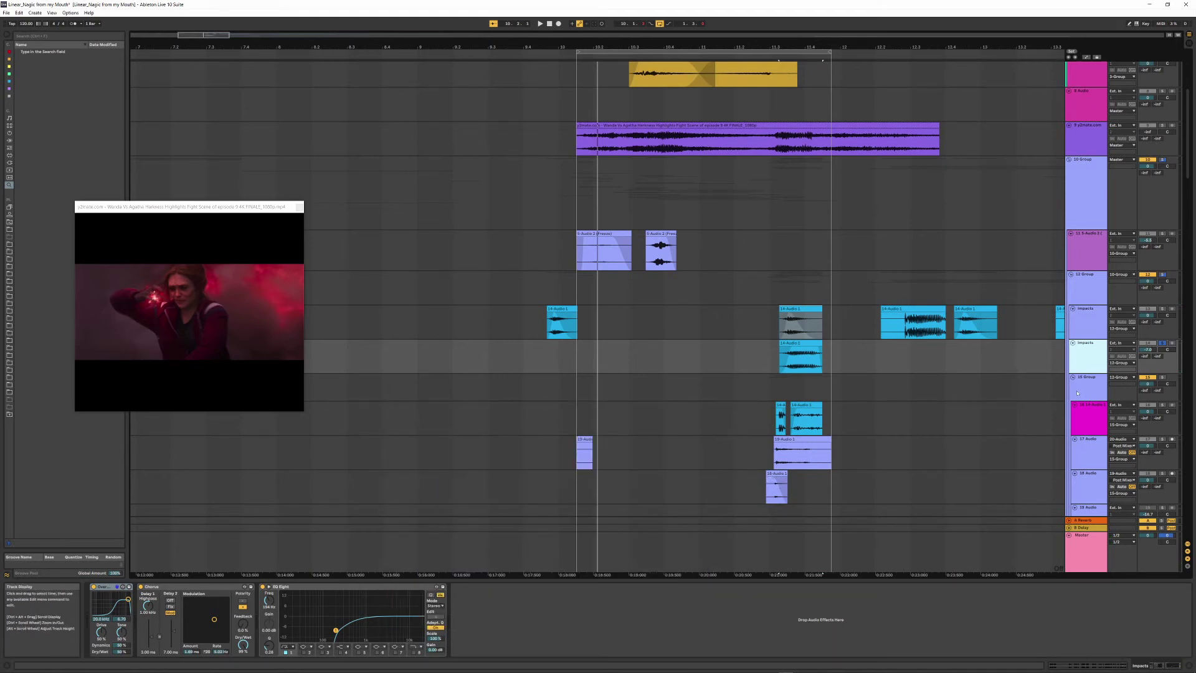
- Solo the magenta audio track in the nested 16 Group and audition it from just before its two short clips
{"action": "left_click", "coordinate": [1104, 430]}
{"action": "left_click", "coordinate": [1163, 406]}
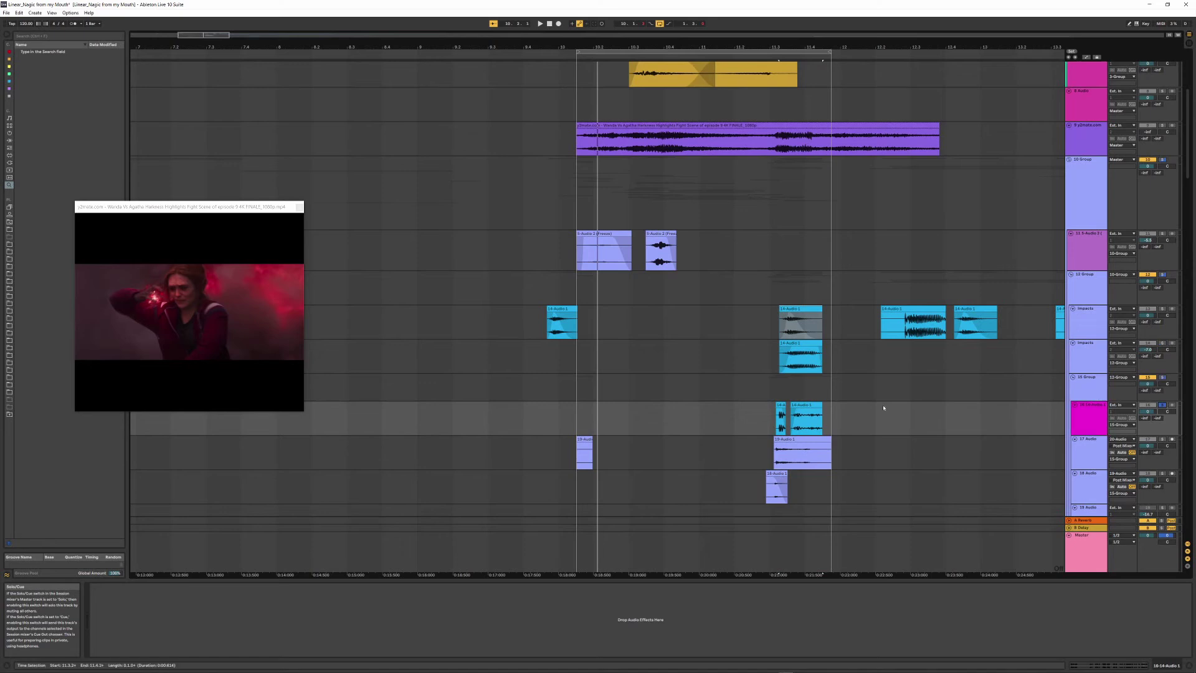
{"action": "left_click", "coordinate": [768, 417]}
{"action": "key", "text": "space"}
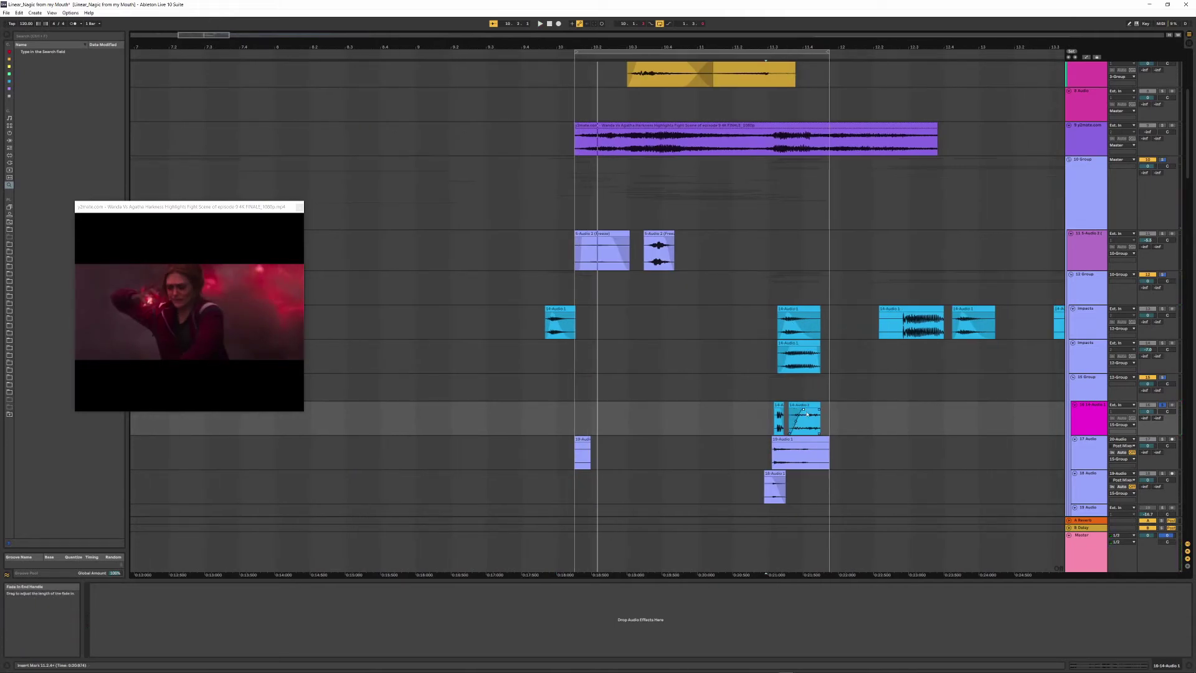
- Solo the 17-Audio track and audition its long clip shortly after bar 11
{"action": "left_click", "coordinate": [1068, 446]}
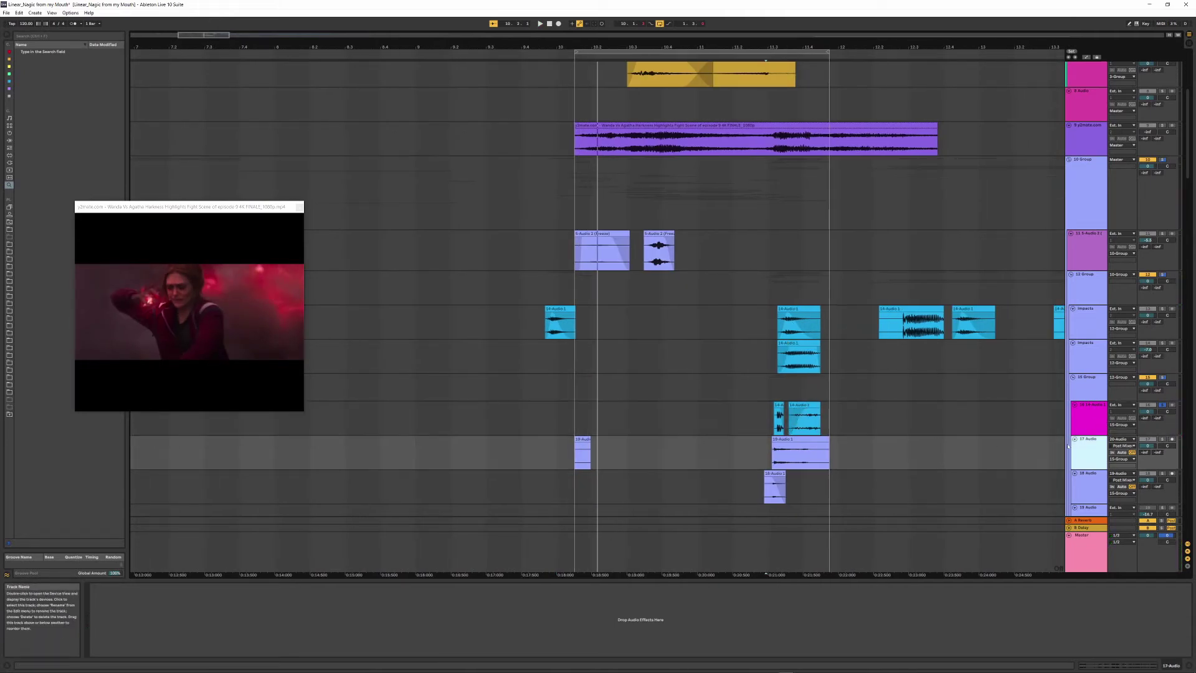
{"action": "left_click", "coordinate": [812, 449]}
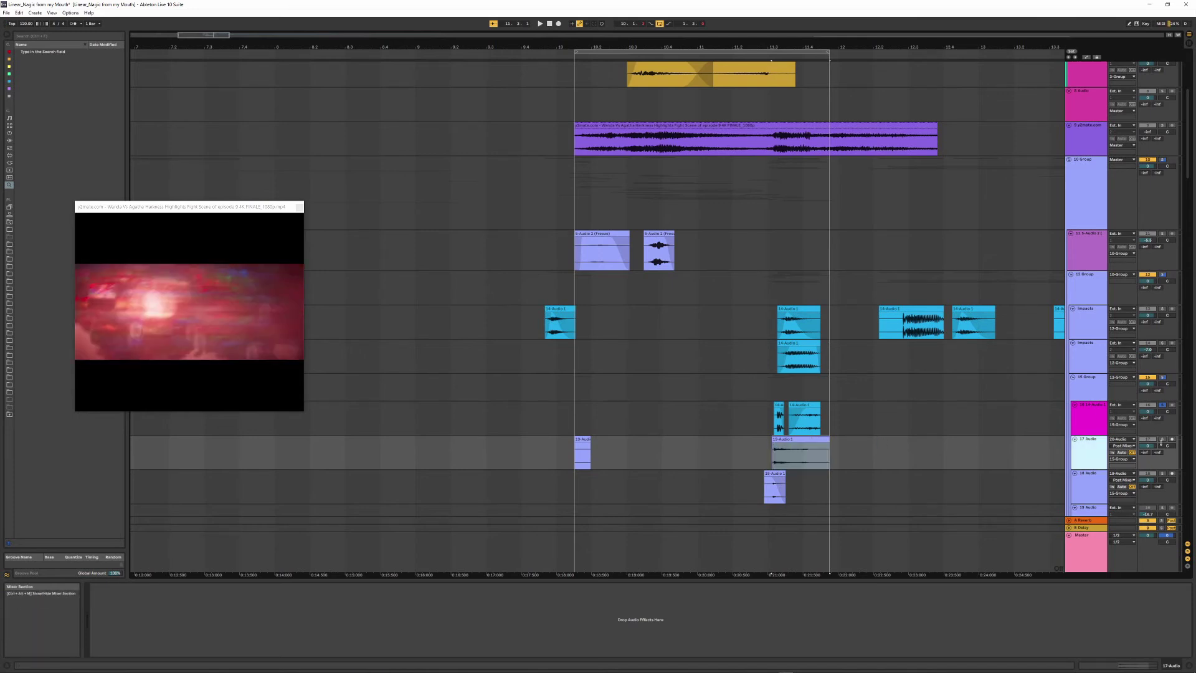
{"action": "scroll", "coordinate": [789, 424], "scroll_direction": "down", "scroll_amount": 2}
{"action": "left_click", "coordinate": [771, 386]}
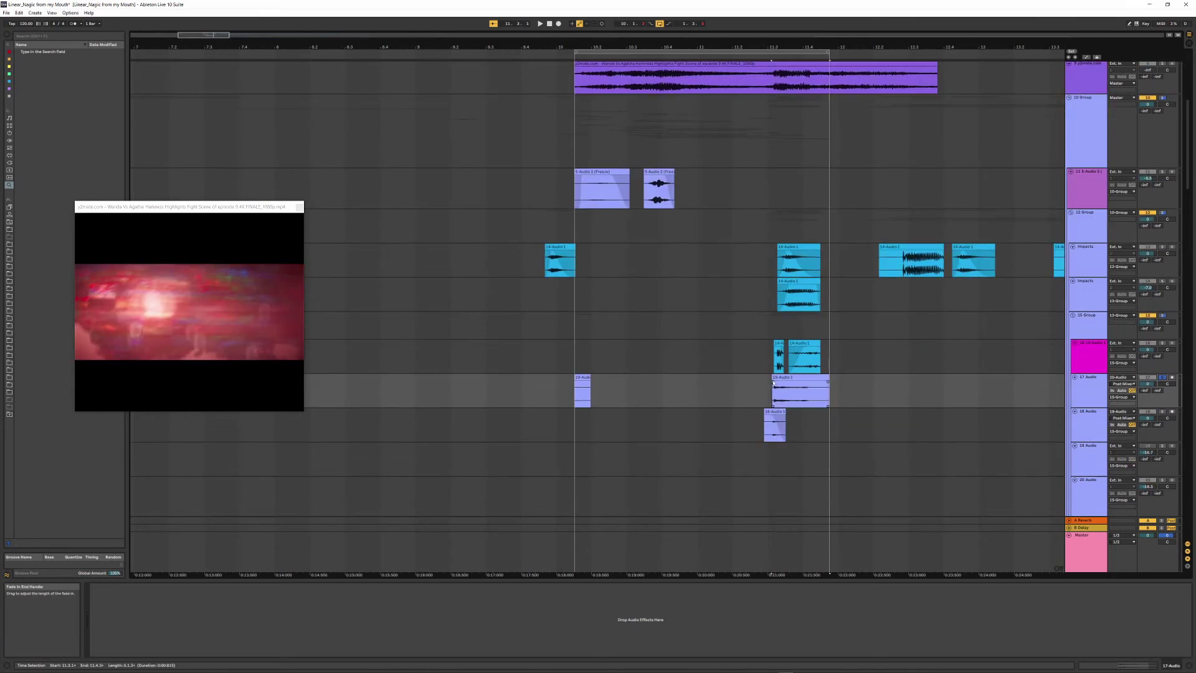
{"action": "left_click_drag", "start_coordinate": [797, 45], "coordinate": [752, 137]}
{"action": "key", "text": "space"}
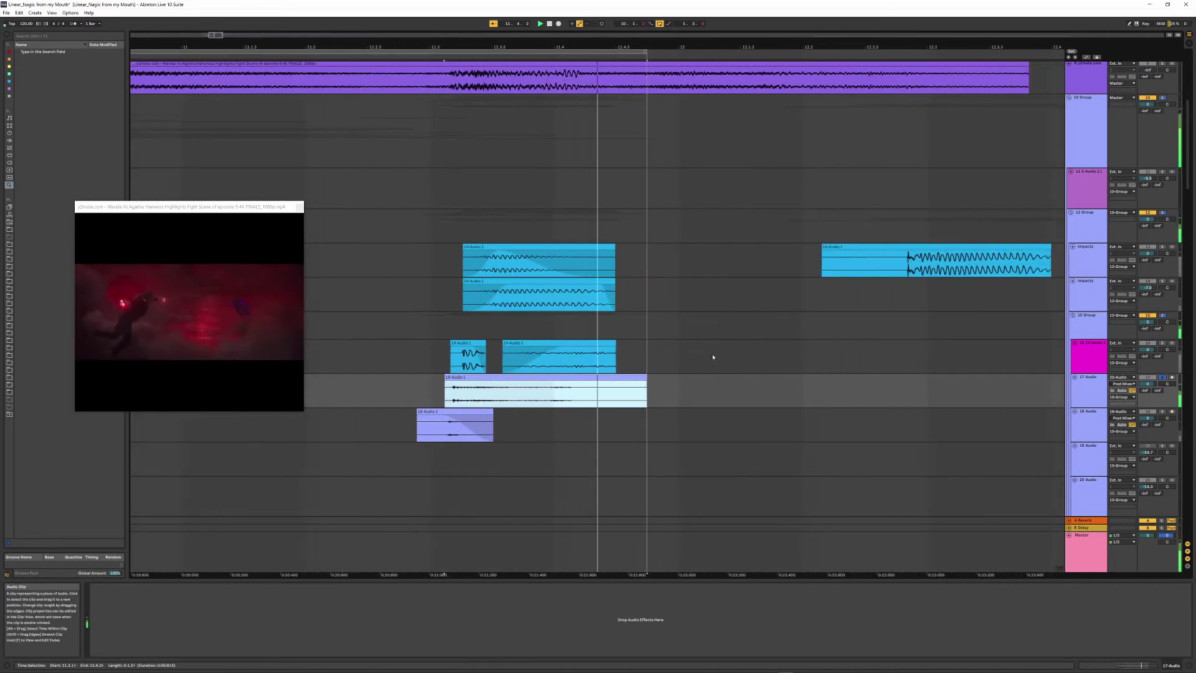
{"action": "key", "text": "space"}
{"action": "key", "text": "space"}
- Solo the 18-Audio track and audition its short clip from where the sound begins
{"action": "left_click_drag", "start_coordinate": [688, 47], "coordinate": [688, 2]}
{"action": "scroll", "coordinate": [608, 59], "scroll_direction": "down", "scroll_amount": 1}
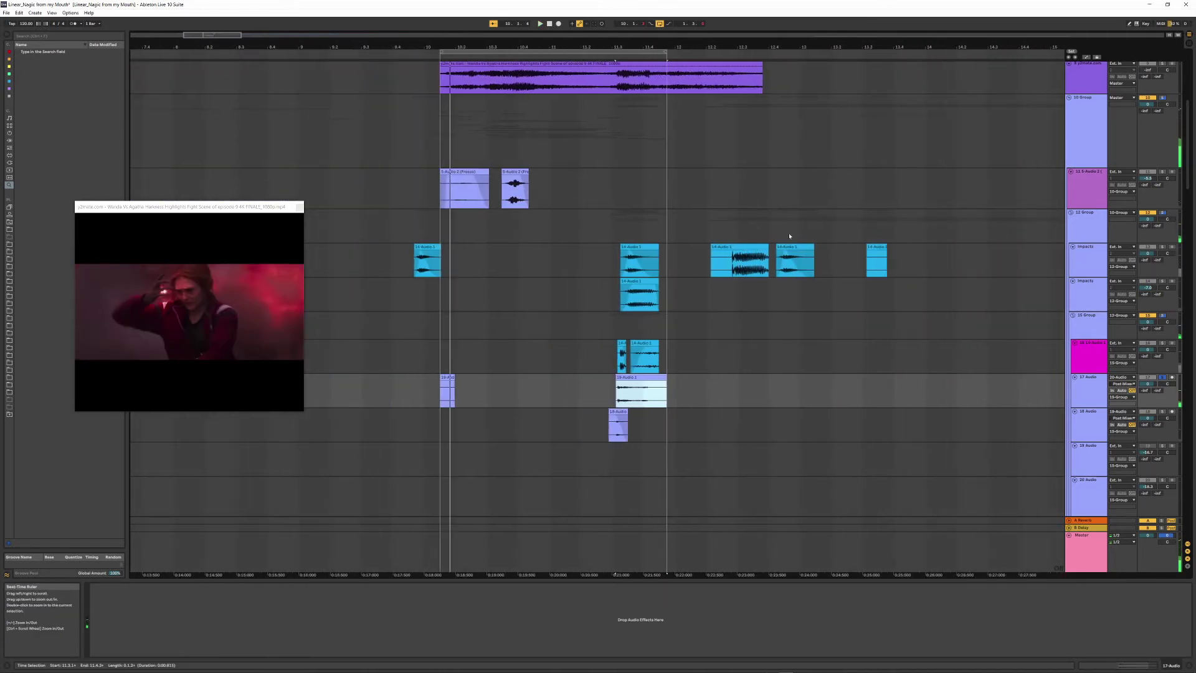
{"action": "left_click", "coordinate": [726, 258]}
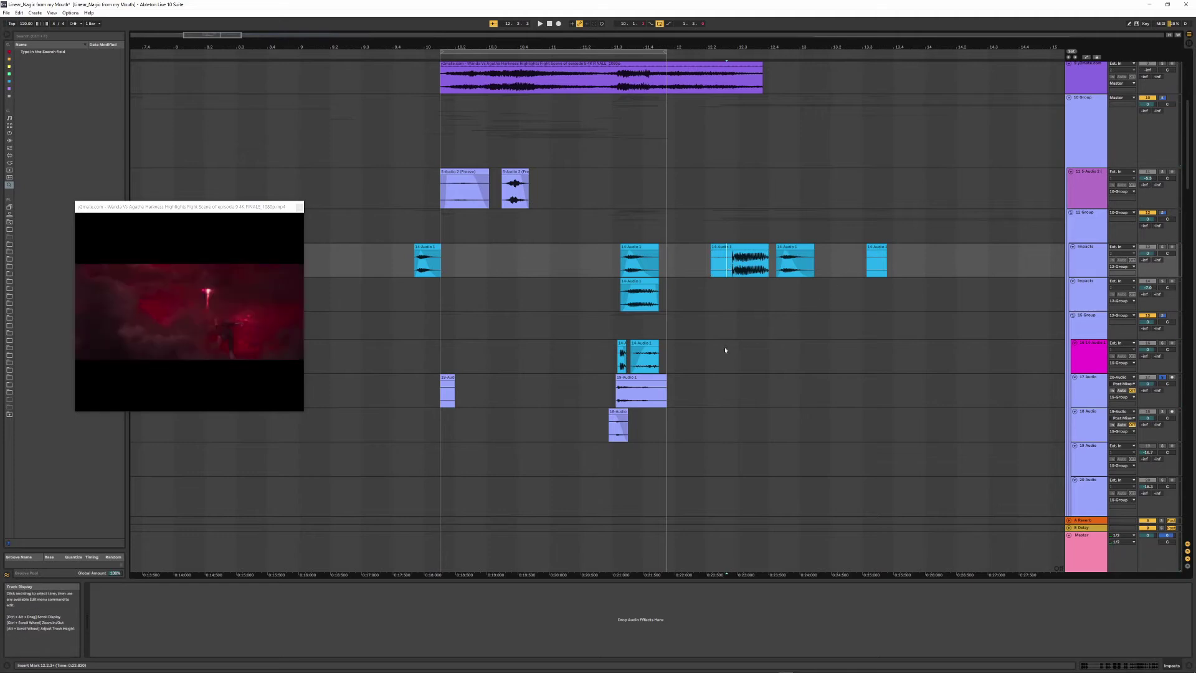
{"action": "left_click", "coordinate": [617, 425]}
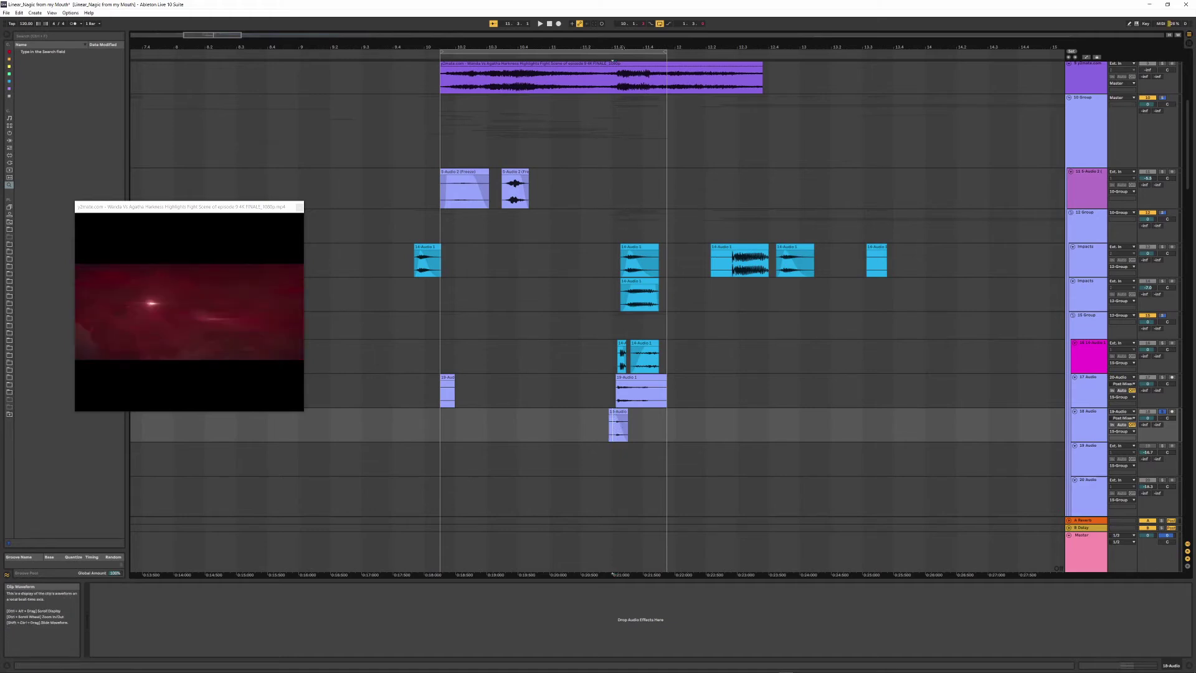
{"action": "left_click_drag", "start_coordinate": [622, 47], "coordinate": [655, 254]}
{"action": "left_click", "coordinate": [596, 438]}
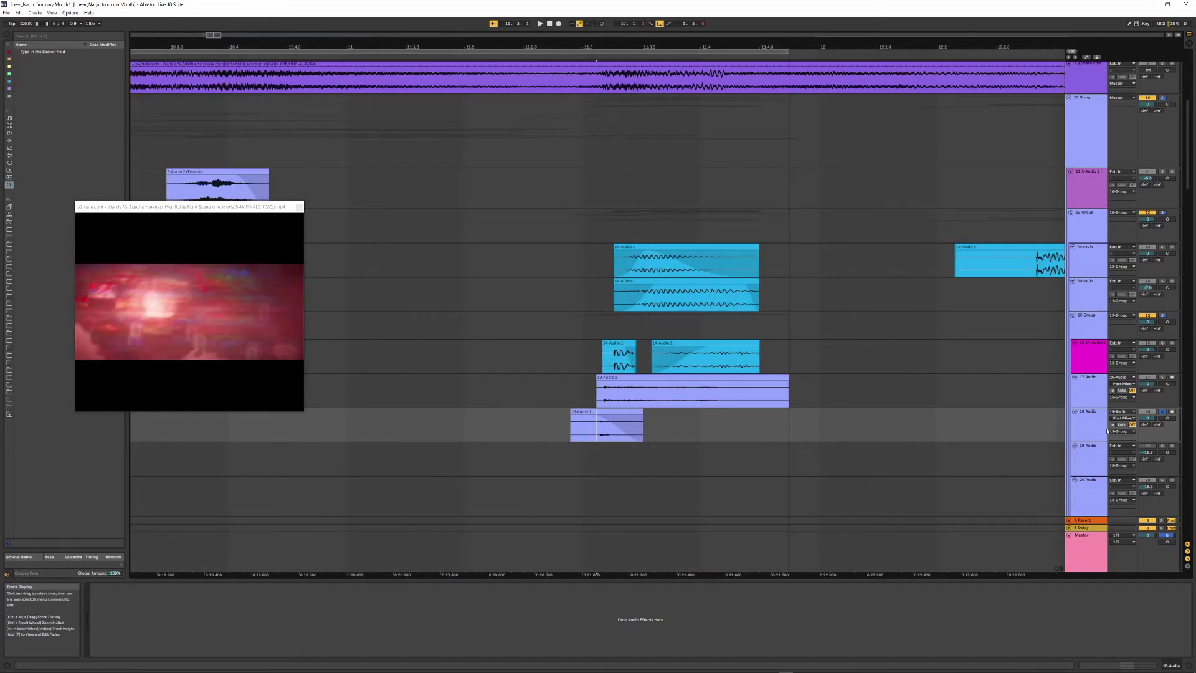
{"action": "key", "text": "space"}
{"action": "key", "text": "space"}
{"action": "key", "text": "space"}
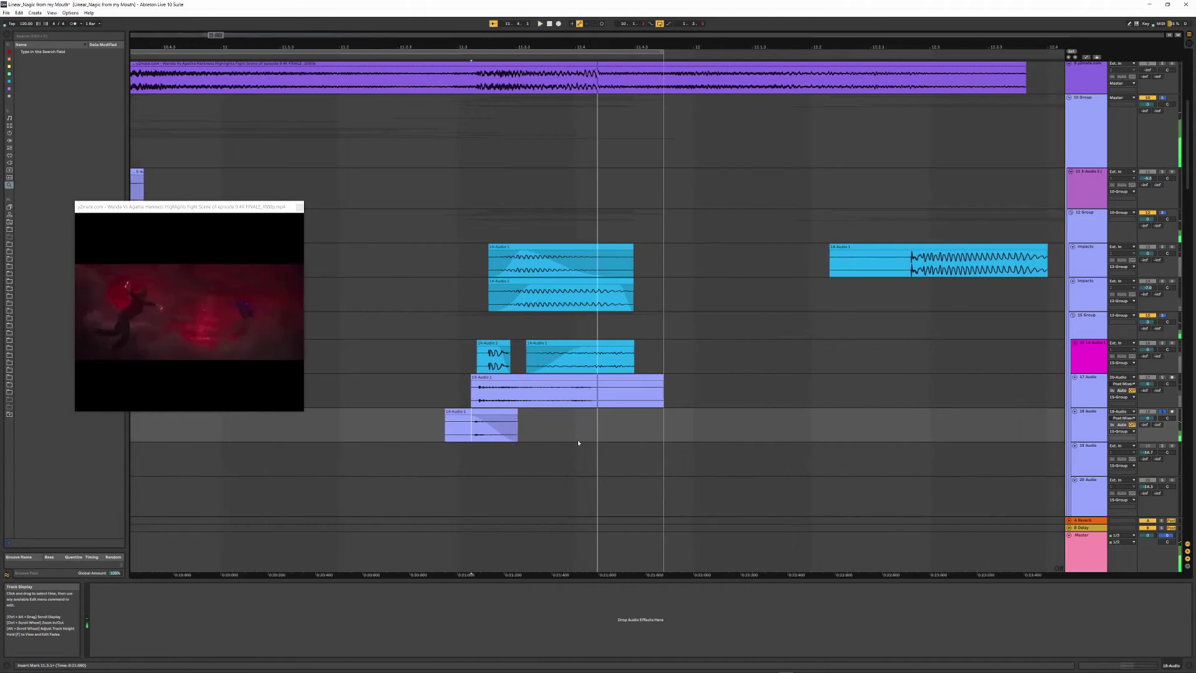
- Extend the end of the 18-Audio clip to audition its tail, trim it back to about its former length, and replay it
{"action": "left_click_drag", "start_coordinate": [515, 412], "coordinate": [605, 411]}
{"action": "key", "text": "space"}
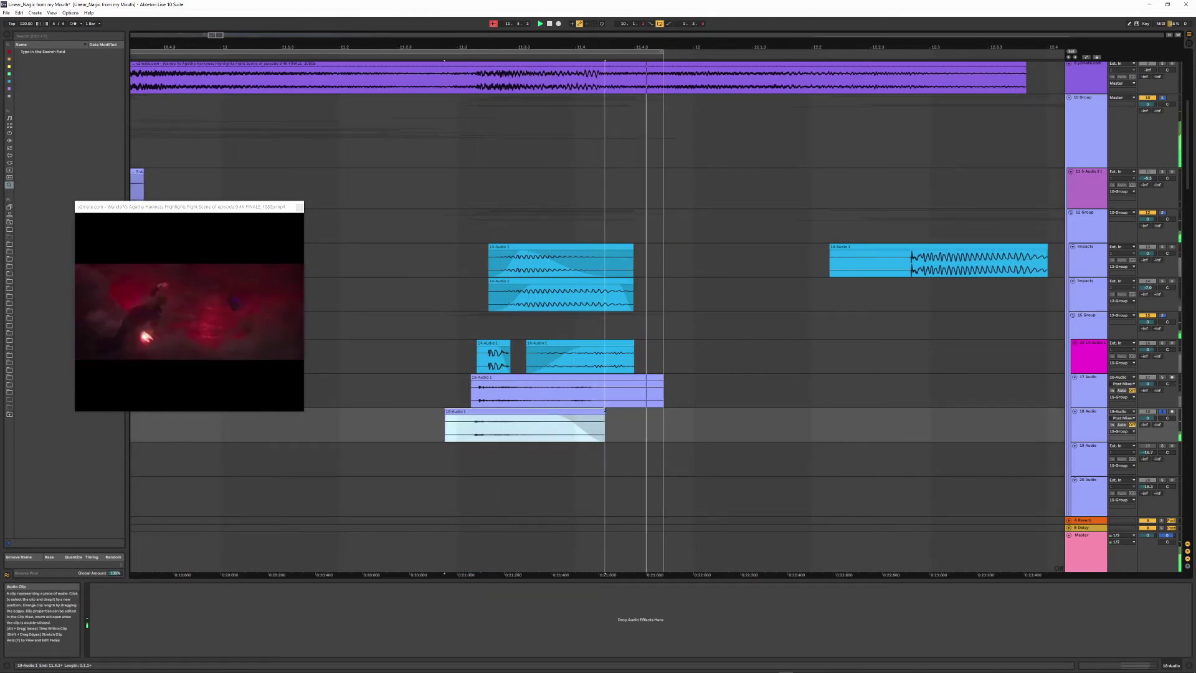
{"action": "key", "text": "space"}
{"action": "left_click_drag", "start_coordinate": [605, 412], "coordinate": [525, 411]}
{"action": "left_click", "coordinate": [481, 427]}
{"action": "left_click", "coordinate": [518, 414]}
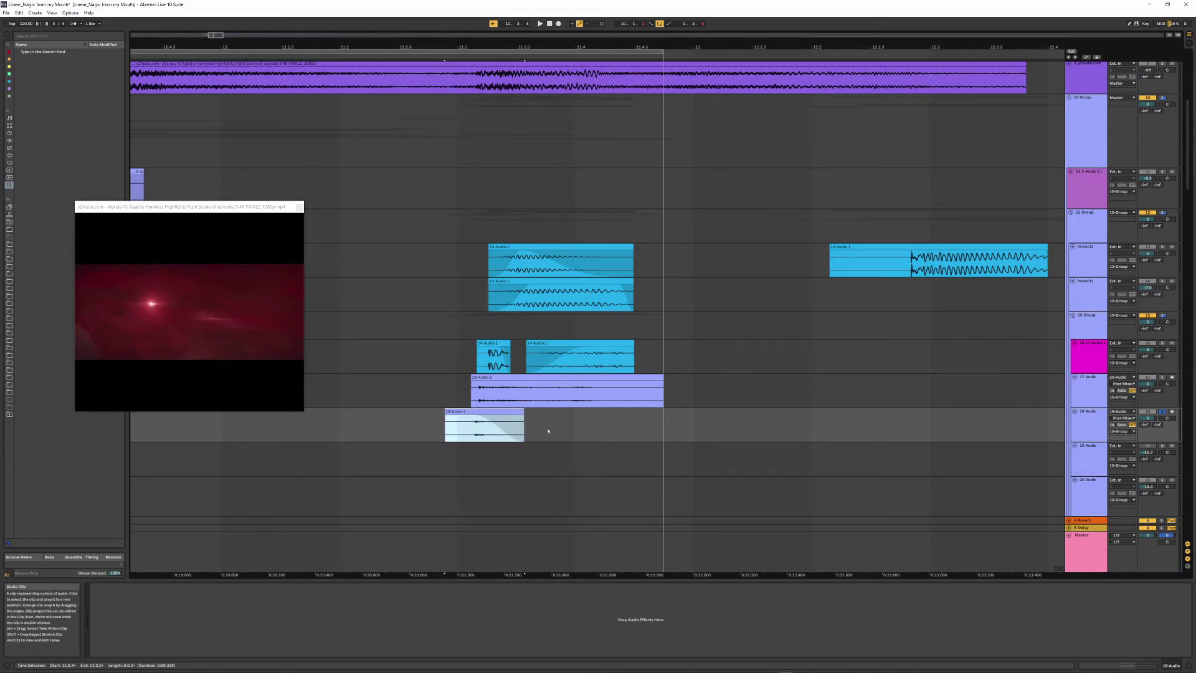
{"action": "left_click", "coordinate": [498, 440]}
{"action": "key", "text": "space"}
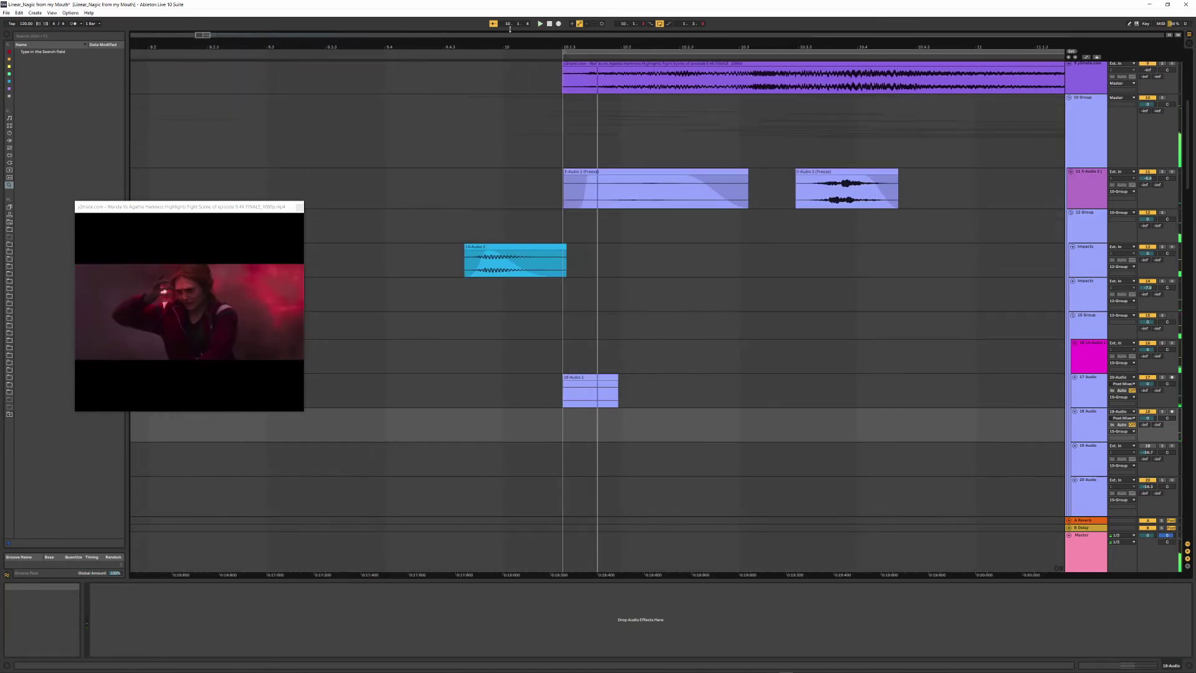
- Select the nested group's audio tracks from the magenta track down to 20-Audio
{"action": "left_click_drag", "start_coordinate": [558, 34], "coordinate": [484, 15]}
{"action": "scroll", "coordinate": [897, 187], "scroll_direction": "down", "scroll_amount": 2}
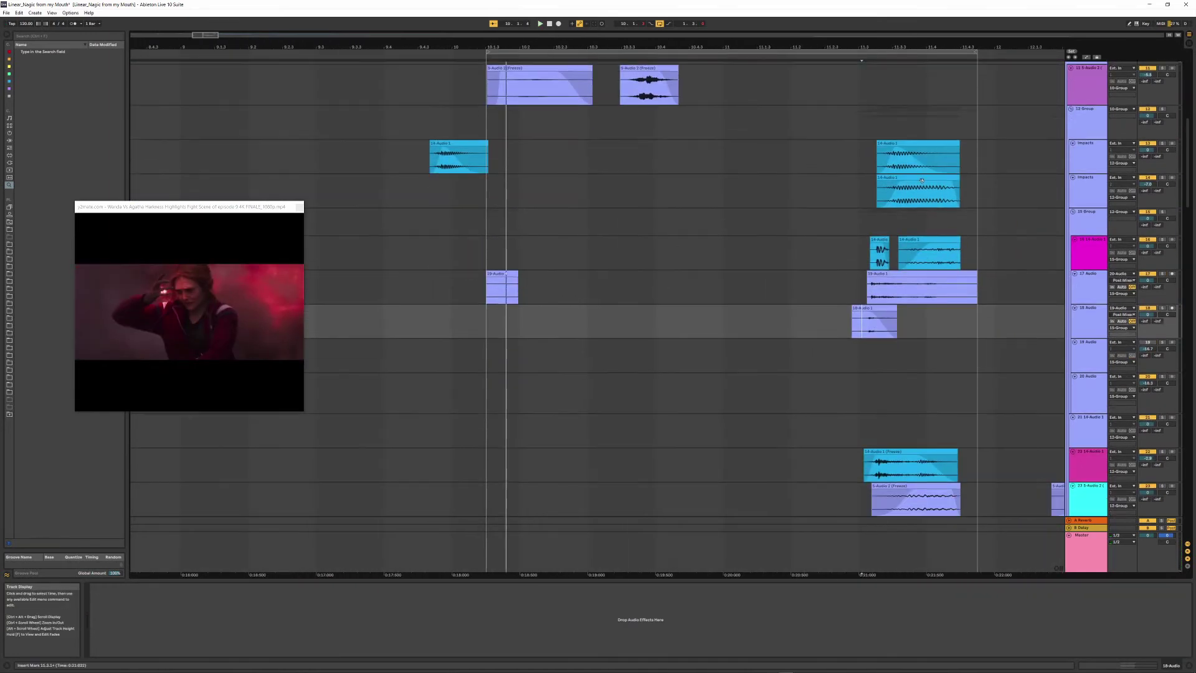
{"action": "left_click", "coordinate": [1083, 433]}
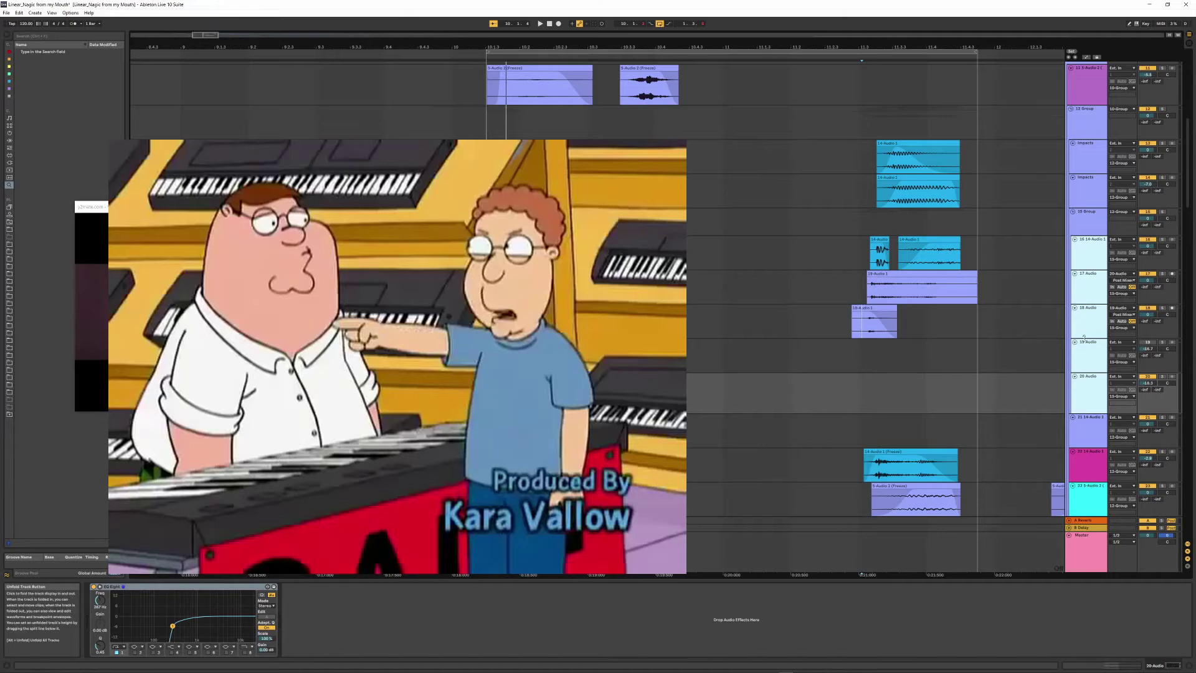
- Solo the magenta 22-14-Audio track and audition its short frozen clip just after bar 11
{"action": "left_click", "coordinate": [1084, 462]}
{"action": "left_click", "coordinate": [873, 466]}
{"action": "left_click", "coordinate": [1162, 451]}
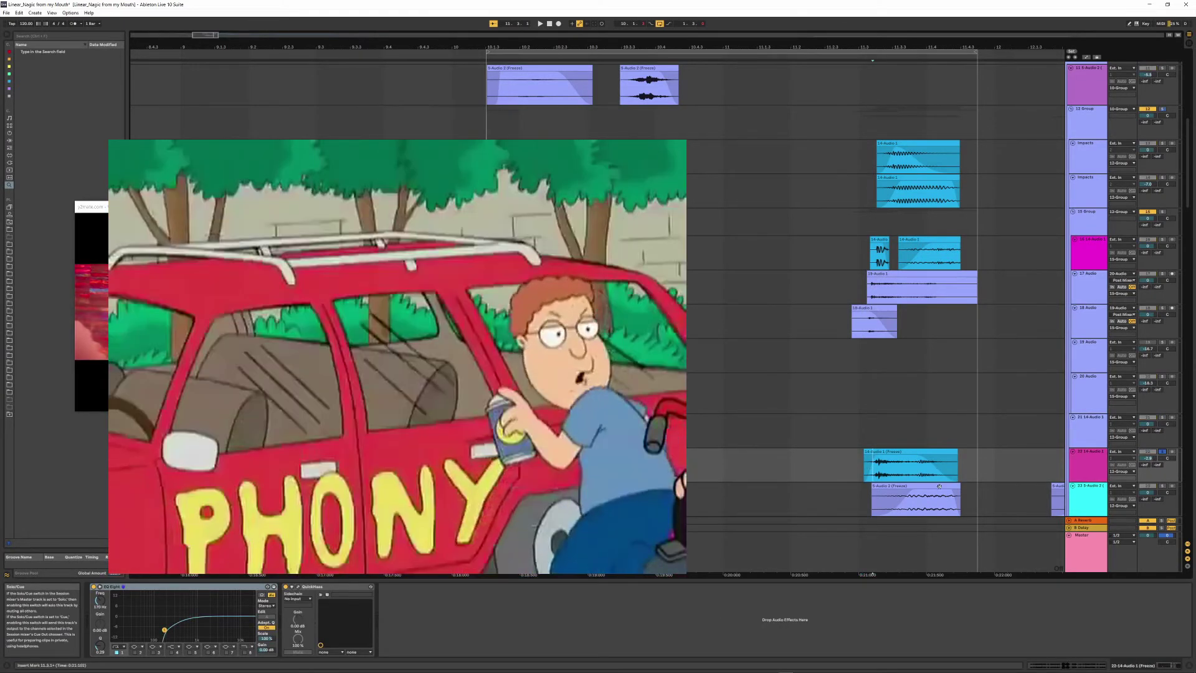
{"action": "key", "text": "space"}
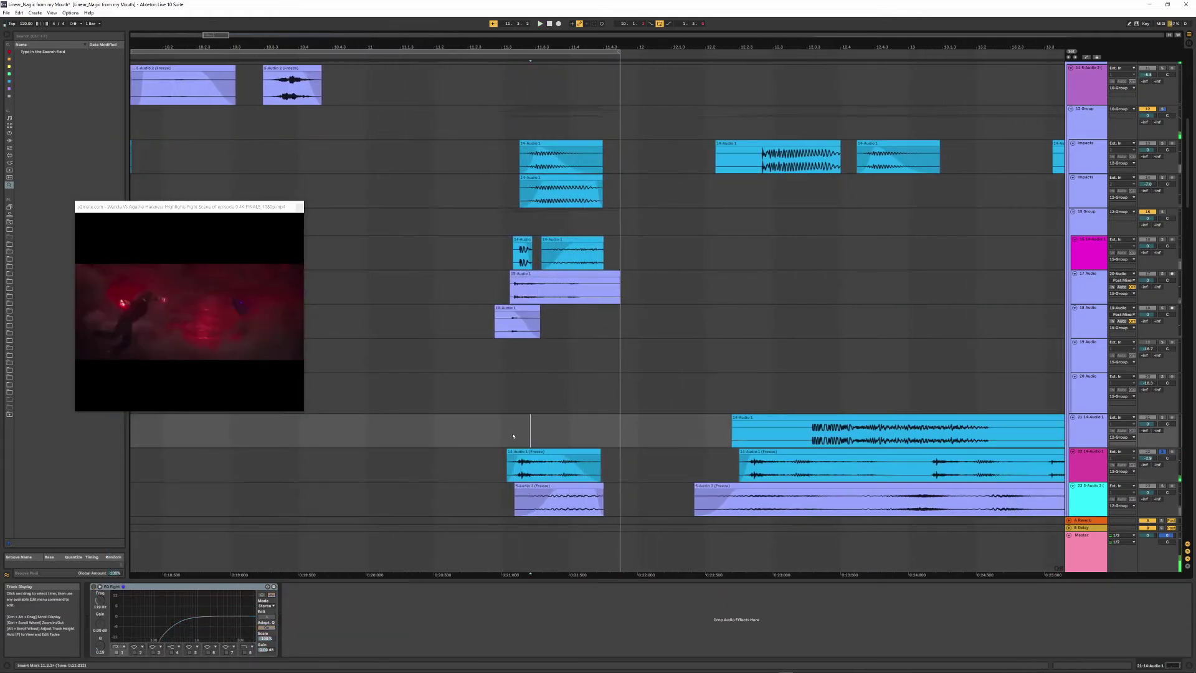
{"action": "left_click", "coordinate": [516, 481]}
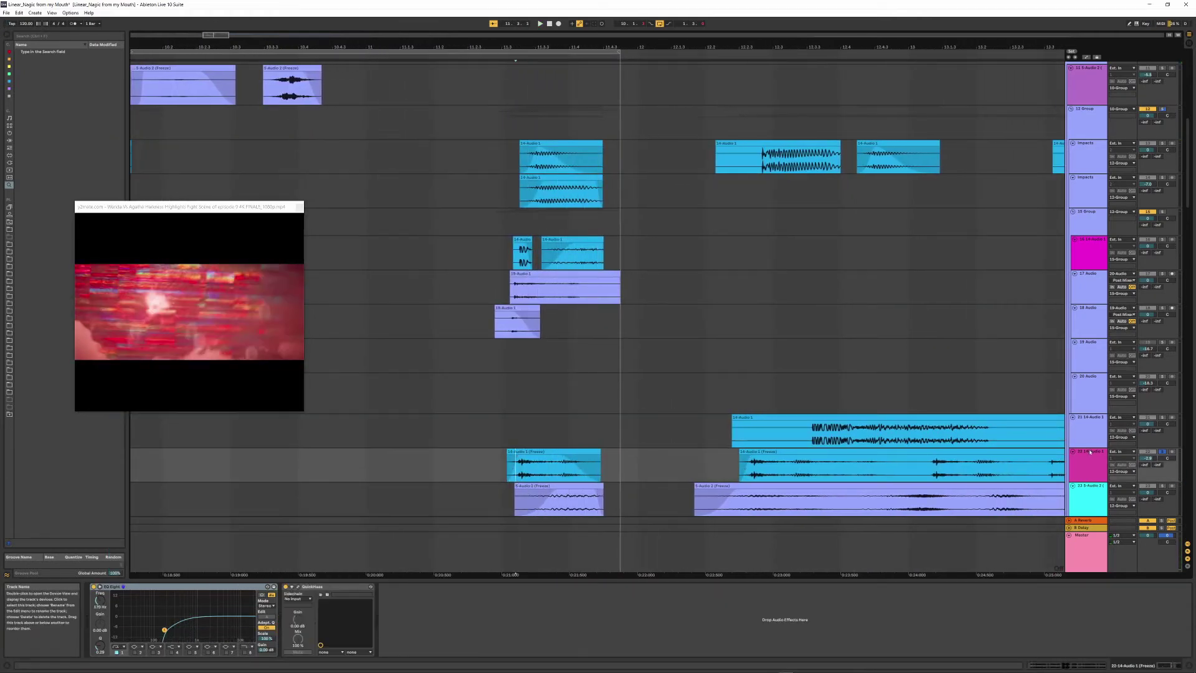
{"action": "left_click", "coordinate": [524, 464]}
{"action": "left_click", "coordinate": [530, 451]}
{"action": "left_click", "coordinate": [516, 464]}
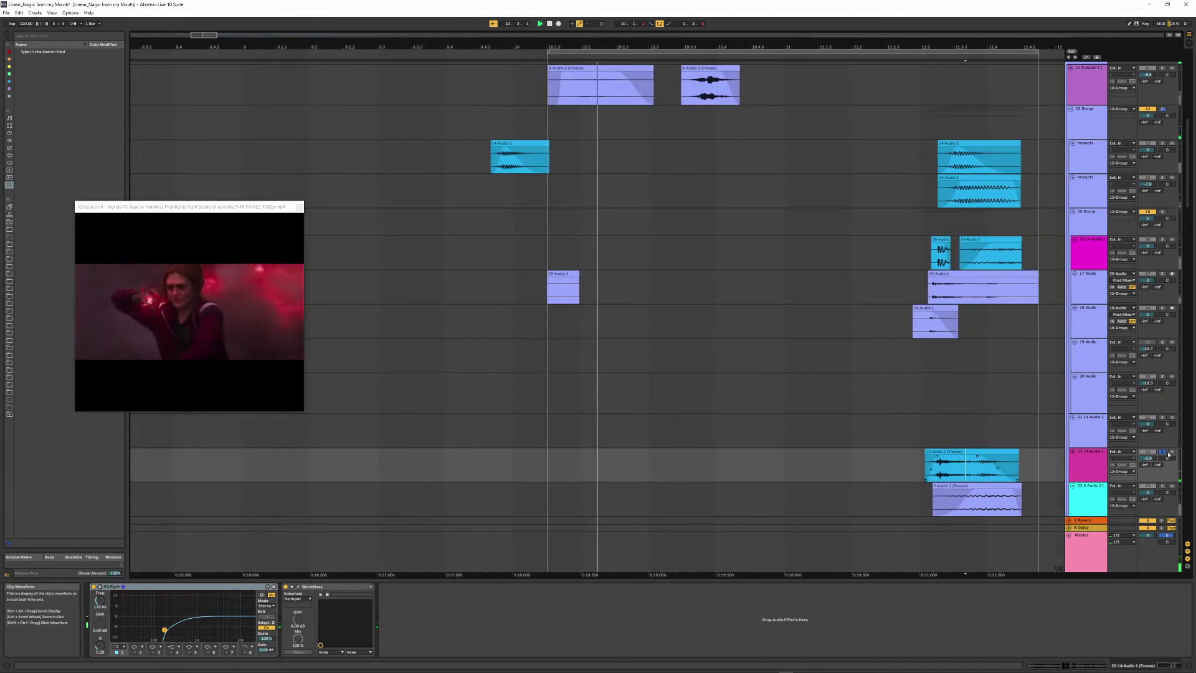
- Replay the magenta track's short frozen clip from just before its start
{"action": "key", "text": "space"}
{"action": "left_click", "coordinate": [912, 431]}
{"action": "key", "text": "space"}
{"action": "key", "text": "space"}
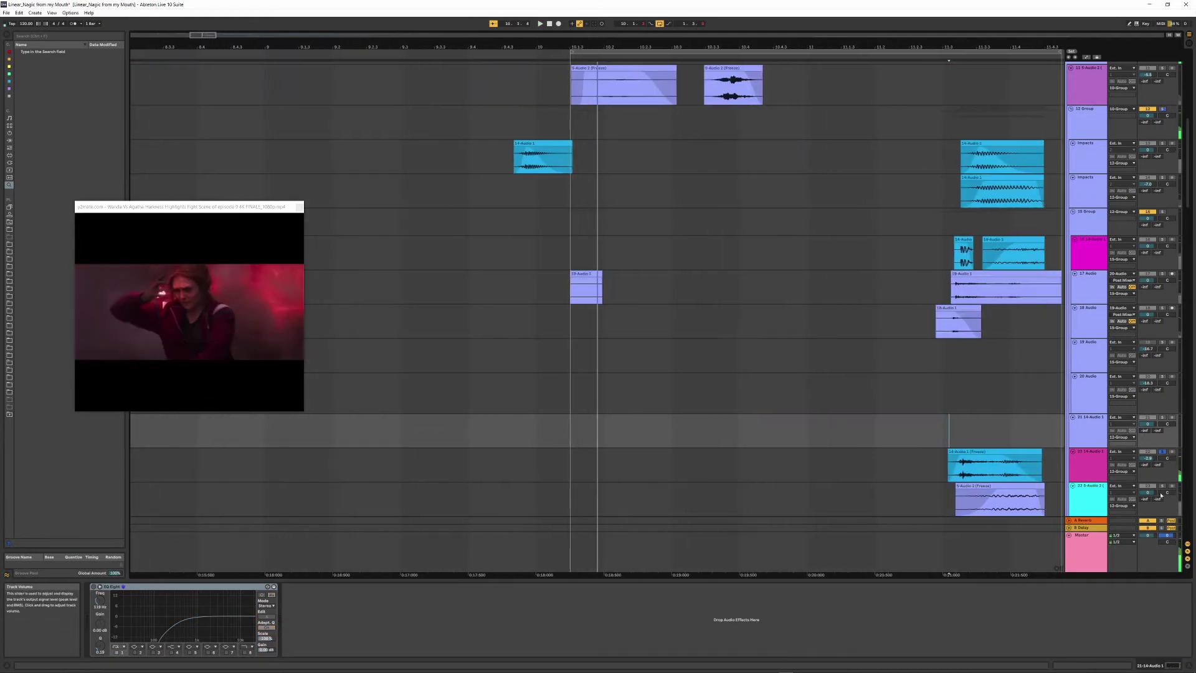
- Solo the cyan track 23 and audition its short frozen clip after bar 11
{"action": "left_click", "coordinate": [961, 499]}
{"action": "key", "text": "space"}
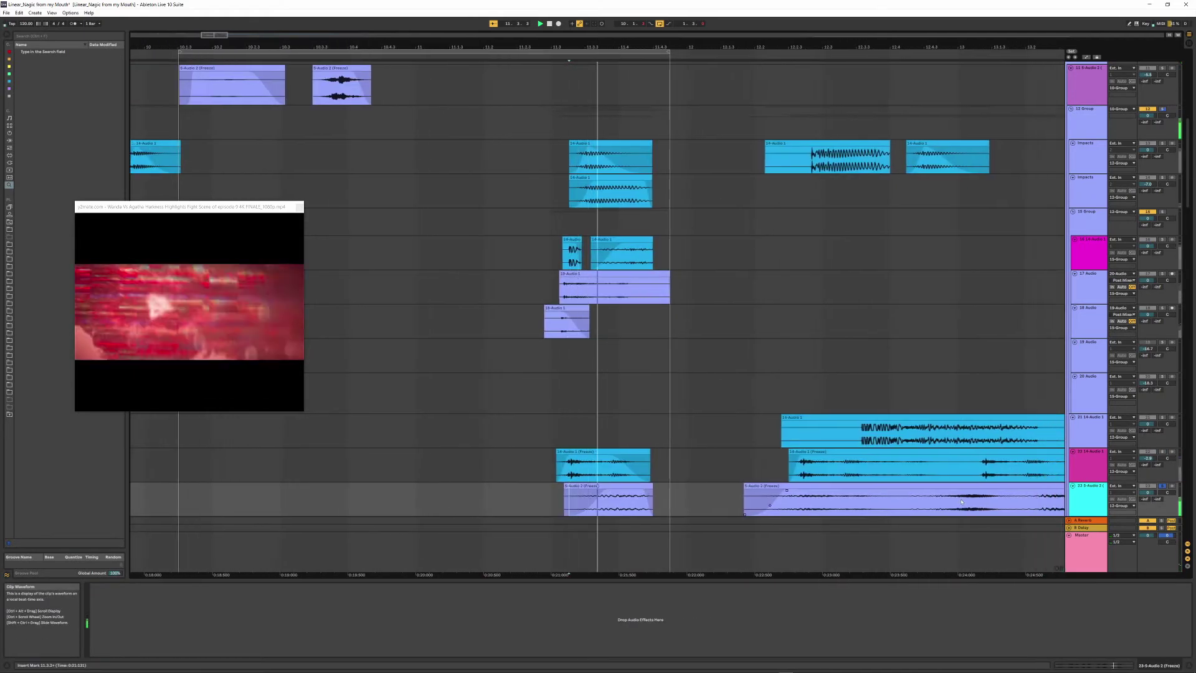
- Solo the blue 28-14-Audio track in the next group and audition its two adjoining clips at bar 10
{"action": "scroll", "coordinate": [797, 453], "scroll_direction": "down", "scroll_amount": 4}
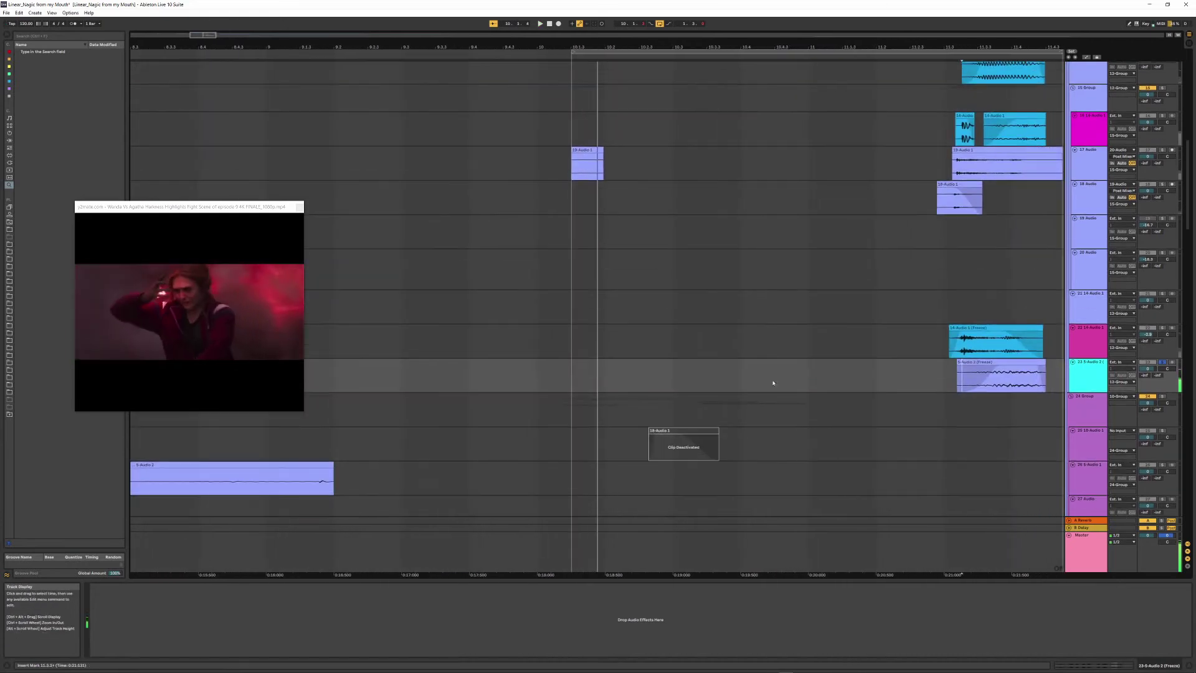
{"action": "left_click_drag", "start_coordinate": [744, 46], "coordinate": [730, 25]}
{"action": "scroll", "coordinate": [790, 379], "scroll_direction": "down", "scroll_amount": 4}
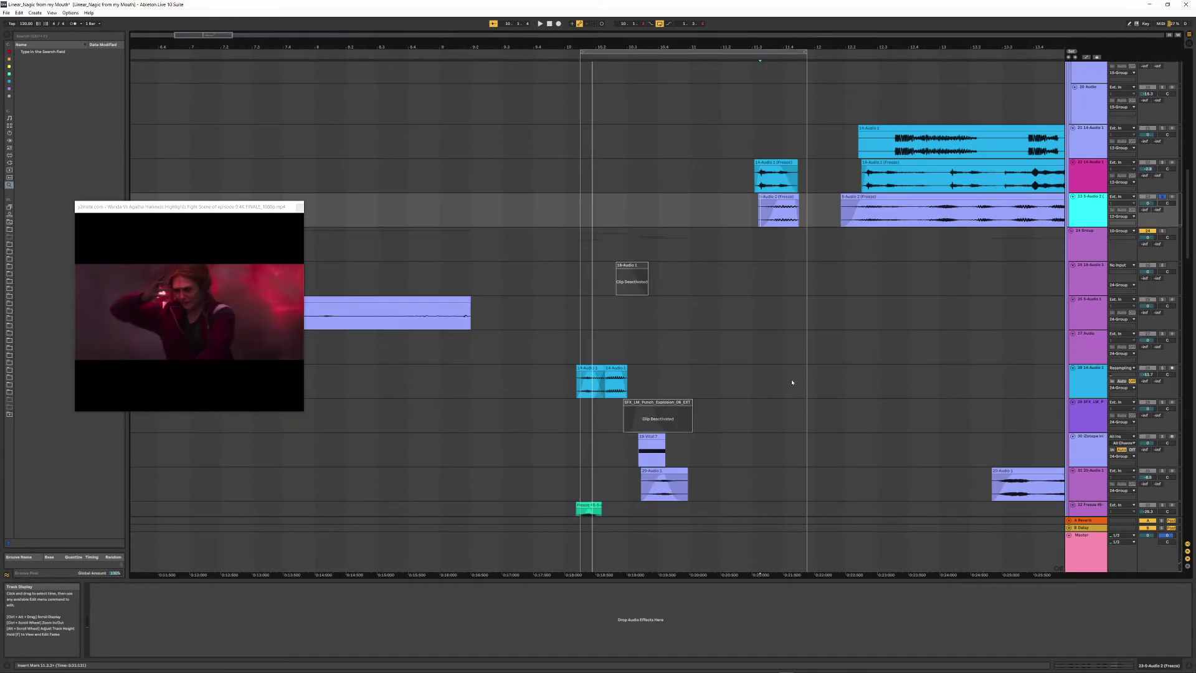
{"action": "left_click", "coordinate": [1162, 369], "text": "ctrl"}
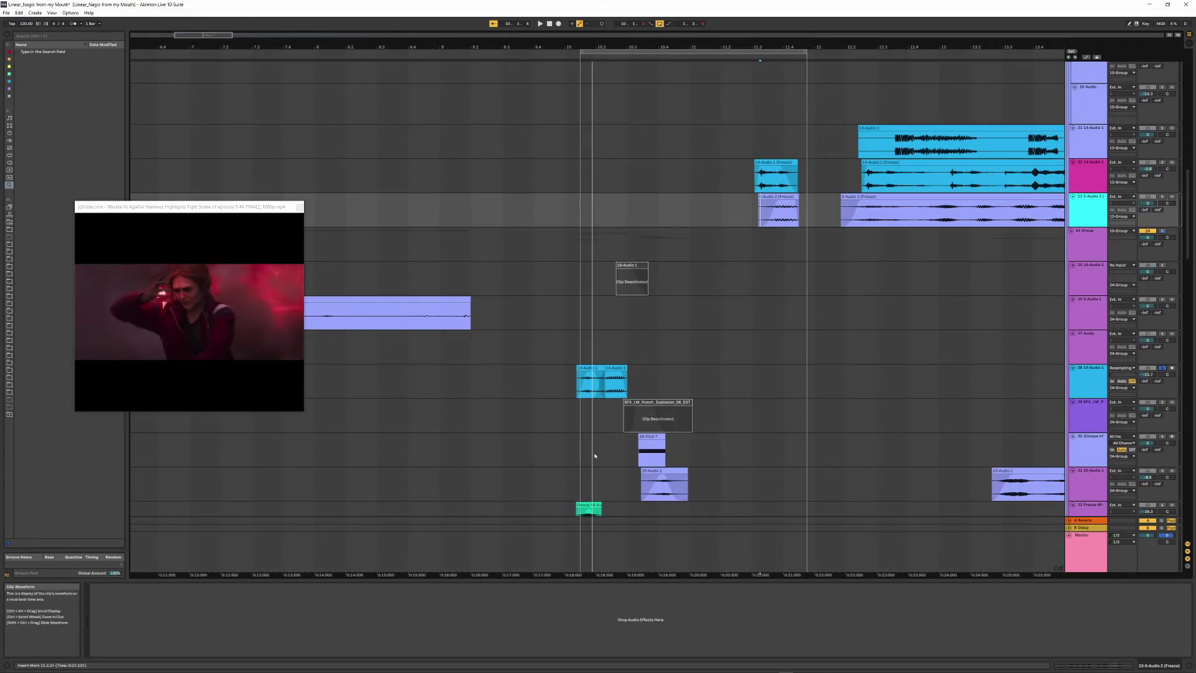
{"action": "left_click", "coordinate": [575, 387]}
{"action": "key", "text": "space"}
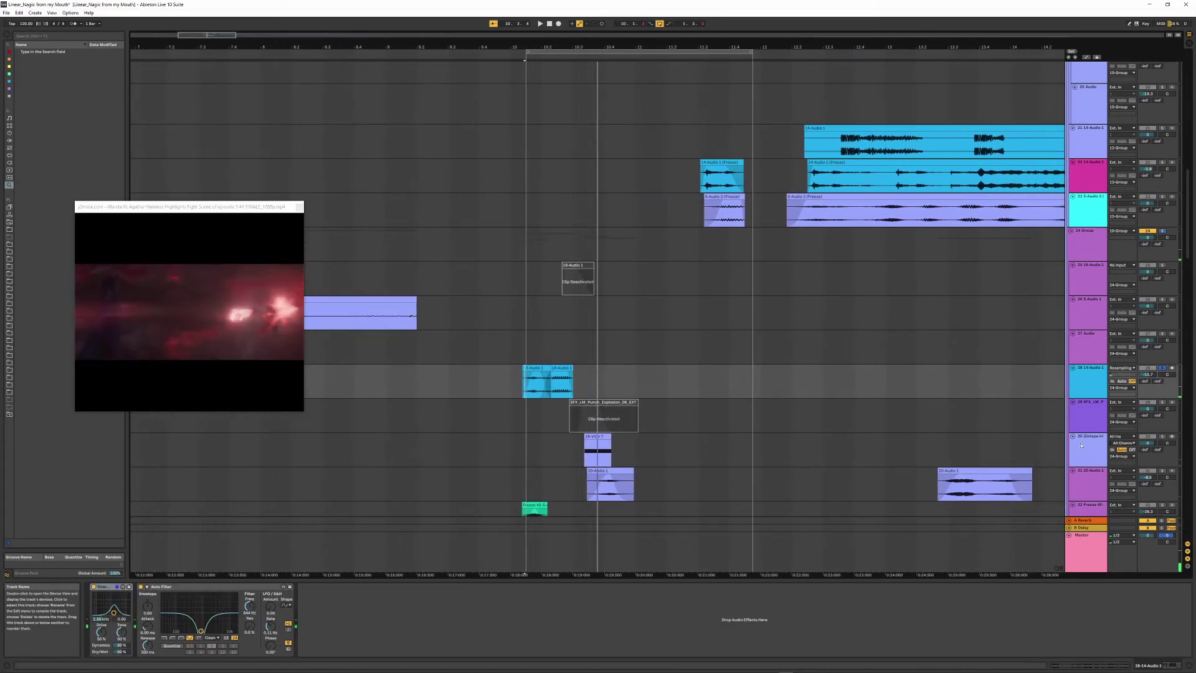
- Solo the iZotope Iris 2 track, select its clip shortly after bar 10, and open the instrument's window
{"action": "left_click", "coordinate": [1147, 461]}
{"action": "left_click", "coordinate": [1163, 437]}
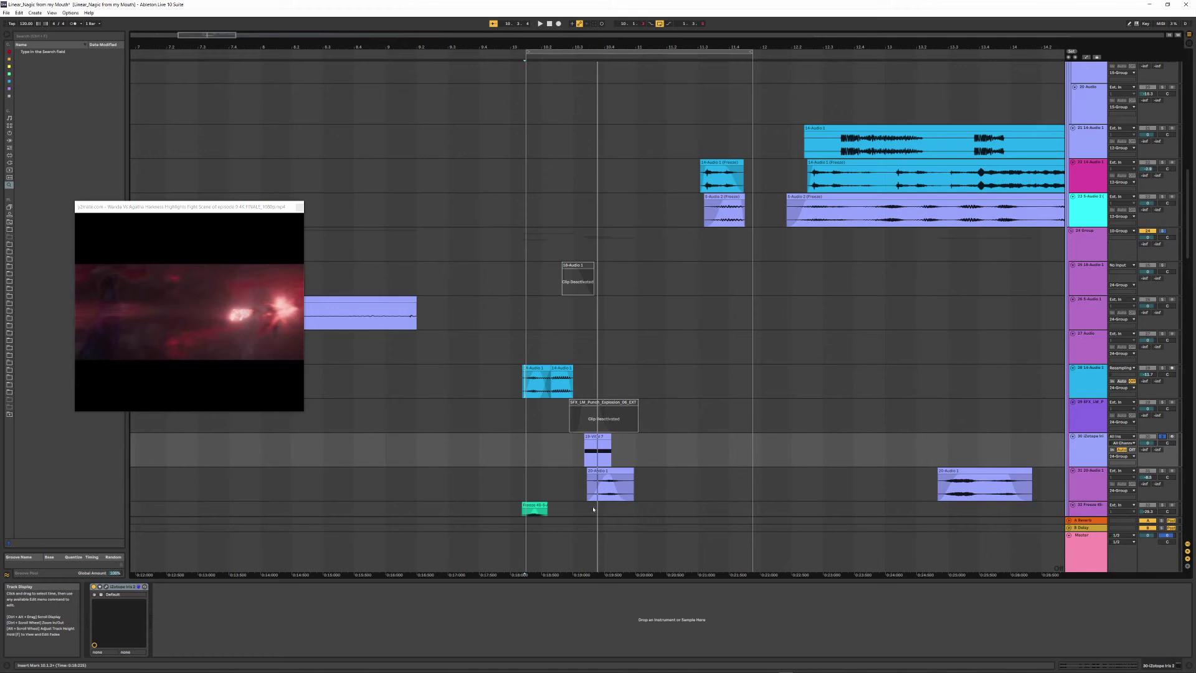
{"action": "left_click", "coordinate": [592, 444]}
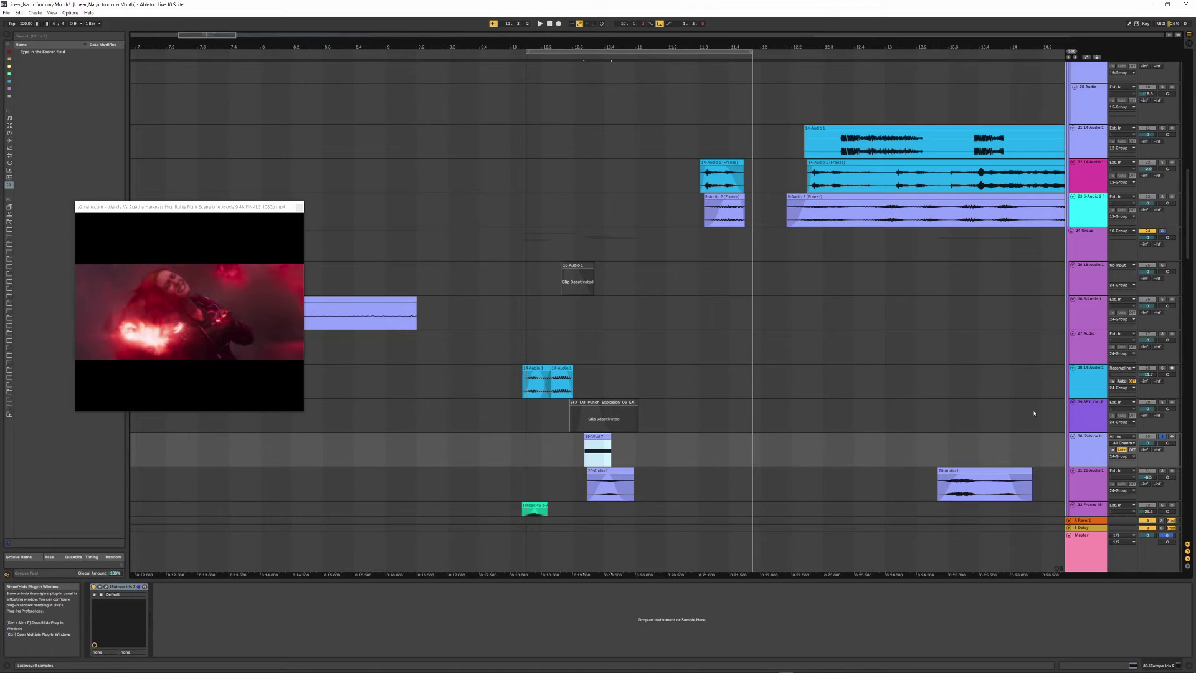
{"action": "left_click", "coordinate": [1084, 444]}
{"action": "left_click_drag", "start_coordinate": [654, 66], "coordinate": [273, 390]}
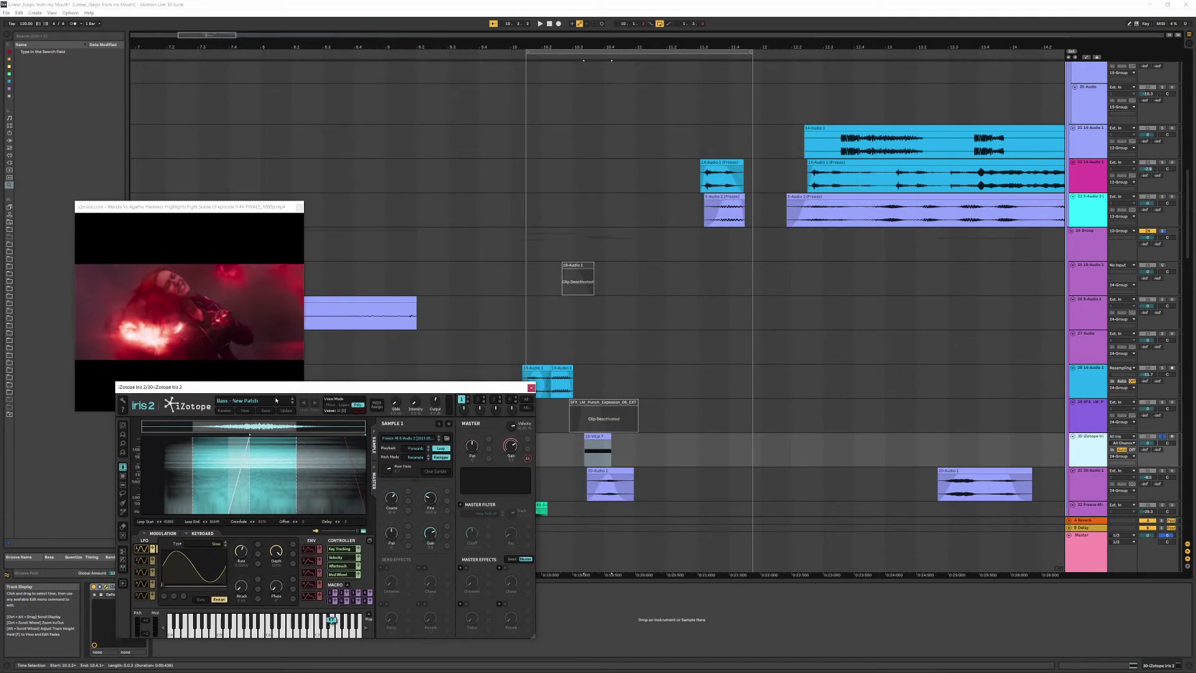
- Audition the selected clip through Iris 2 with the instrument window open
{"action": "key", "text": "space"}
{"action": "key", "text": "space"}
{"action": "key", "text": "space"}
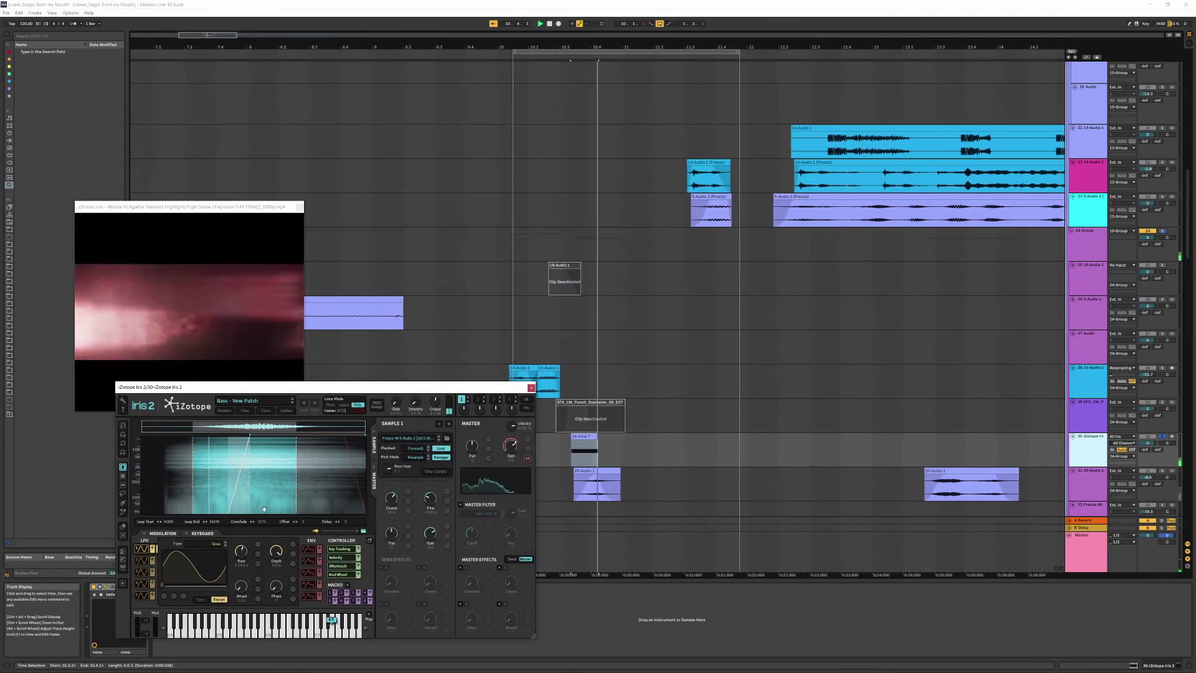
- Move the loop region later in the Iris 2 sample and arm the track for live playing, closing the instrument window
{"action": "left_click_drag", "start_coordinate": [253, 450], "coordinate": [313, 459]}
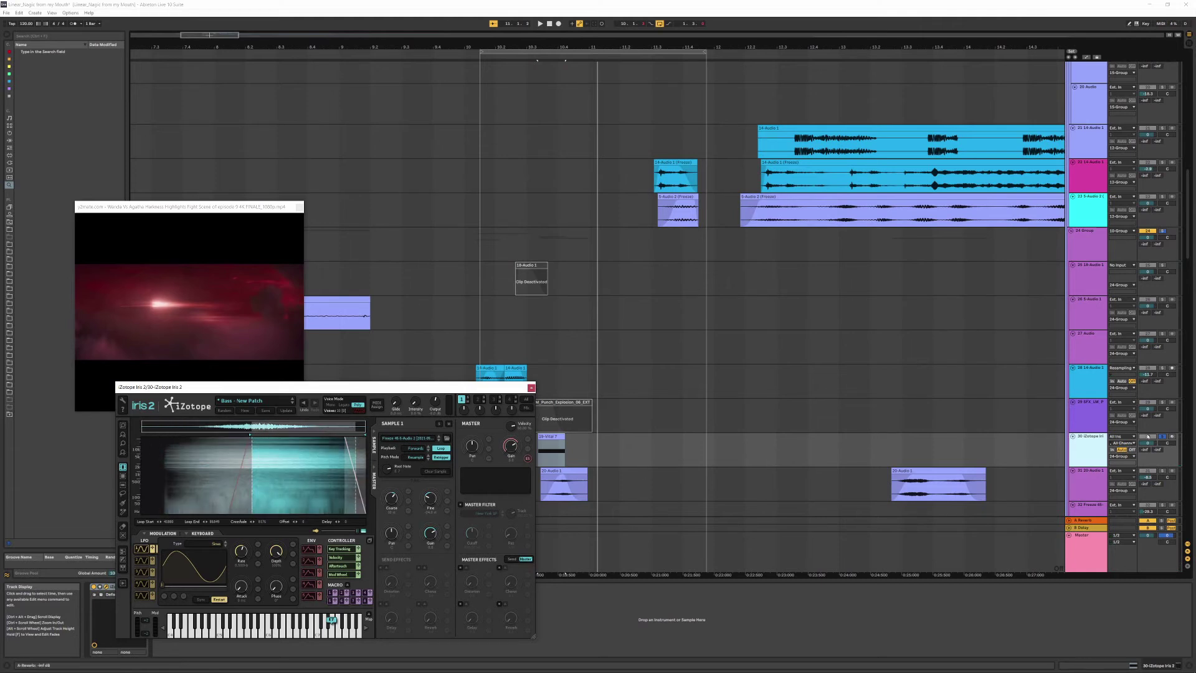
{"action": "left_click", "coordinate": [1173, 437]}
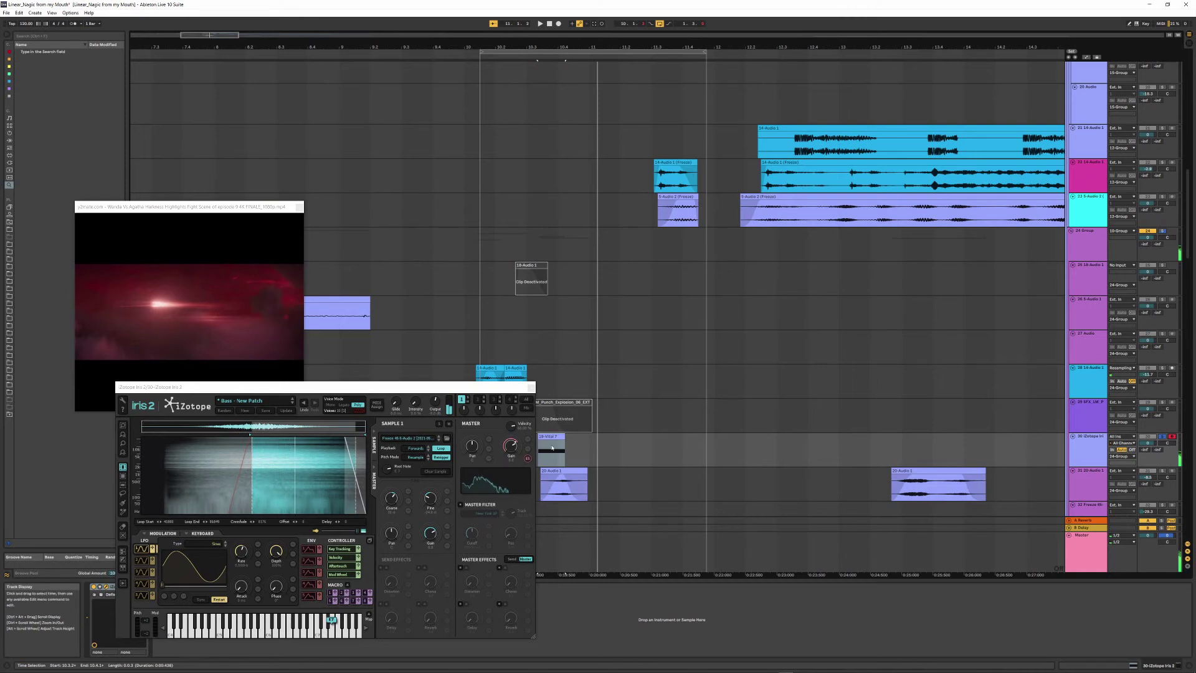
{"action": "left_click", "coordinate": [529, 388]}
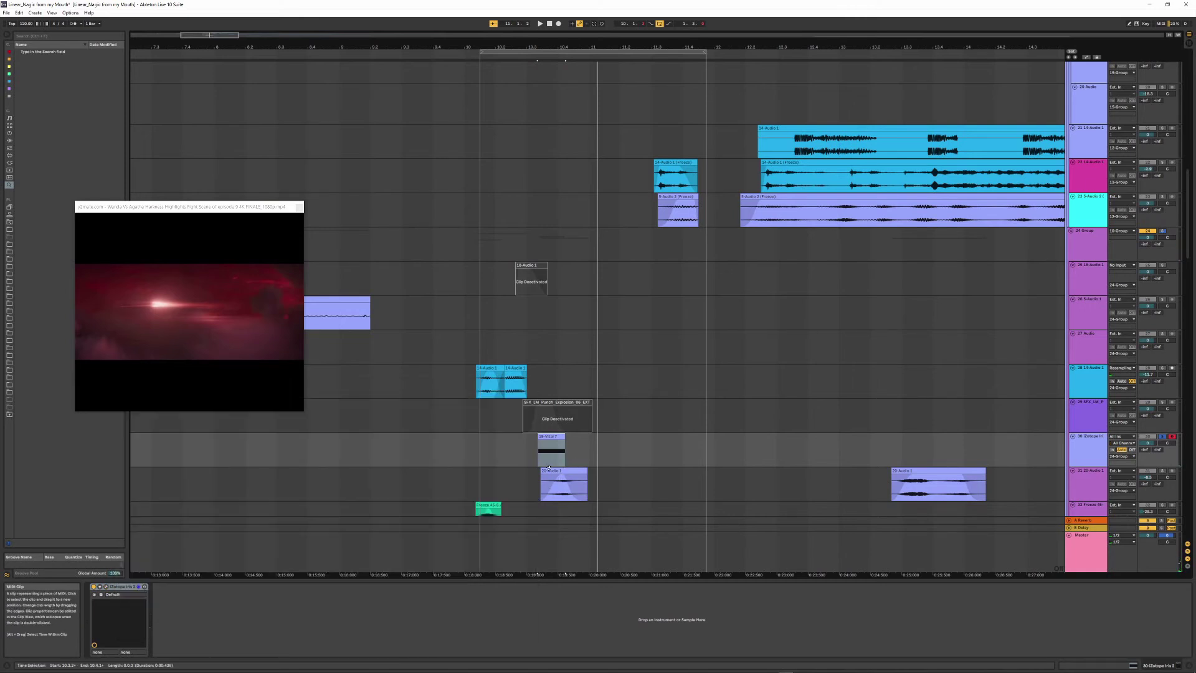
- Audition the iZotope Iris 2 track's clip in the arrangement from its start
{"action": "key", "text": "space"}
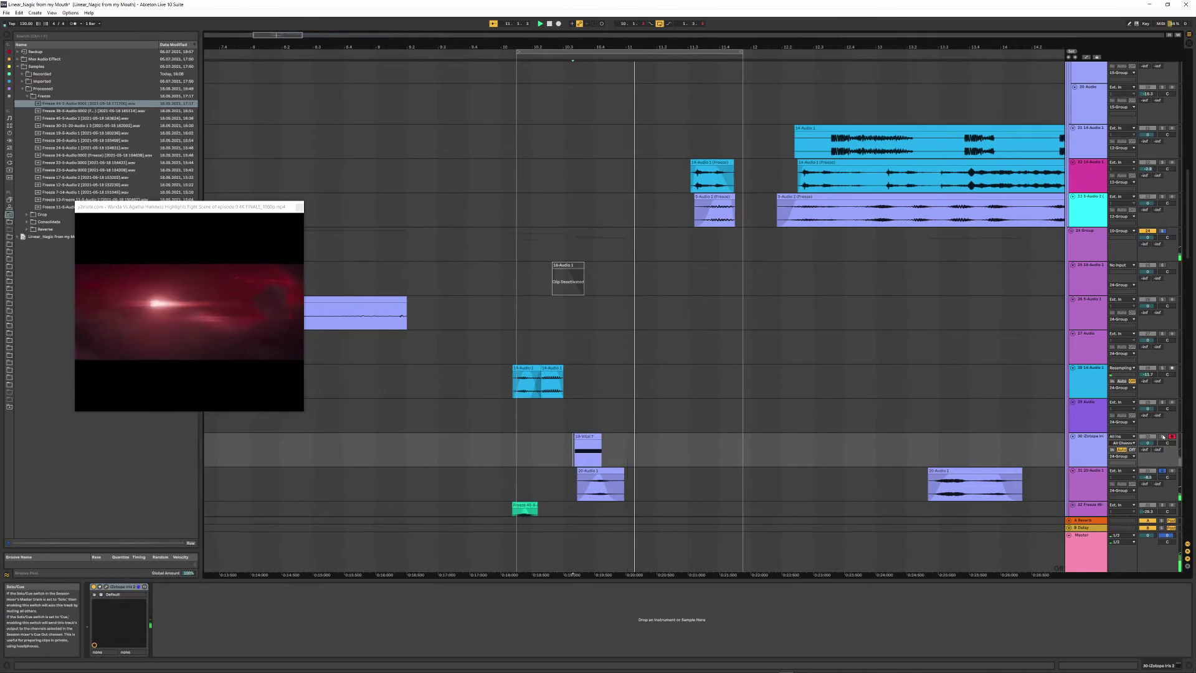
{"action": "key", "text": "space"}
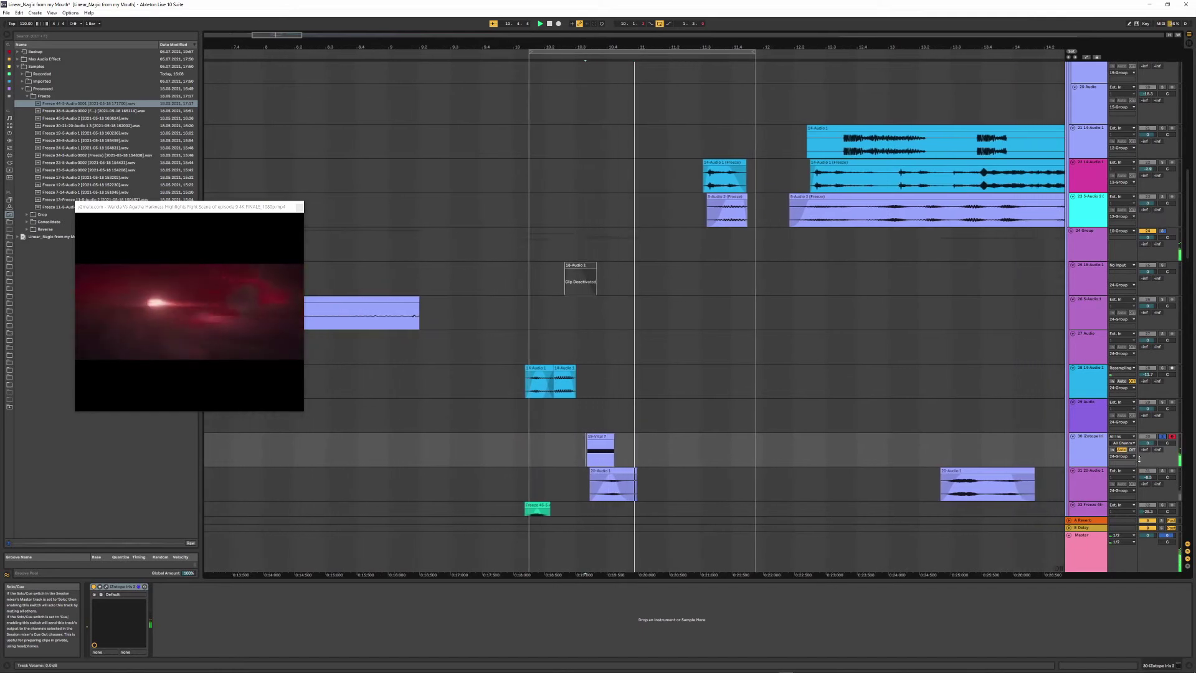
{"action": "key", "text": "space"}
- Audition the 31-20-Audio track with its Auto Filter bypassed, and select its clip shortly after bar 10
{"action": "left_click", "coordinate": [1094, 485]}
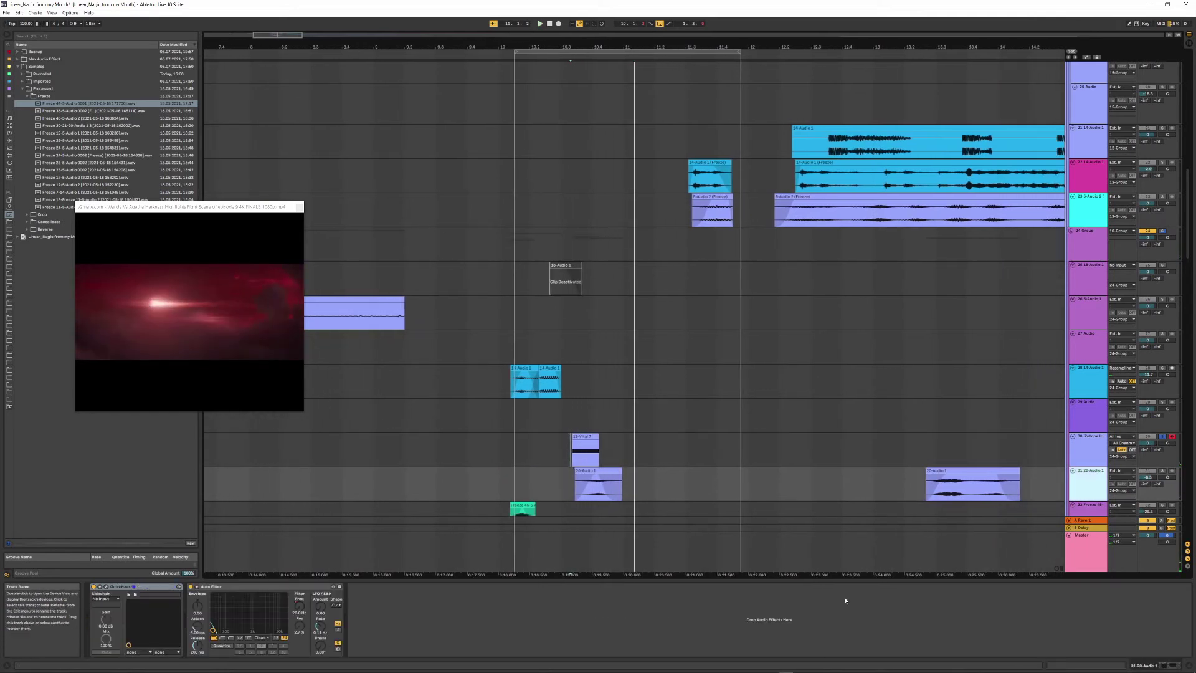
{"action": "key", "text": "space"}
{"action": "key", "text": "space"}
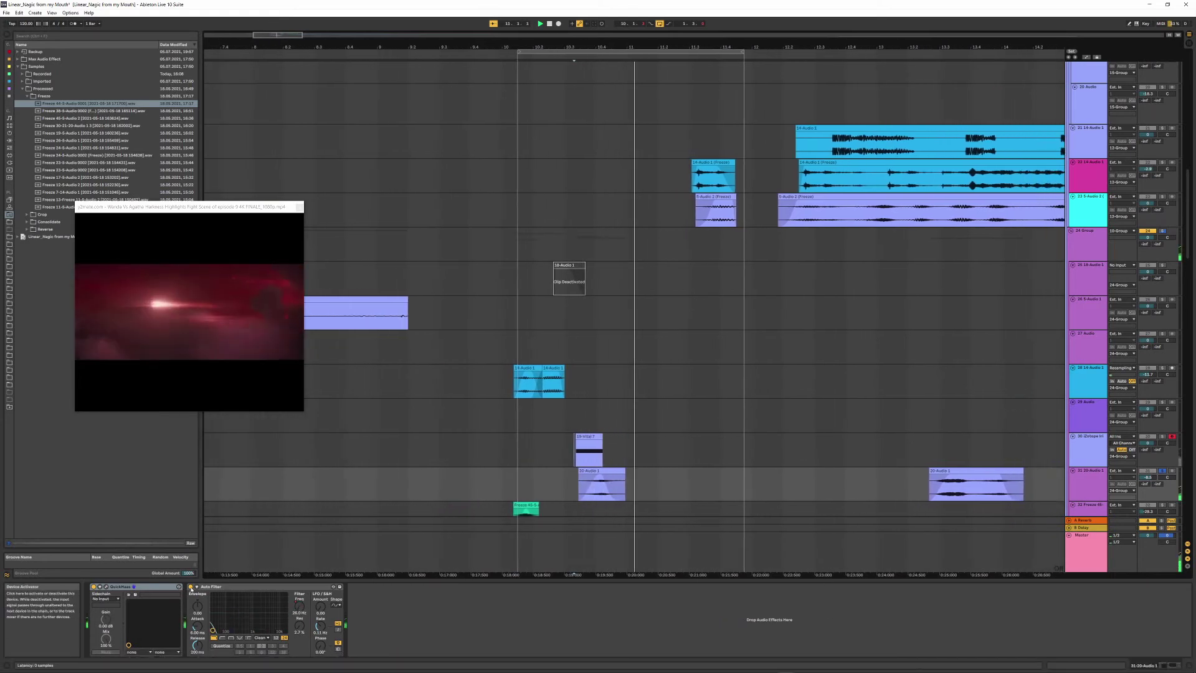
{"action": "left_click", "coordinate": [190, 587]}
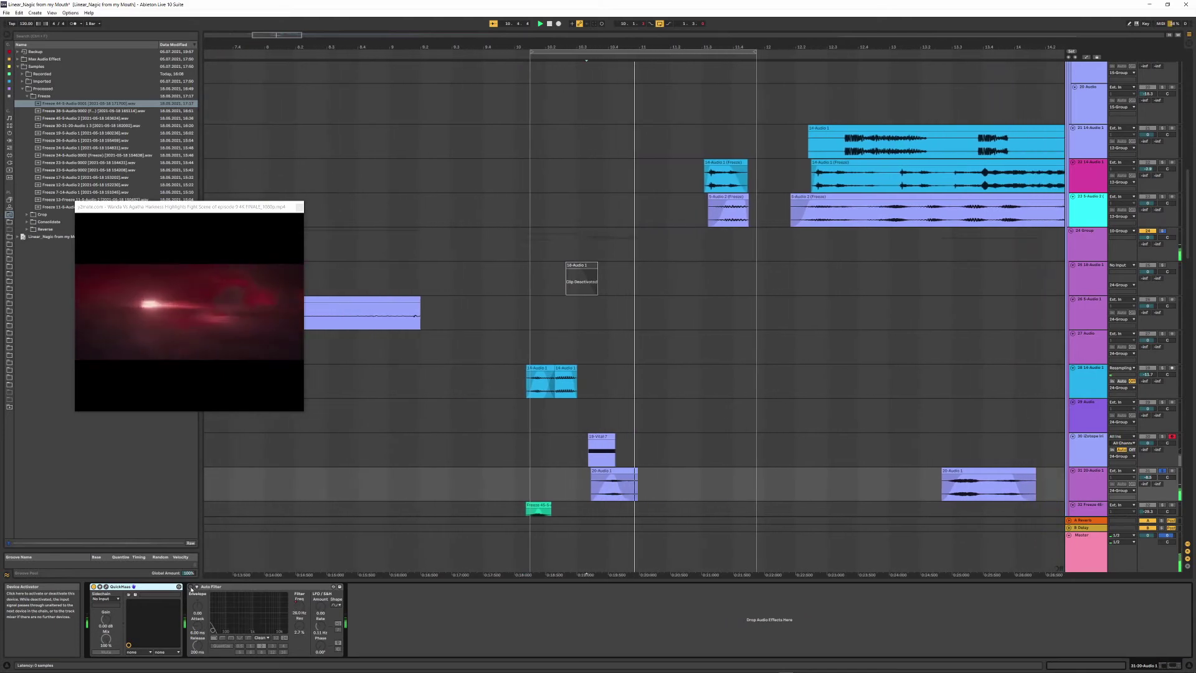
{"action": "scroll", "coordinate": [774, 486], "scroll_direction": "down", "scroll_amount": 3}
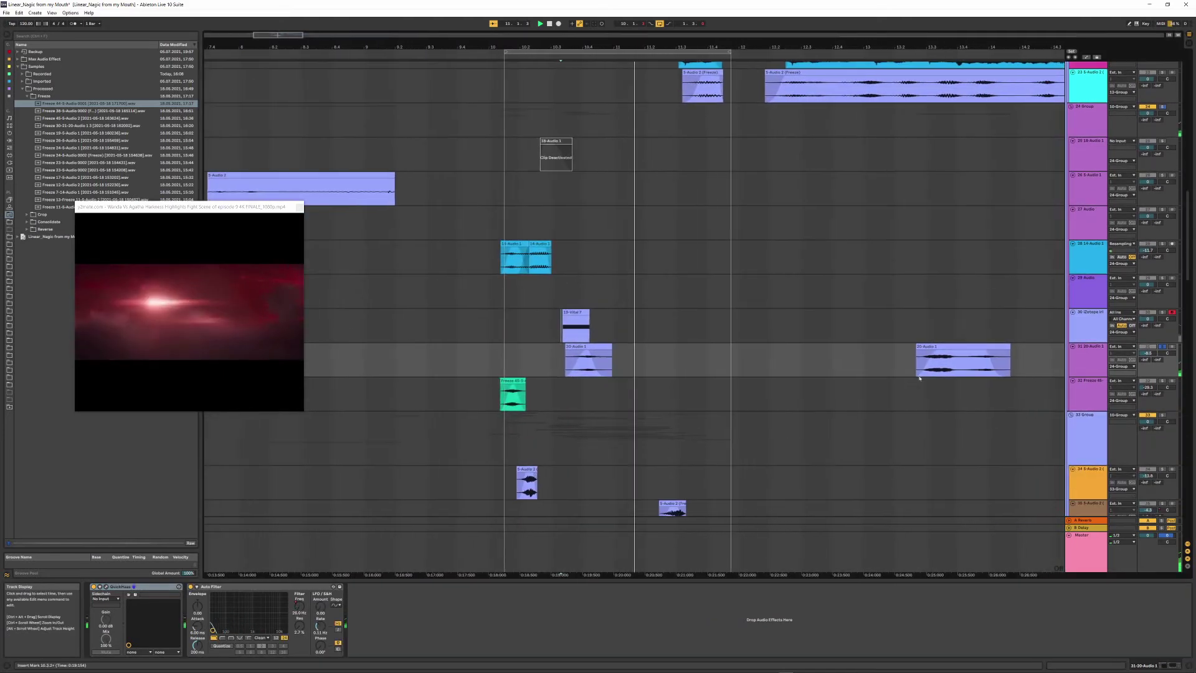
{"action": "left_click", "coordinate": [567, 374]}
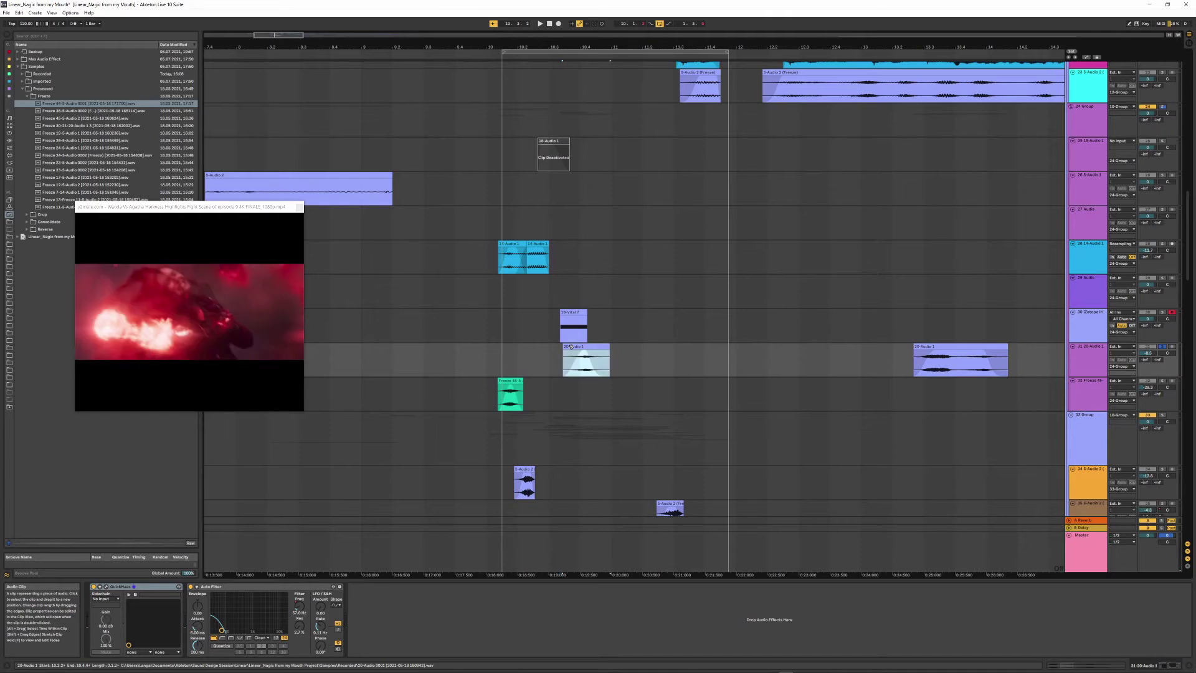
- Solo the magenta 22-14-Audio track again and audition its long frozen clip from around bar 13.4
{"action": "scroll", "coordinate": [786, 239], "scroll_direction": "up", "scroll_amount": 2}
{"action": "left_click", "coordinate": [810, 143]}
{"action": "left_click", "coordinate": [1033, 111]}
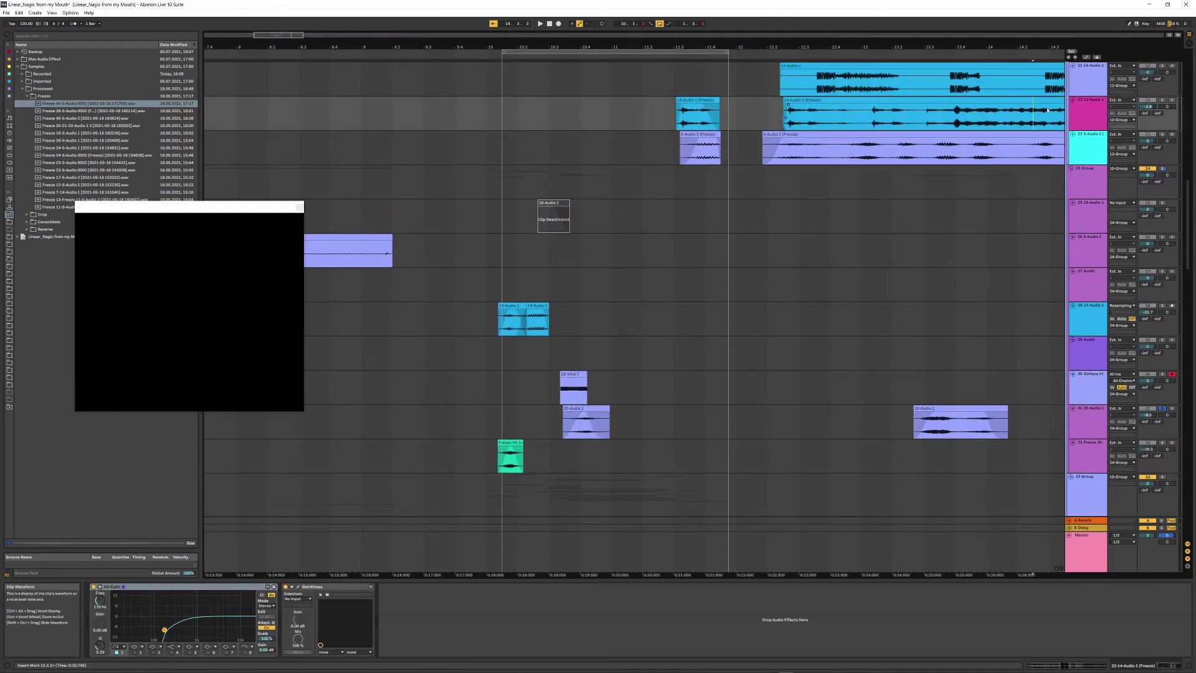
{"action": "left_click", "coordinate": [970, 123]}
{"action": "key", "text": "space"}
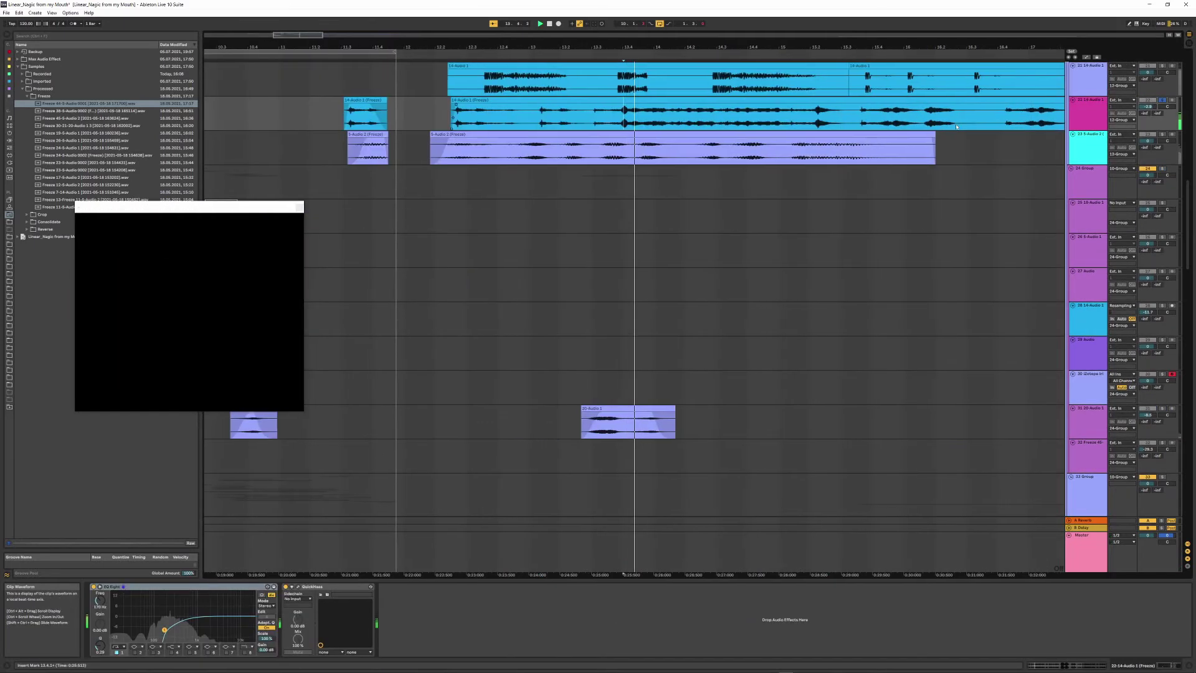
{"action": "key", "text": "space"}
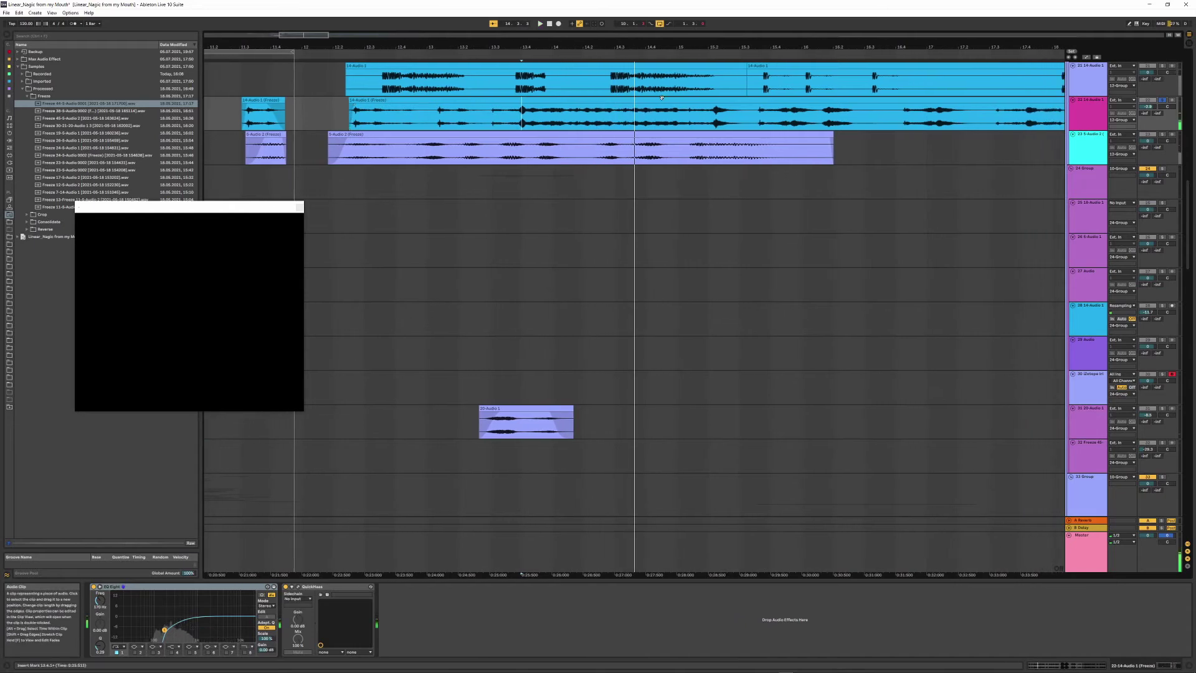
{"action": "left_click", "coordinate": [659, 100]}
- Solo the Freeze 44 track and audition its green clip at bar 10
{"action": "left_click_drag", "start_coordinate": [421, 46], "coordinate": [659, 19]}
{"action": "scroll", "coordinate": [533, 395], "scroll_direction": "down", "scroll_amount": 2}
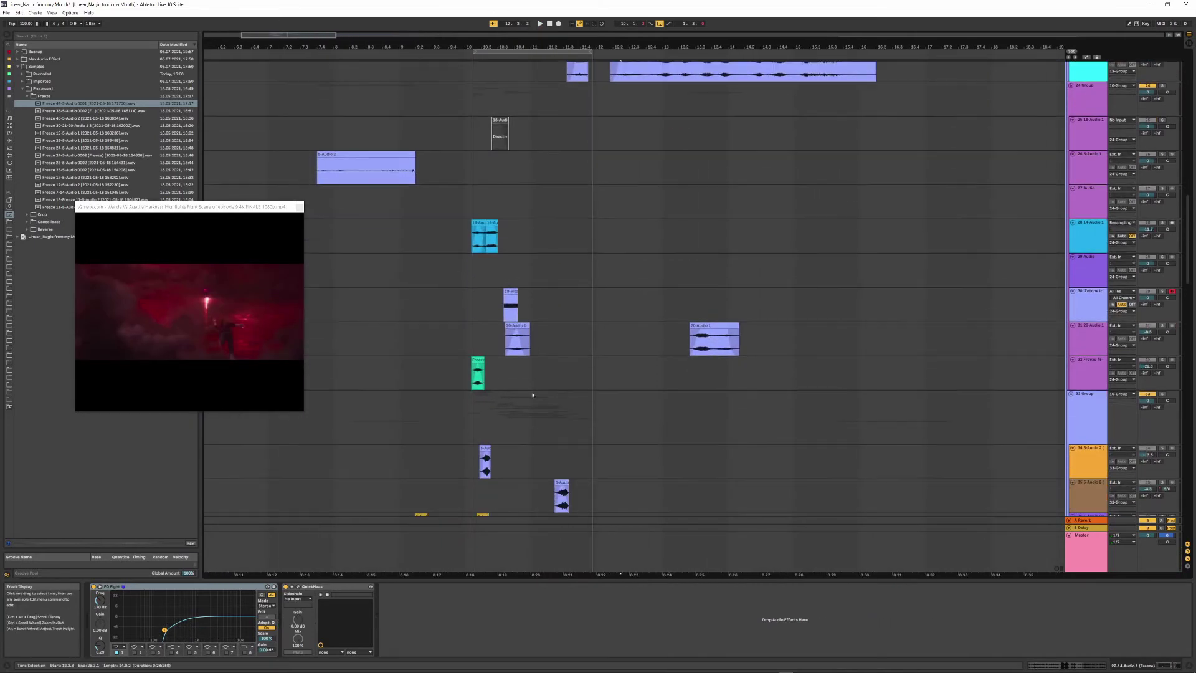
{"action": "left_click", "coordinate": [475, 363]}
{"action": "key", "text": "space"}
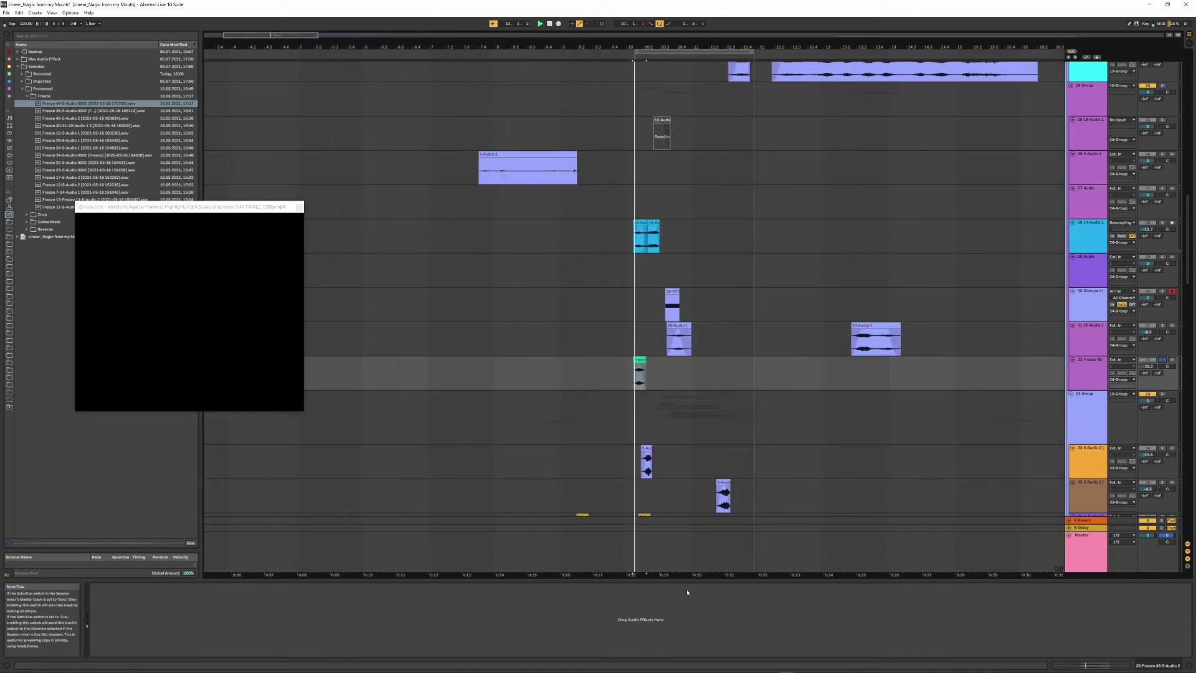
- Solo the 33 Group and audition its combined layers around bar 10
{"action": "left_click", "coordinate": [1094, 417]}
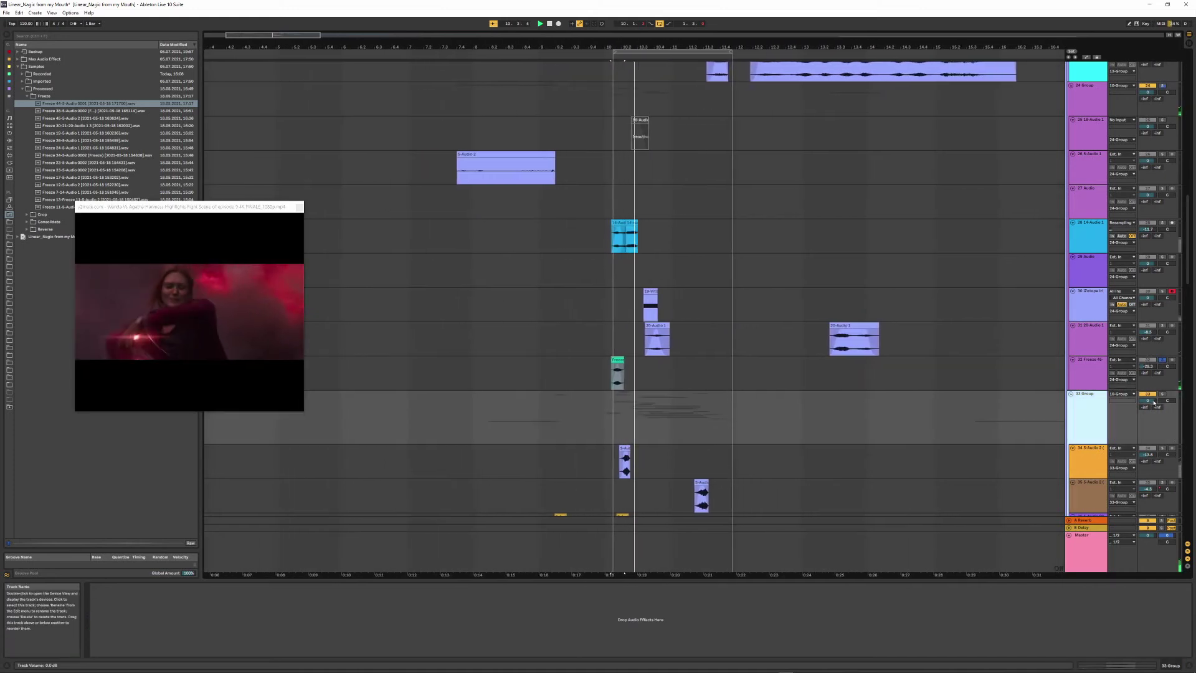
{"action": "scroll", "coordinate": [753, 448], "scroll_direction": "down", "scroll_amount": 3}
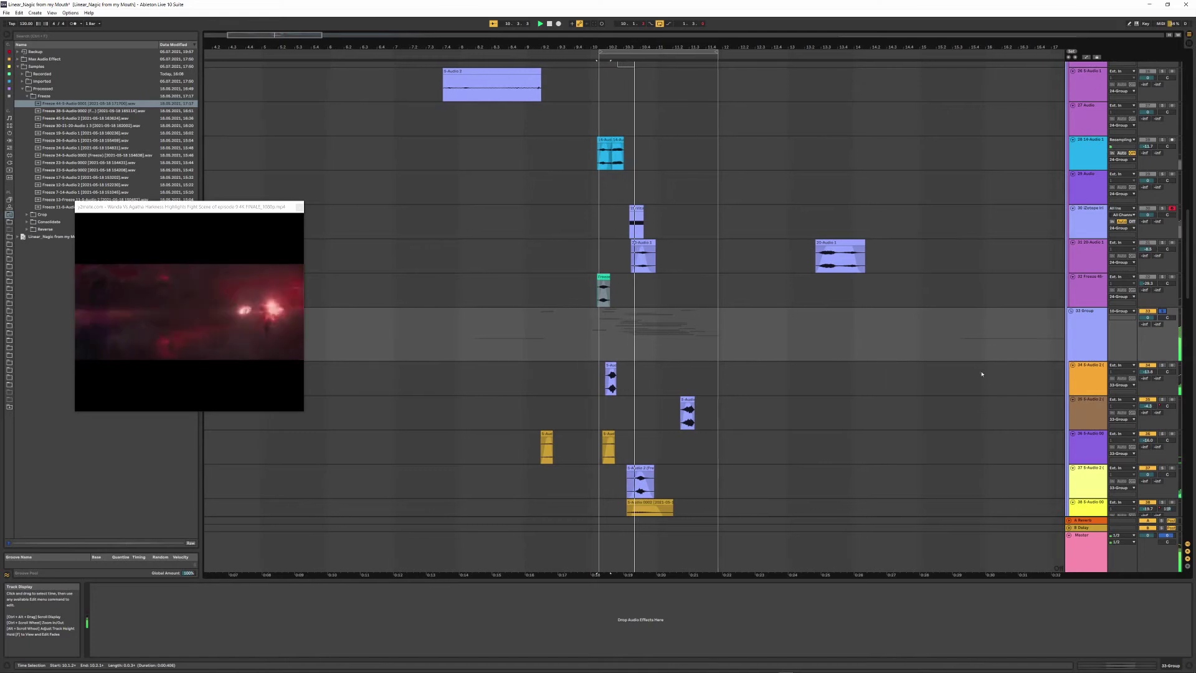
{"action": "left_click", "coordinate": [597, 383]}
{"action": "scroll", "coordinate": [621, 372], "scroll_direction": "down", "scroll_amount": 1}
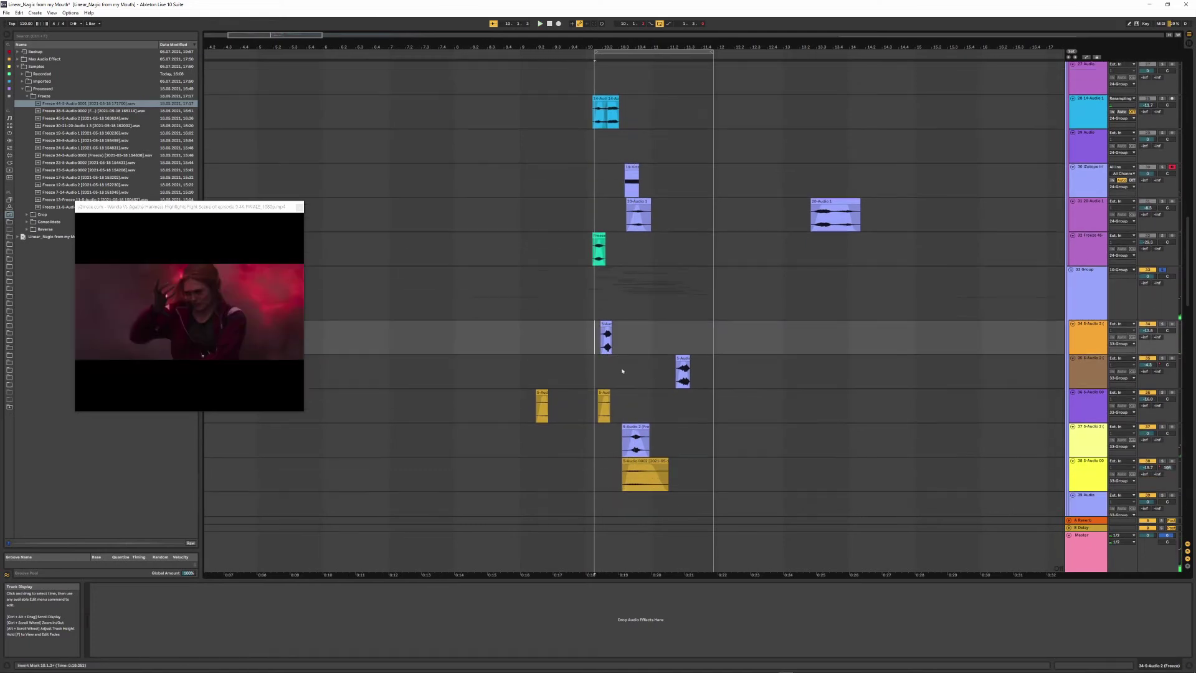
- Solo the orange track 34 and audition its short frozen clip just after bar 10
{"action": "left_click_drag", "start_coordinate": [606, 48], "coordinate": [604, 100]}
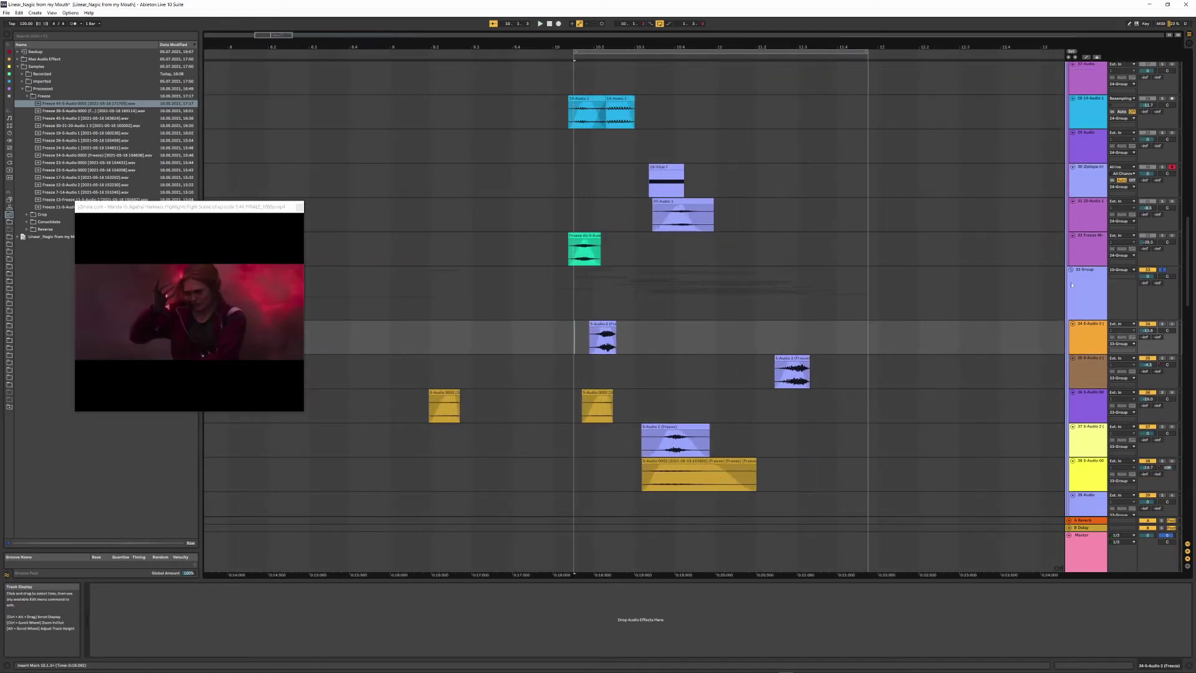
{"action": "key", "text": "space"}
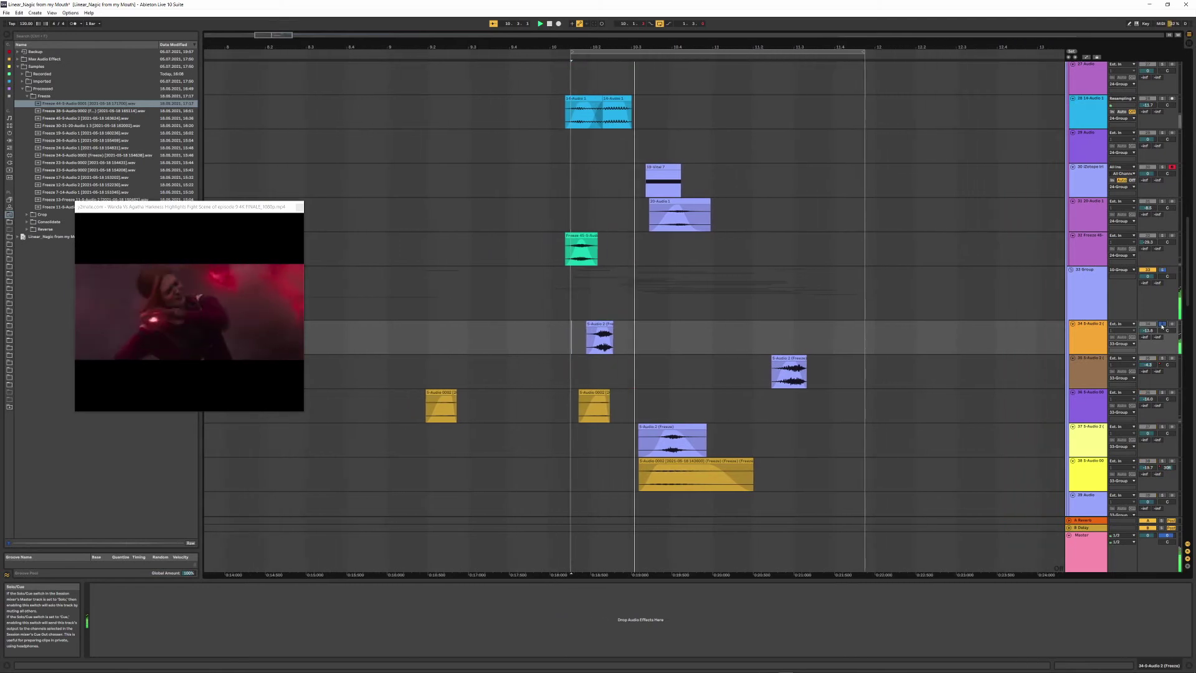
{"action": "key", "text": "space"}
- Solo the brown track 35 and audition its short frozen clip shortly after bar 11
{"action": "left_click", "coordinate": [796, 377]}
{"action": "key", "text": "space"}
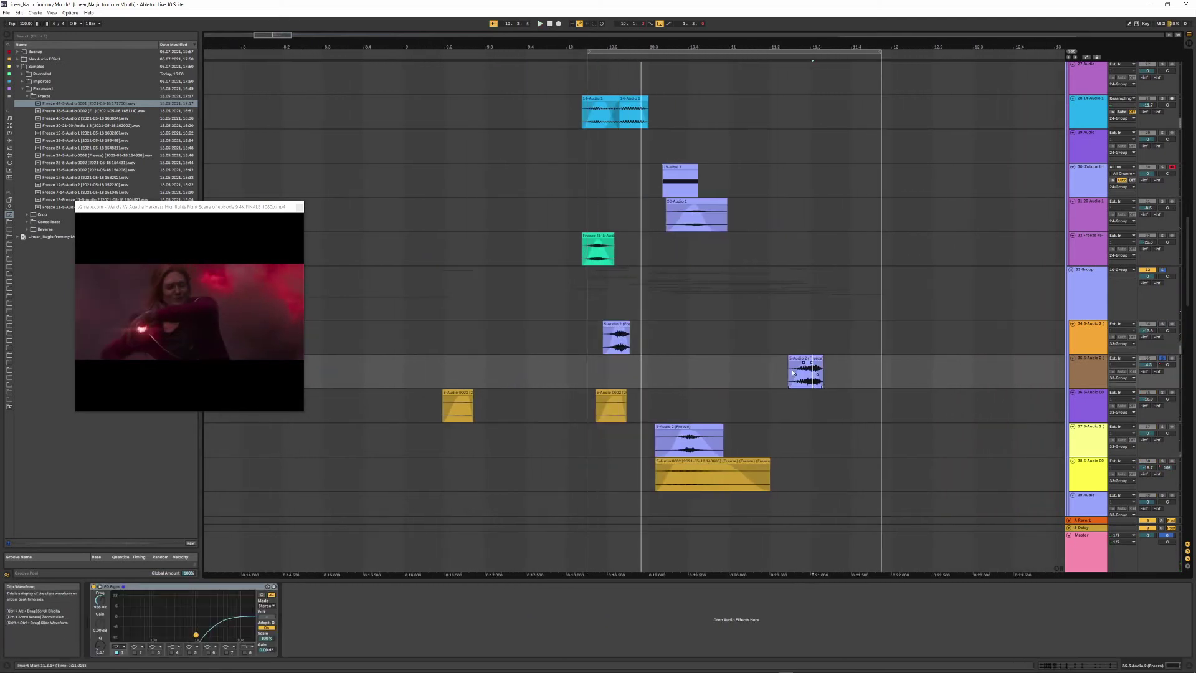
{"action": "key", "text": "space"}
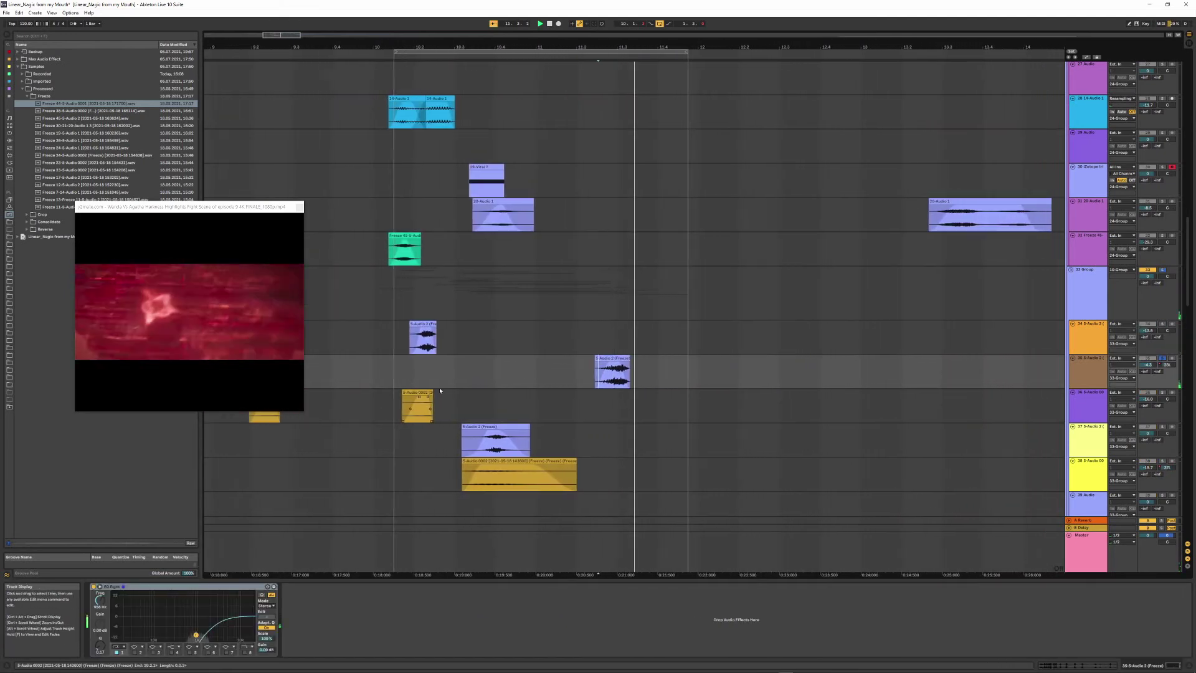
- Solo and audition the gold clip on purple track 36, followed by the frozen clip on yellow track 37
{"action": "left_click", "coordinate": [376, 408]}
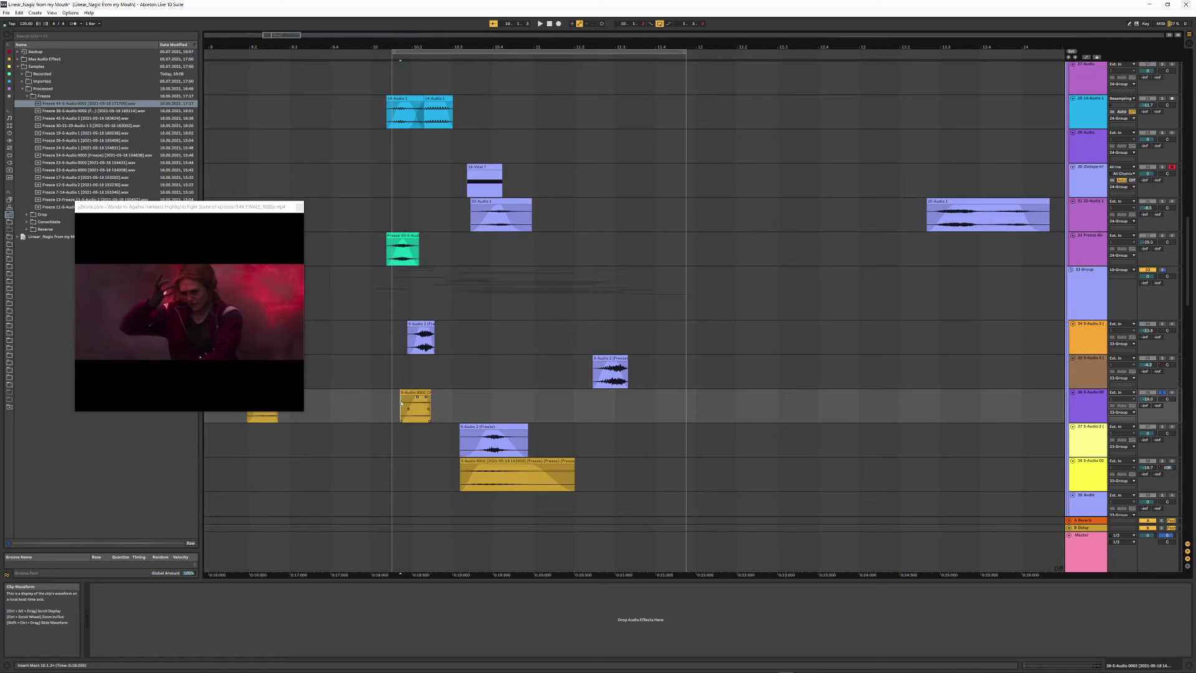
{"action": "key", "text": "space"}
{"action": "left_click", "coordinate": [632, 448]}
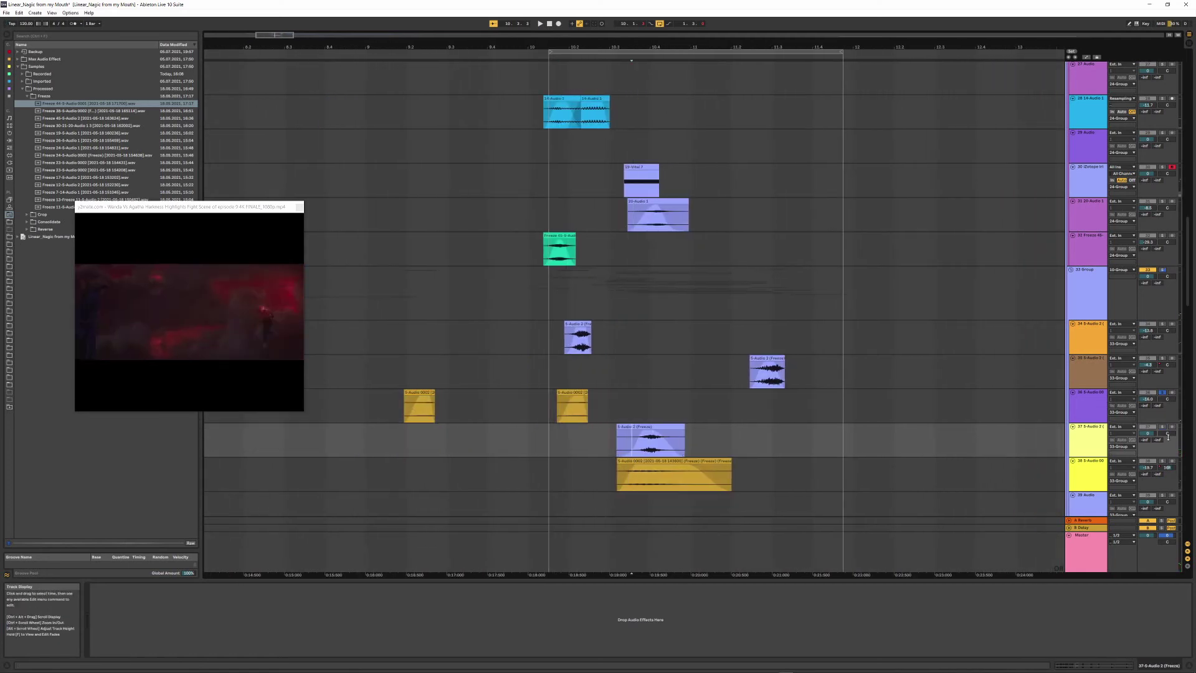
{"action": "left_click", "coordinate": [1163, 428]}
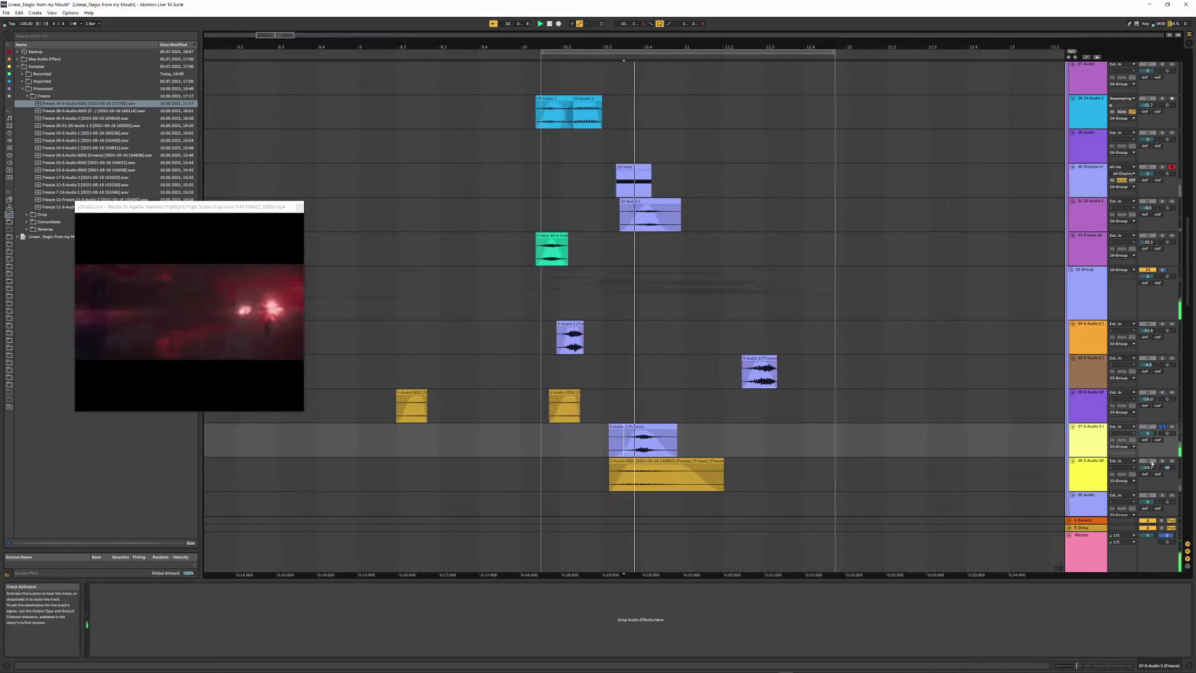
- Solo yellow track 38 and audition its long gold clip with Auto Pan switched off and back on
{"action": "left_click", "coordinate": [1162, 462]}
{"action": "scroll", "coordinate": [884, 428], "scroll_direction": "down", "scroll_amount": 2}
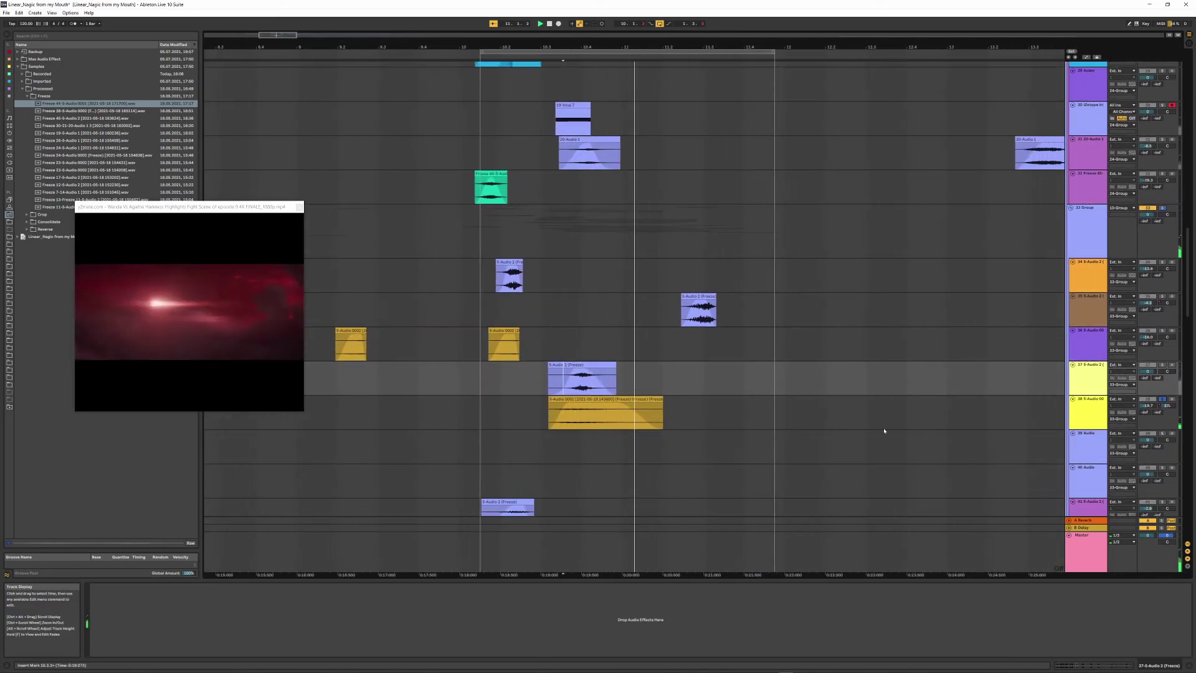
{"action": "left_click", "coordinate": [512, 399]}
{"action": "scroll", "coordinate": [780, 355], "scroll_direction": "down", "scroll_amount": 2}
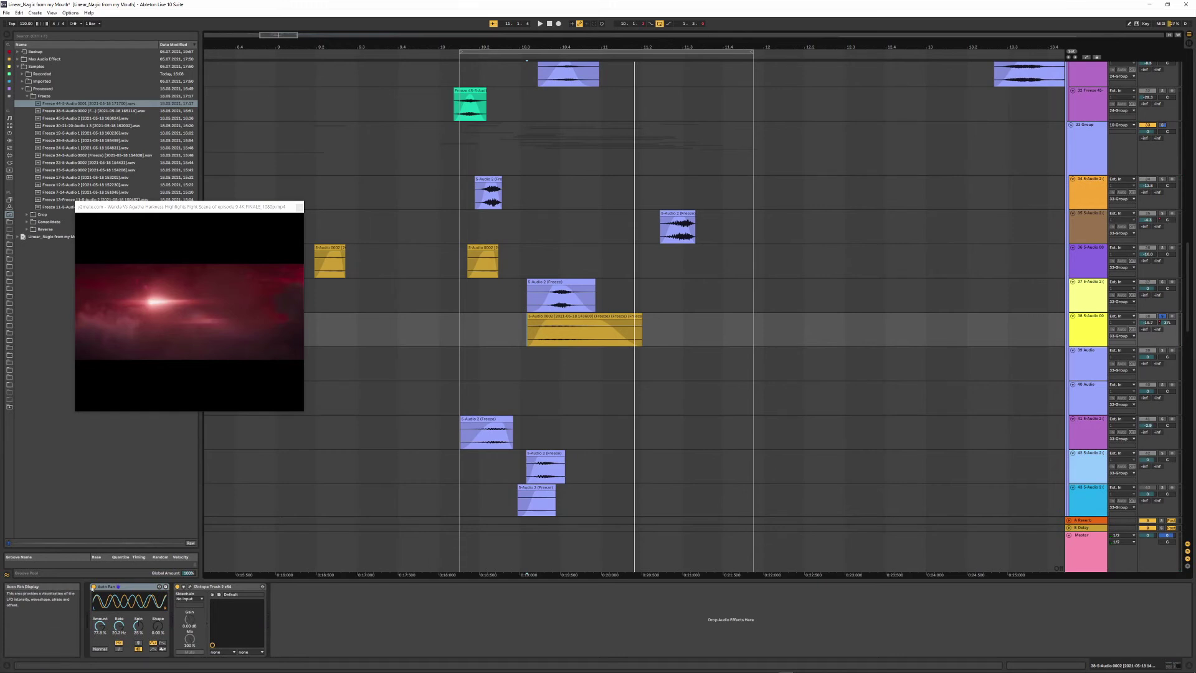
{"action": "left_click", "coordinate": [94, 587]}
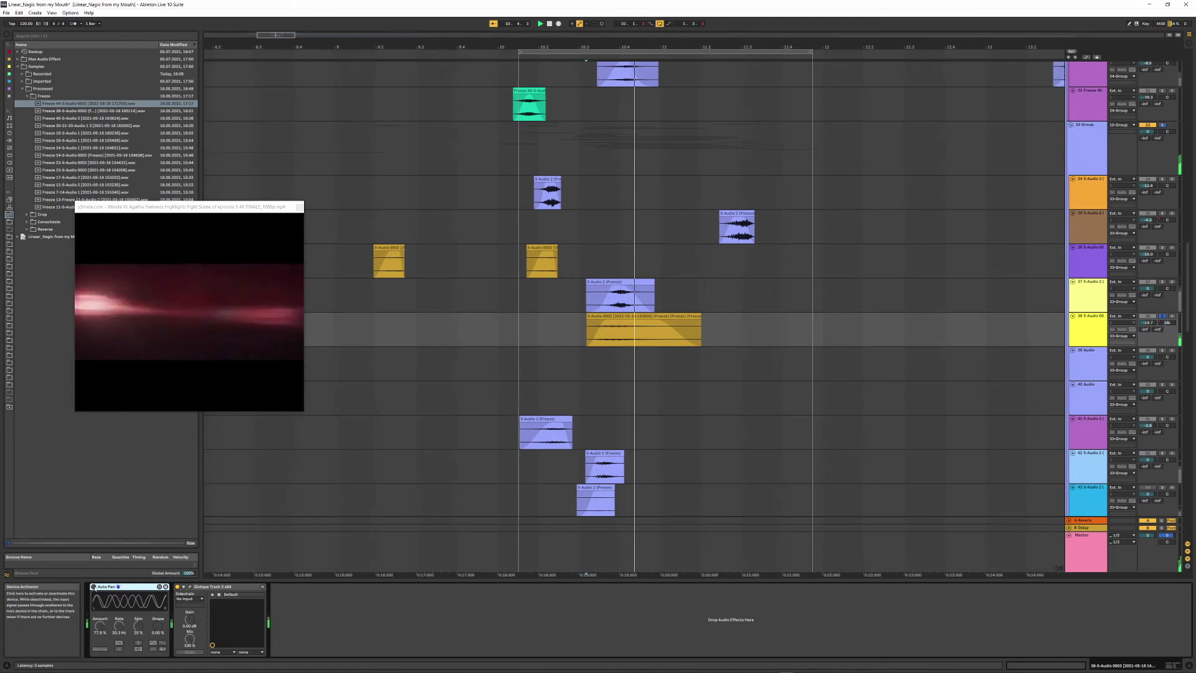
{"action": "left_click", "coordinate": [94, 587]}
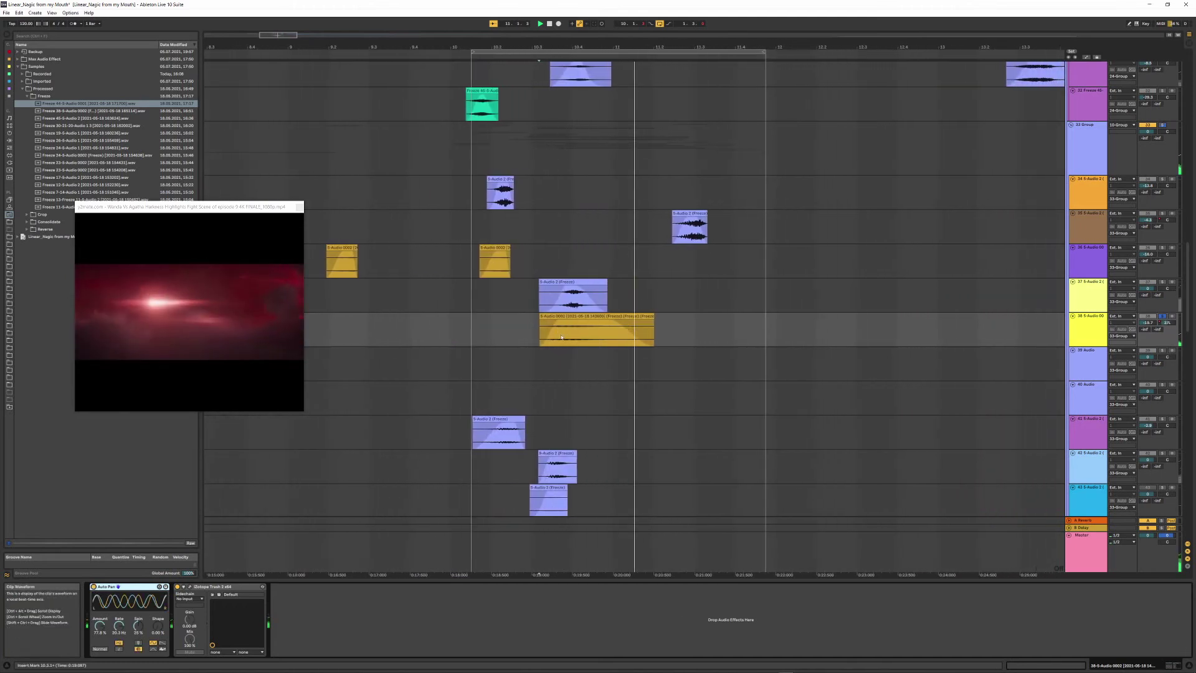
- Solo the Fake Fire track in the SOUND DESIGN group and audition its first clip
{"action": "scroll", "coordinate": [678, 109], "scroll_direction": "down", "scroll_amount": 1}
{"action": "left_click_drag", "start_coordinate": [685, 48], "coordinate": [563, 13]}
{"action": "scroll", "coordinate": [913, 316], "scroll_direction": "down", "scroll_amount": 7}
{"action": "scroll", "coordinate": [1137, 415], "scroll_direction": "down", "scroll_amount": 10}
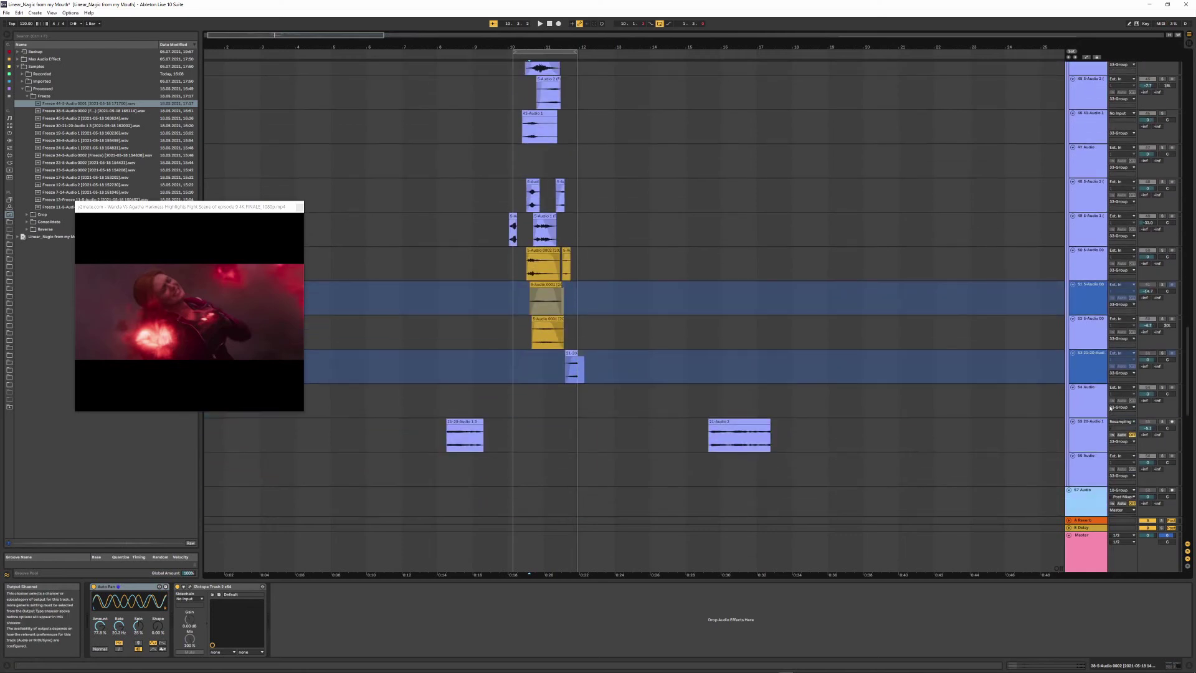
{"action": "left_click", "coordinate": [1079, 273]}
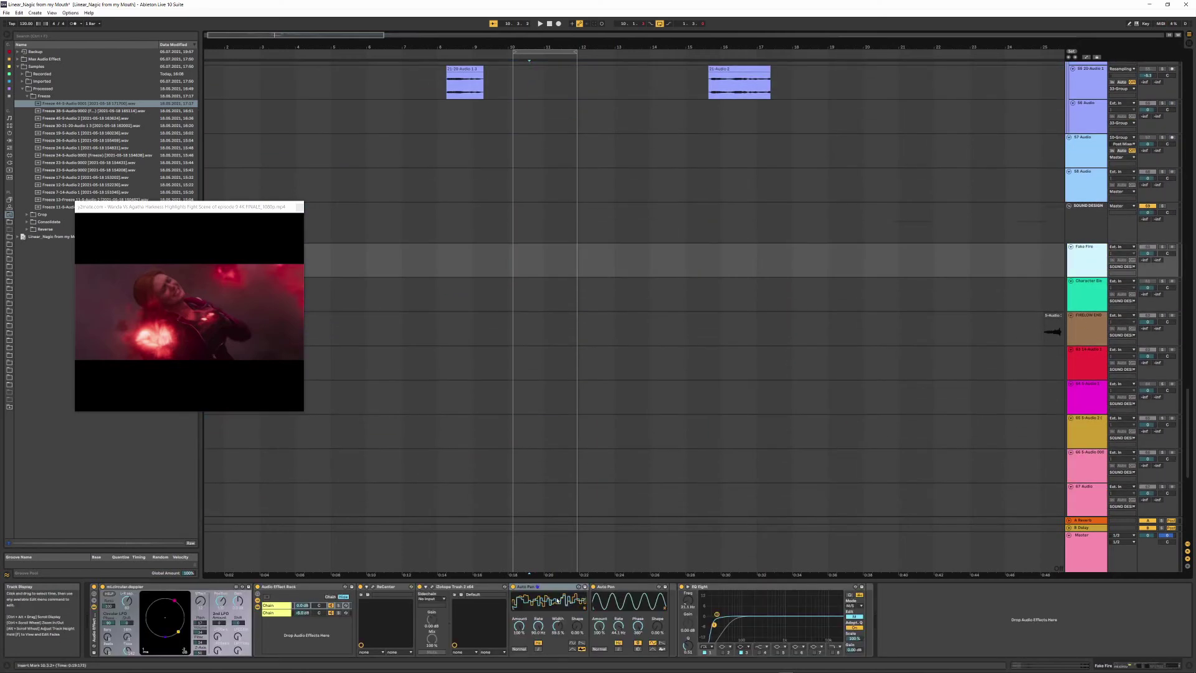
{"action": "left_click_drag", "start_coordinate": [910, 44], "coordinate": [404, 7]}
{"action": "left_click", "coordinate": [701, 260]}
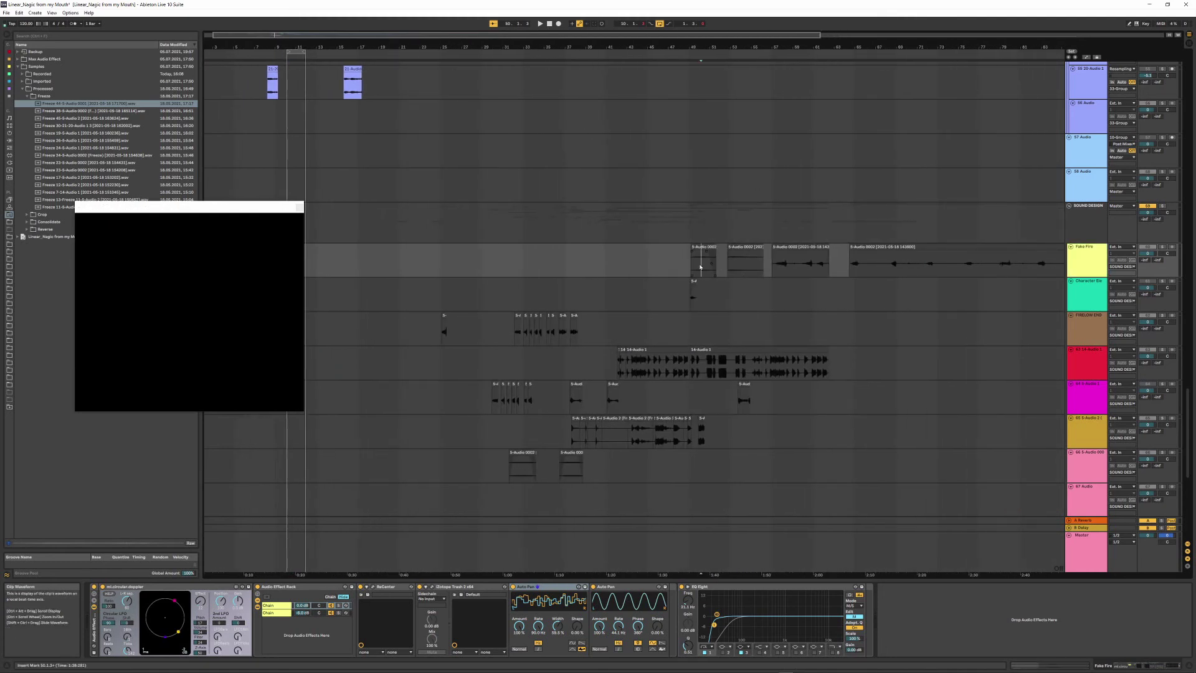
{"action": "left_click", "coordinate": [1163, 247]}
{"action": "key", "text": "space"}
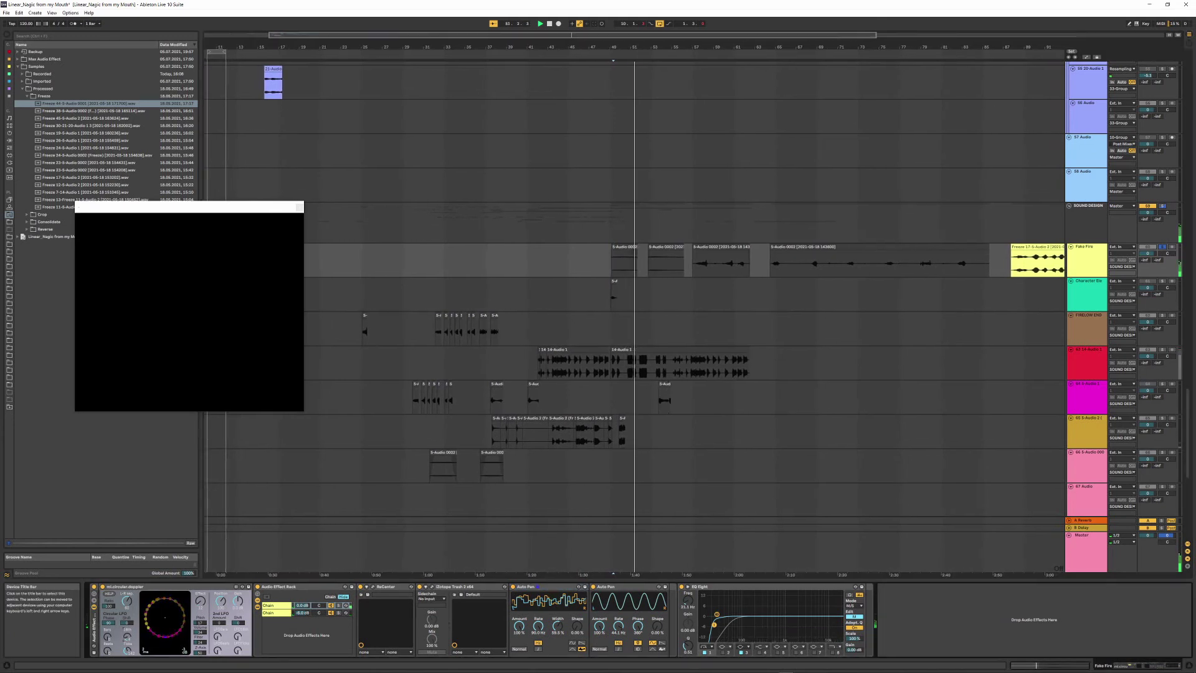
- Lower the rate of the second Auto Pan on the Fake Fire track while replaying its clip
{"action": "key", "text": "space"}
{"action": "key", "text": "space"}
{"action": "key", "text": "space"}
{"action": "key", "text": "space"}
{"action": "mouse_move", "coordinate": [617, 626]}
{"action": "left_mouse_down"}
{"action": "mouse_move", "coordinate": [618, 646]}
{"action": "mouse_move", "coordinate": [618, 636]}
{"action": "left_mouse_up"}
{"action": "key", "text": "space"}
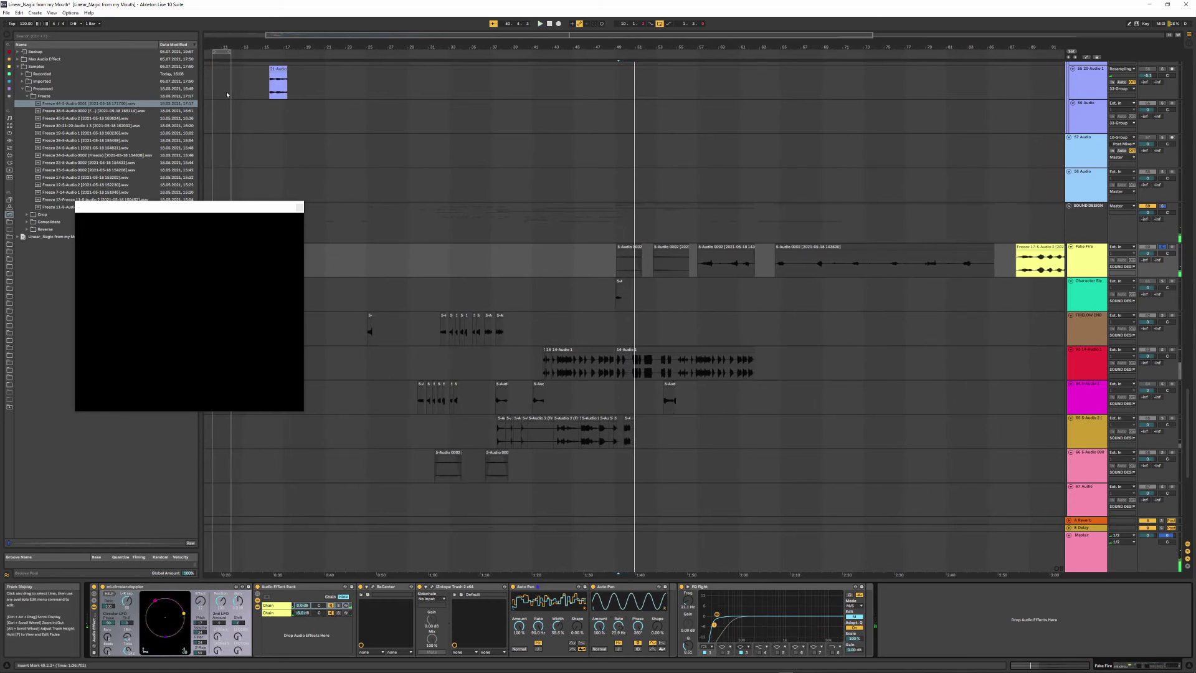
- Return to the loop around bar 10 and audition the gold clip on yellow track 38 again
{"action": "double_click", "coordinate": [219, 47]}
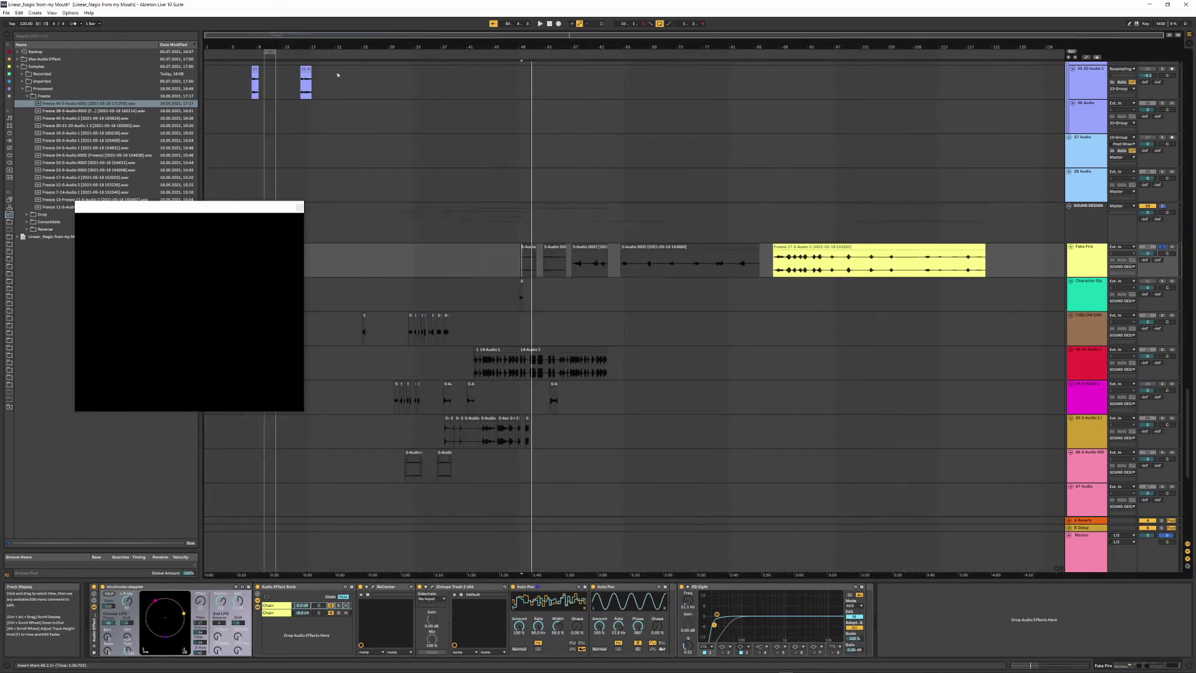
{"action": "left_click", "coordinate": [269, 52]}
{"action": "left_click_drag", "start_coordinate": [268, 47], "coordinate": [495, 99]}
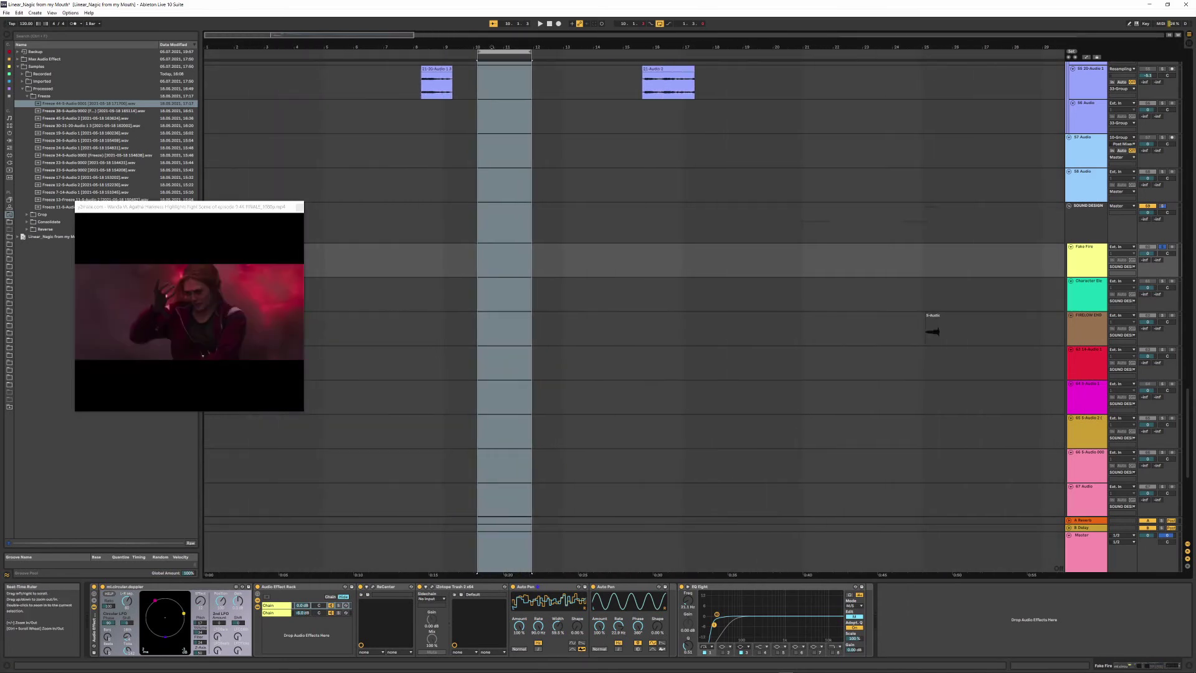
{"action": "scroll", "coordinate": [542, 193], "scroll_direction": "up", "scroll_amount": 8}
{"action": "scroll", "coordinate": [542, 190], "scroll_direction": "up", "scroll_amount": 10}
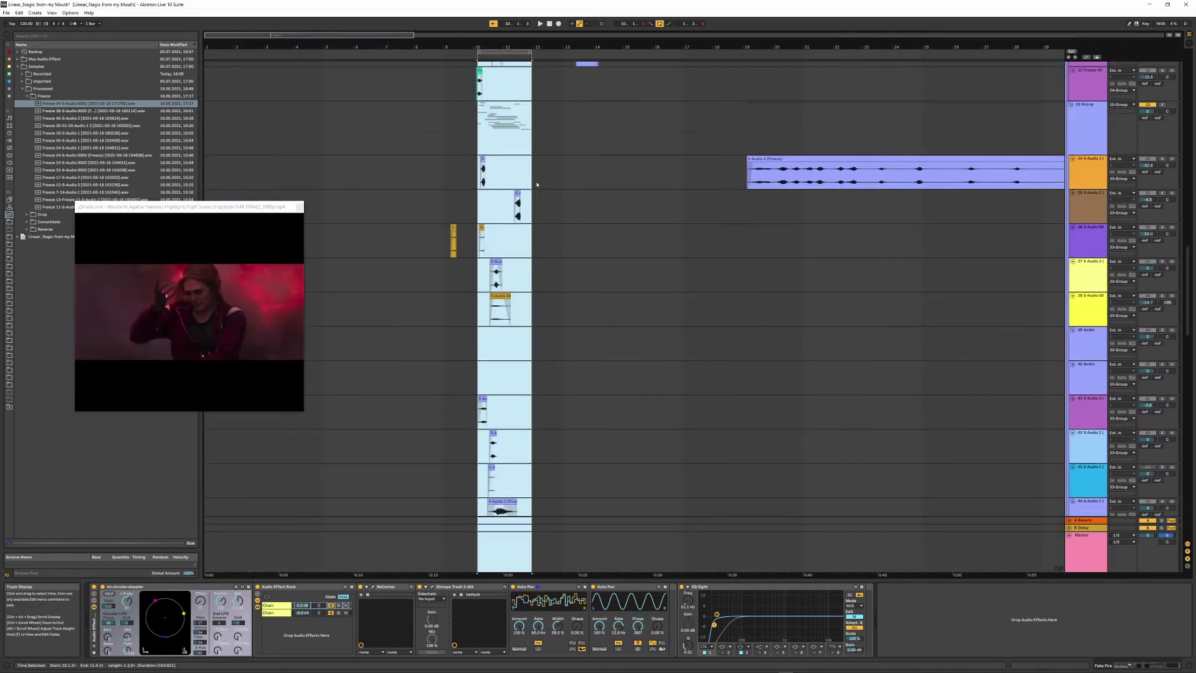
{"action": "left_click", "coordinate": [485, 358]}
{"action": "left_click", "coordinate": [490, 335]}
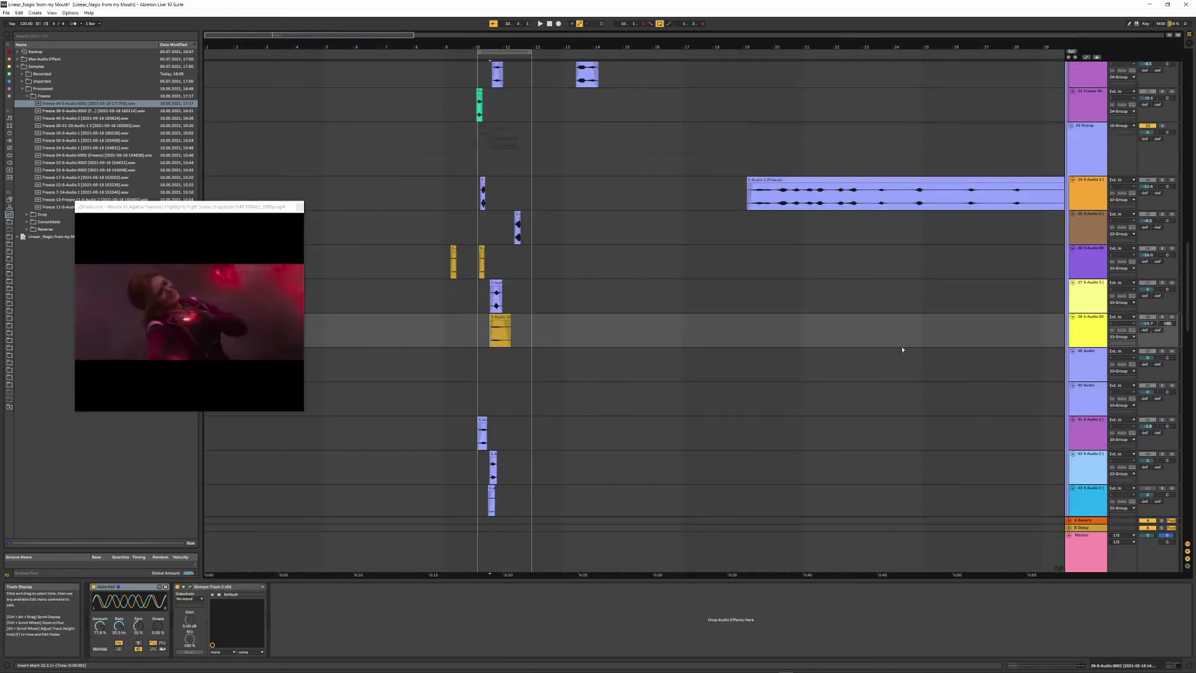
{"action": "left_click", "coordinate": [1162, 317]}
{"action": "key", "text": "space"}
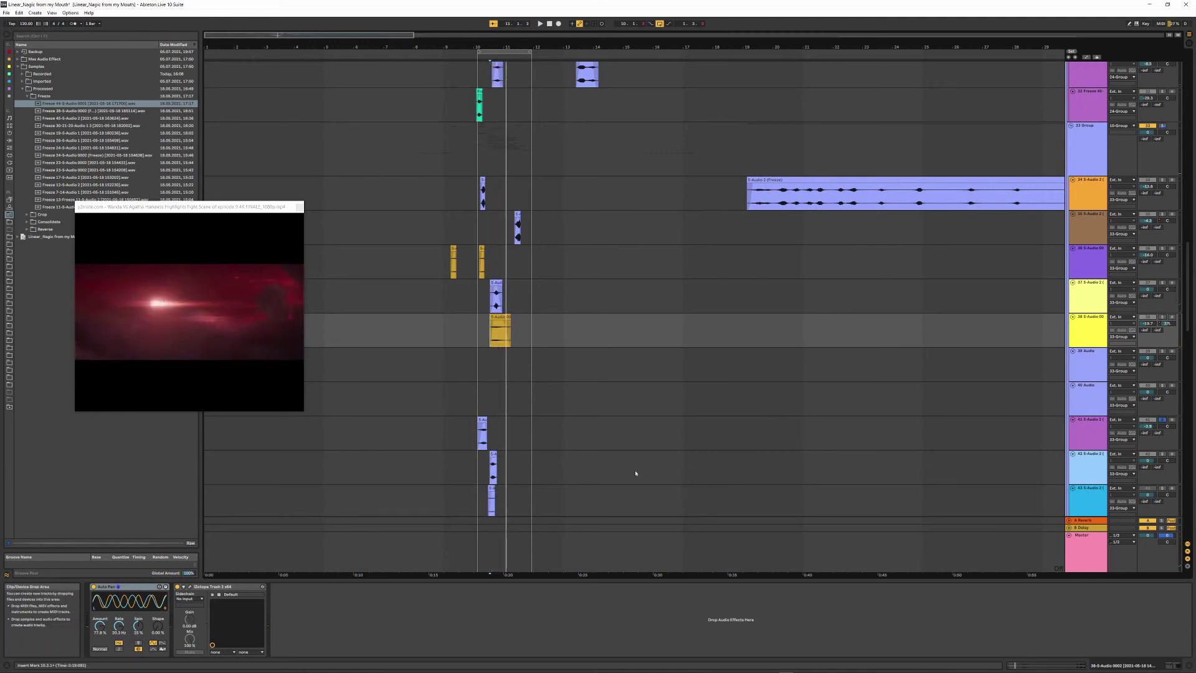
- Audition the short frozen clips on tracks 41 and 42 in solo around bar 10
{"action": "left_click", "coordinate": [485, 430]}
{"action": "scroll", "coordinate": [1015, 405], "scroll_direction": "down", "scroll_amount": 3}
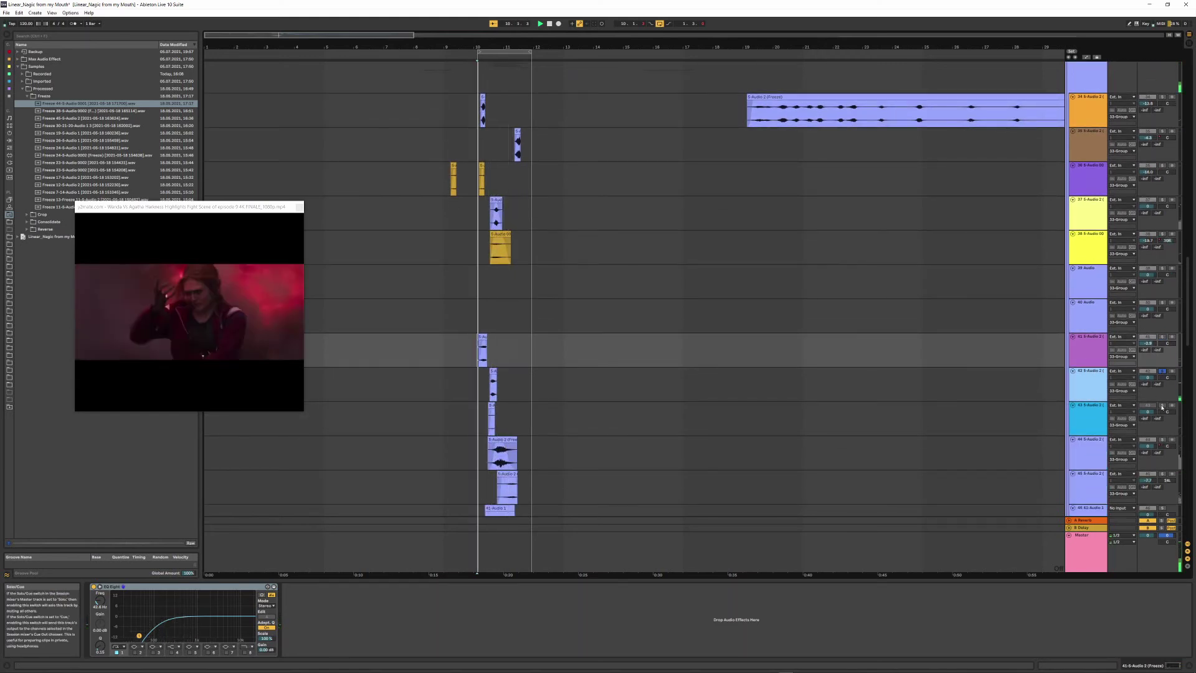
{"action": "left_click", "coordinate": [1087, 391]}
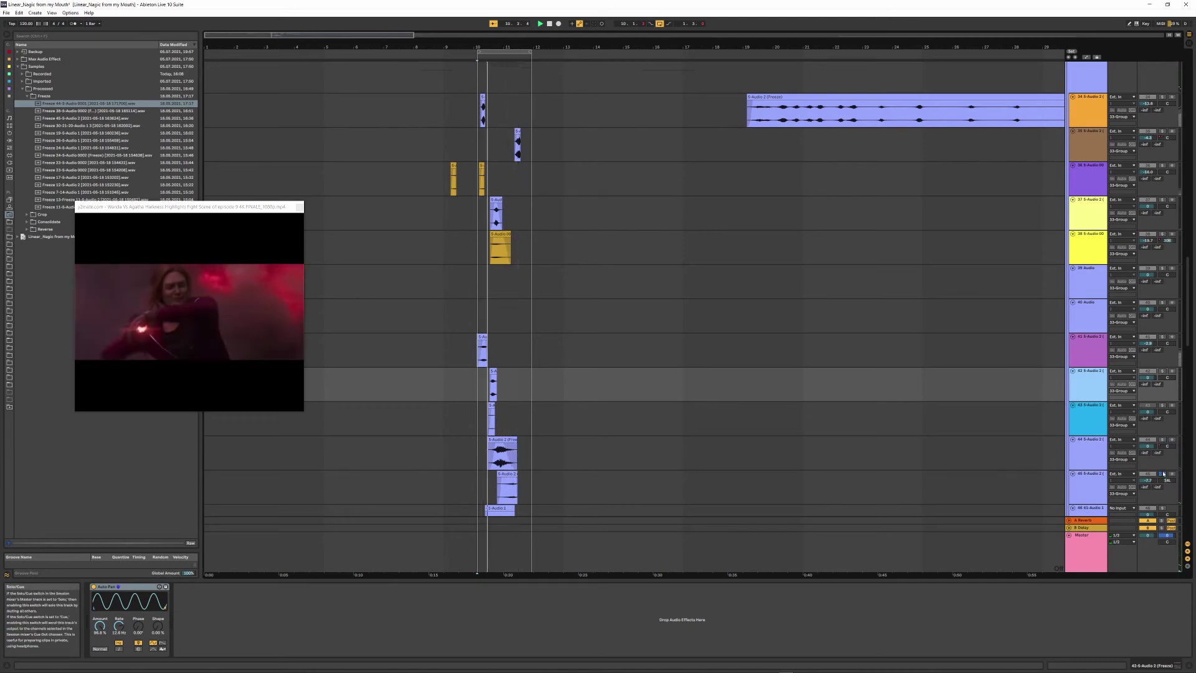
- Solo tracks 45 and 46 in turn and audition their clips between bars 10 and 11
{"action": "left_click", "coordinate": [1103, 486]}
{"action": "scroll", "coordinate": [1120, 481], "scroll_direction": "down", "scroll_amount": 2}
{"action": "left_click", "coordinate": [1116, 466]}
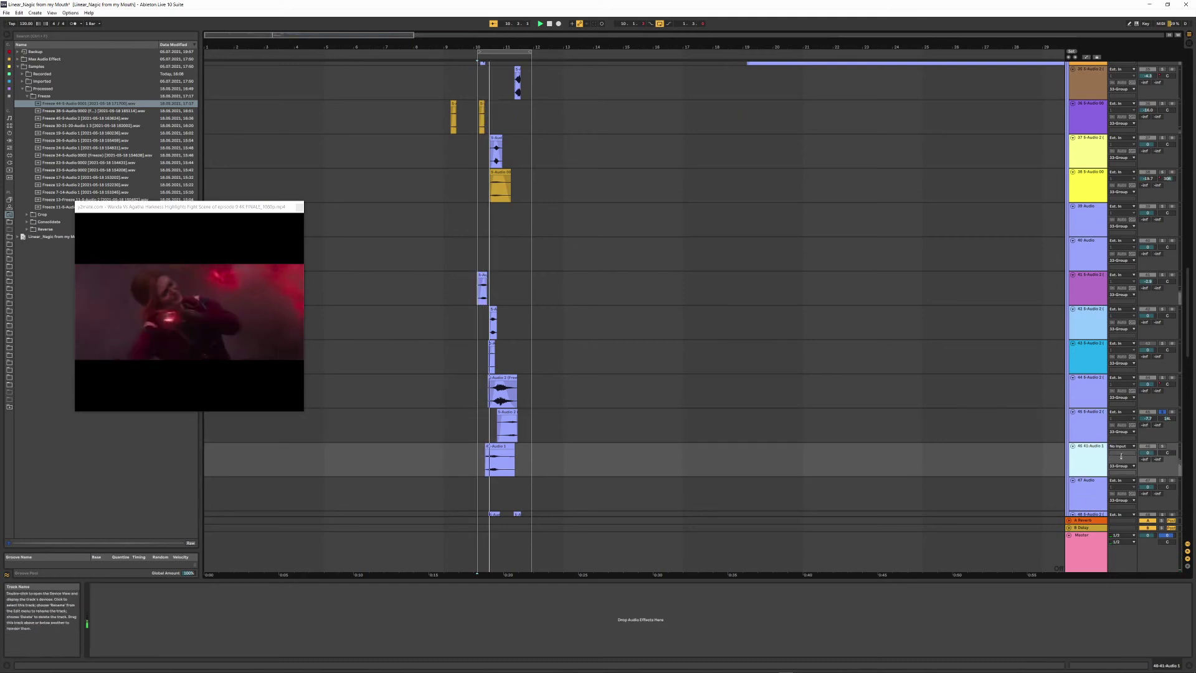
{"action": "scroll", "coordinate": [687, 454], "scroll_direction": "down", "scroll_amount": 3}
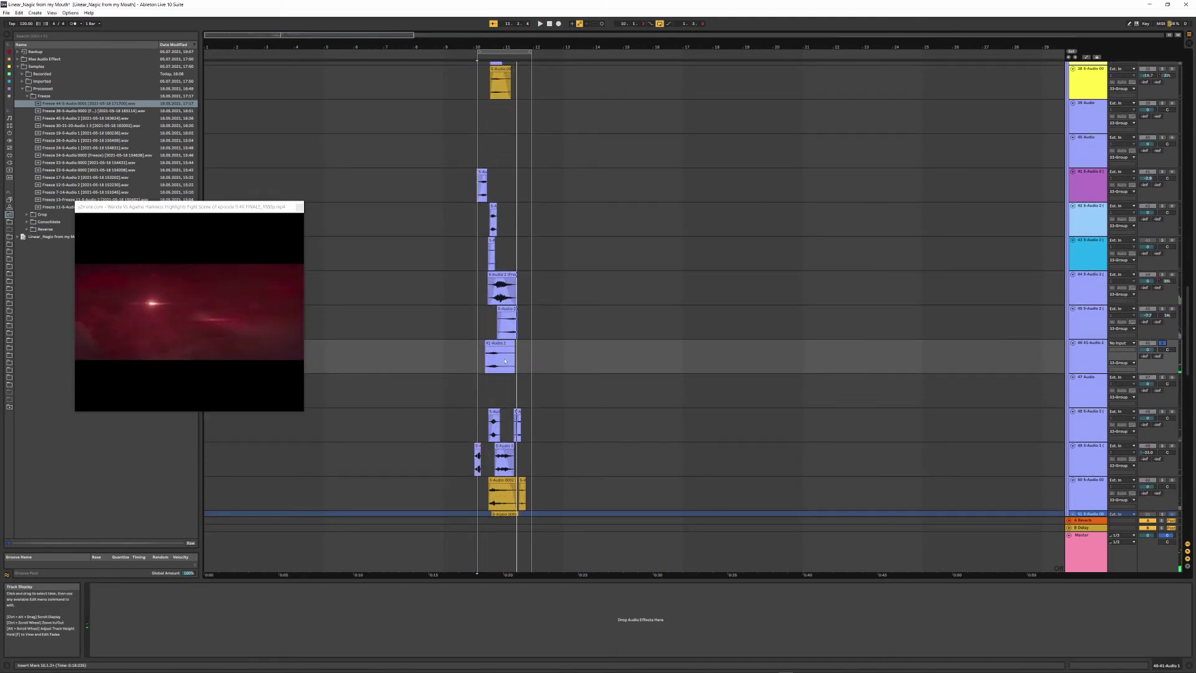
- Examine the source clips and effect chain of the Fake Fire track in the SOUND DESIGN group
{"action": "scroll", "coordinate": [628, 422], "scroll_direction": "down", "scroll_amount": 5, "text": "ctrl"}
{"action": "scroll", "coordinate": [628, 422], "scroll_direction": "down", "scroll_amount": 4}
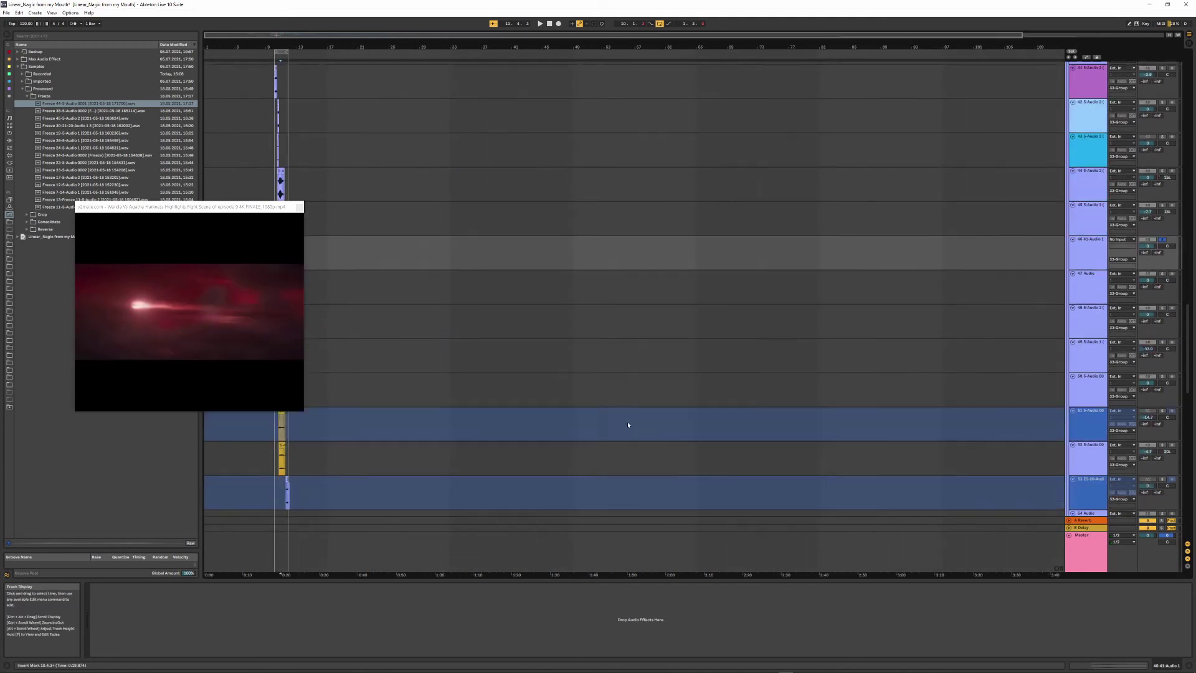
{"action": "scroll", "coordinate": [896, 405], "scroll_direction": "down", "scroll_amount": 11}
{"action": "left_click", "coordinate": [1037, 297]}
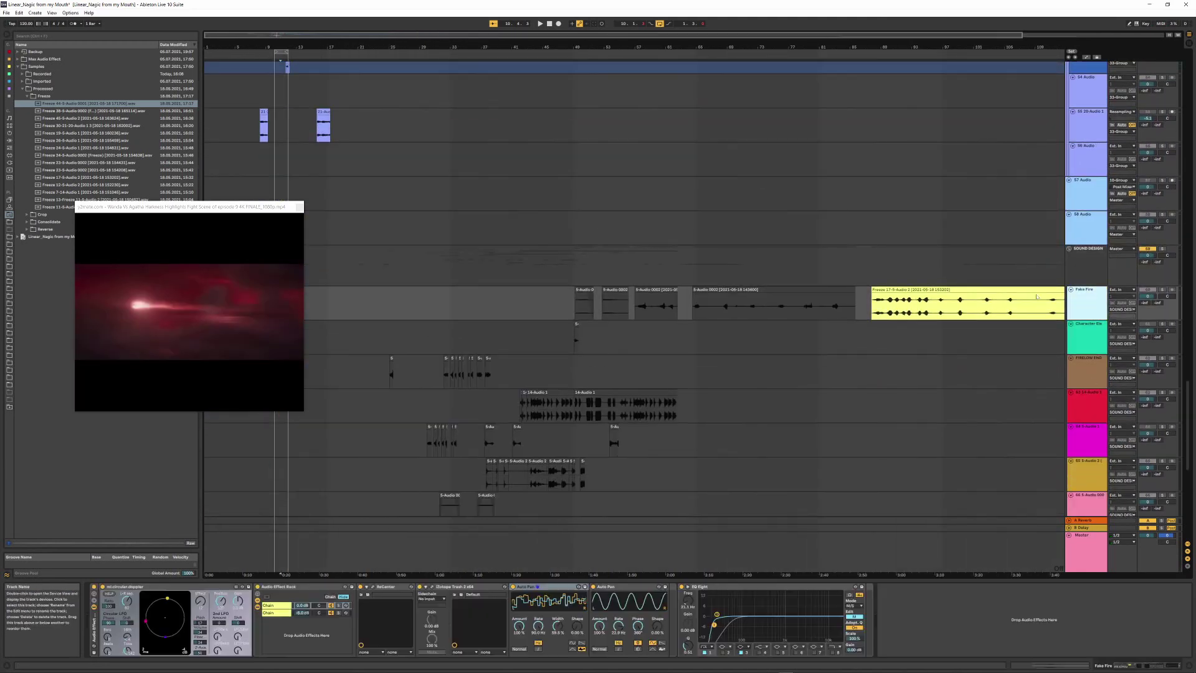
{"action": "left_click_drag", "start_coordinate": [583, 49], "coordinate": [565, 72]}
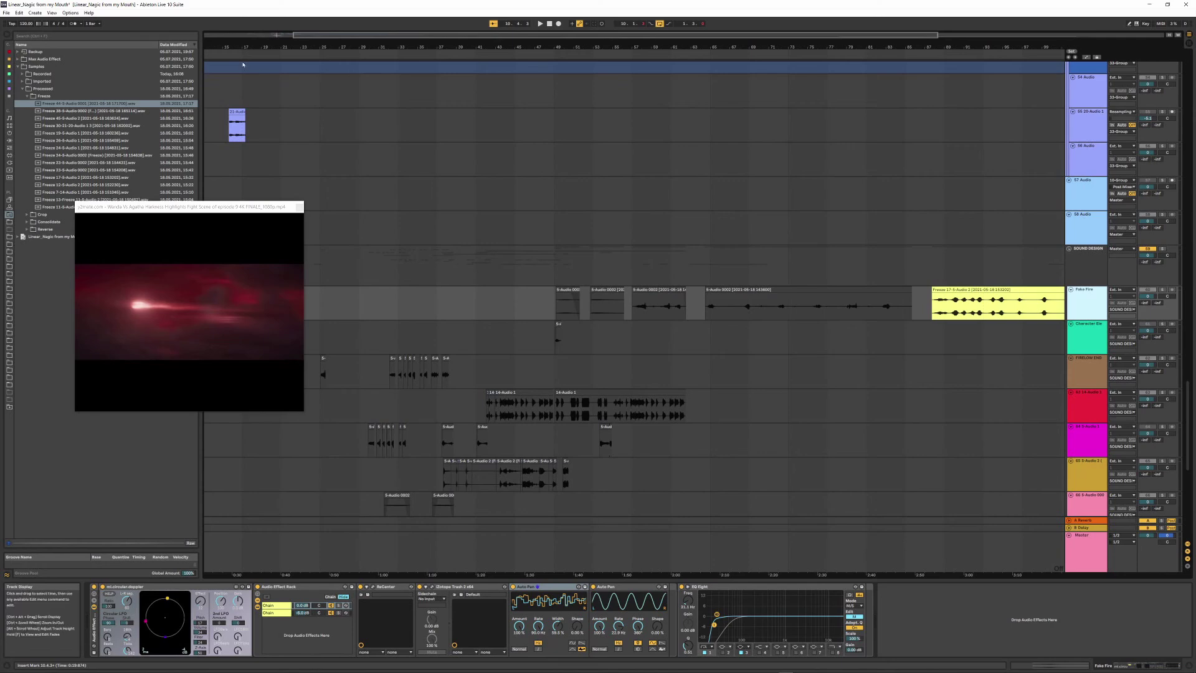
- Go back to the bar 10 layers, solo track 48 and audition its two frozen clips
{"action": "left_click_drag", "start_coordinate": [219, 48], "coordinate": [502, 119]}
{"action": "scroll", "coordinate": [504, 181], "scroll_direction": "up", "scroll_amount": 8}
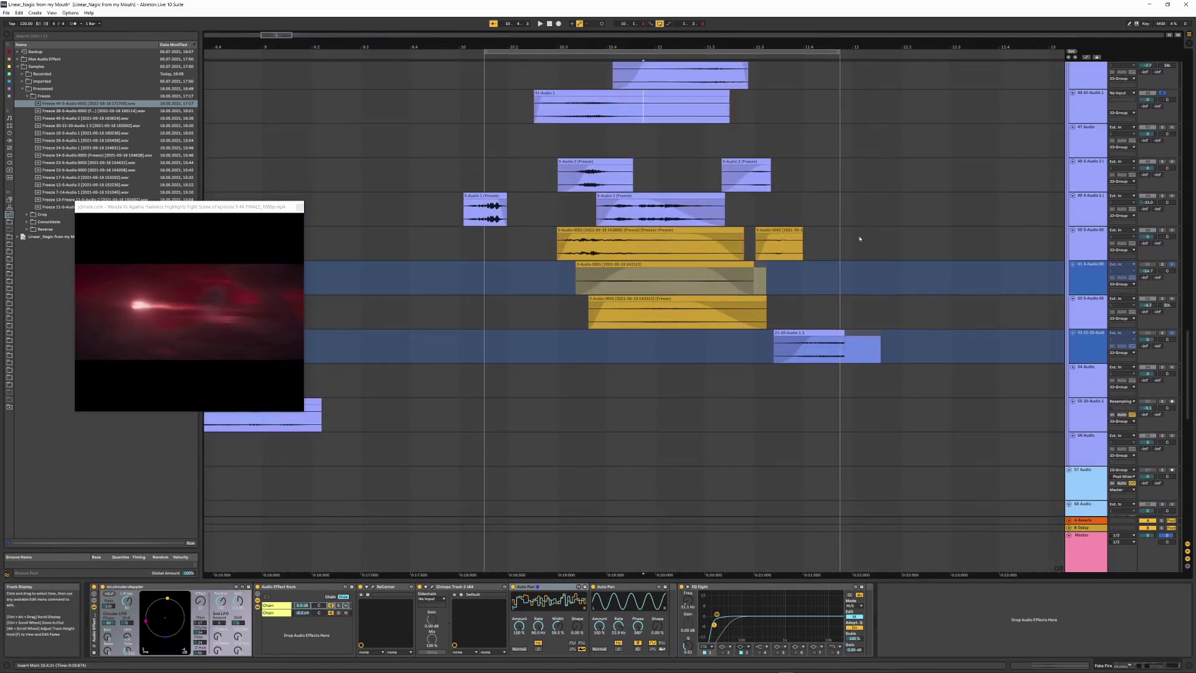
{"action": "scroll", "coordinate": [1028, 211], "scroll_direction": "up", "scroll_amount": 5}
{"action": "left_click", "coordinate": [1093, 316]}
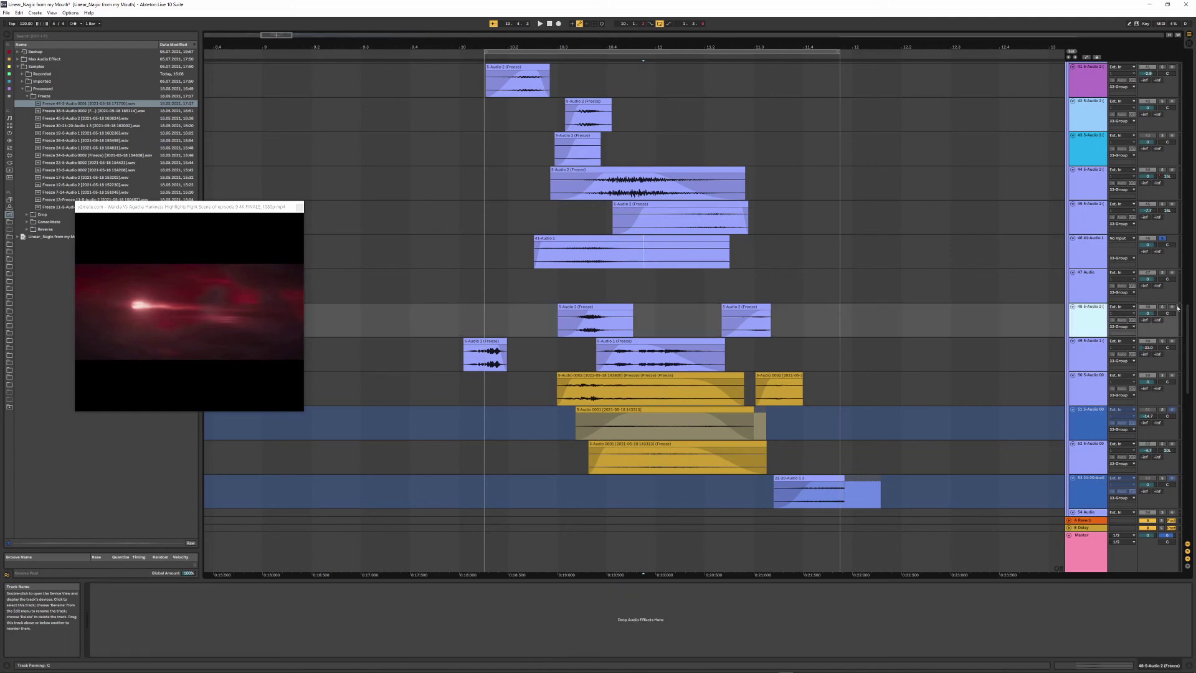
{"action": "left_click", "coordinate": [552, 331]}
{"action": "key", "text": "space"}
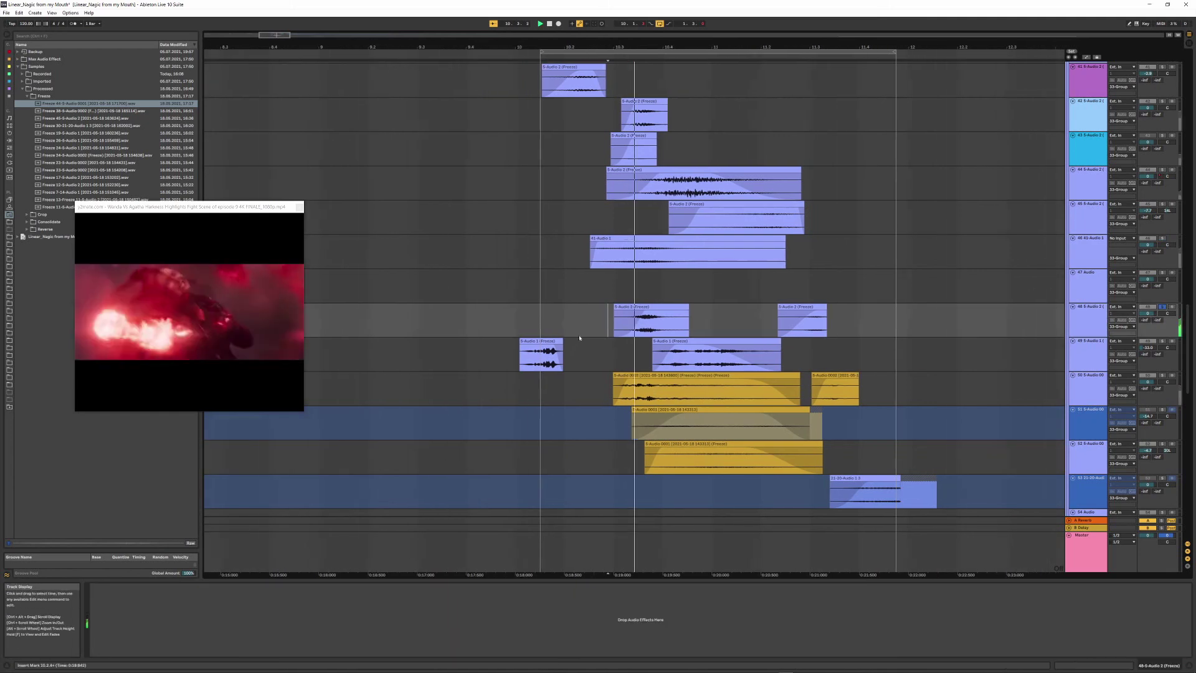
{"action": "left_click", "coordinate": [740, 307]}
{"action": "key", "text": "space"}
{"action": "key", "text": "space"}
{"action": "left_click", "coordinate": [612, 325]}
{"action": "key", "text": "space"}
{"action": "key", "text": "space"}
- Solo track 49 and audition its longer frozen clip with its effect rack
{"action": "left_click", "coordinate": [413, 356]}
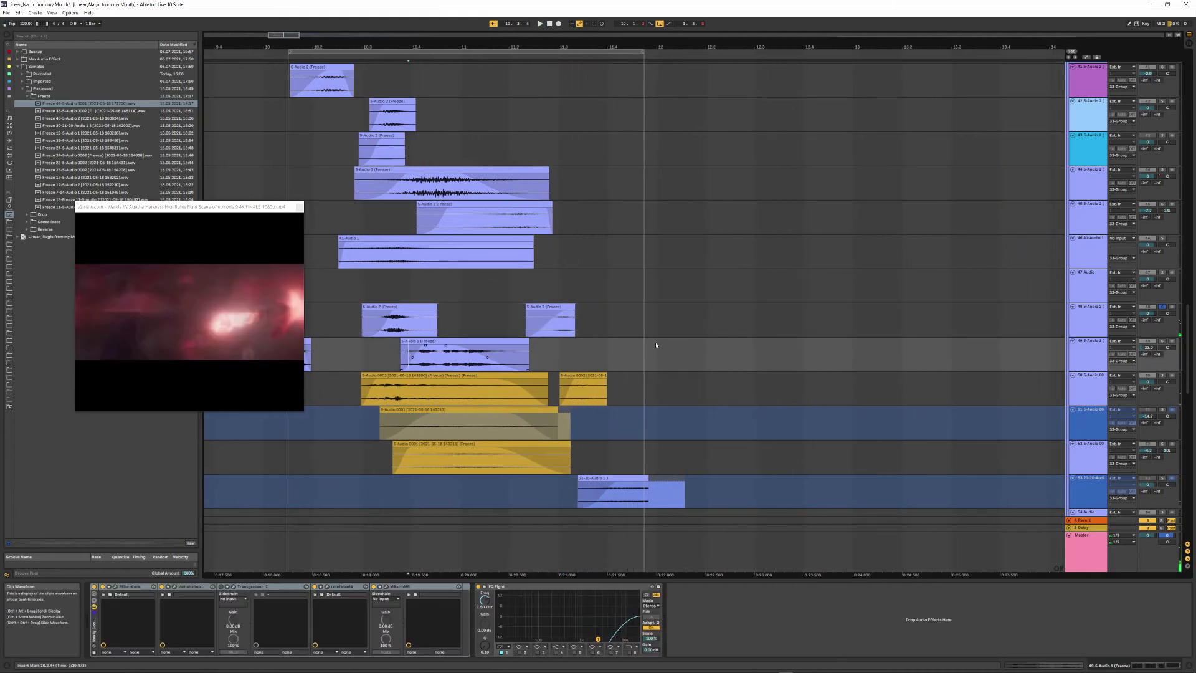
{"action": "key", "text": "space"}
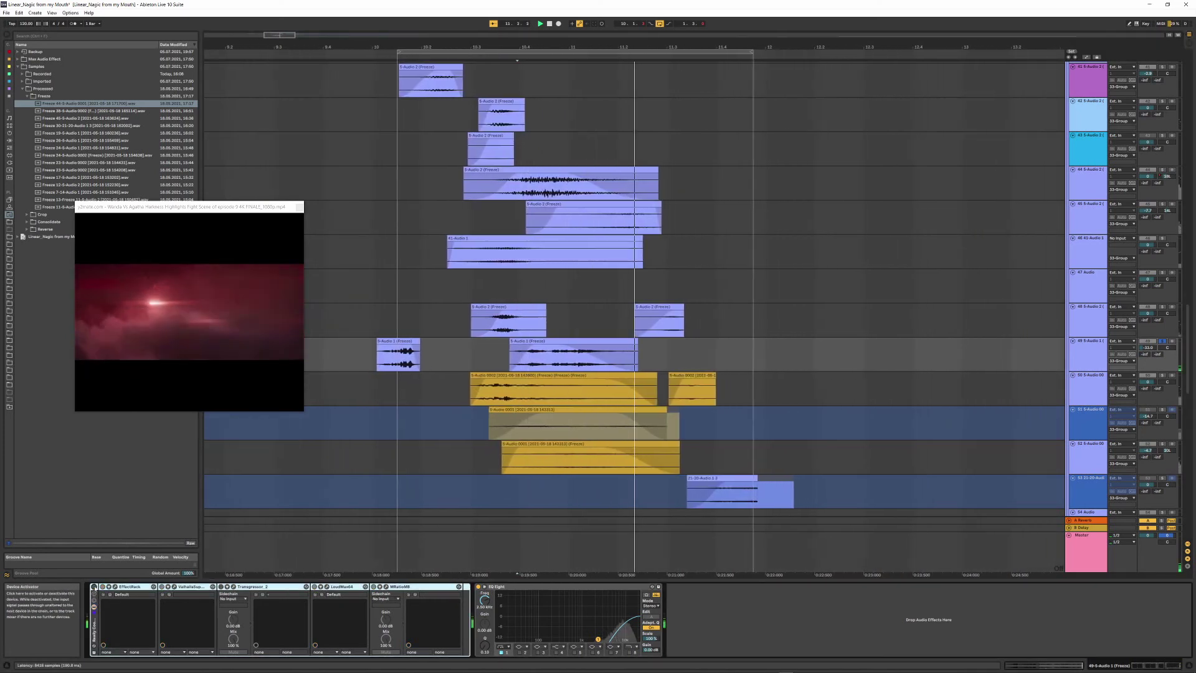
- Copy track 49's longer frozen clip to a new audio track without effects around bar 12.4 and audition it solo
{"action": "left_click_drag", "start_coordinate": [556, 347], "coordinate": [935, 376]}
{"action": "key", "text": "ctrl+t"}
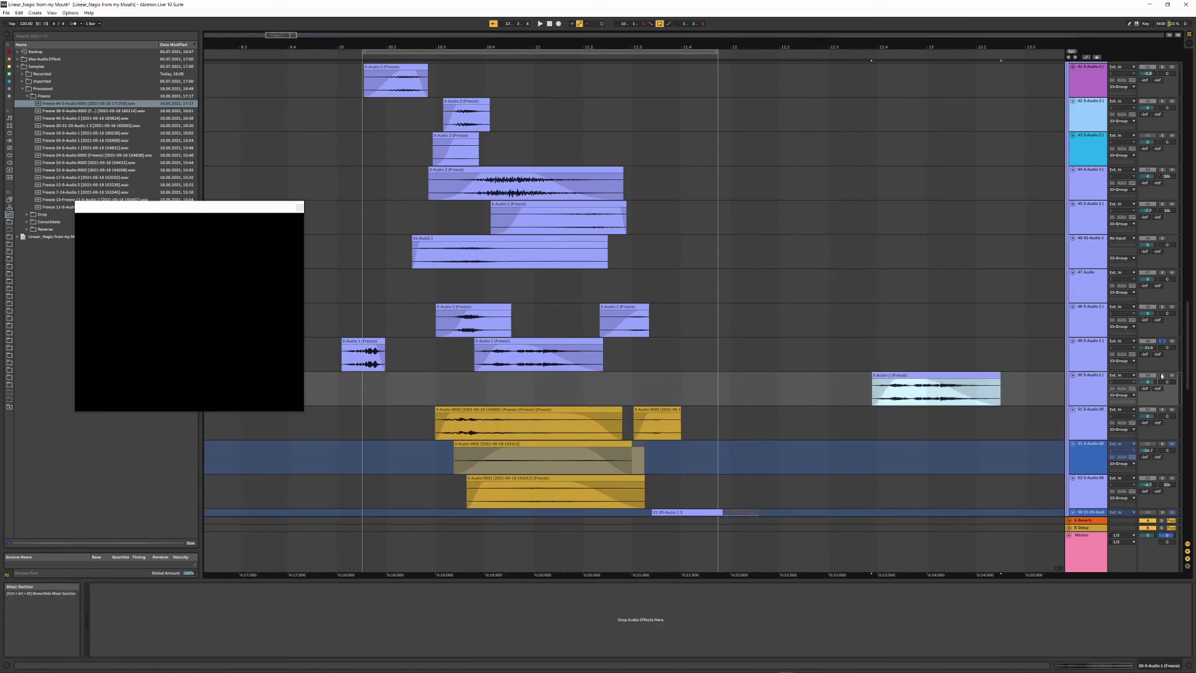
{"action": "scroll", "coordinate": [899, 392], "scroll_direction": "right", "scroll_amount": 5}
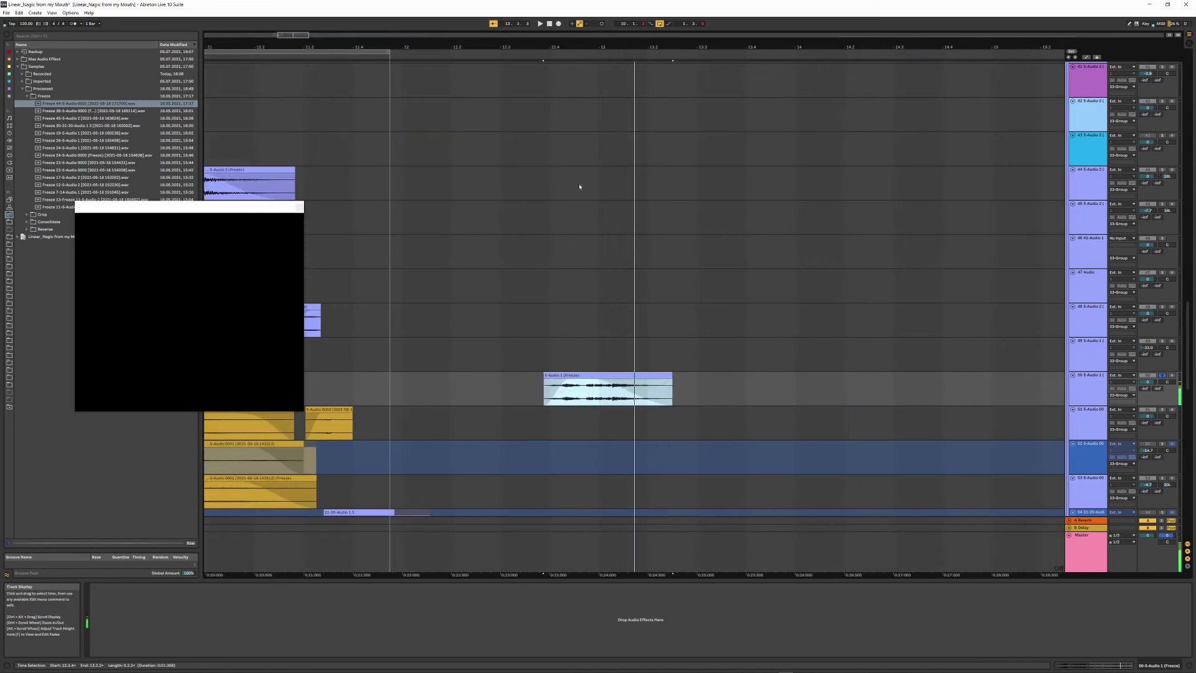
{"action": "left_click_drag", "start_coordinate": [612, 41], "coordinate": [791, 19]}
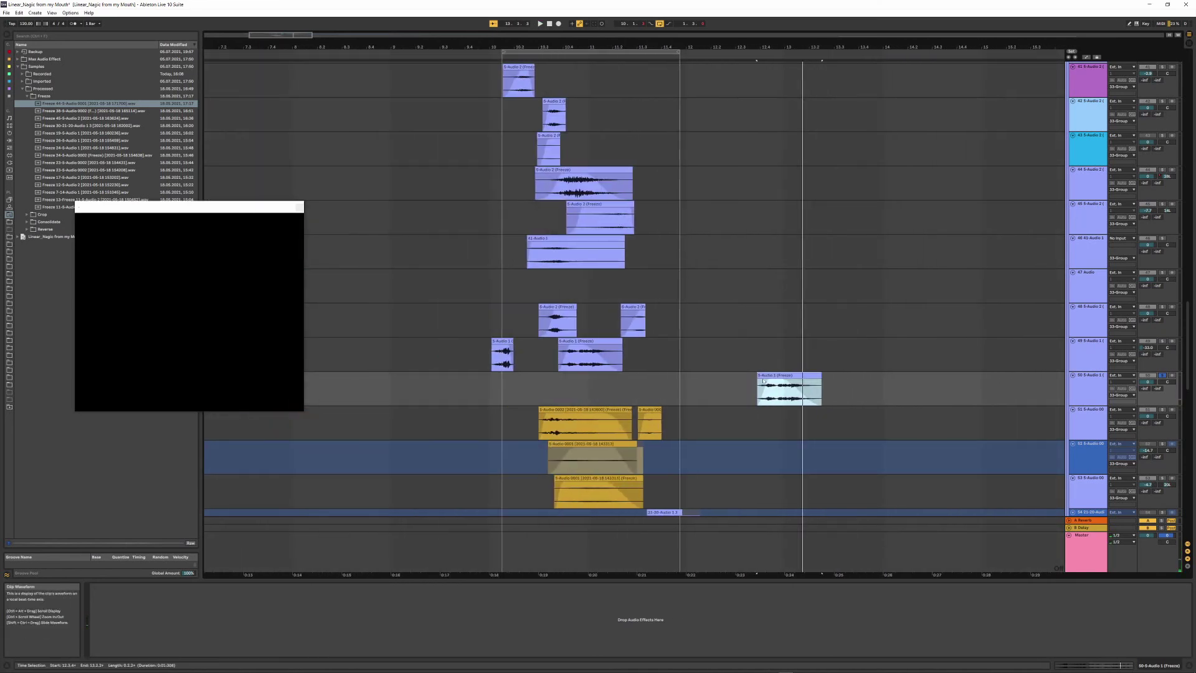
- Extend the copied clip's start to the left to reveal more of the recording and audition it
{"action": "left_click_drag", "start_coordinate": [760, 374], "coordinate": [709, 375]}
{"action": "left_click", "coordinate": [716, 389]}
{"action": "key", "text": "space"}
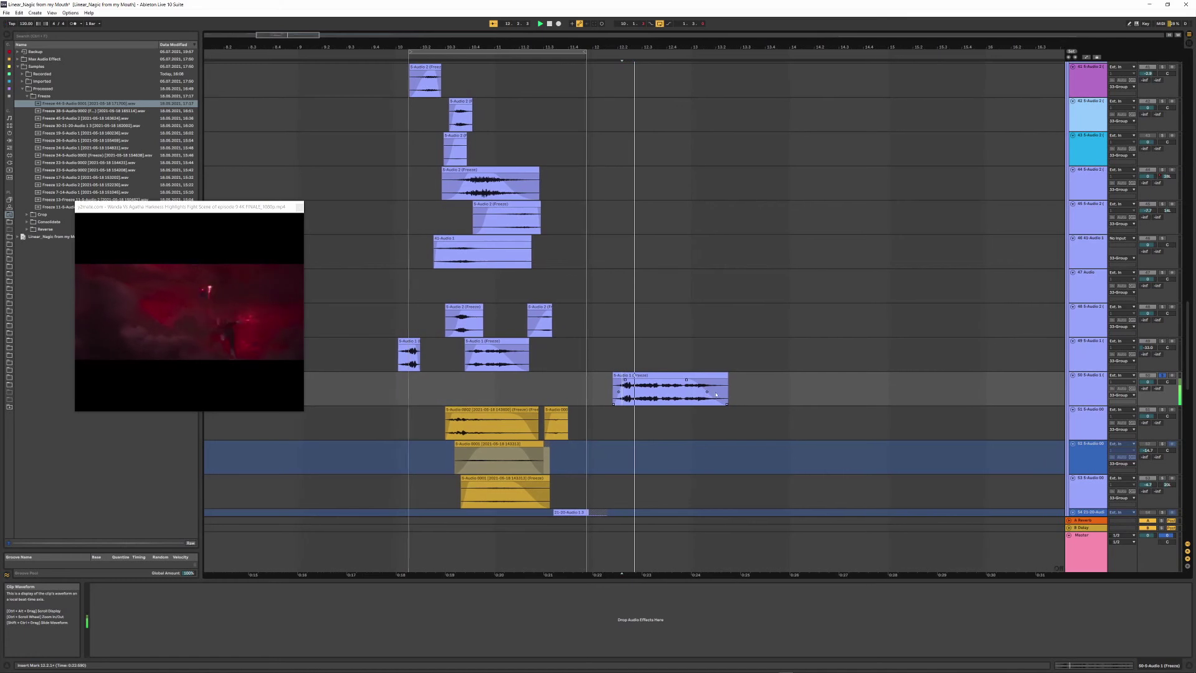
- Open the EffectRack on track 49, reveal the preset names of Crystallizer and FilterFreak, and close the plug-in window
{"action": "left_click_drag", "start_coordinate": [498, 47], "coordinate": [715, 257]}
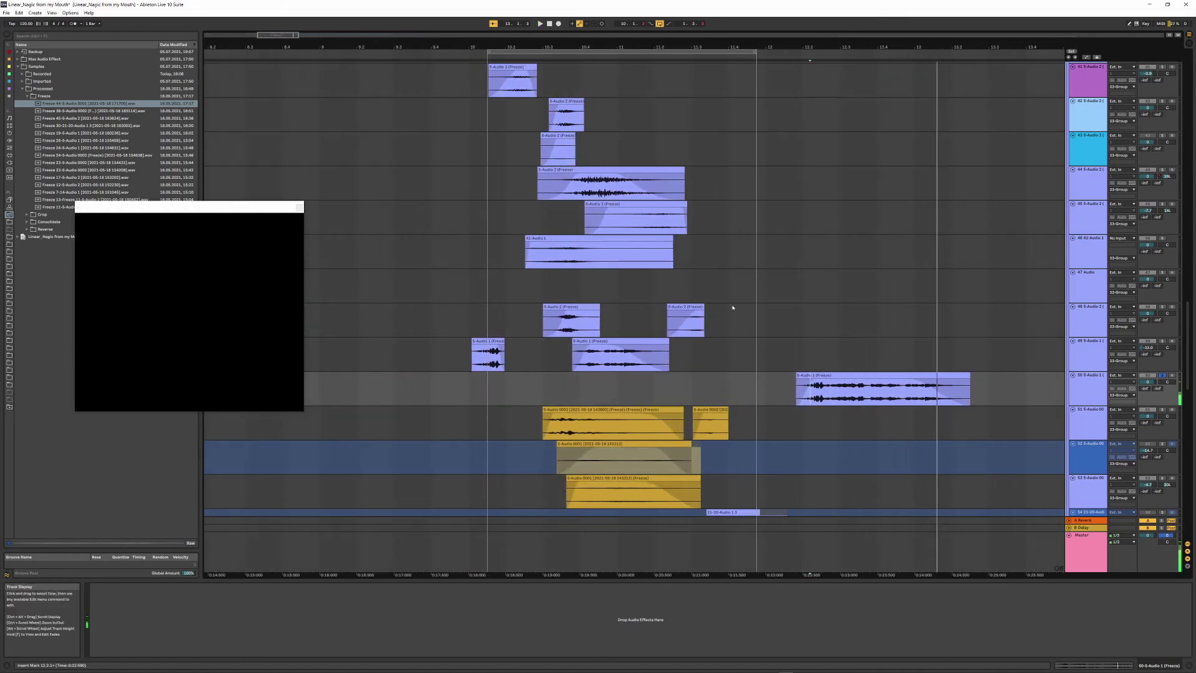
{"action": "left_click", "coordinate": [544, 359]}
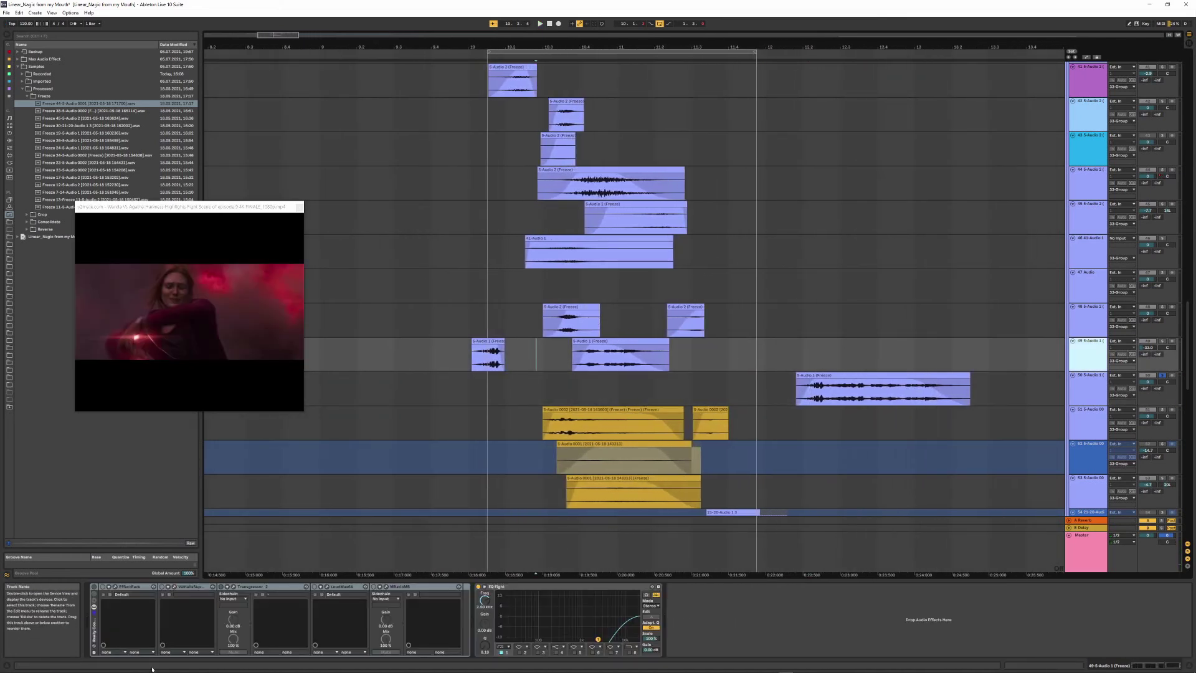
{"action": "left_click", "coordinate": [93, 587]}
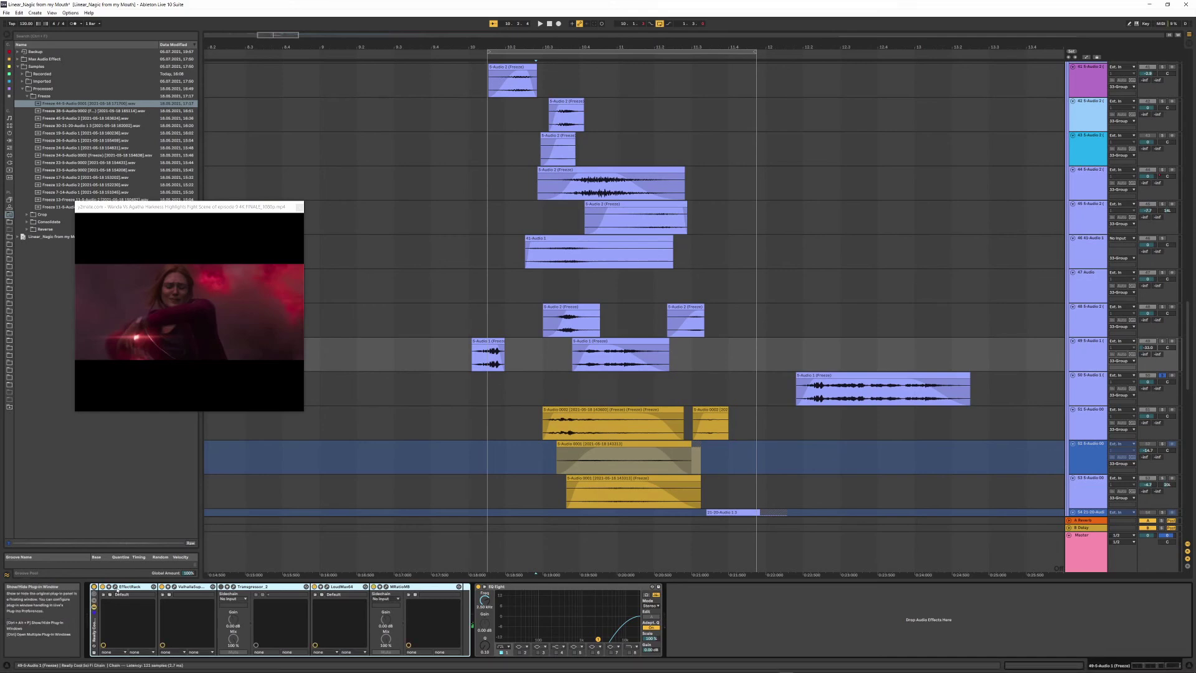
{"action": "left_click_drag", "start_coordinate": [478, 671], "coordinate": [439, 182]}
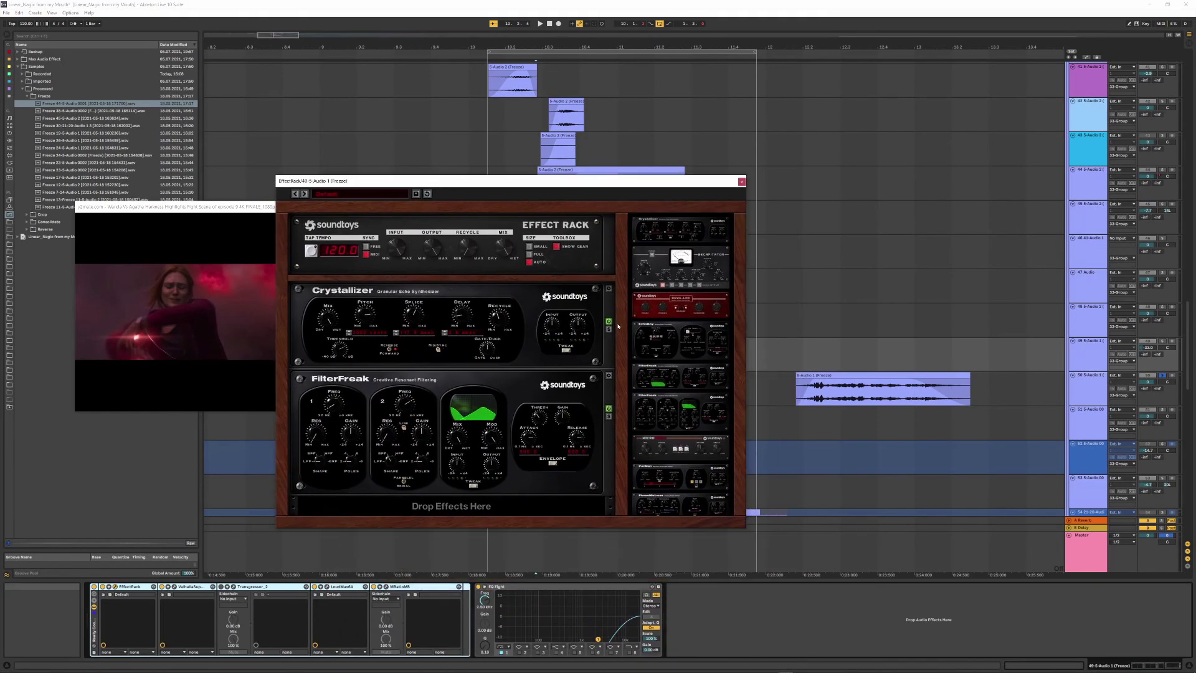
{"action": "left_click", "coordinate": [609, 289]}
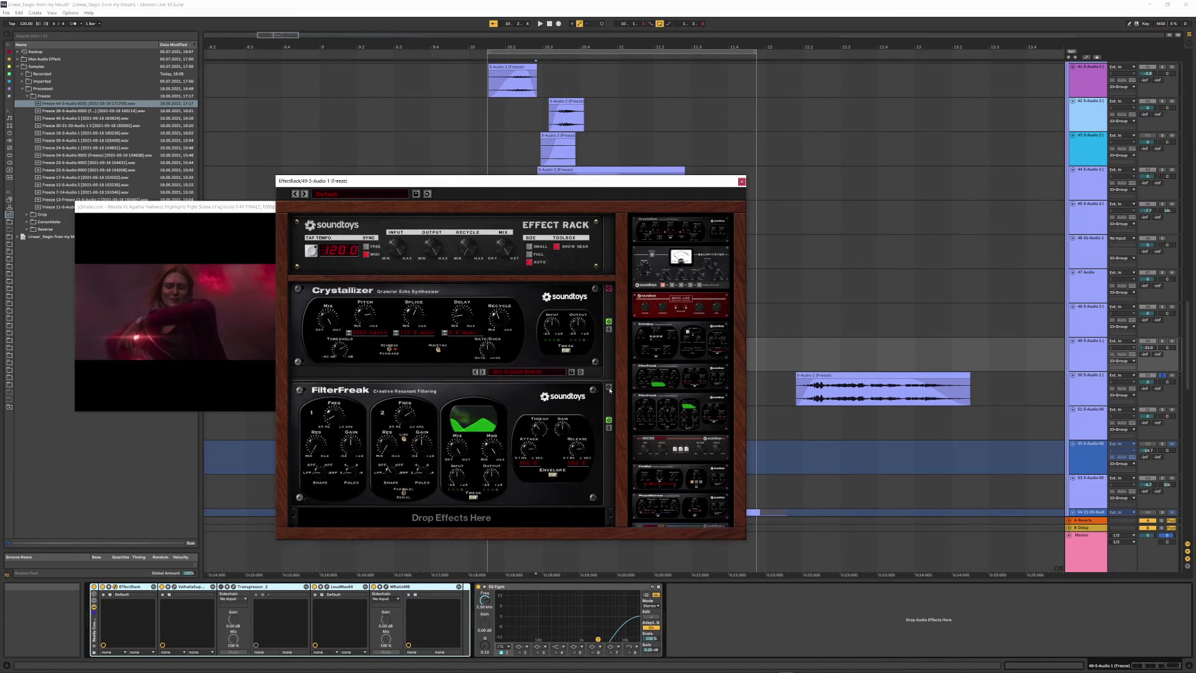
{"action": "left_click", "coordinate": [609, 387]}
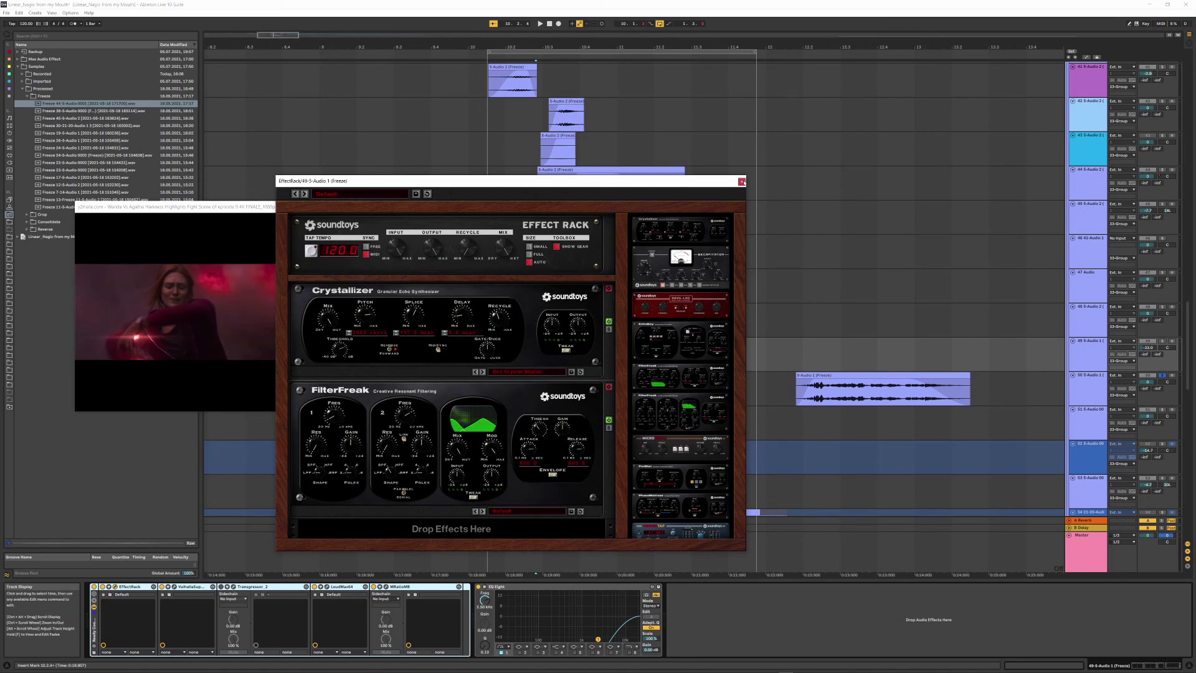
{"action": "left_click", "coordinate": [741, 182]}
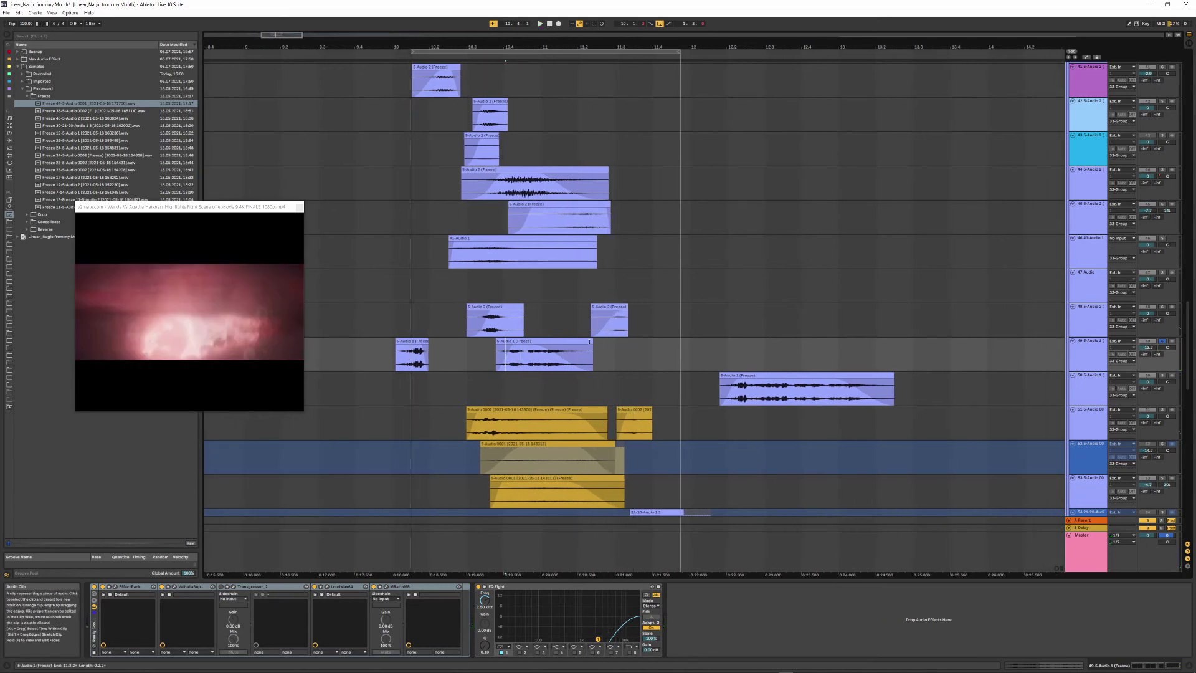
- Extend track 49's short first frozen clip to the right over the longer clip and audition the revealed recording
{"action": "left_click", "coordinate": [590, 342]}
{"action": "left_click", "coordinate": [411, 344]}
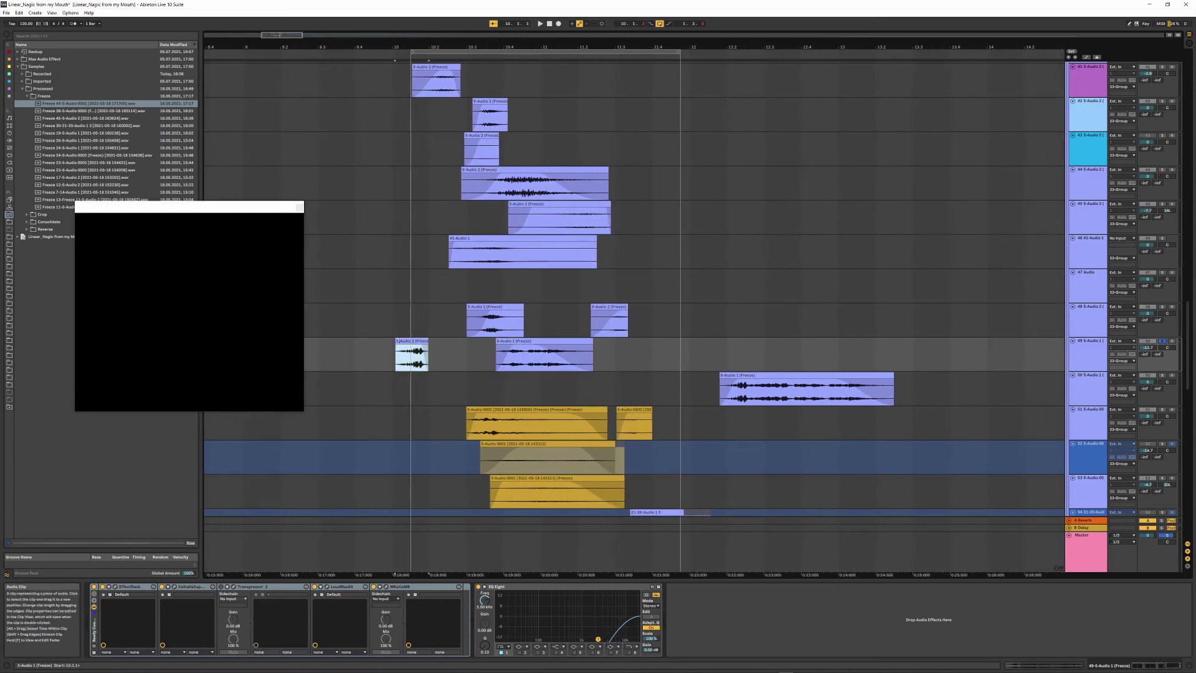
{"action": "left_click", "coordinate": [424, 341]}
{"action": "left_click_drag", "start_coordinate": [425, 342], "coordinate": [817, 342]}
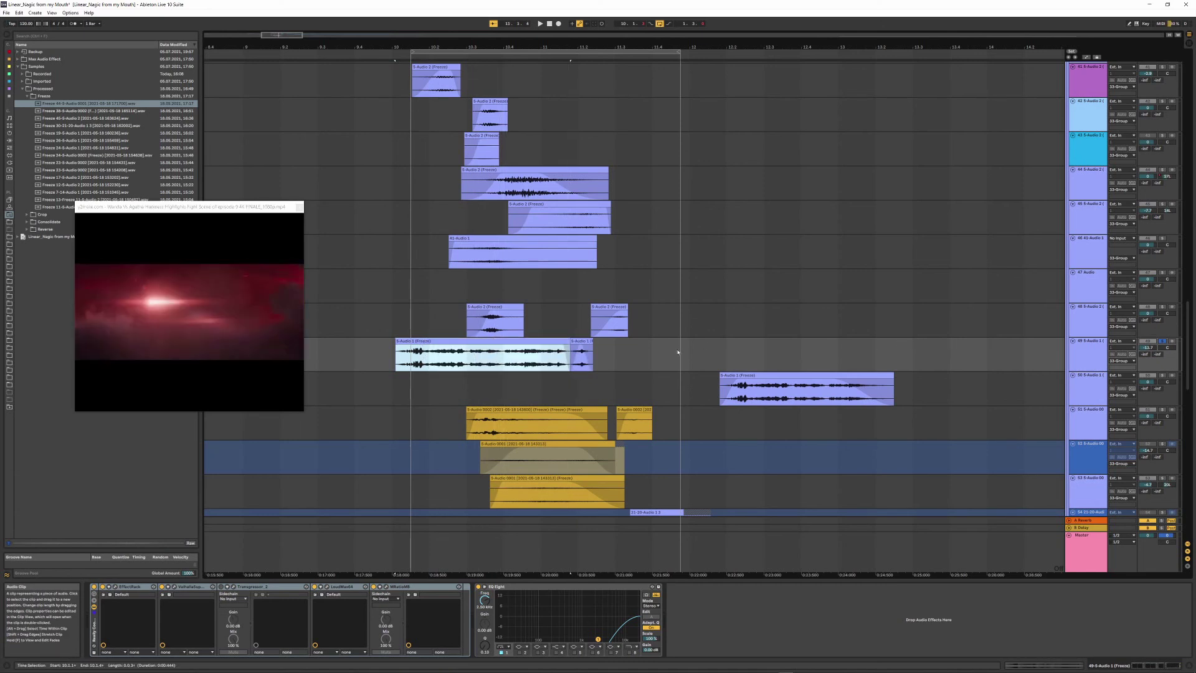
{"action": "left_click", "coordinate": [397, 357]}
{"action": "key", "text": "space"}
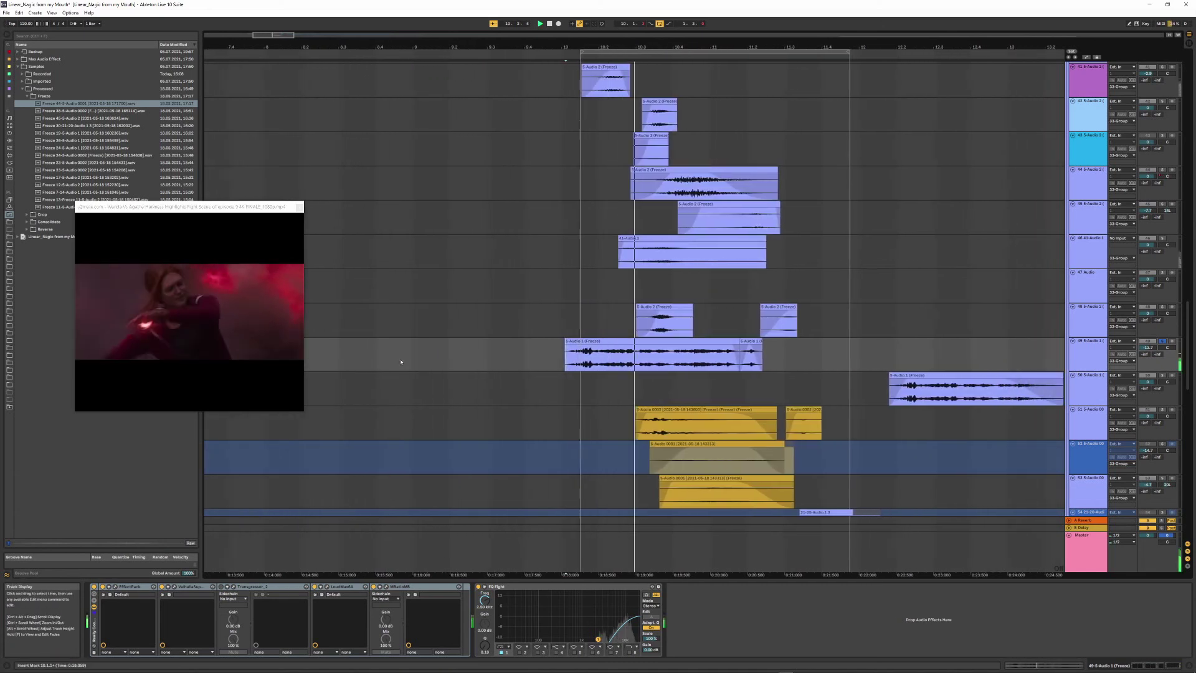
{"action": "key", "text": "space"}
{"action": "key", "text": "space"}
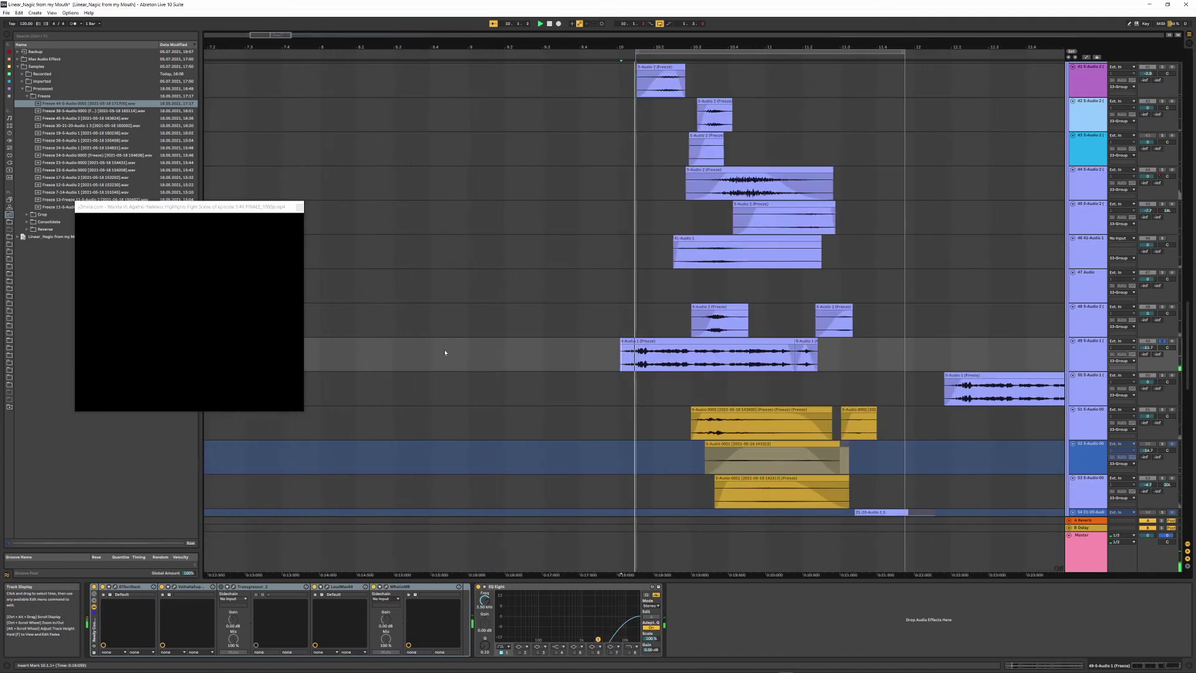
- Undo the extension of track 49's first frozen clip and stop playback
{"action": "key", "text": "ctrl+z"}
{"action": "key", "text": "space"}
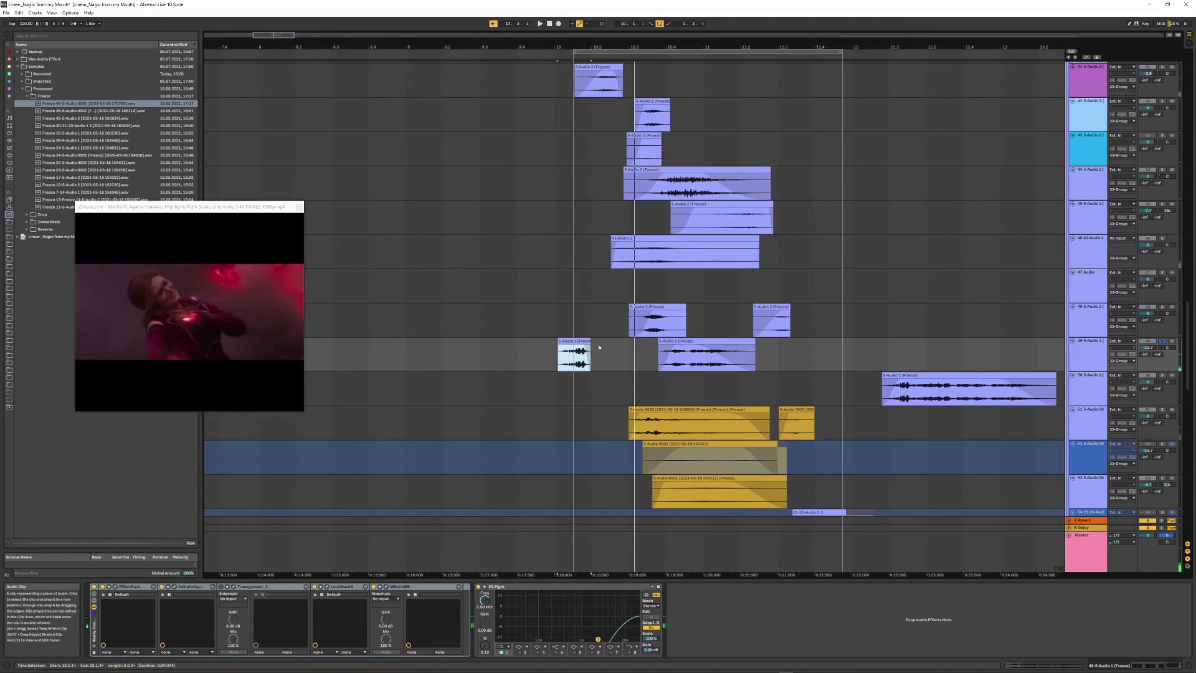
{"action": "left_click", "coordinate": [565, 352]}
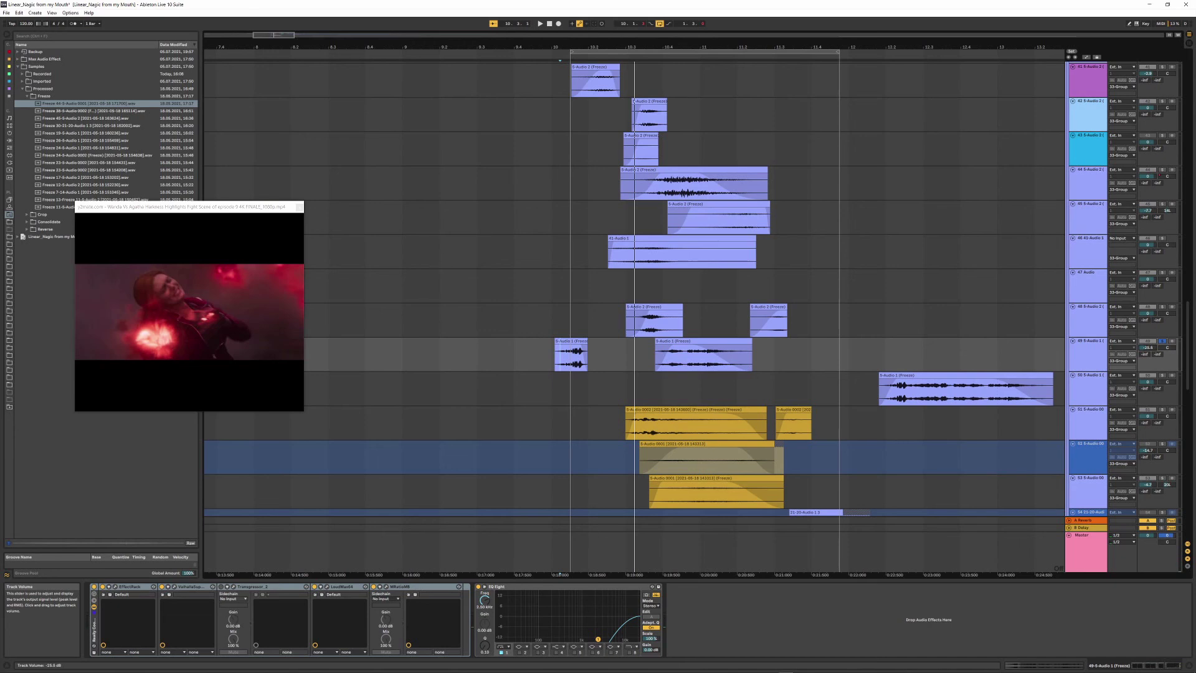
{"action": "key", "text": "space"}
{"action": "key", "text": "space"}
- Solo track 51 and audition its frozen clips with its Auto Pan, Auto Filter and Multiband Dynamics chain
{"action": "left_click", "coordinate": [614, 430]}
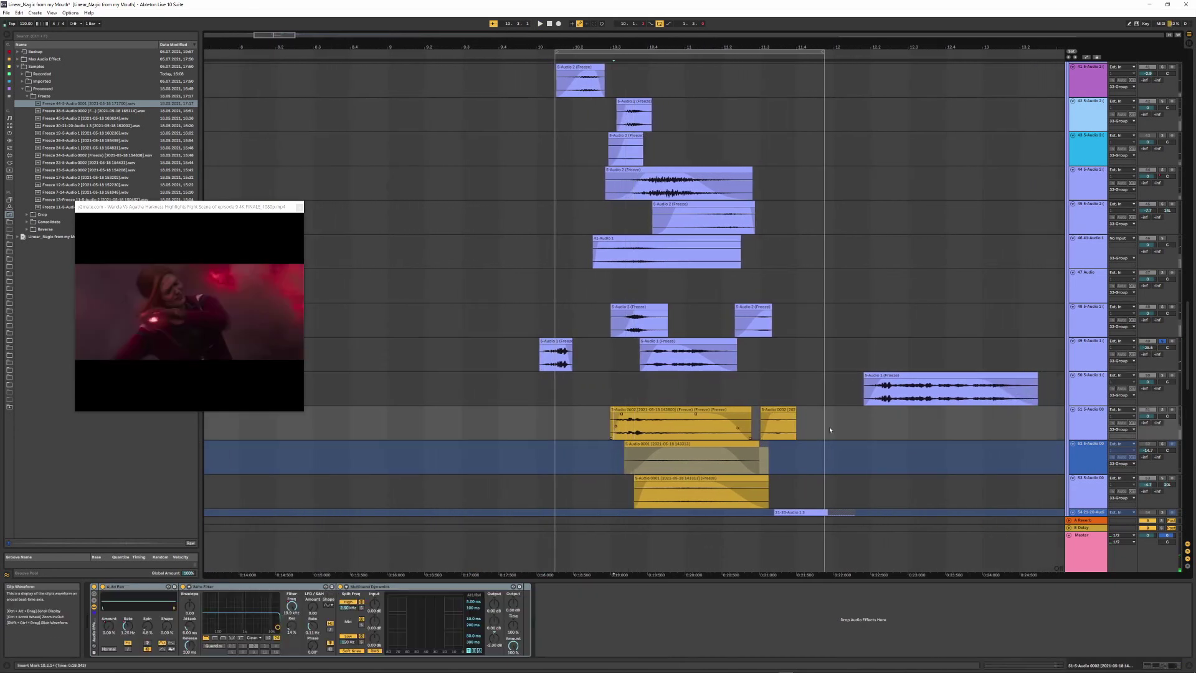
{"action": "key", "text": "space"}
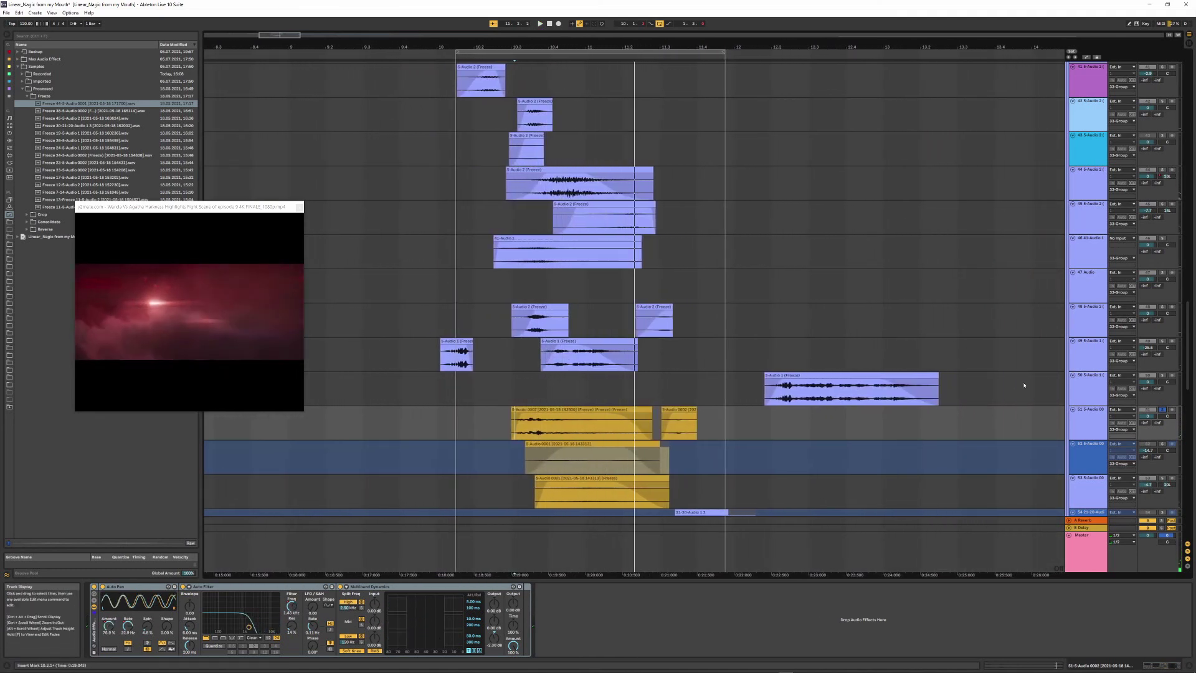
{"action": "left_click", "coordinate": [1087, 436]}
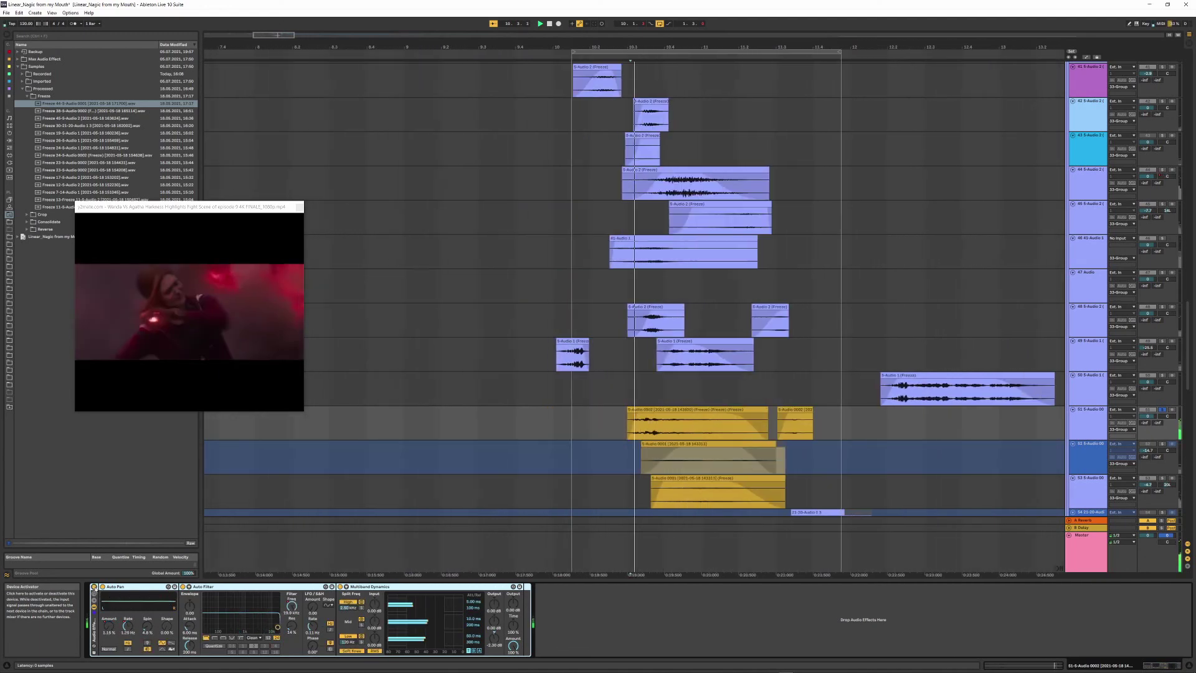
- Solo track 53, audition its frozen clip and check the tracks below it
{"action": "scroll", "coordinate": [1021, 412], "scroll_direction": "down", "scroll_amount": 2}
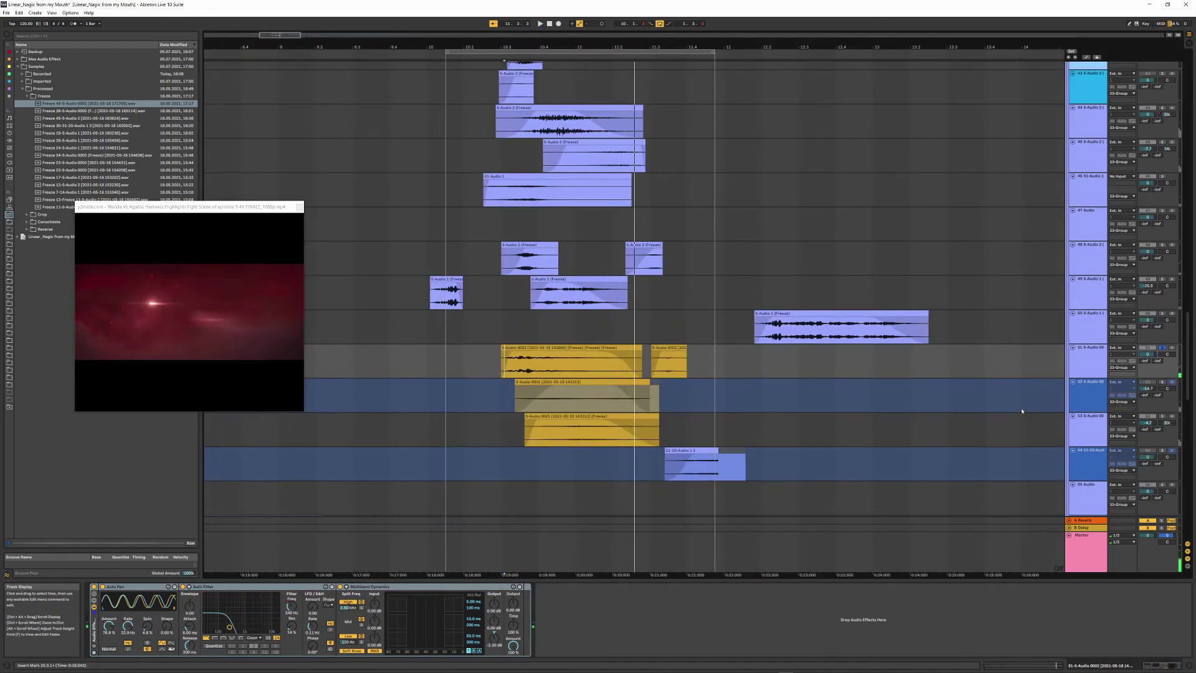
{"action": "left_click", "coordinate": [1085, 425]}
{"action": "left_click", "coordinate": [1161, 417]}
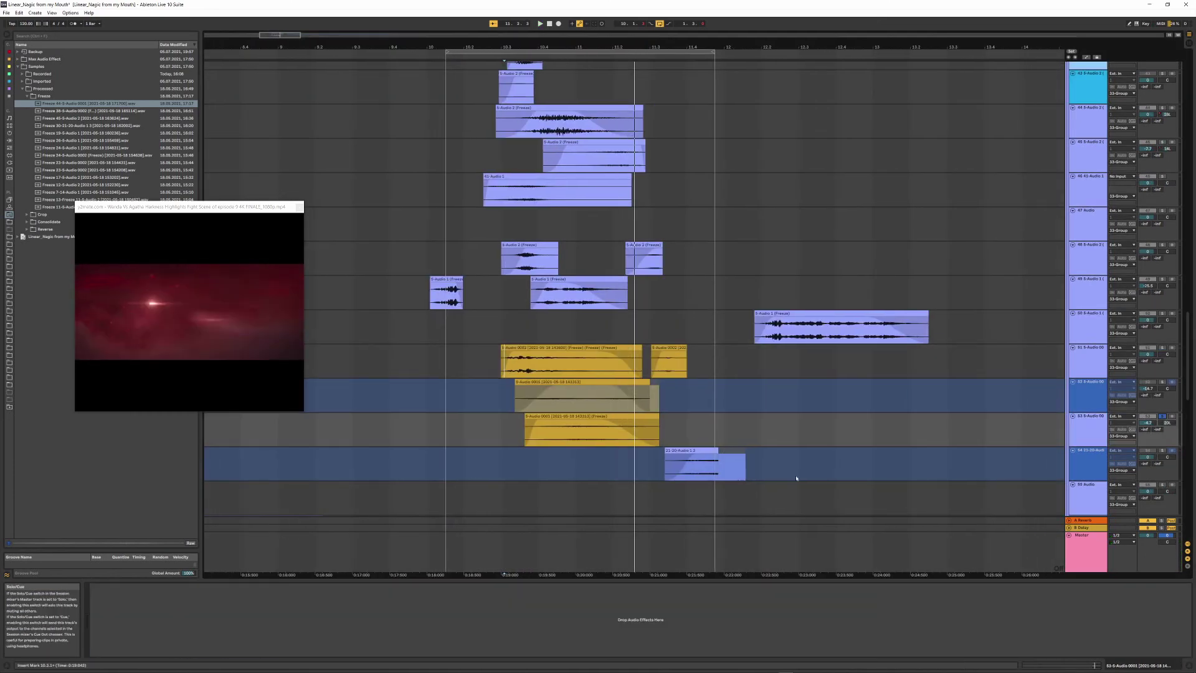
{"action": "left_click", "coordinate": [546, 450]}
{"action": "scroll", "coordinate": [547, 454], "scroll_direction": "down", "scroll_amount": 10}
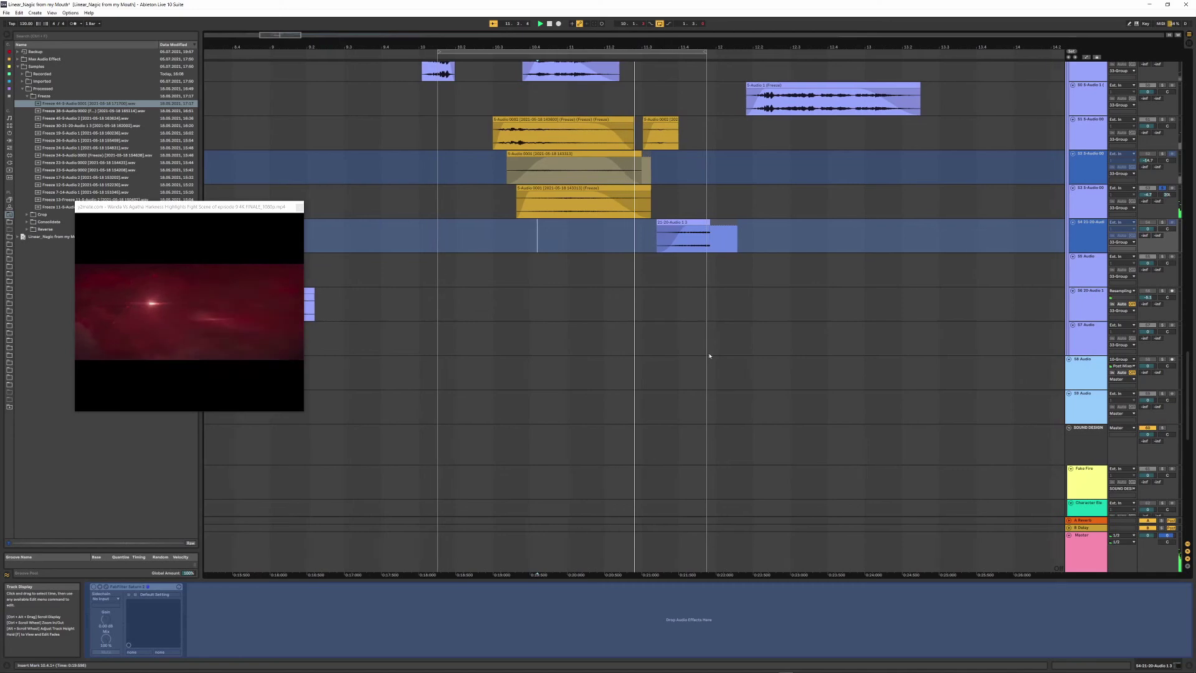
- Go back to the 10-Group track, solo the whole group and collapse it
{"action": "left_click_drag", "start_coordinate": [604, 45], "coordinate": [610, 34]}
{"action": "scroll", "coordinate": [767, 184], "scroll_direction": "up", "scroll_amount": 20}
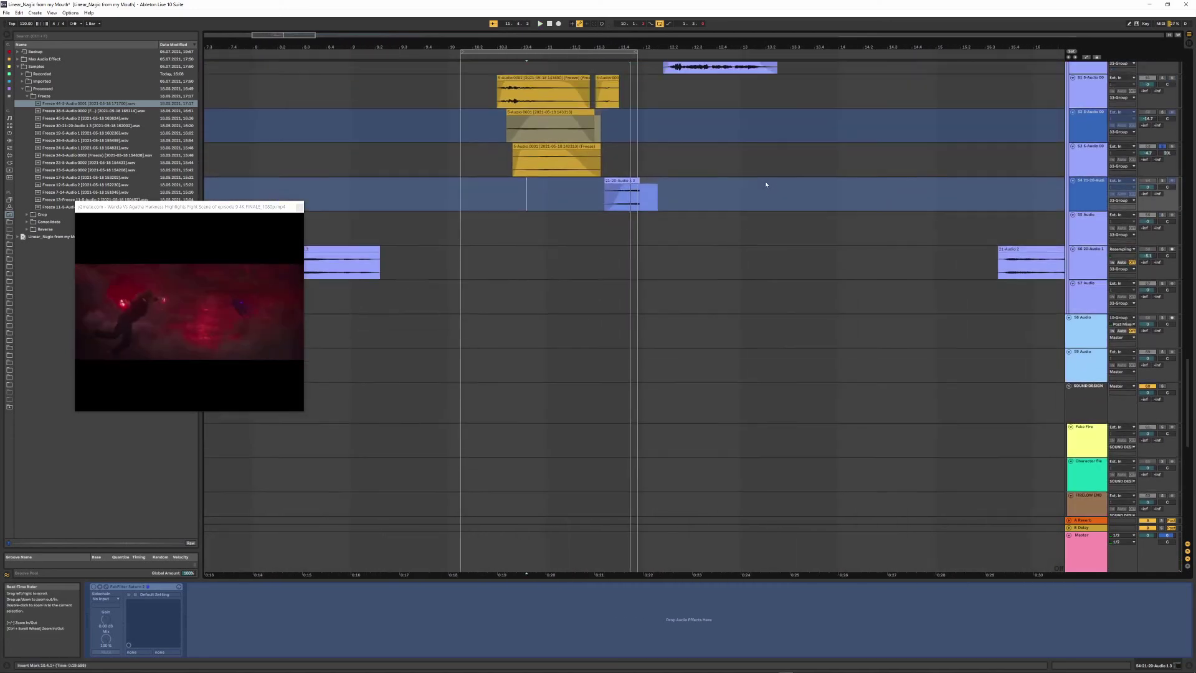
{"action": "scroll", "coordinate": [1041, 182], "scroll_direction": "up", "scroll_amount": 8}
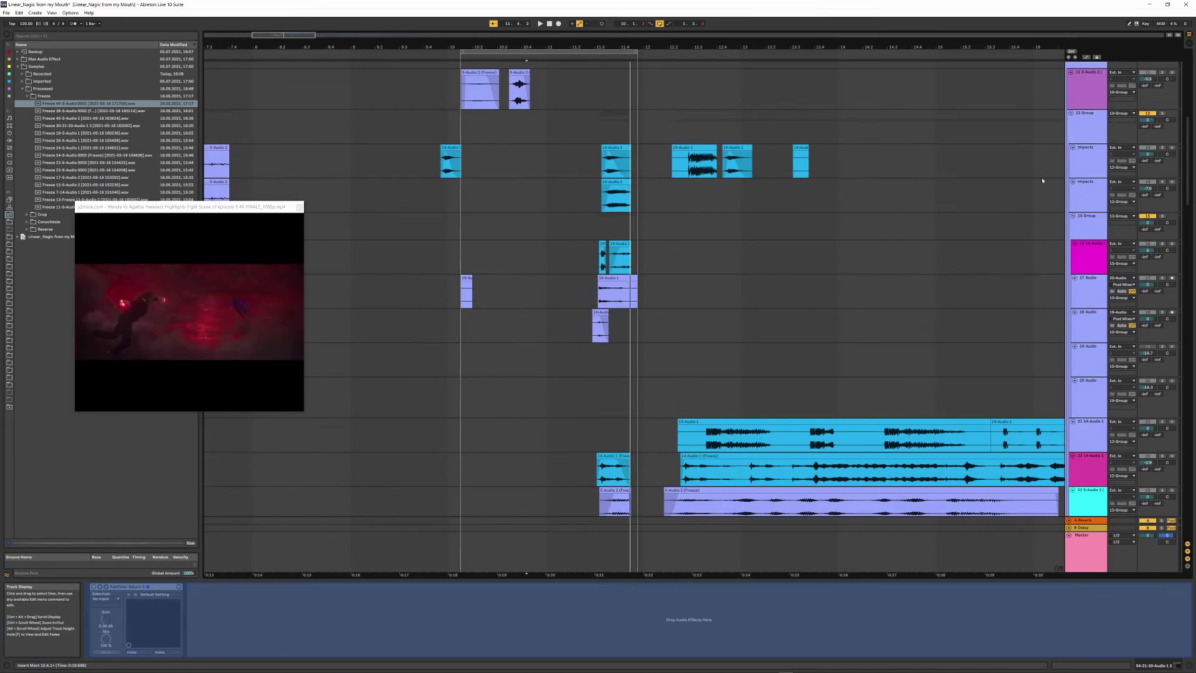
{"action": "left_click", "coordinate": [1067, 186]}
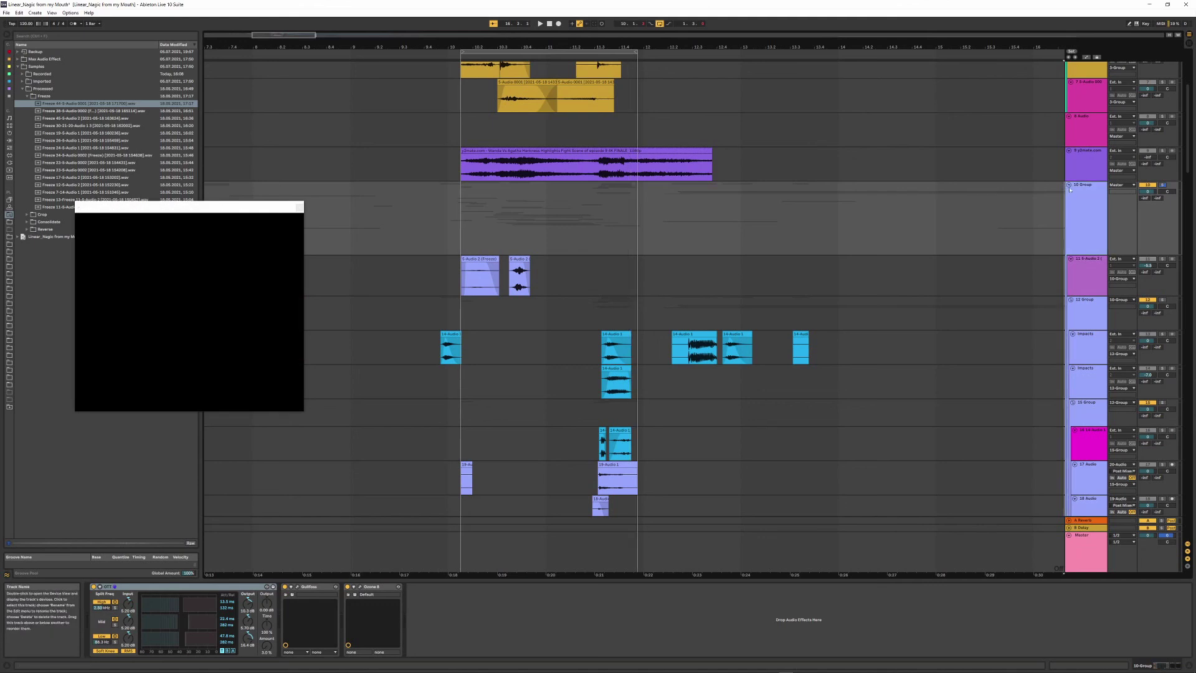
{"action": "left_click", "coordinate": [1164, 185]}
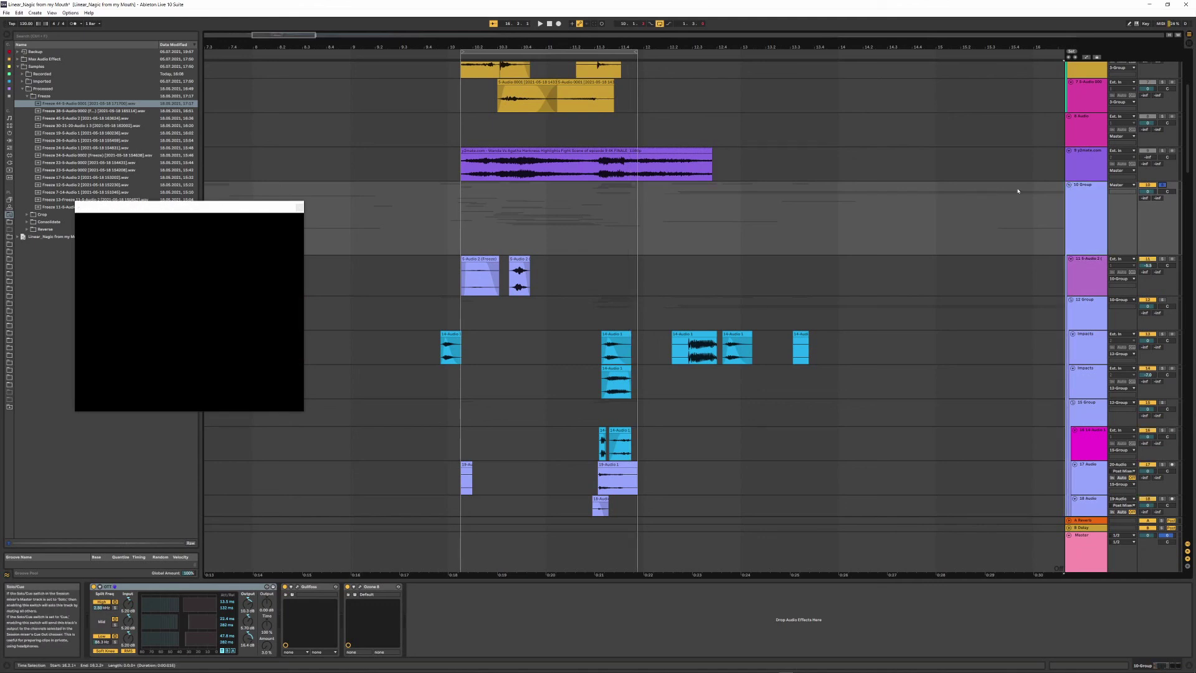
{"action": "left_click", "coordinate": [1071, 186]}
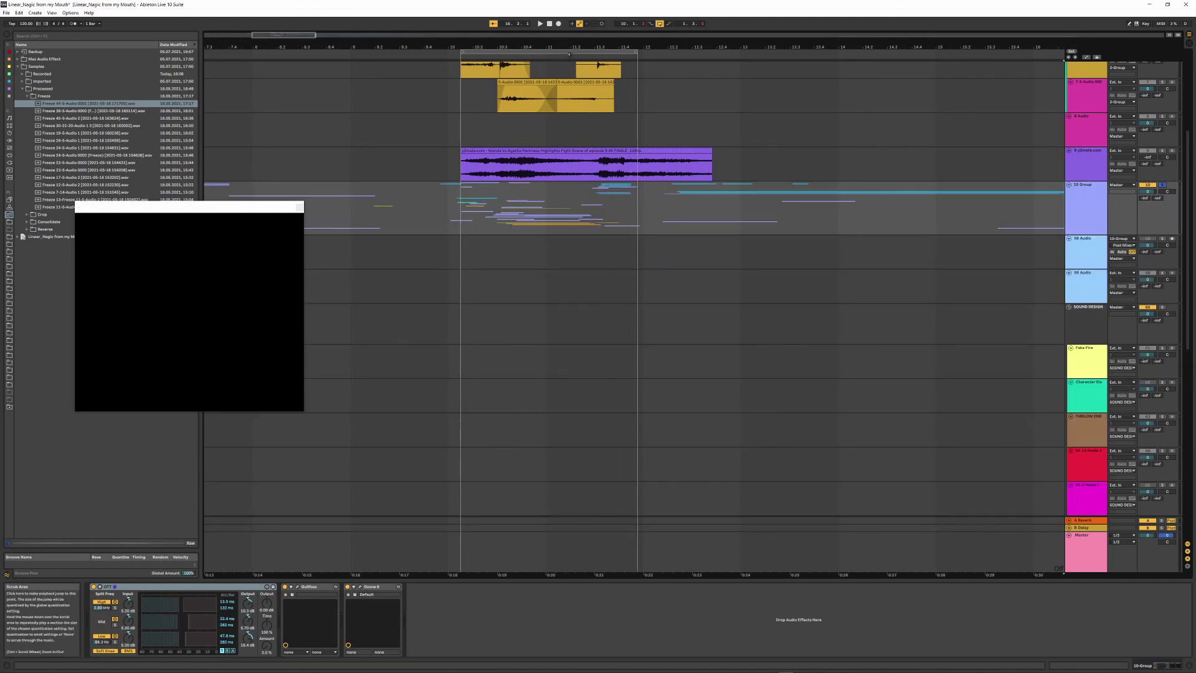
- Select the looped section from bar 10 and audition the soloed 10-Group over it, ending with the group track selected
{"action": "left_click", "coordinate": [570, 53]}
{"action": "key", "text": "space"}
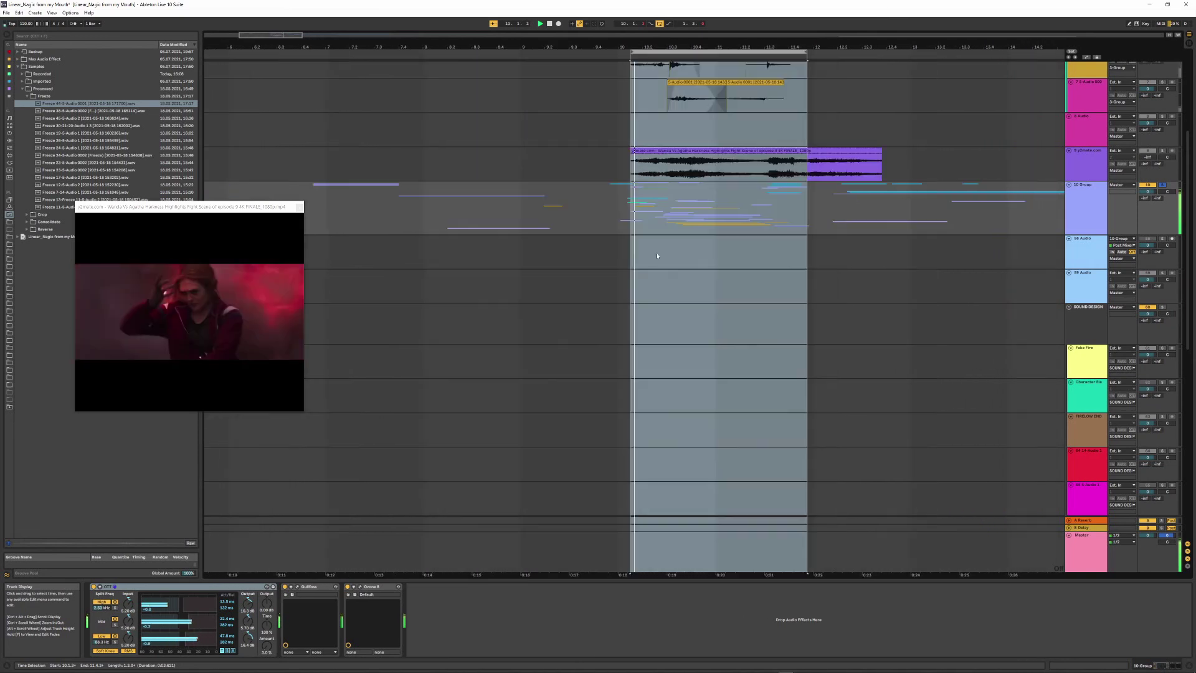
{"action": "left_click", "coordinate": [764, 300]}
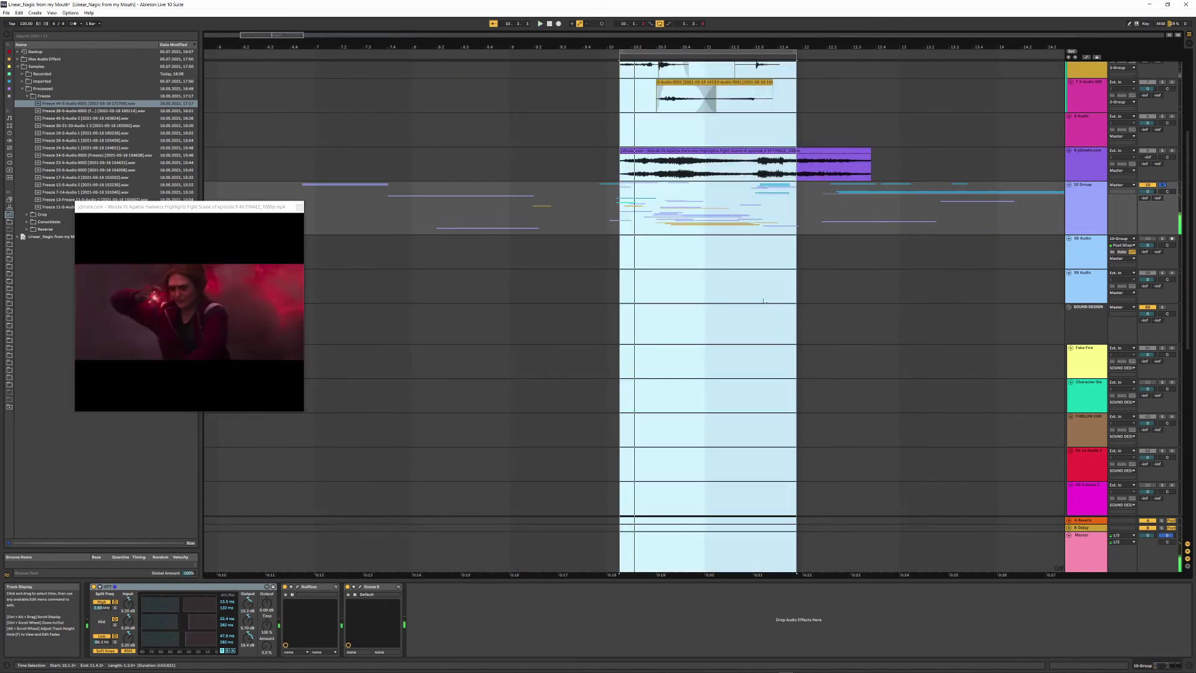
{"action": "left_click", "coordinate": [1091, 211]}
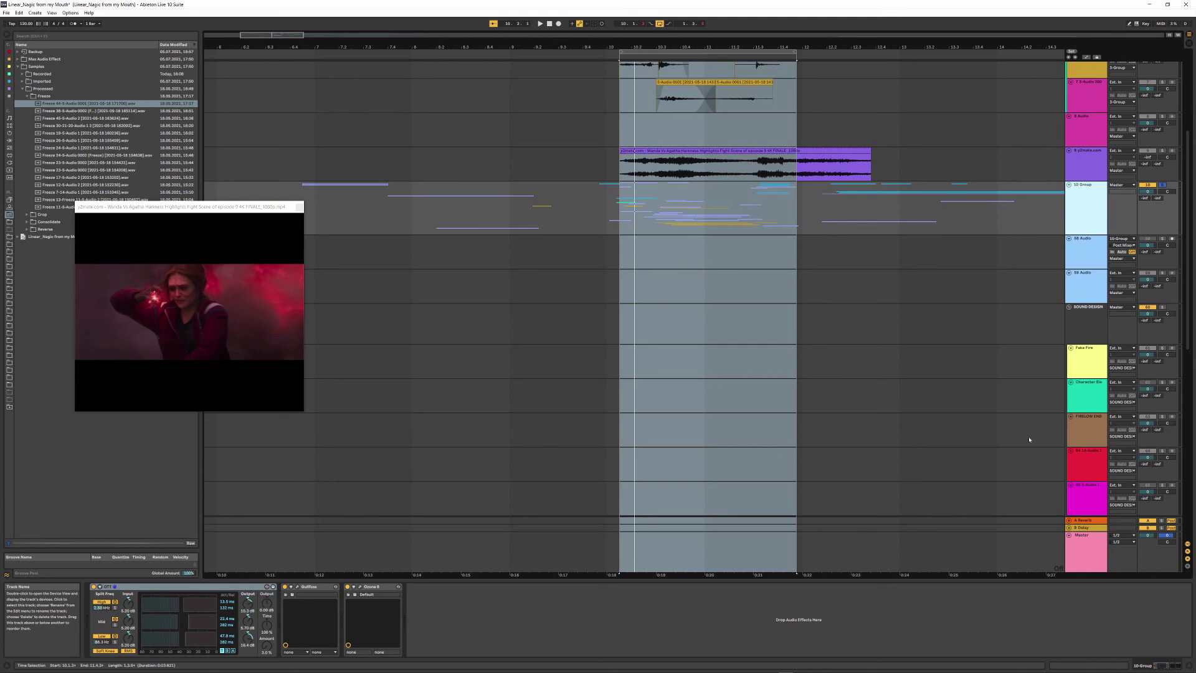